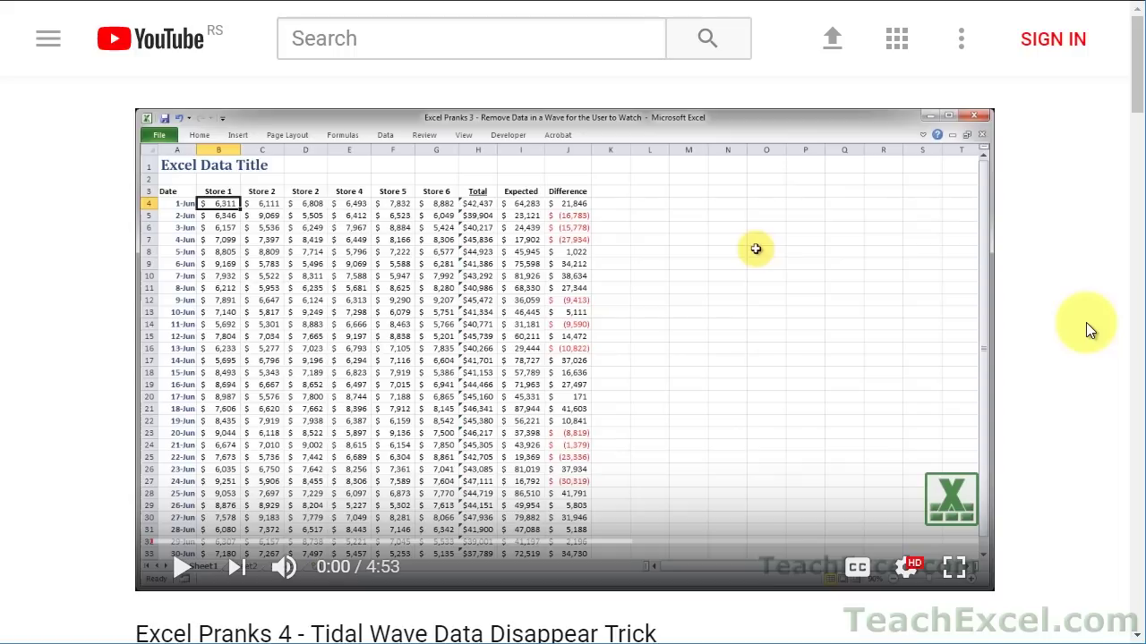
- Subscribe to the TeachExcel channel and turn on its notifications
scroll(1086, 322, down, 5)
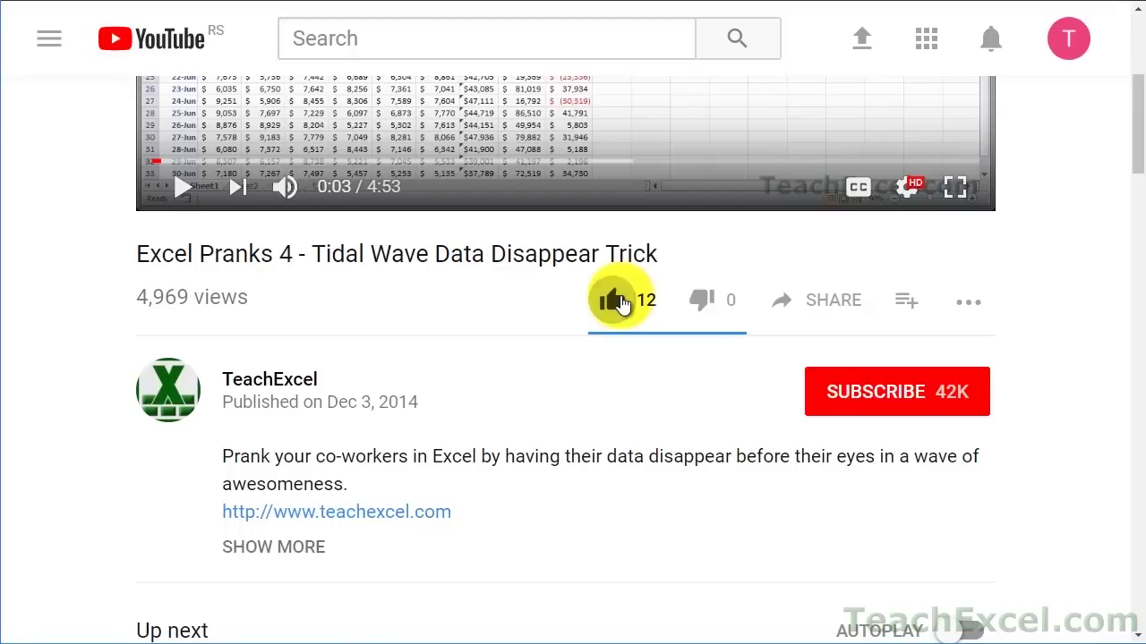
click(833, 392)
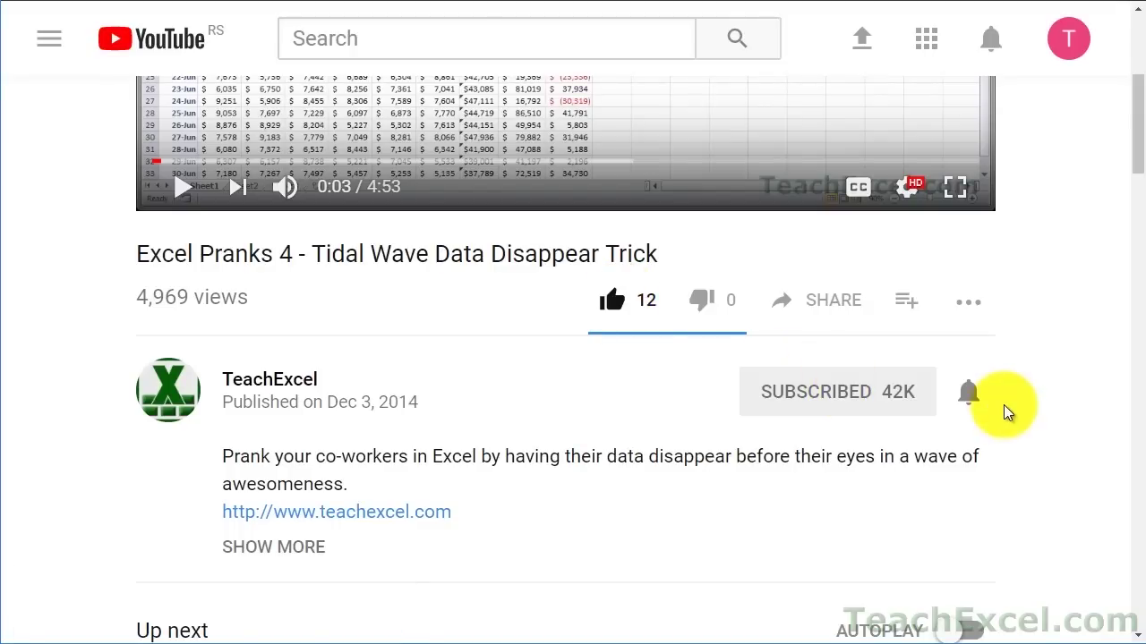
click(969, 396)
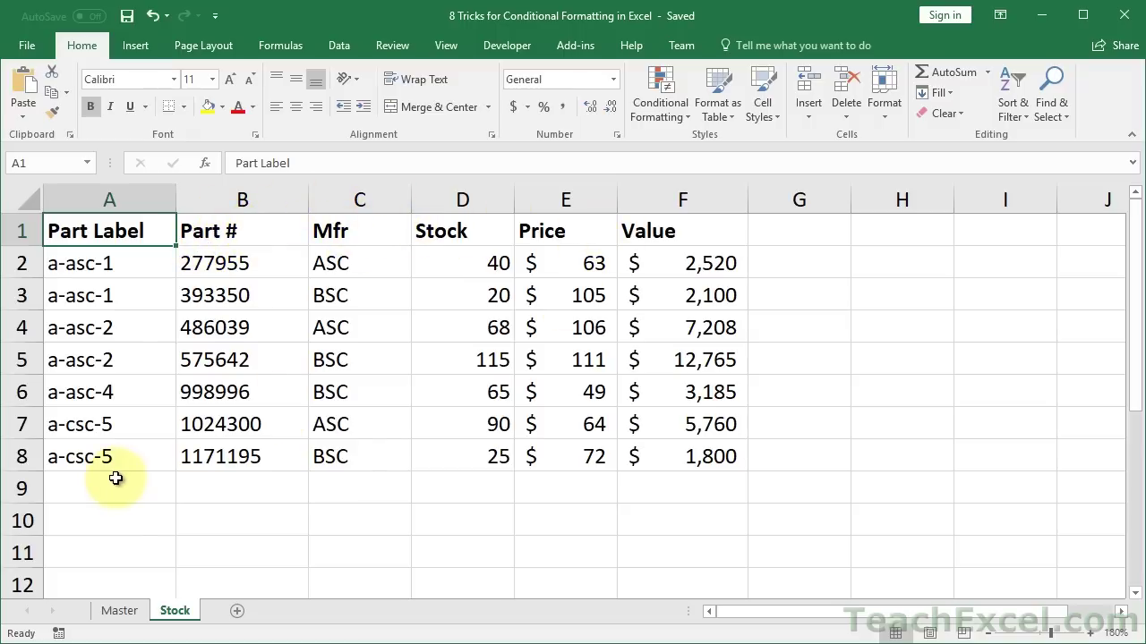
- On the Stock sheet, enter =SUM(D2:F2) in G2 and fill it down through G8
click(126, 613)
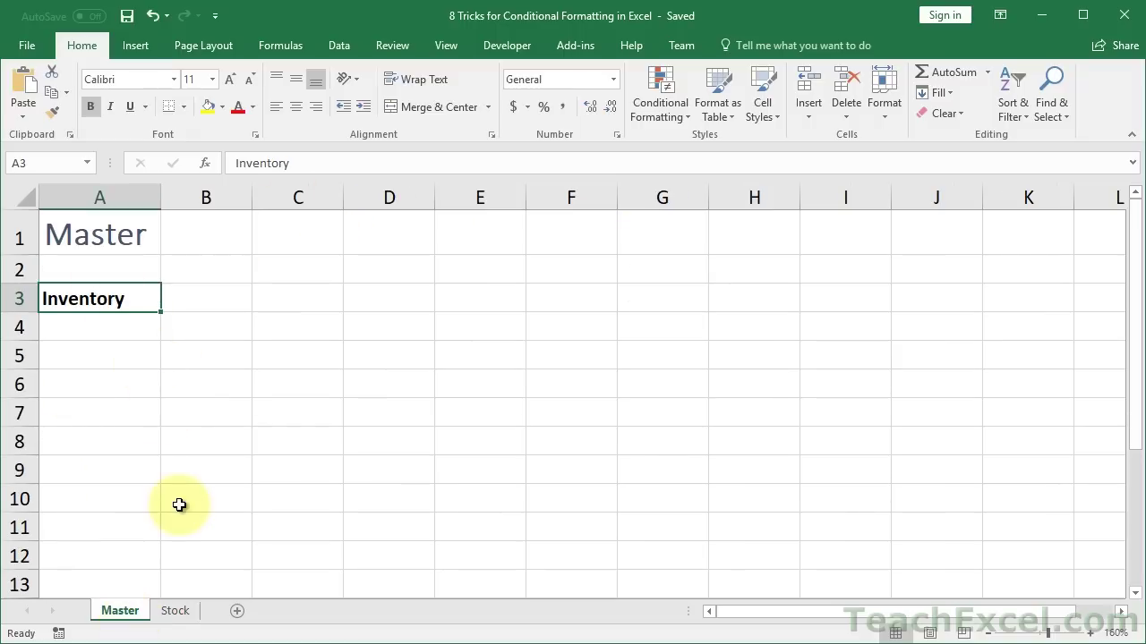
click(172, 612)
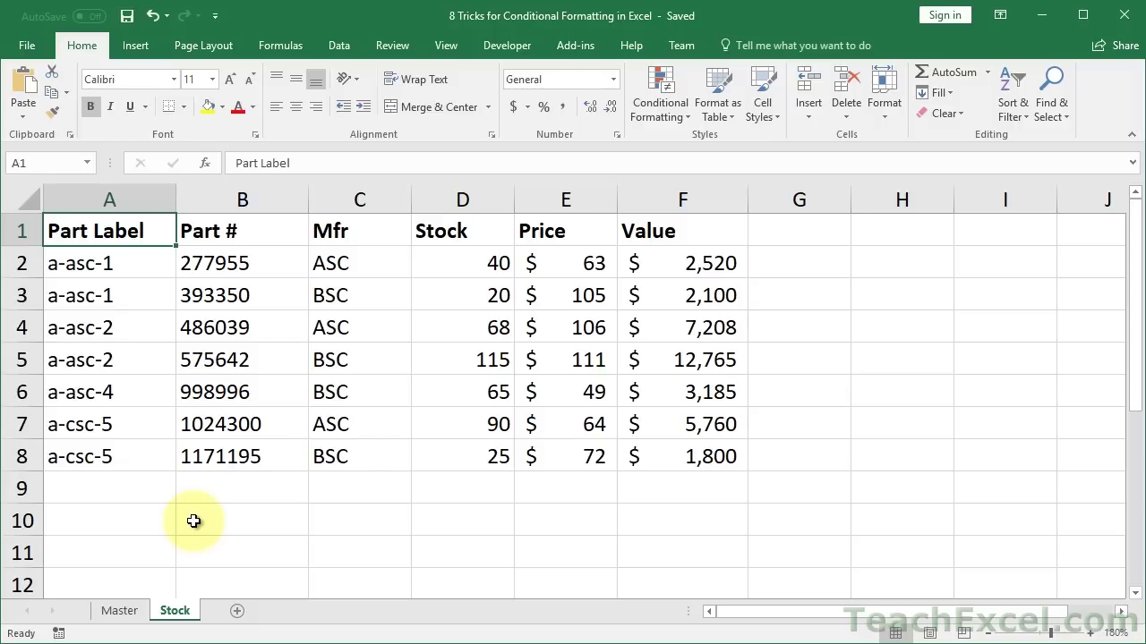
click(788, 267)
text(=)
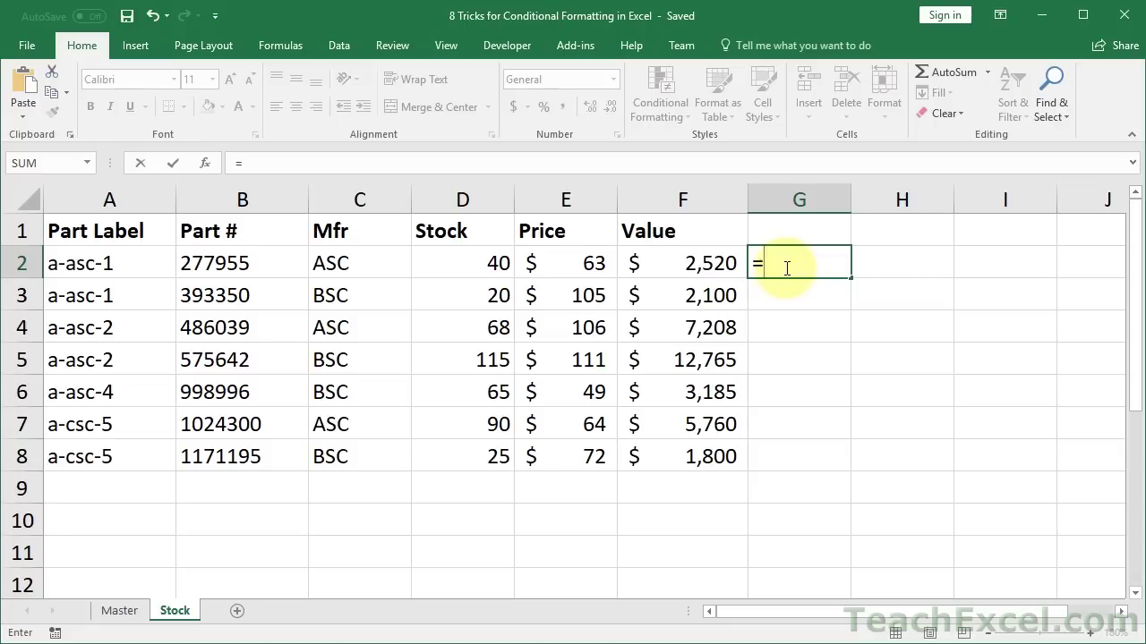
text(sum)
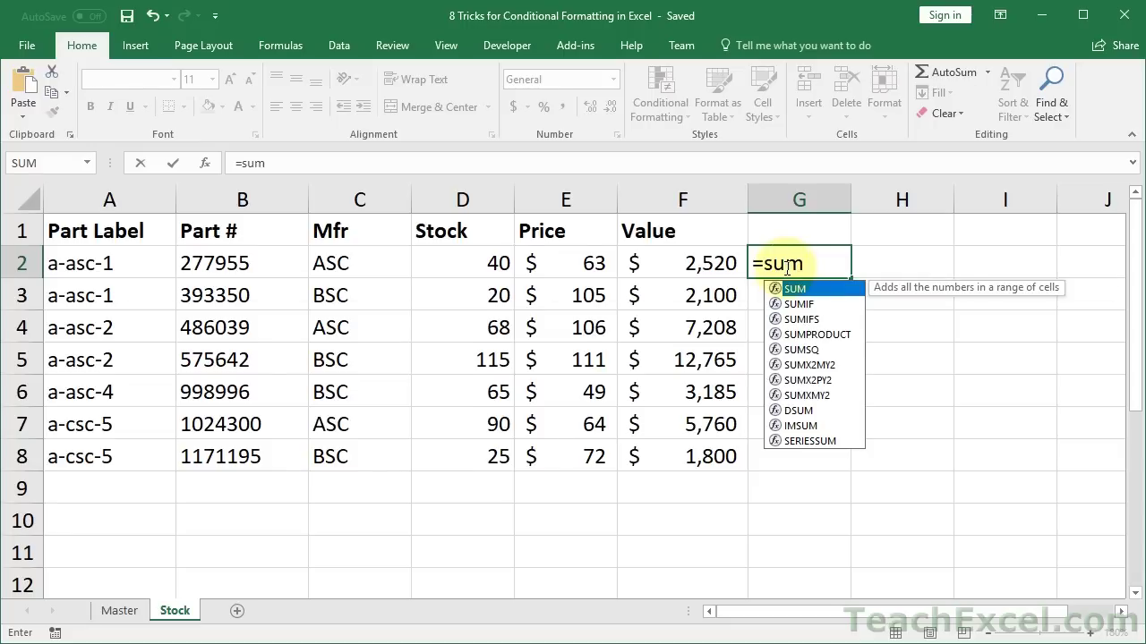
key(Tab)
drag(696, 264, 491, 269)
key(ctrl+Return)
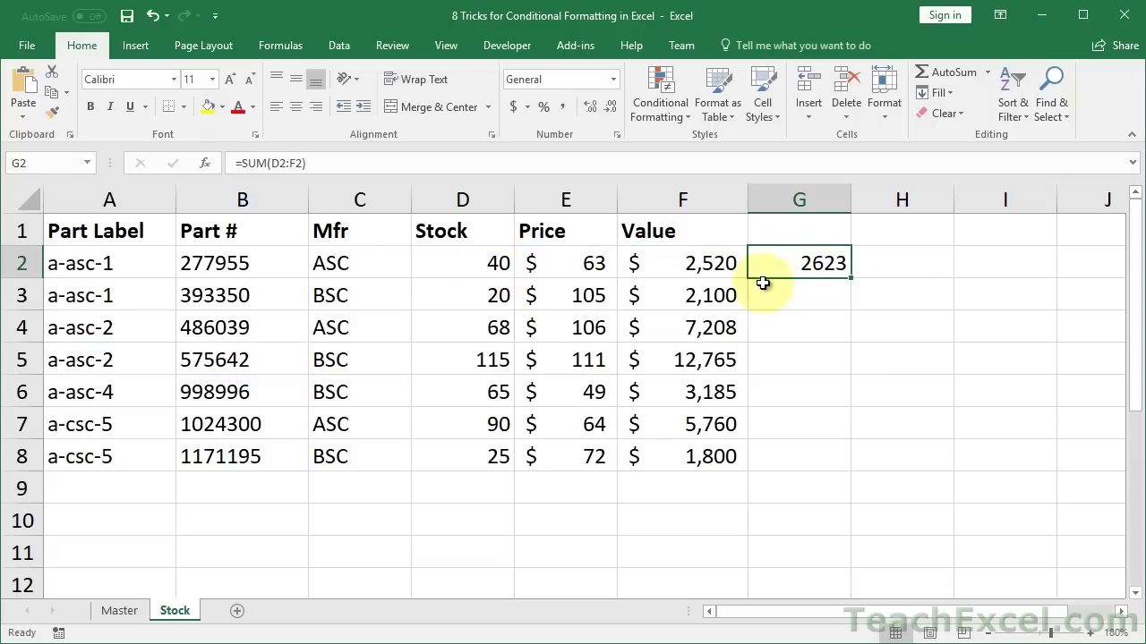
double_click(853, 280)
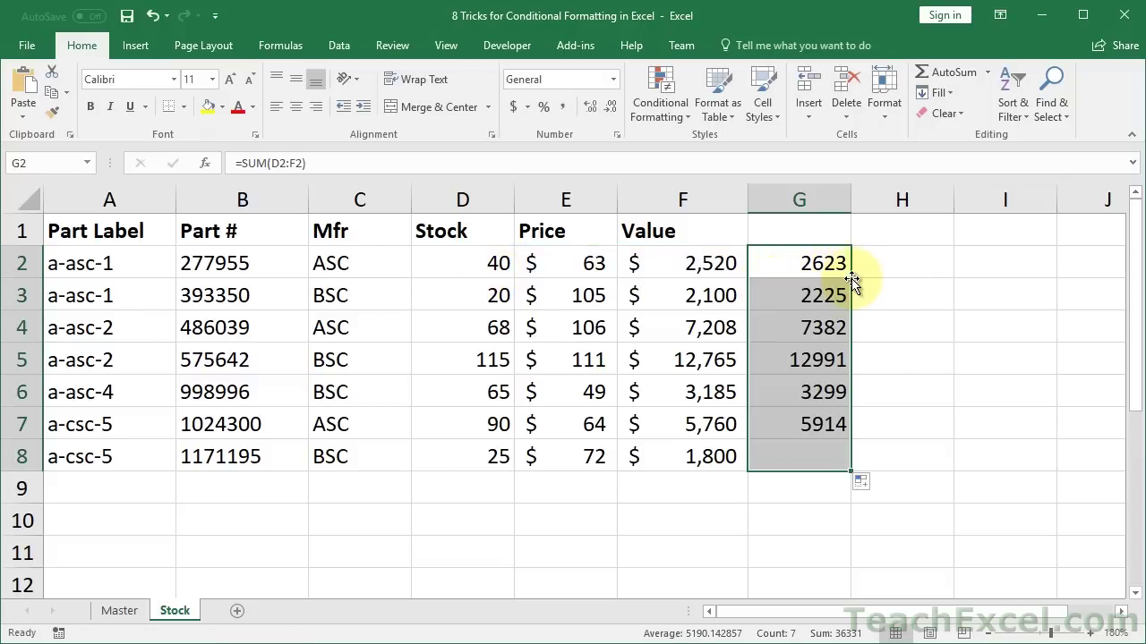
- Inspect the cell references in the copied SUM formulas in G4 and G5
double_click(810, 328)
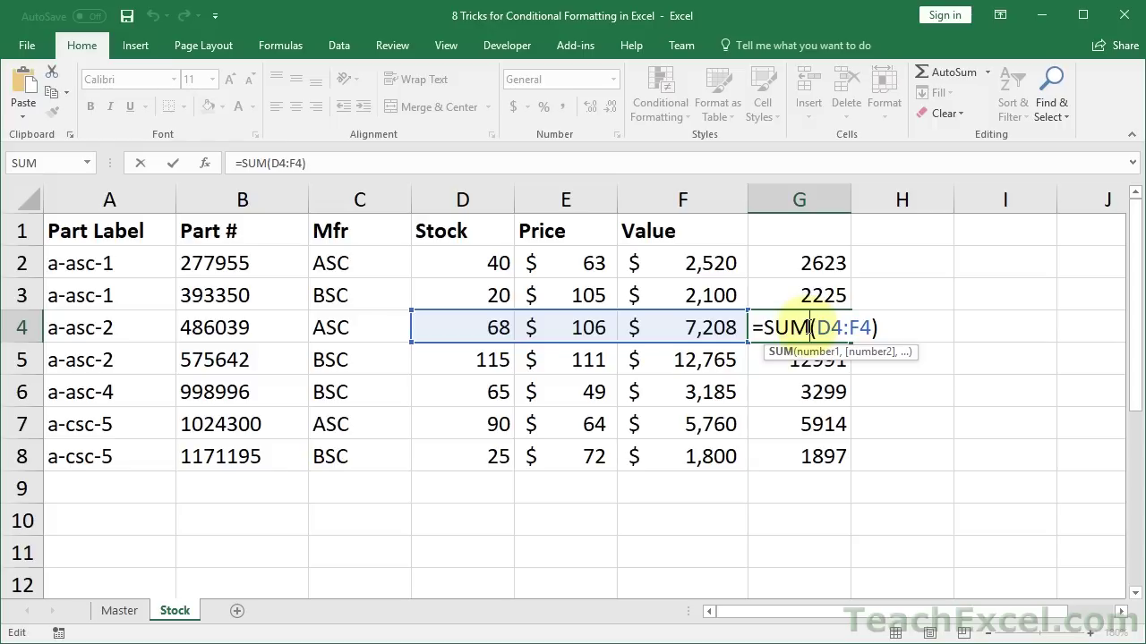
key(Escape)
double_click(791, 360)
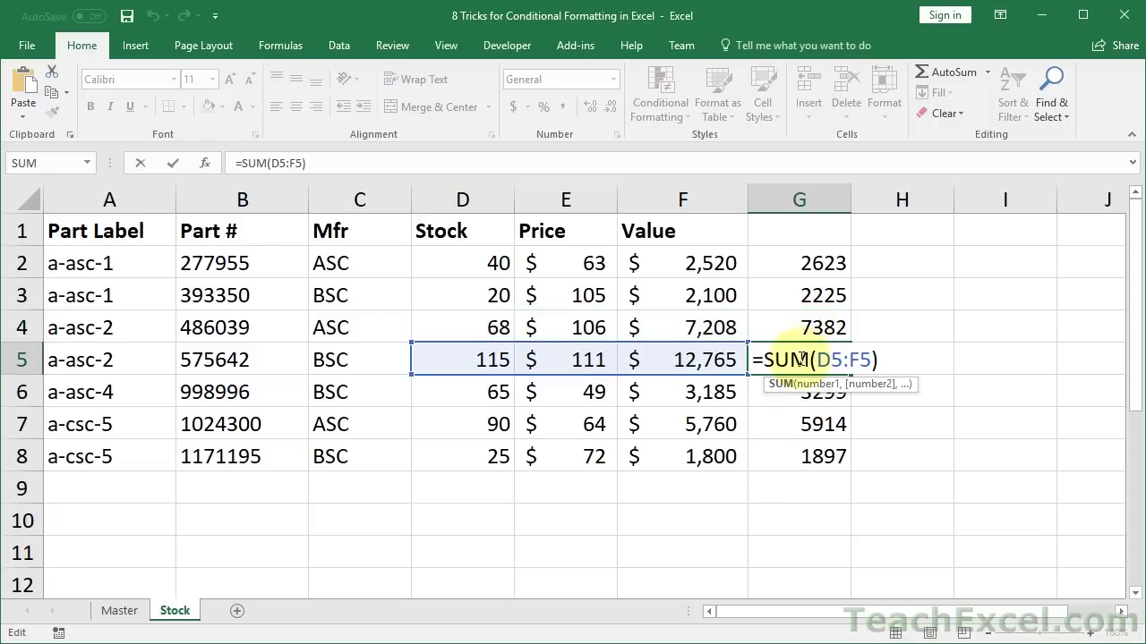
key(Escape)
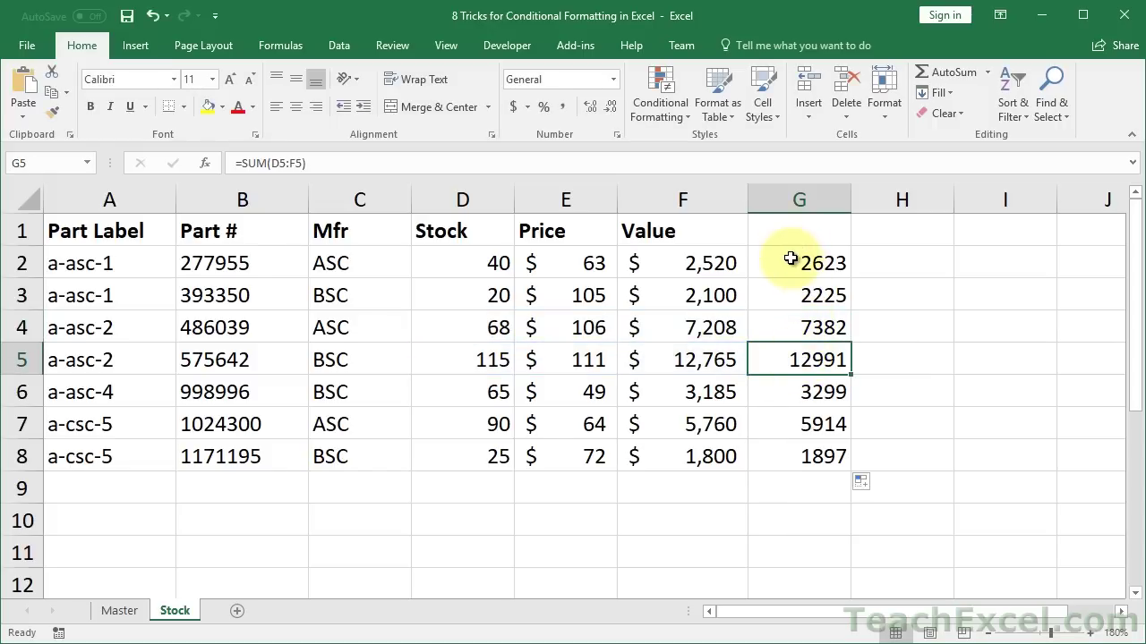
- Change the G2 formula to absolute references, =SUM($D$2:$F$2), and fill it down through G8
double_click(790, 262)
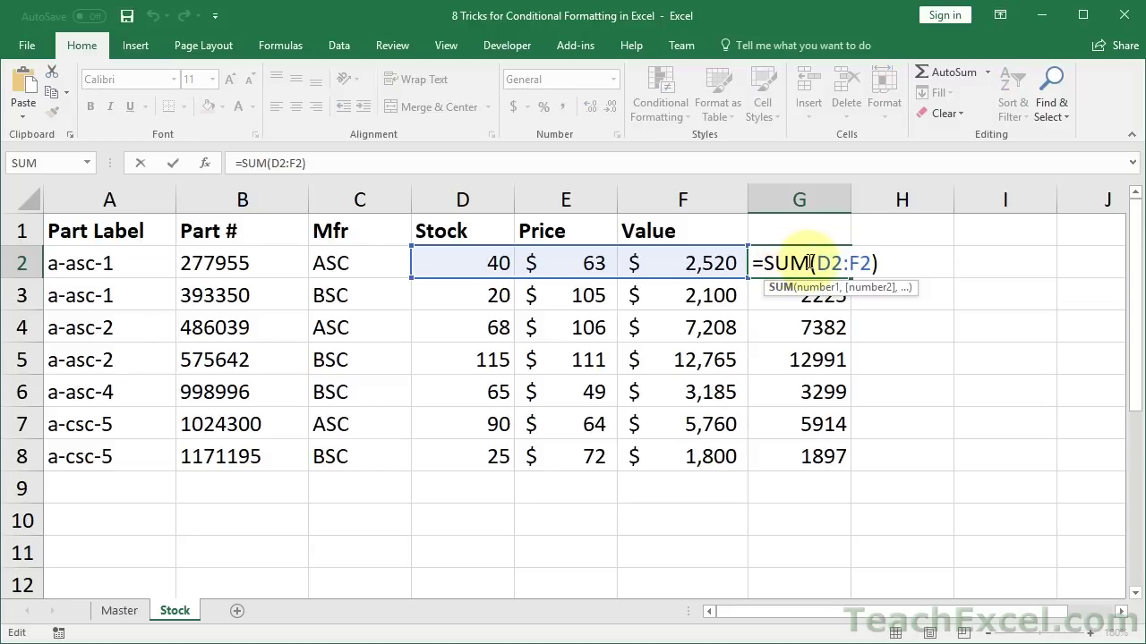
drag(816, 263, 870, 263)
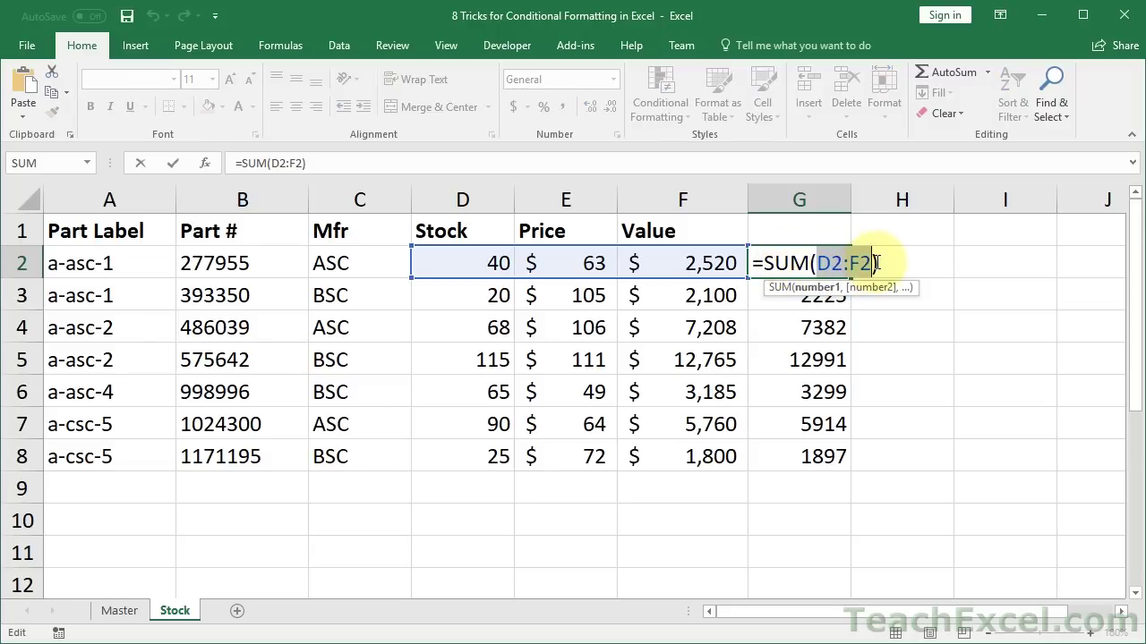
key(F4)
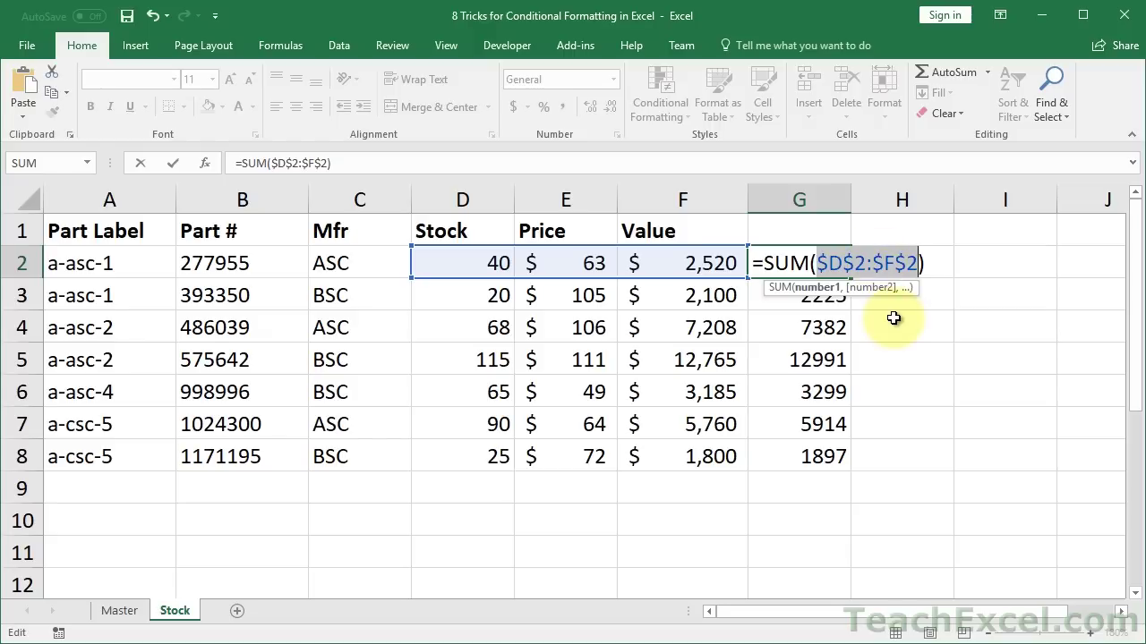
key(ctrl+Return)
double_click(851, 279)
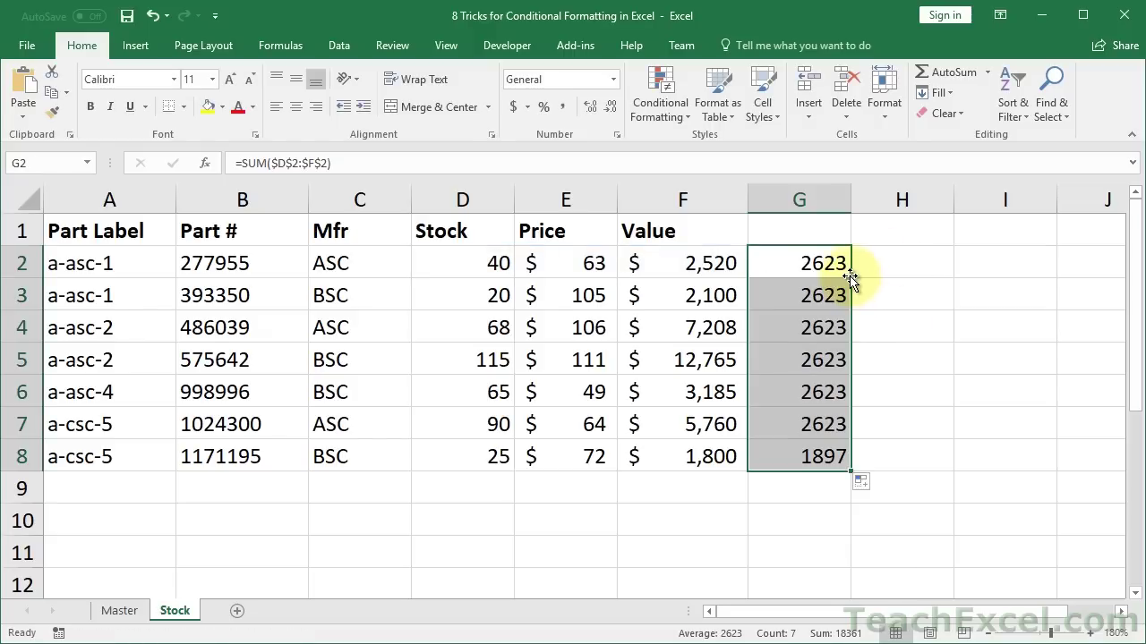
- Inspect the absolute references in the copied SUM formulas in G5 and G6
double_click(810, 360)
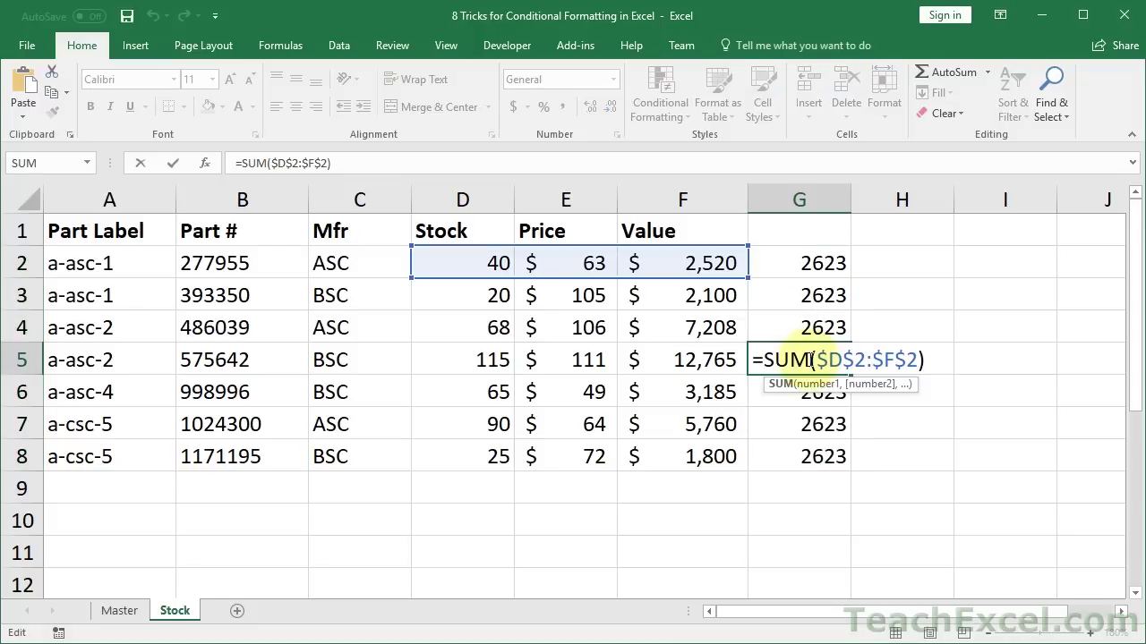
key(Escape)
double_click(806, 394)
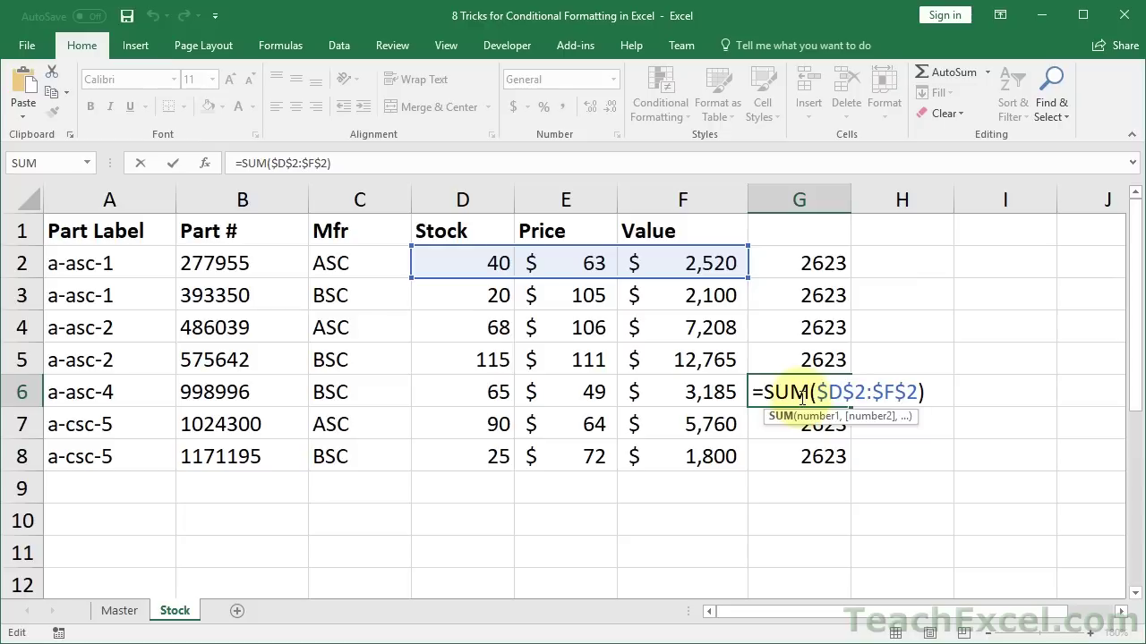
key(Escape)
- Clear the SUM formulas from G2:G8
drag(782, 261, 798, 450)
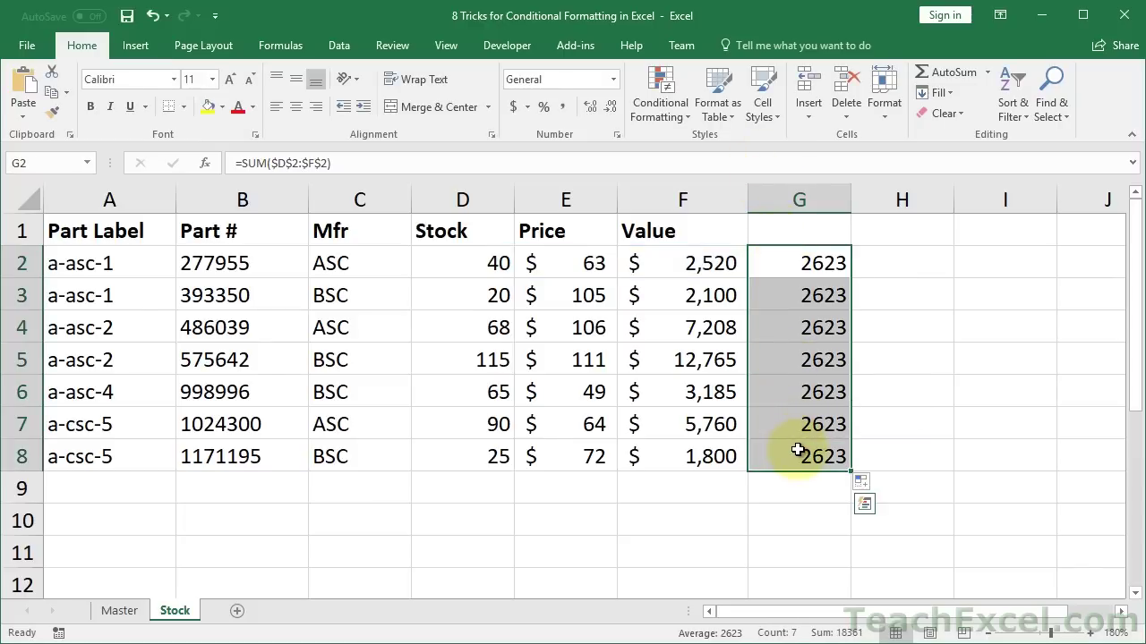
key(Delete)
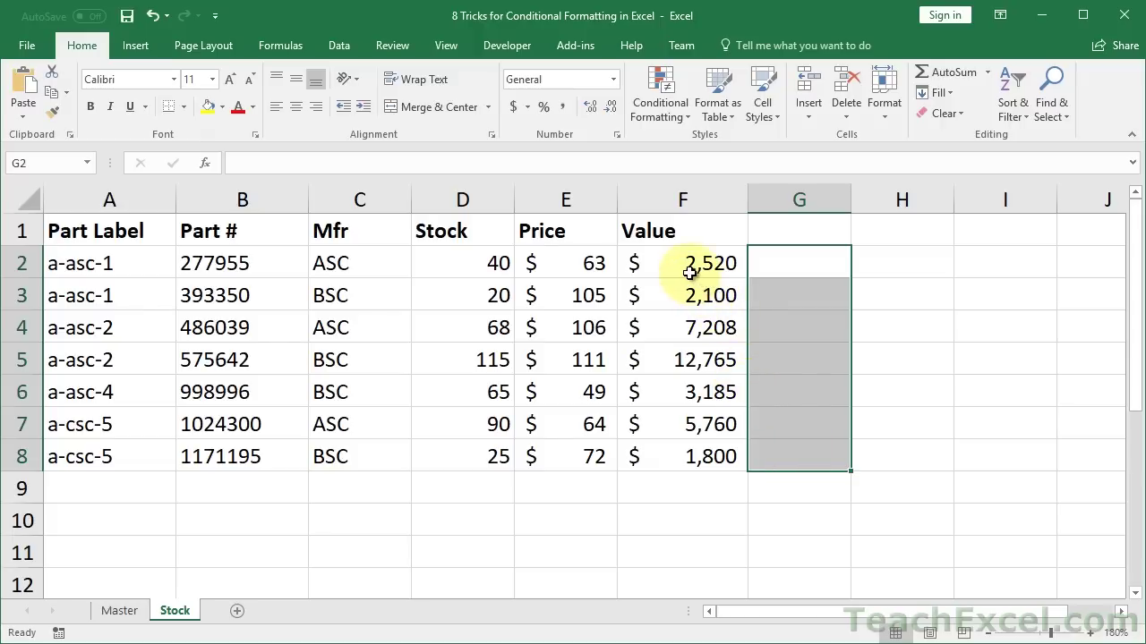
- Examine the formula-based rule type in a new conditional formatting rule for F2:F8, without creating a rule
drag(671, 269, 698, 455)
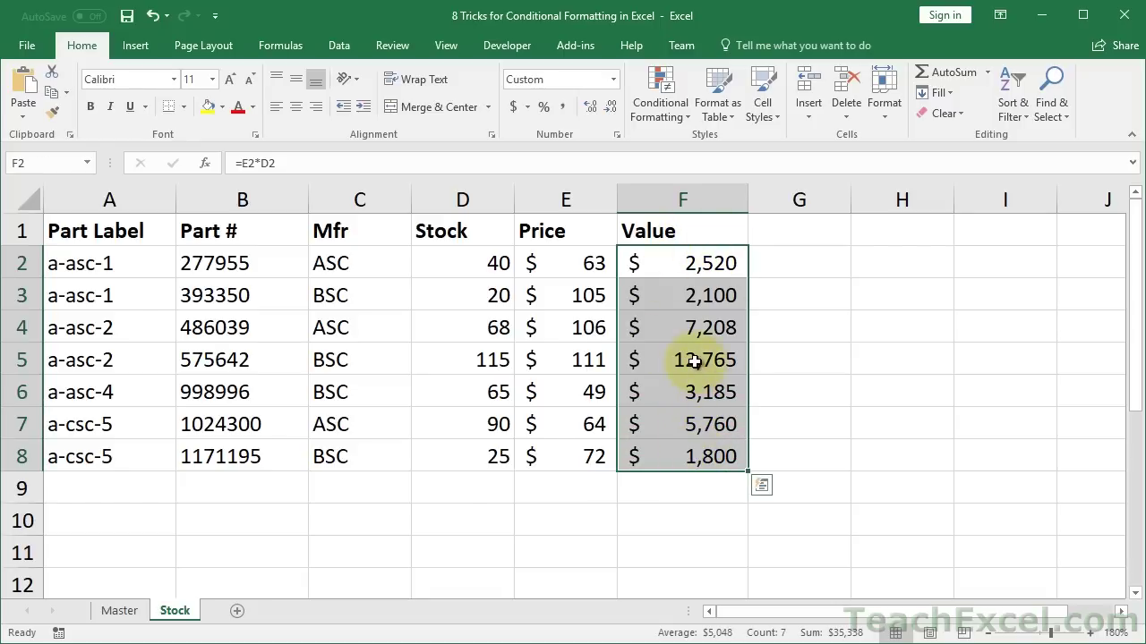
click(656, 102)
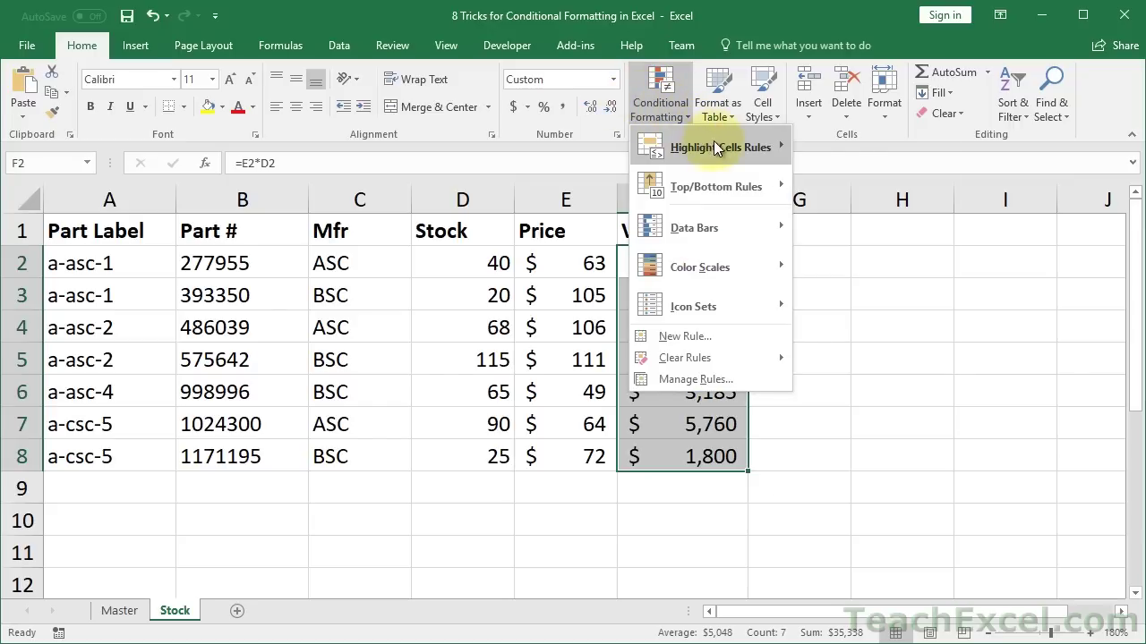
mouse_move(730, 181)
mouse_move(725, 154)
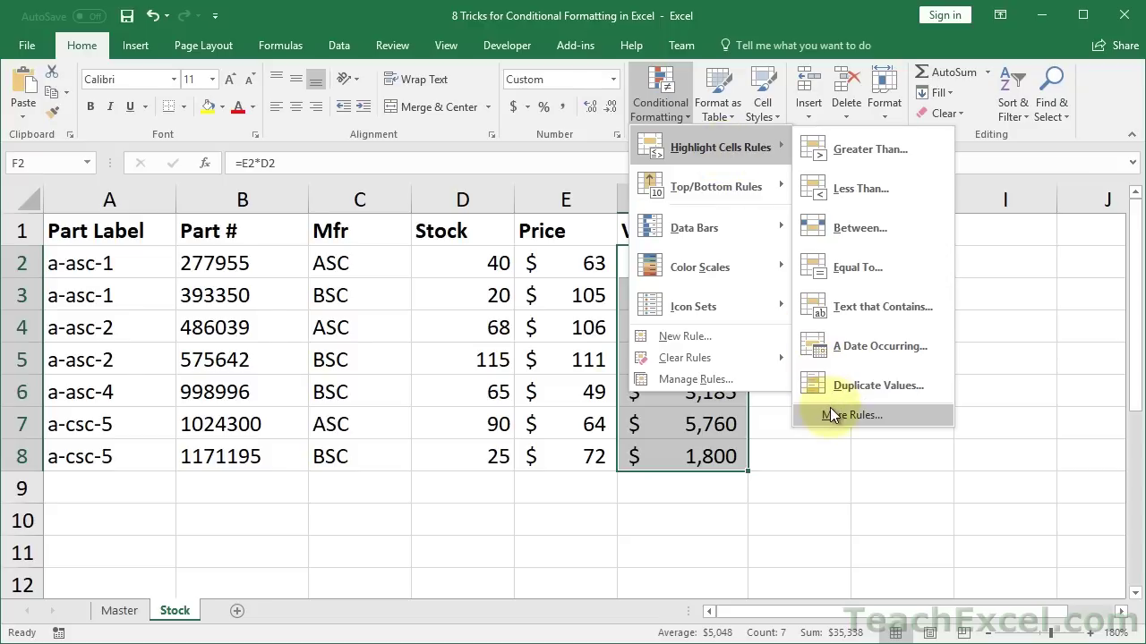
click(719, 379)
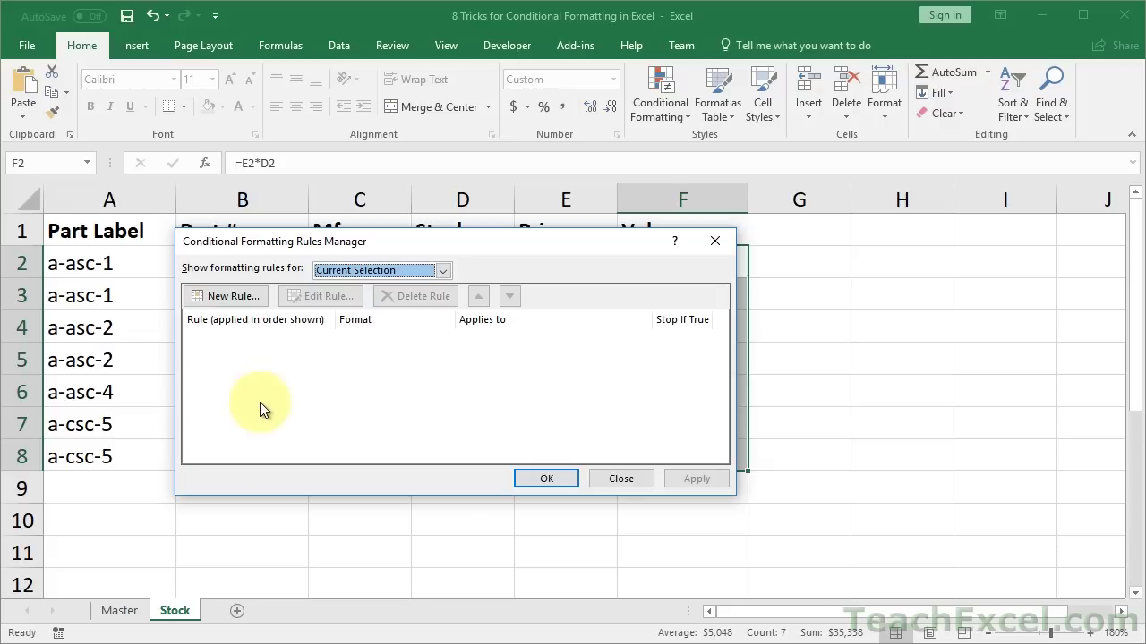
click(217, 294)
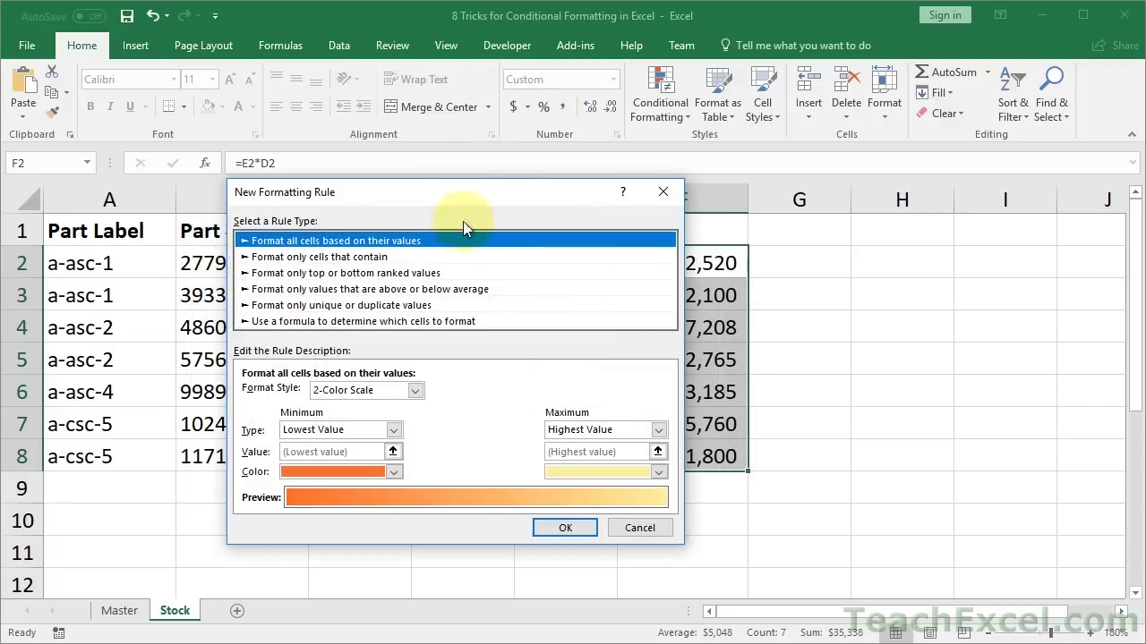
drag(483, 199, 858, 94)
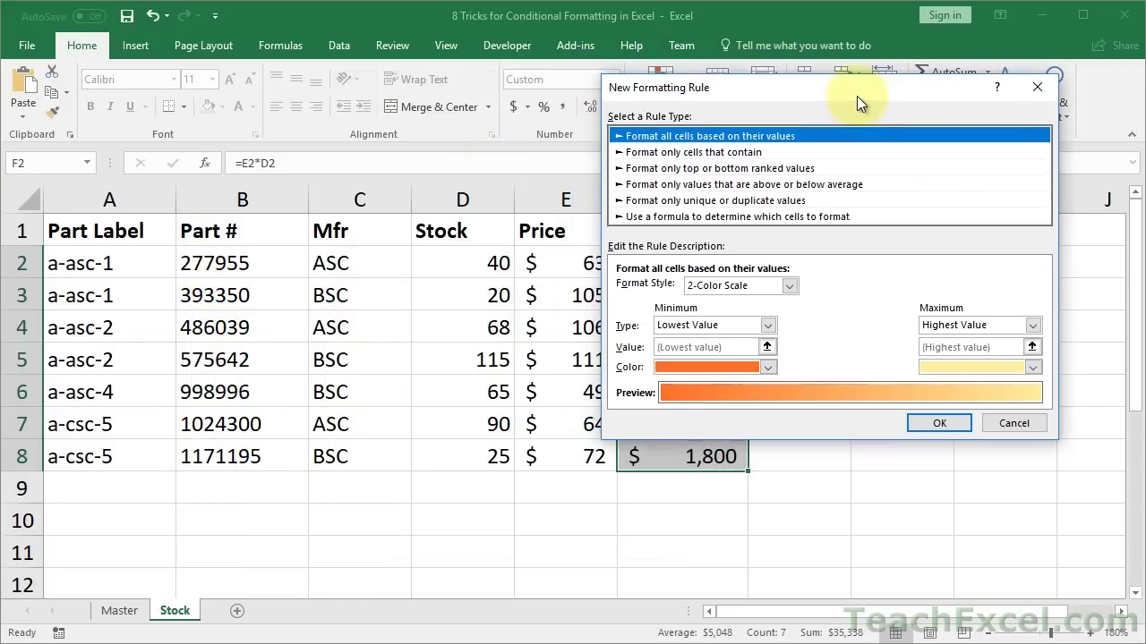
click(631, 218)
click(745, 290)
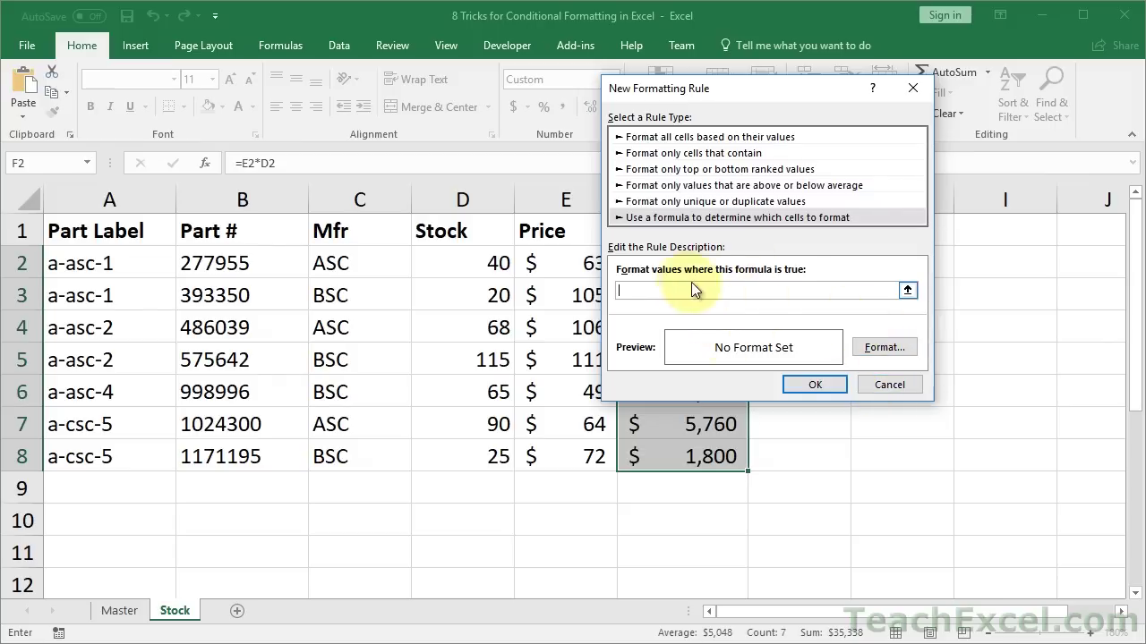
click(896, 386)
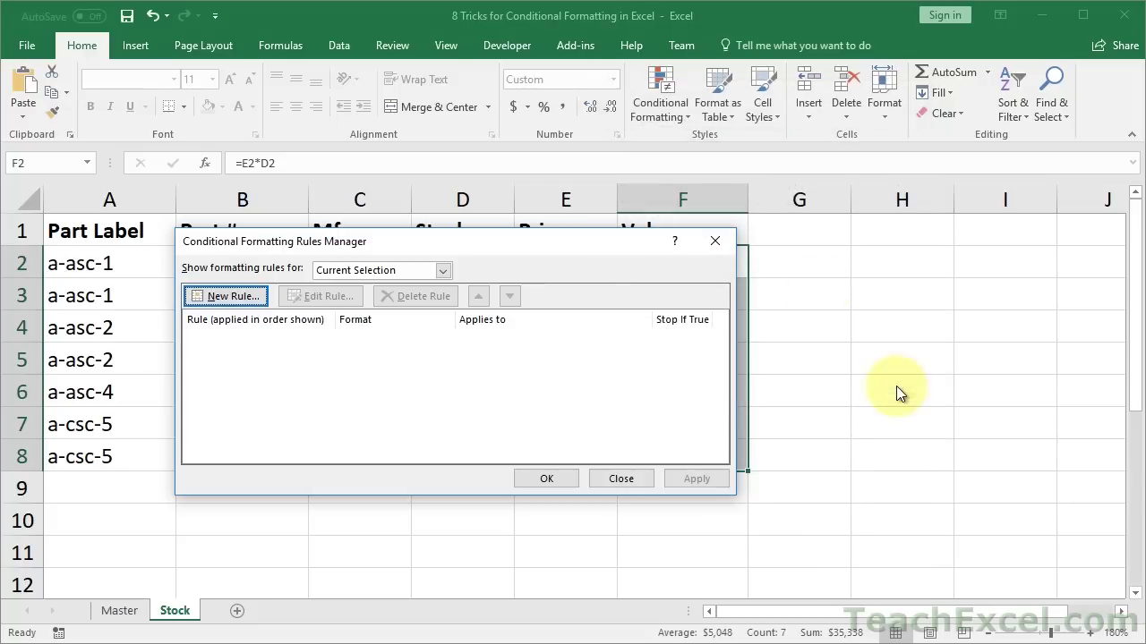
click(715, 241)
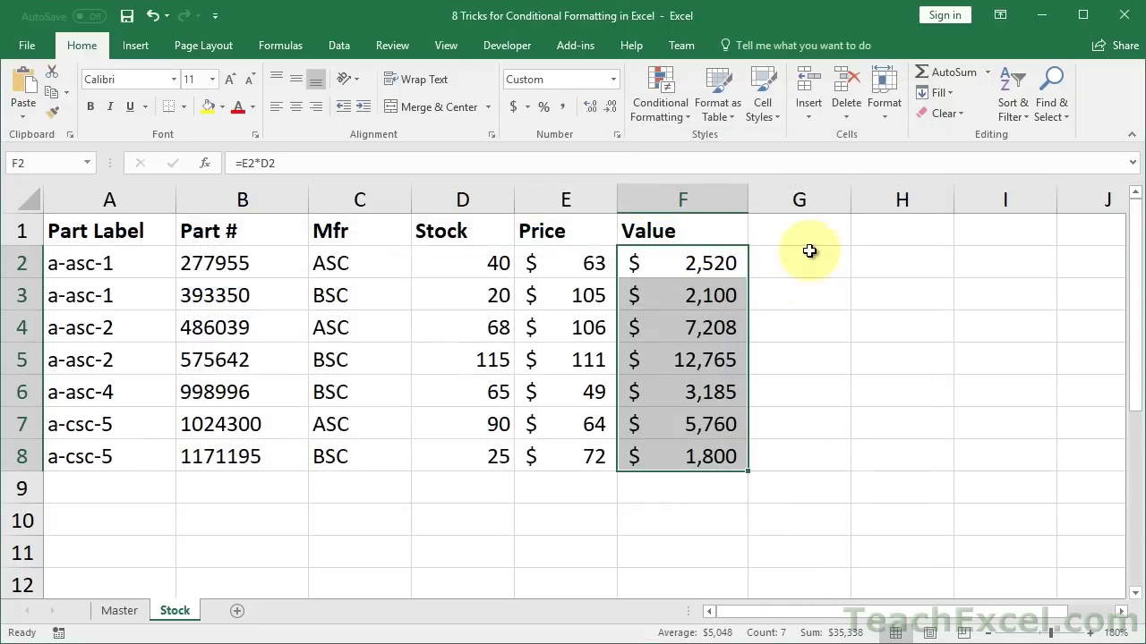
- Enter the test formula =F2>5000 in G2 and fill it down through G8
click(815, 262)
double_click(816, 263)
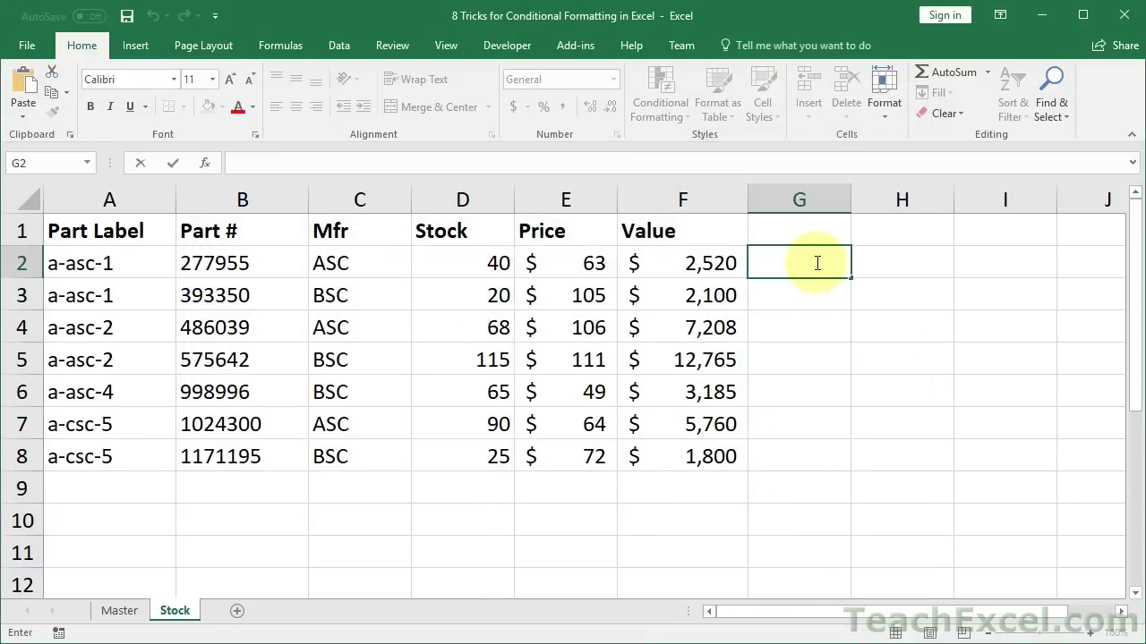
text(=)
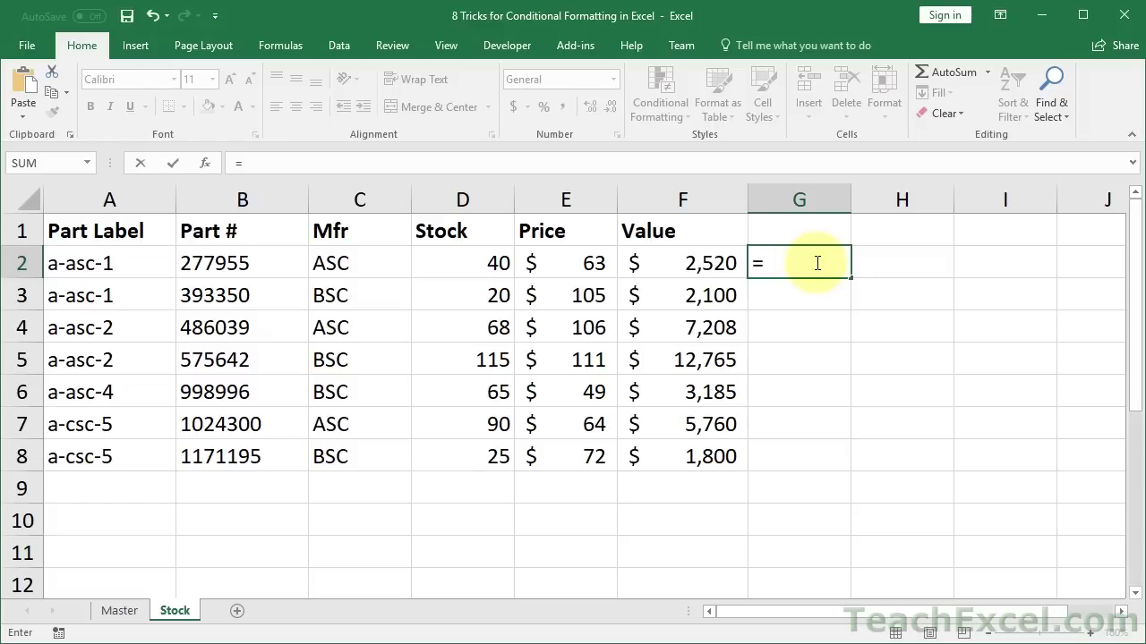
click(691, 260)
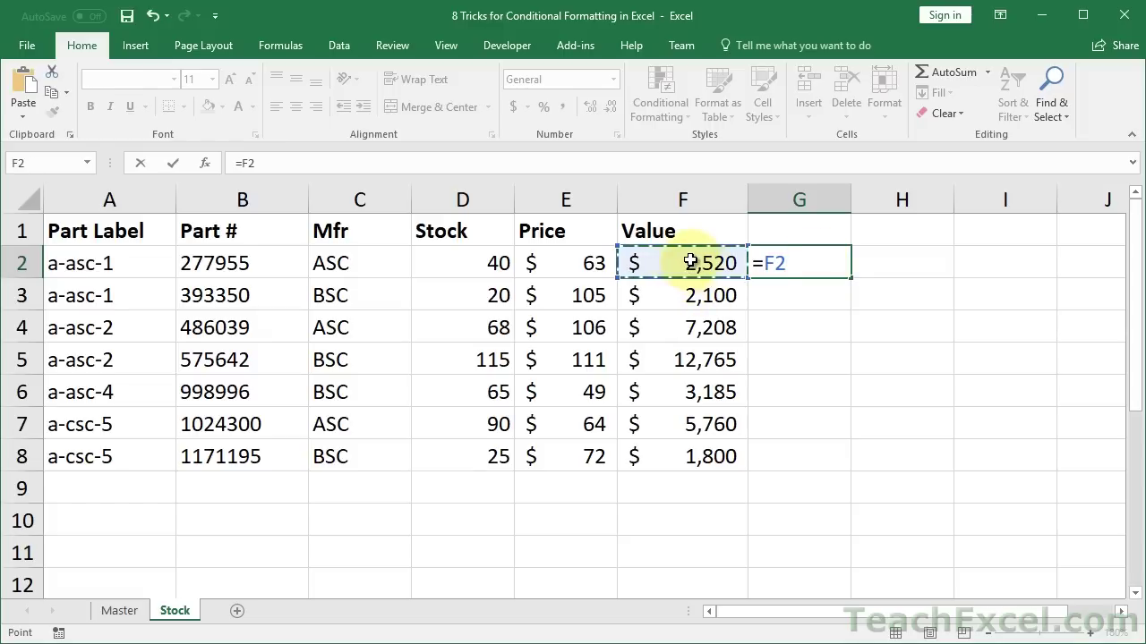
text(>5000)
key(ctrl+Return)
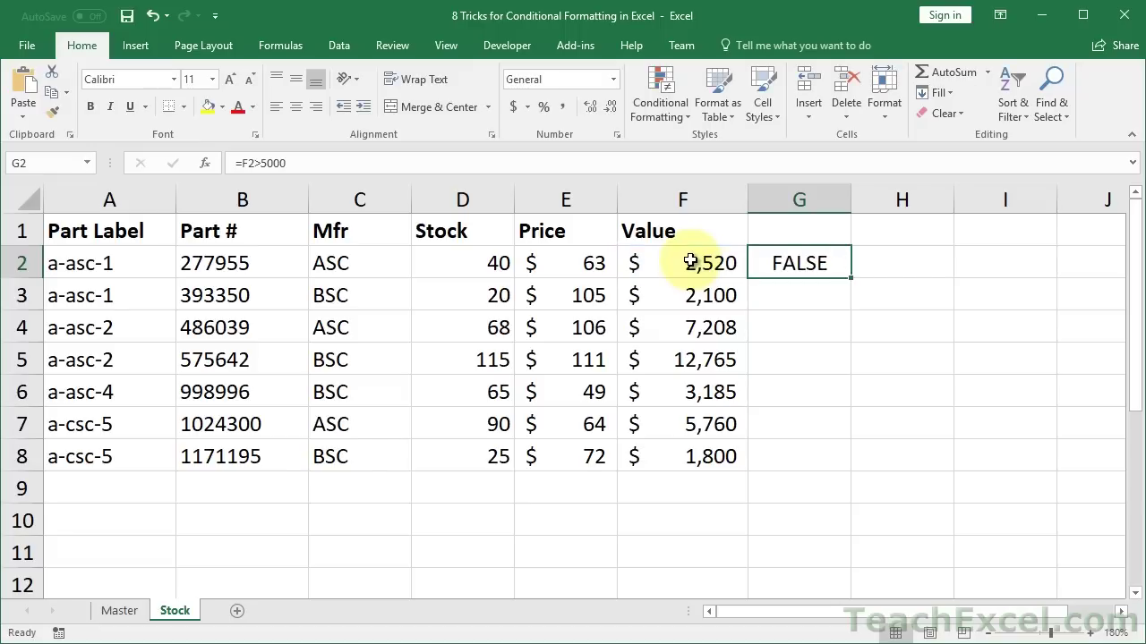
double_click(850, 276)
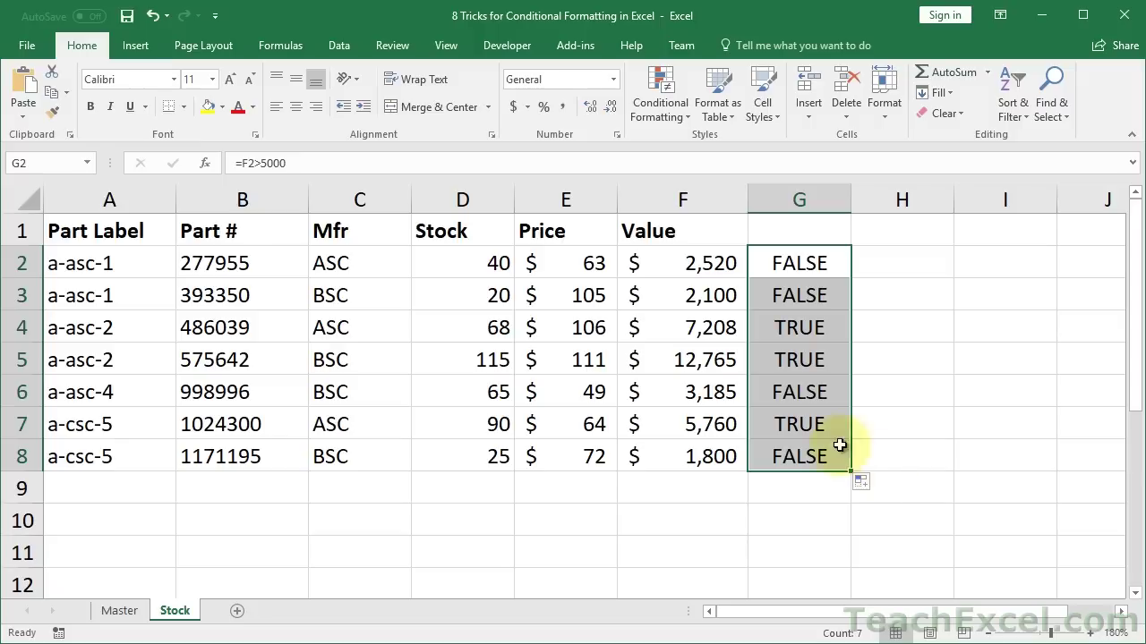
- Copy the formula text =F2>5000 from cell G2 without editing the cell
double_click(795, 265)
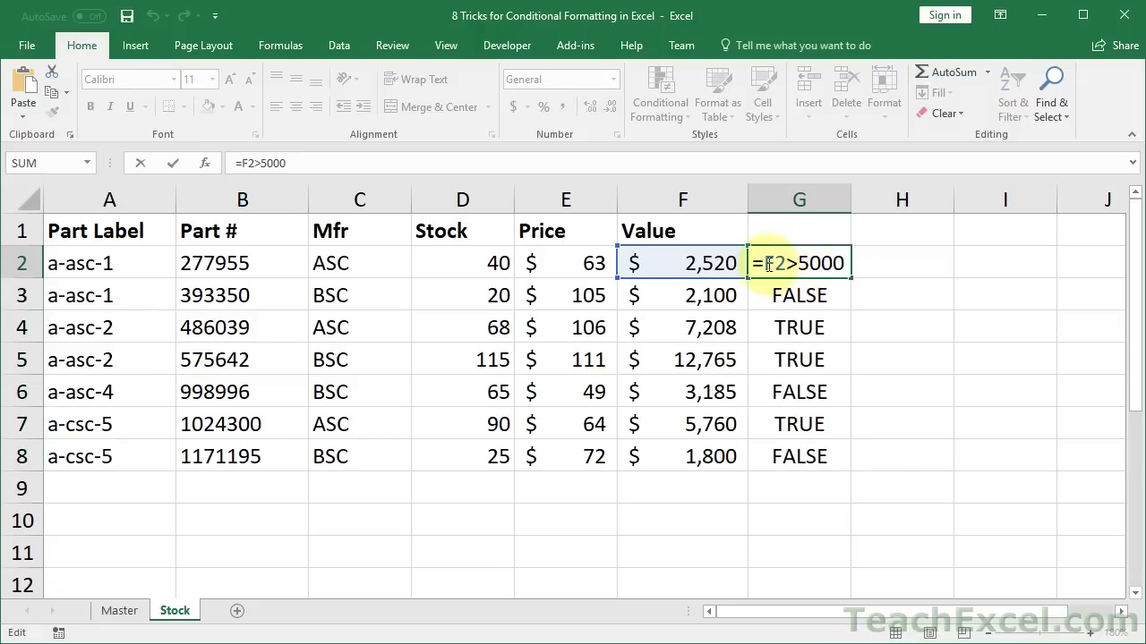
drag(757, 263, 852, 260)
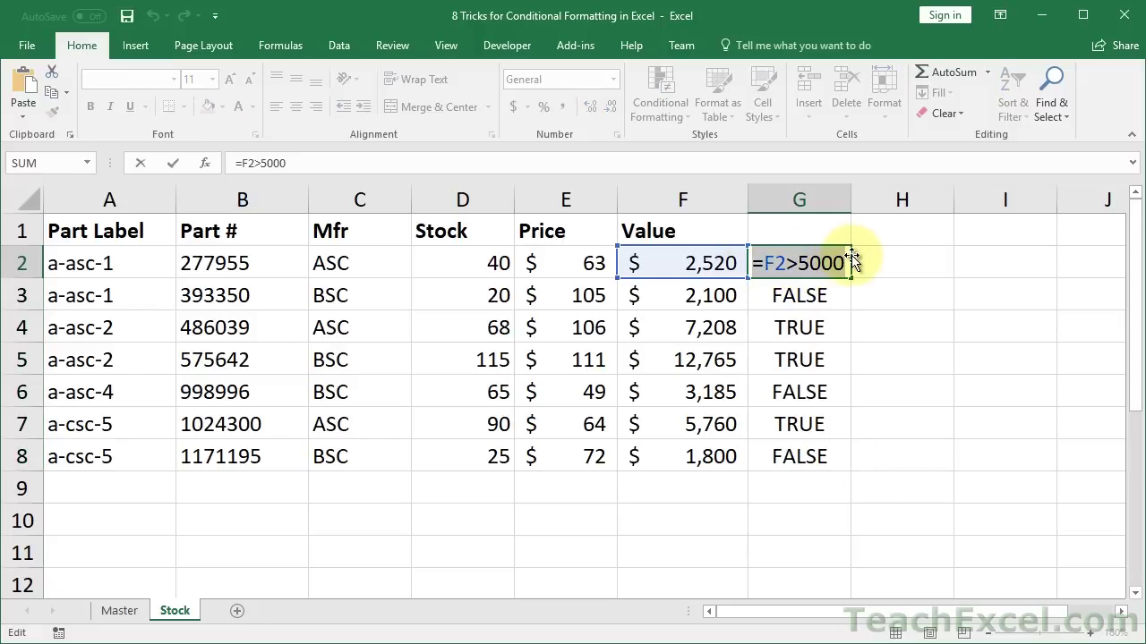
key(Escape)
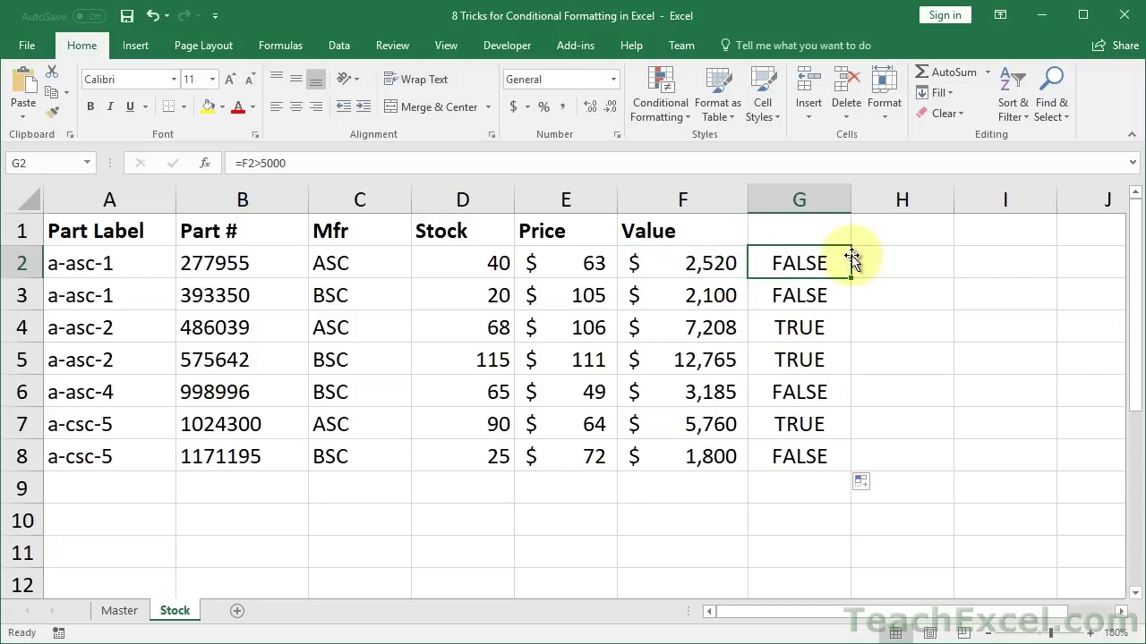
- Start a new formula-based conditional formatting rule for F2:F8 with the formula =F2>5000
click(662, 264)
drag(662, 264, 695, 455)
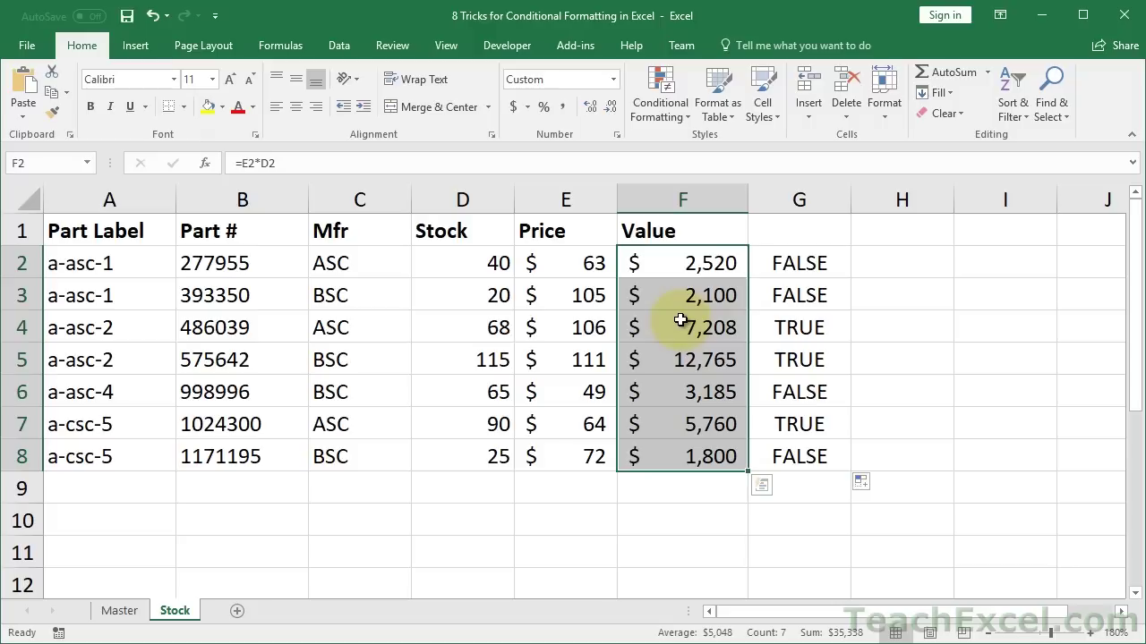
click(650, 120)
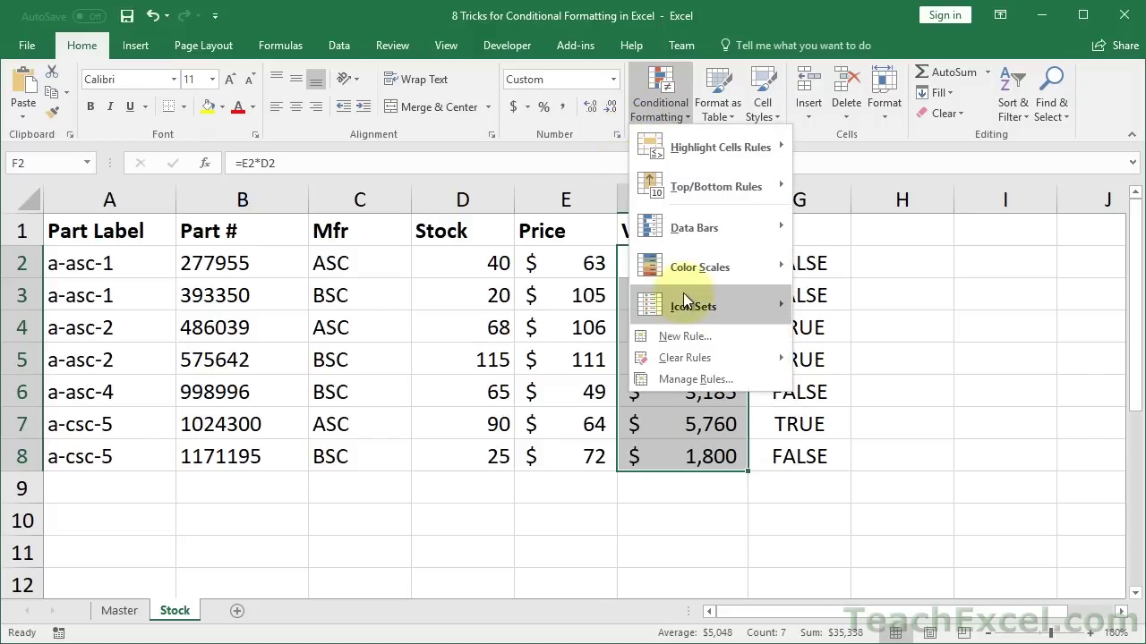
click(690, 335)
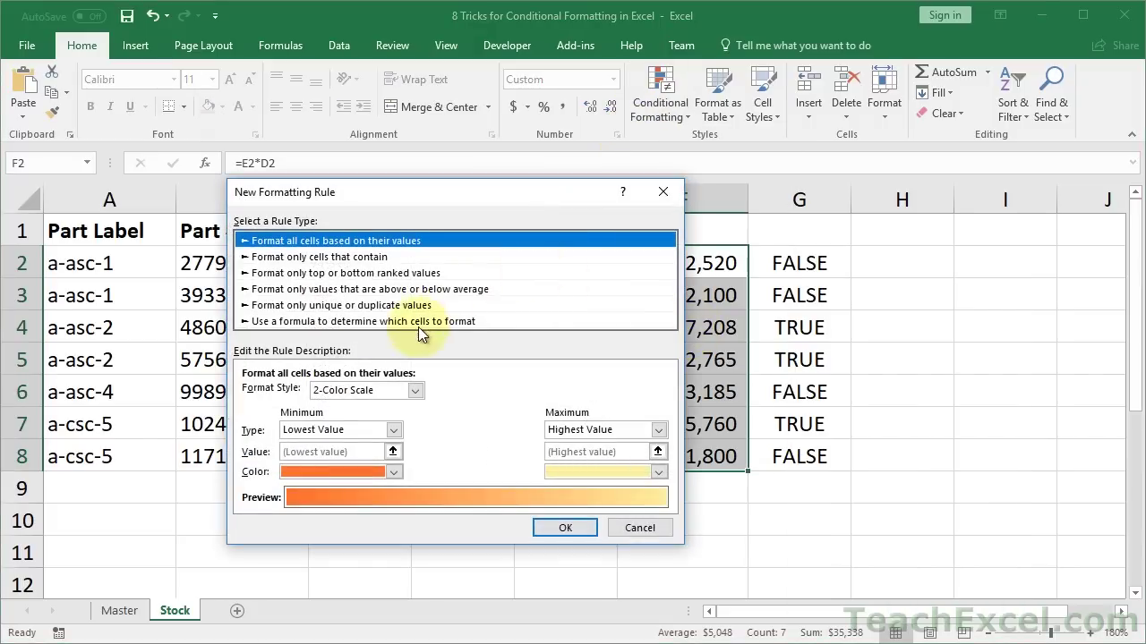
click(352, 321)
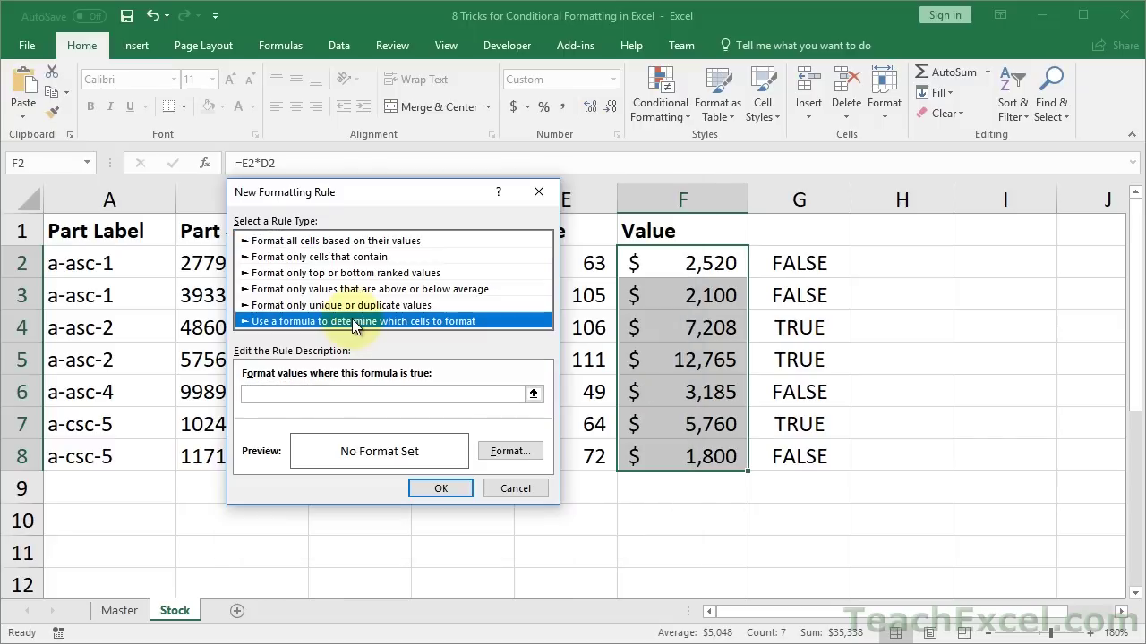
click(308, 392)
text(=F2>5000)
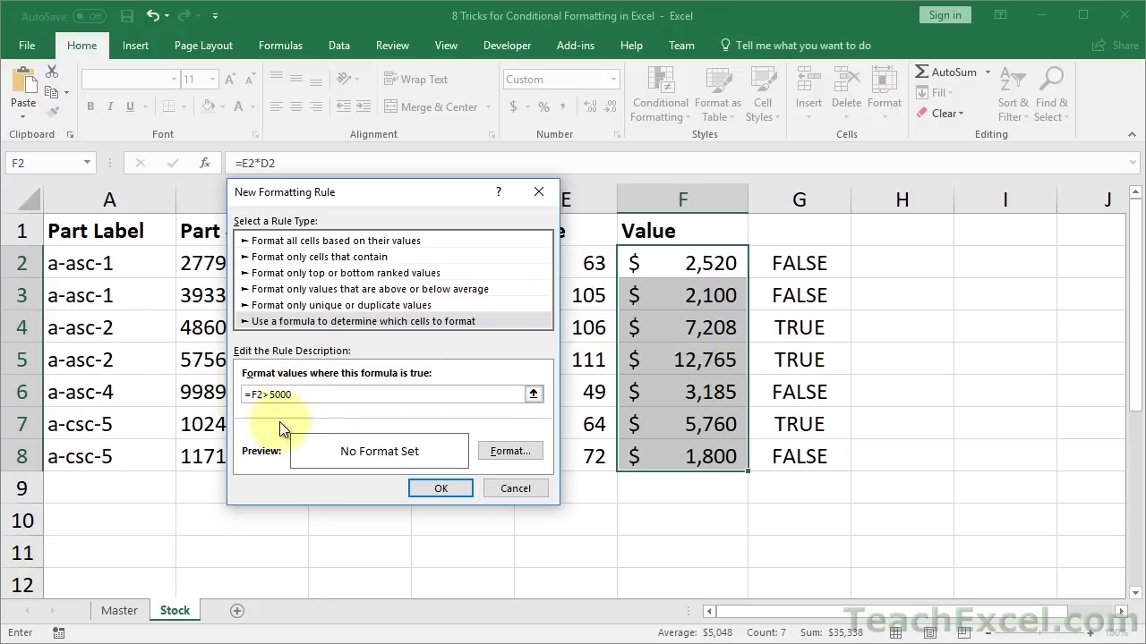
- Give the =F2>5000 rule an orange fill and create it
click(506, 451)
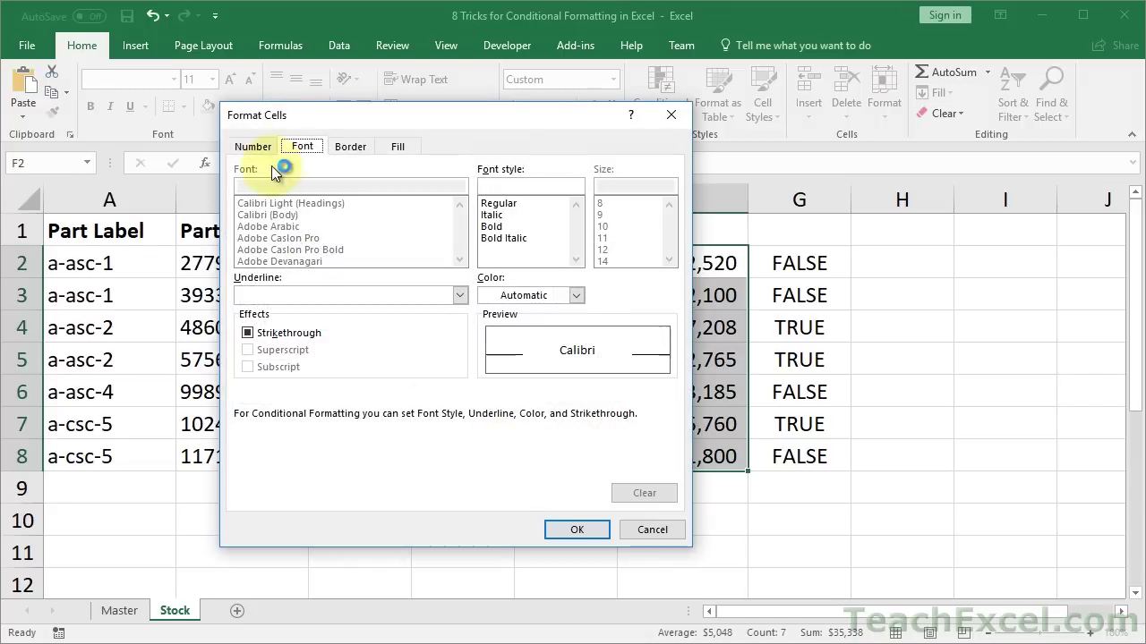
click(257, 148)
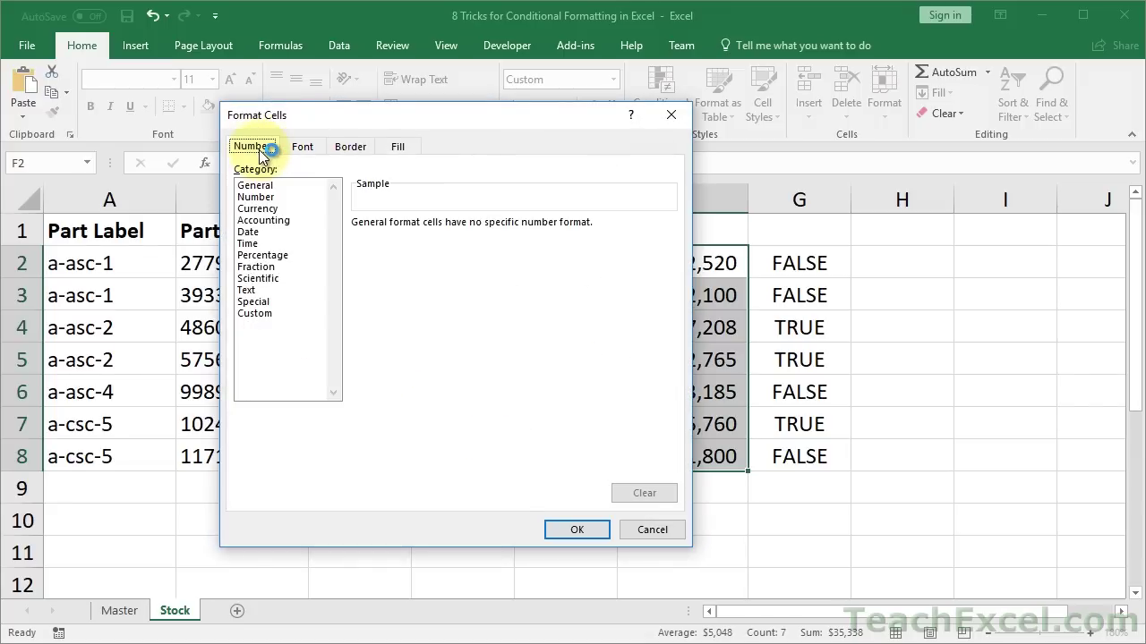
click(397, 148)
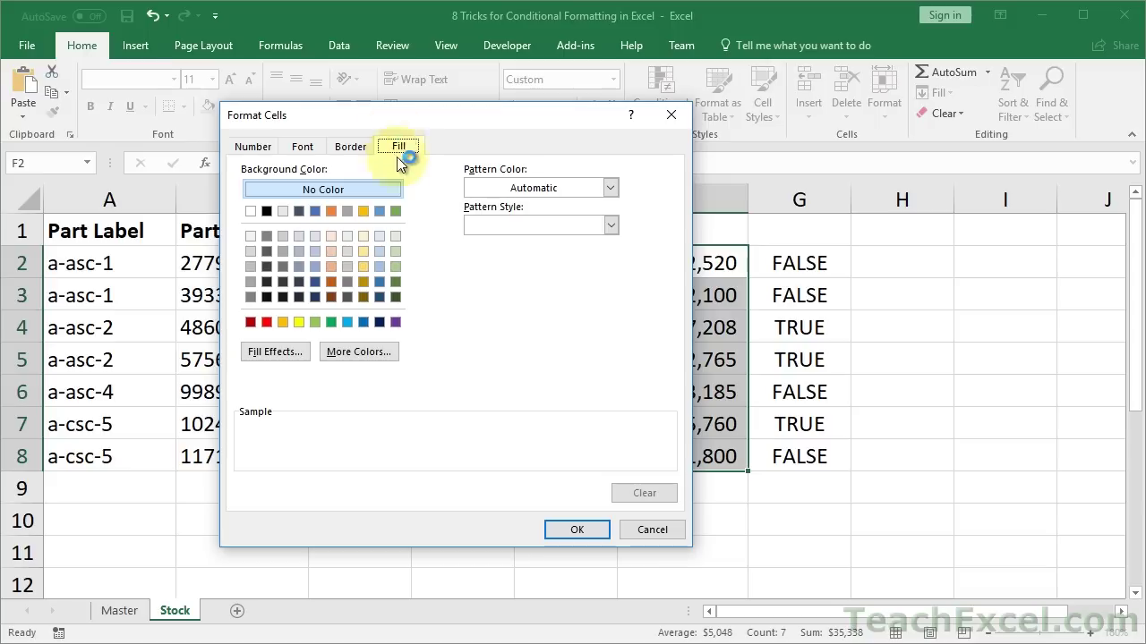
click(281, 321)
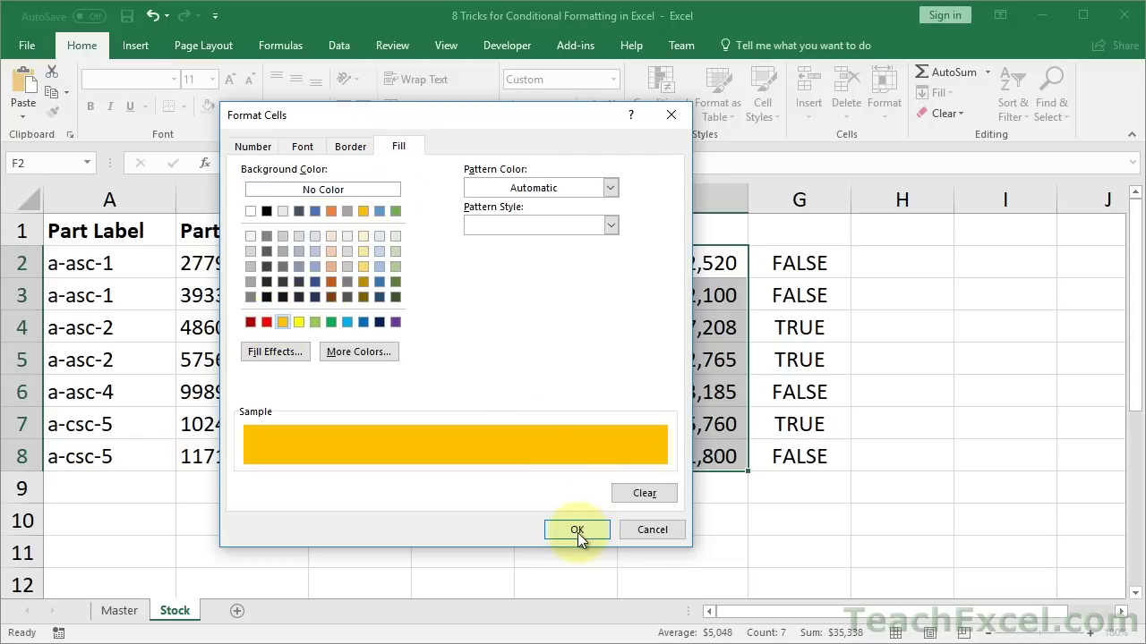
click(577, 530)
click(431, 489)
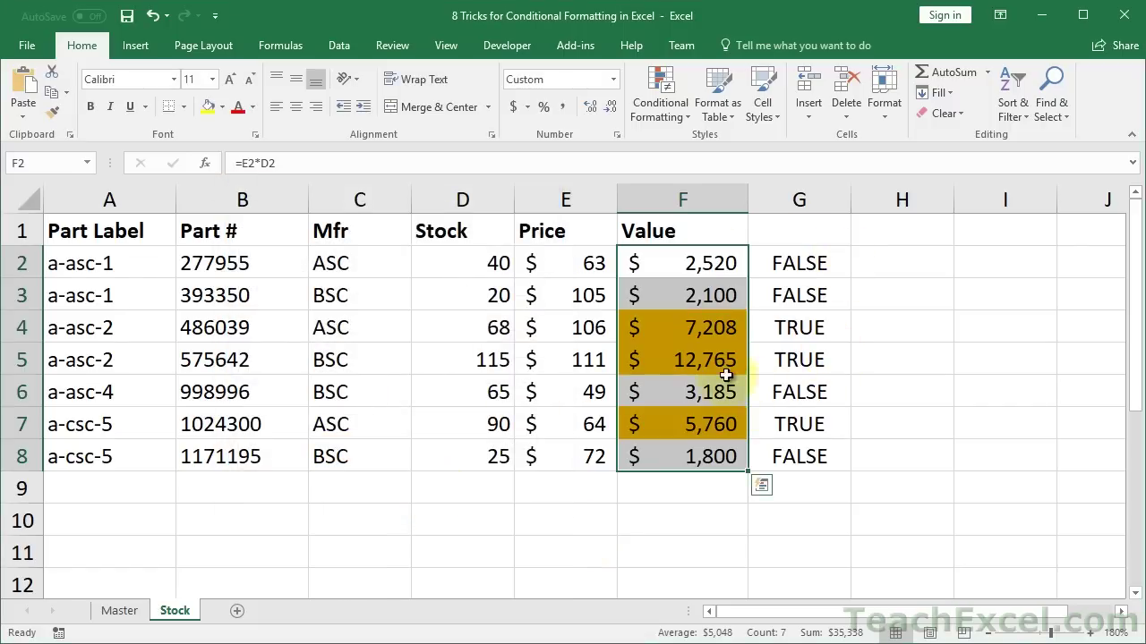
- Inspect the test formulas in G4 and G5 and review the conditional formatting rule that applies to F2
click(801, 328)
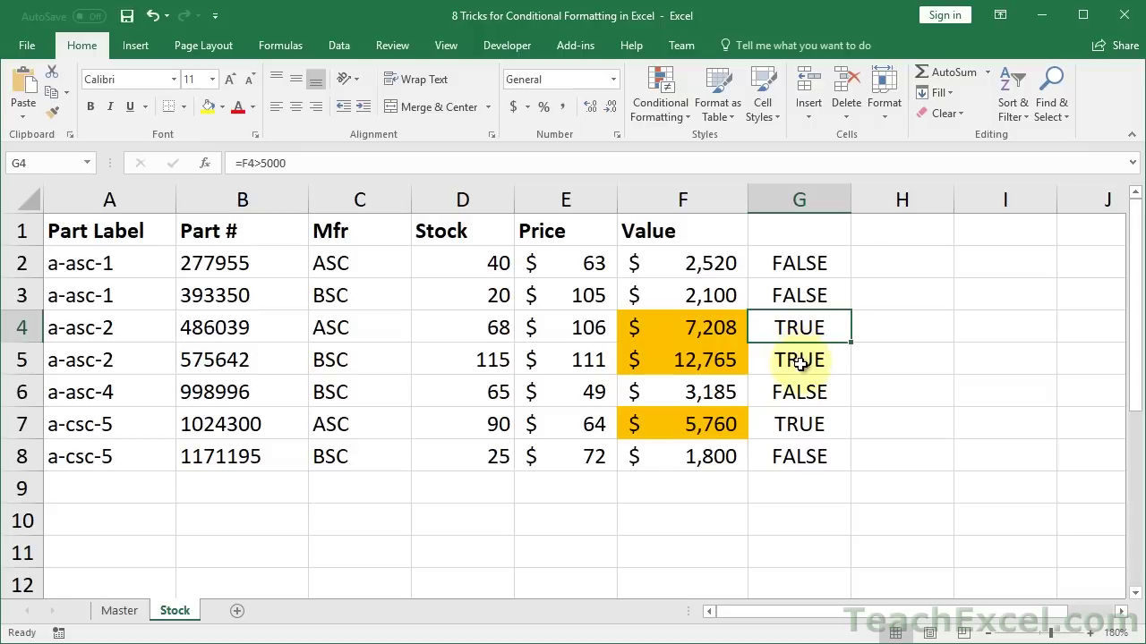
click(798, 360)
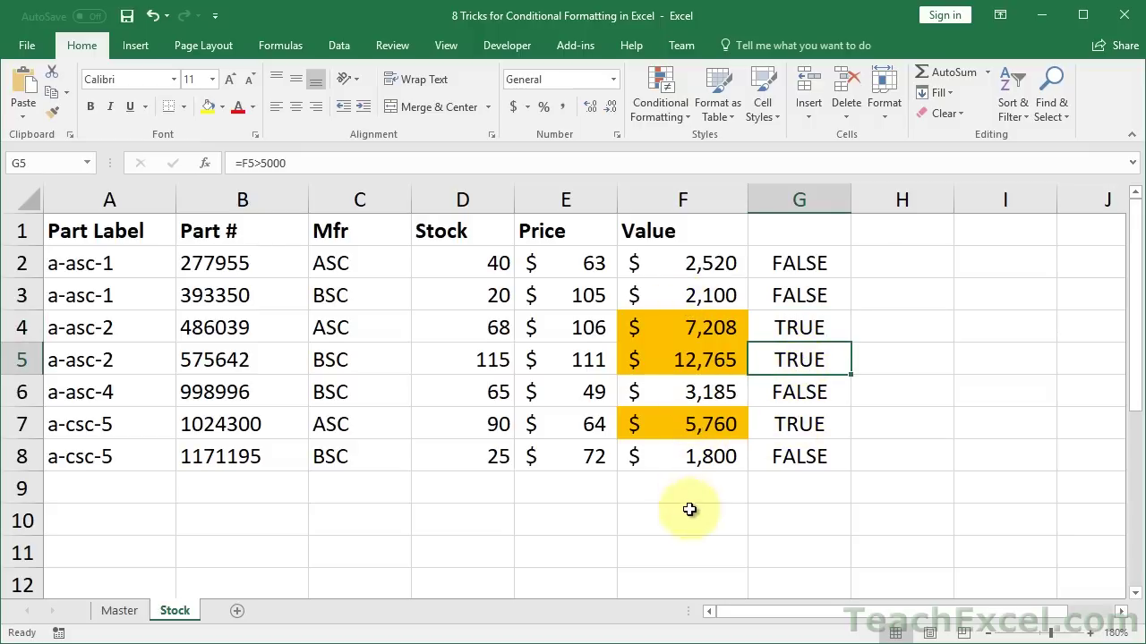
click(684, 263)
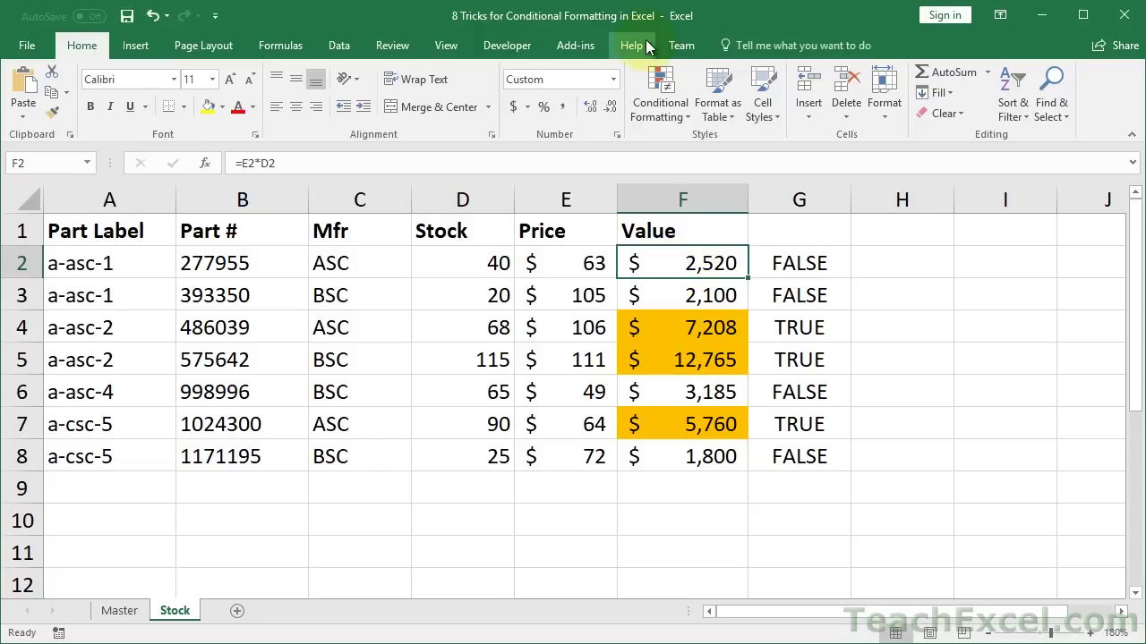
click(658, 91)
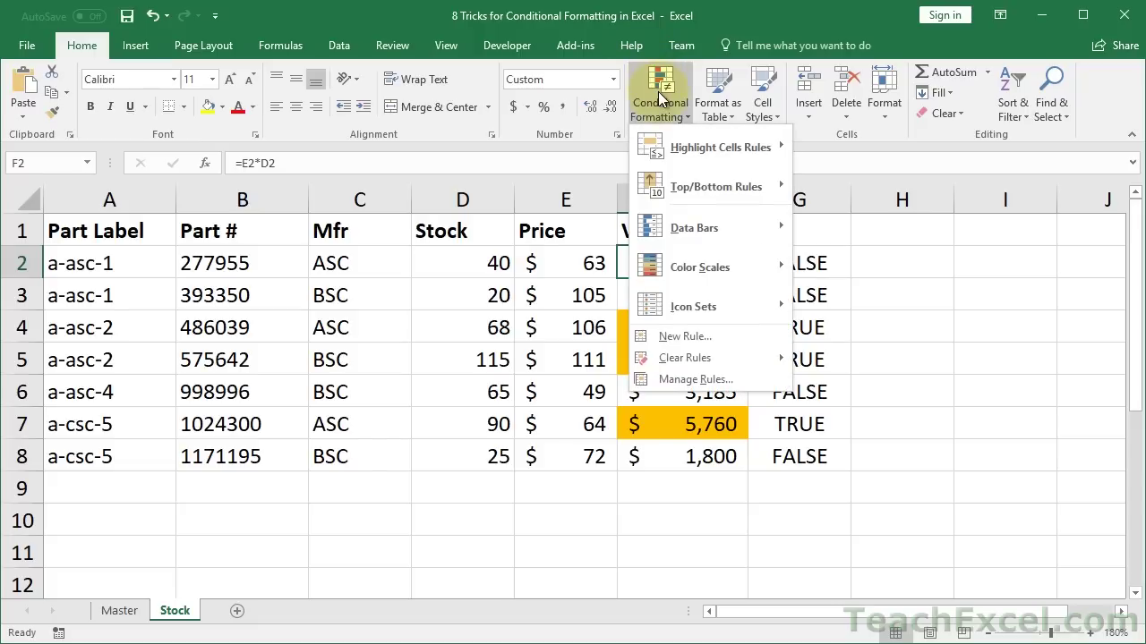
click(690, 381)
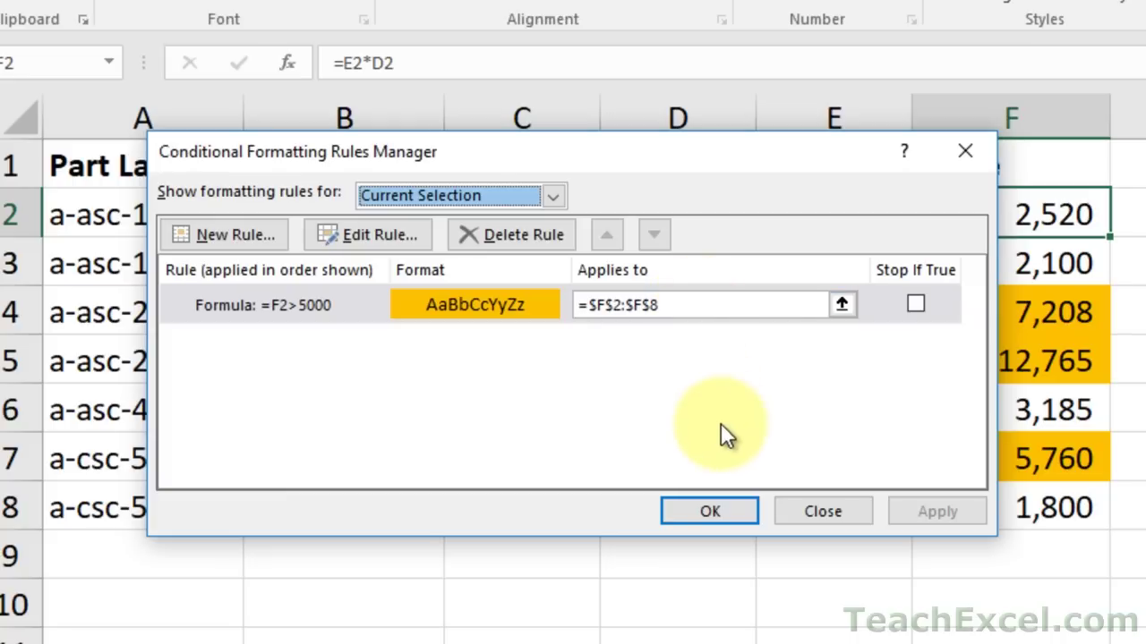
- Delete the =F2>5000 conditional formatting rule and apply the removal
click(247, 307)
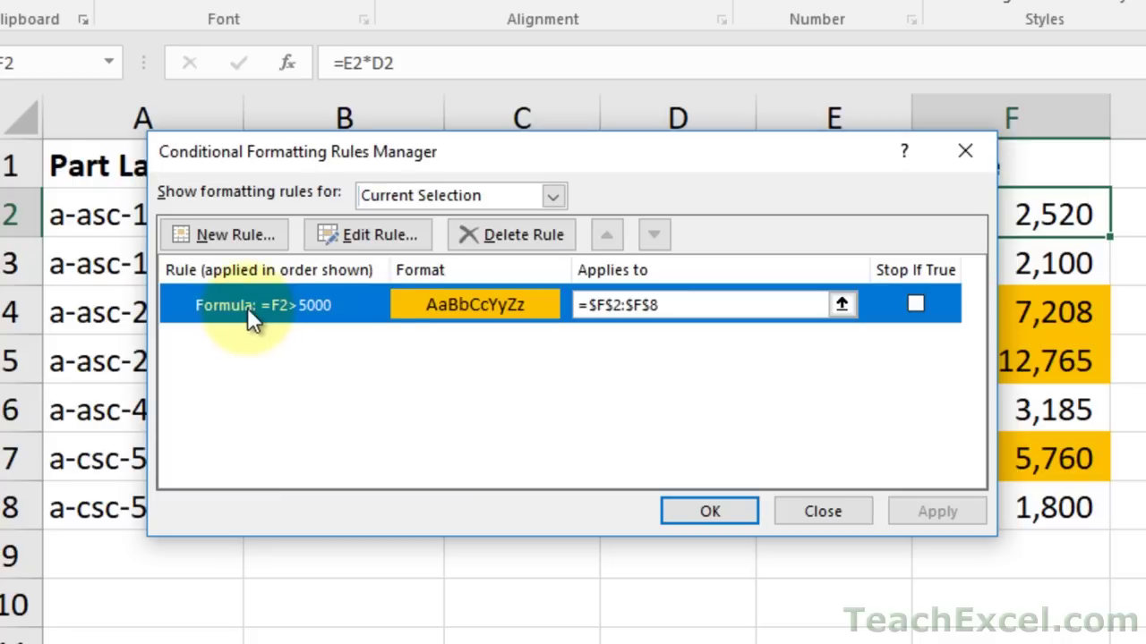
click(478, 237)
click(681, 503)
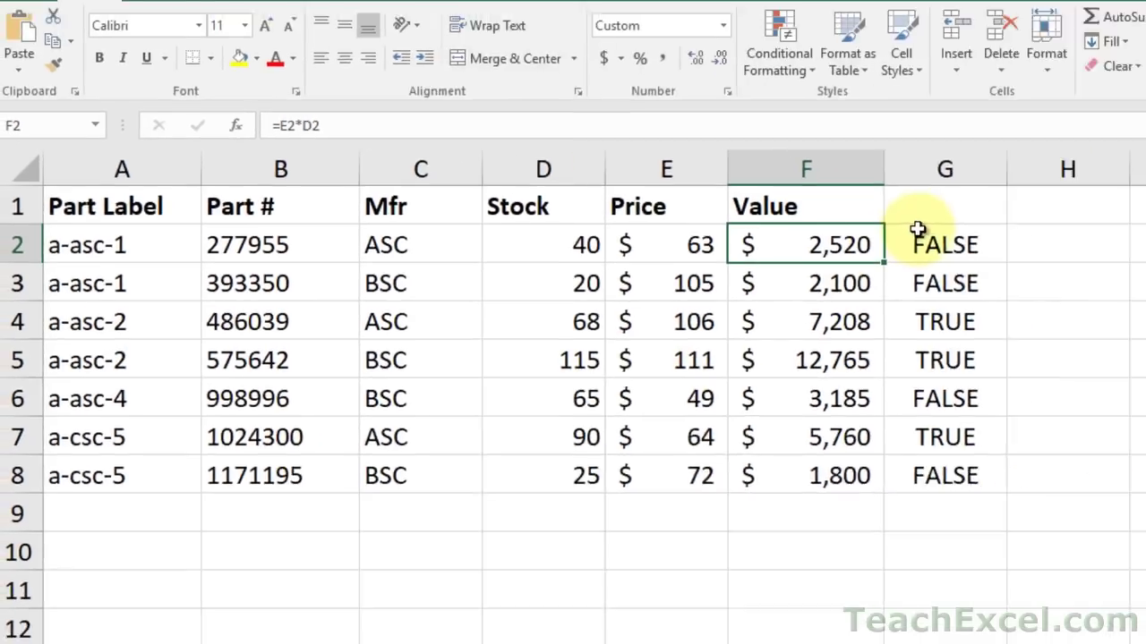
- Change the test formula in G2 to =$F$2>5000 and fill it down through G8
click(850, 233)
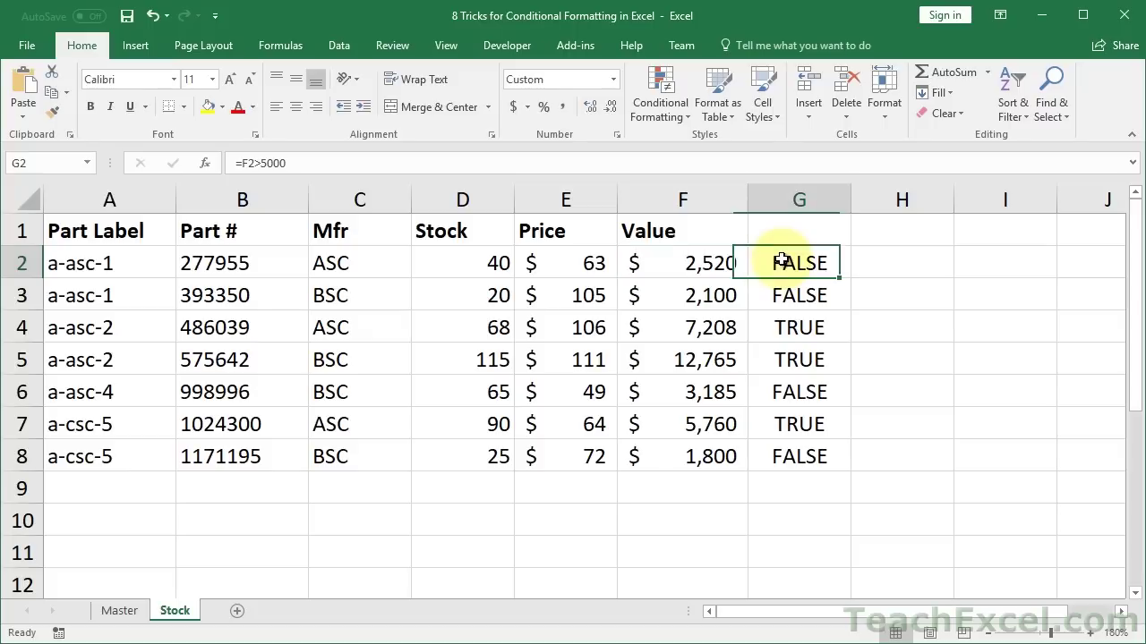
double_click(782, 261)
click(763, 261)
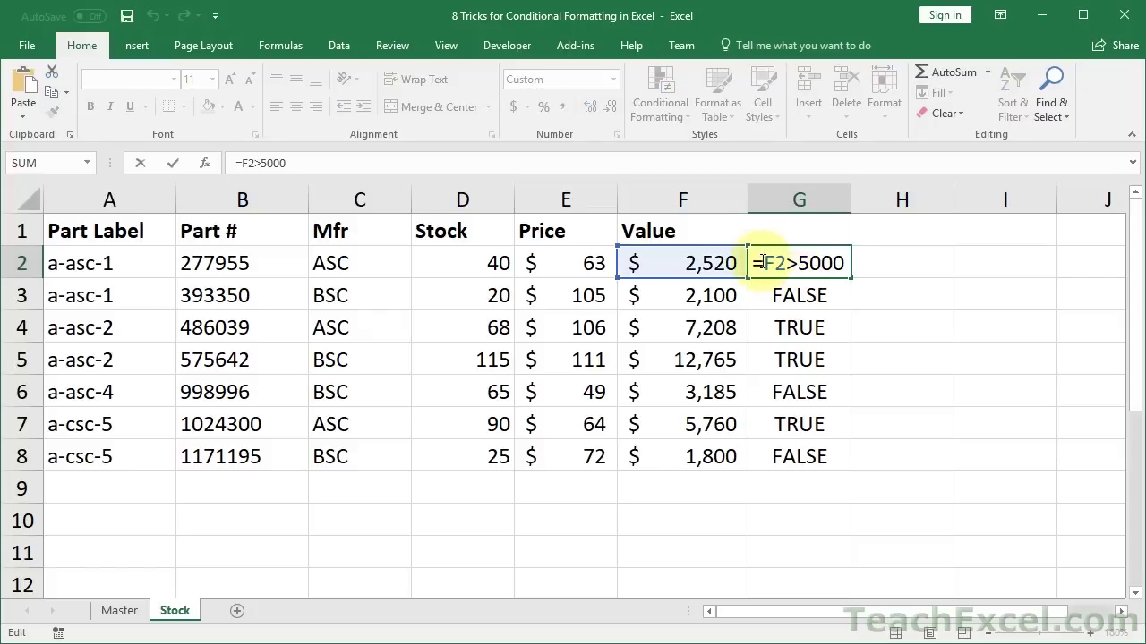
text($)
key(Right)
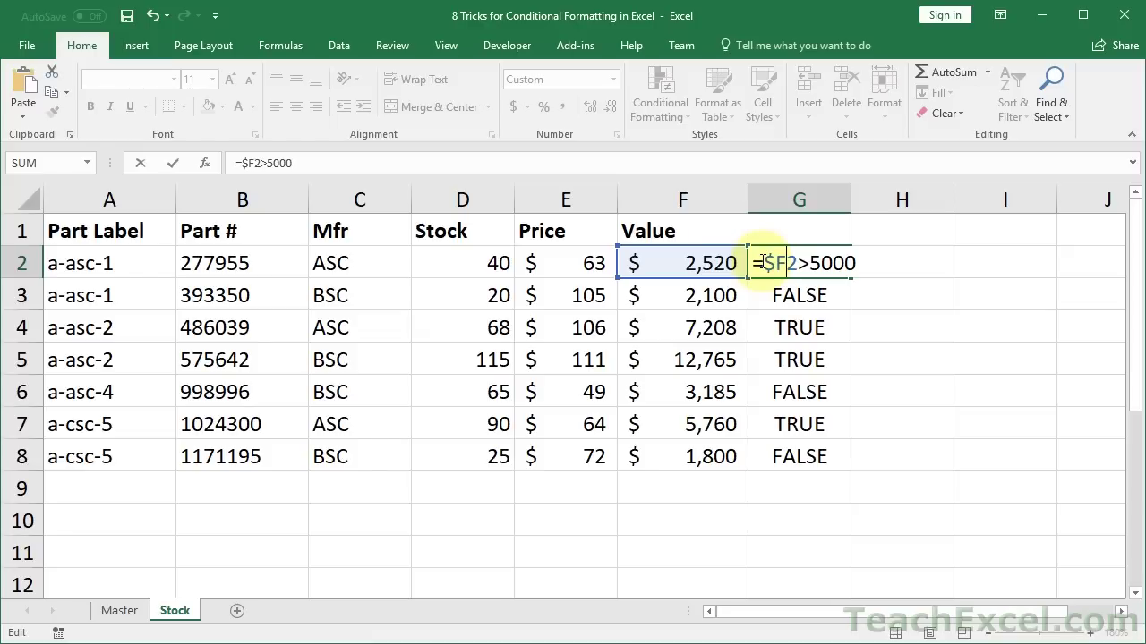
text($)
key(ctrl+Return)
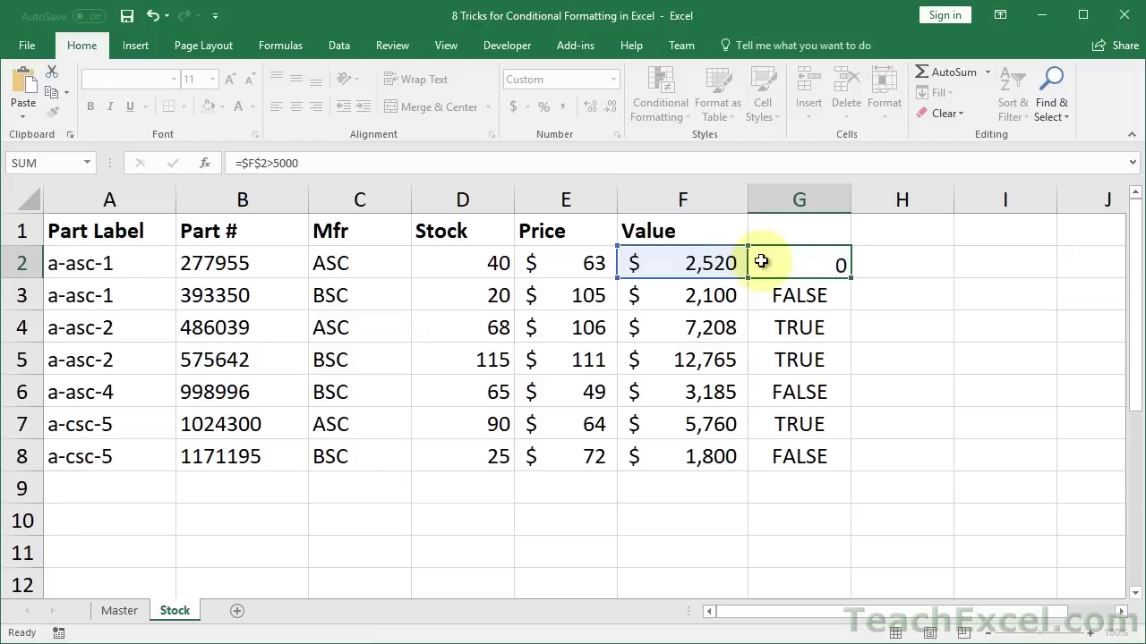
drag(853, 278, 813, 468)
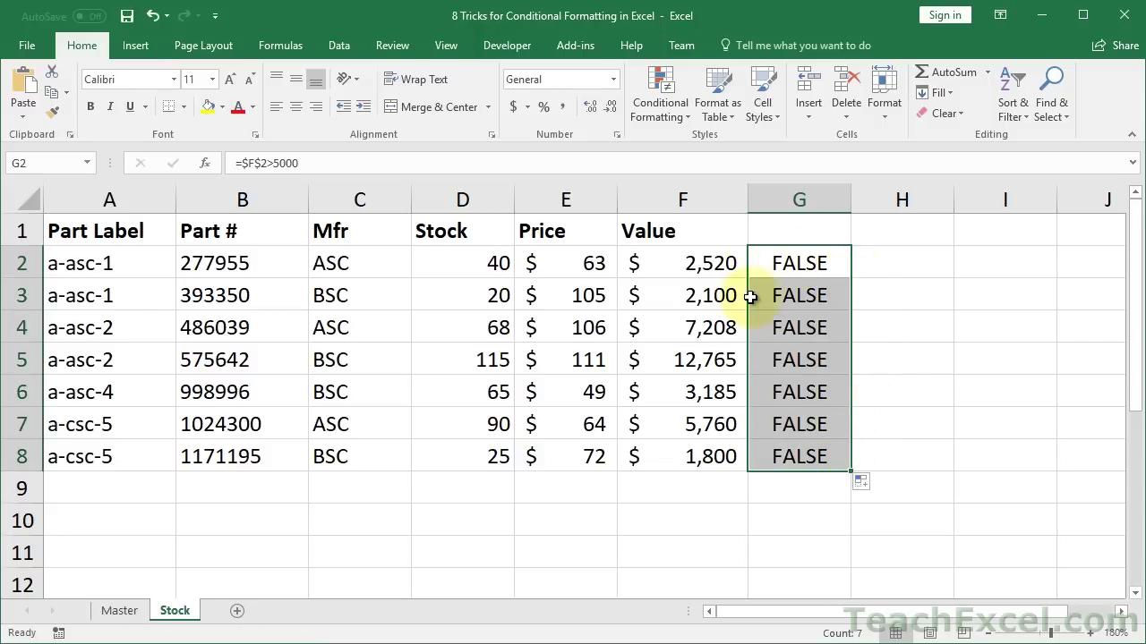
- Copy the formula text =$F$2>5000 from cell G2 without editing the cell
double_click(775, 263)
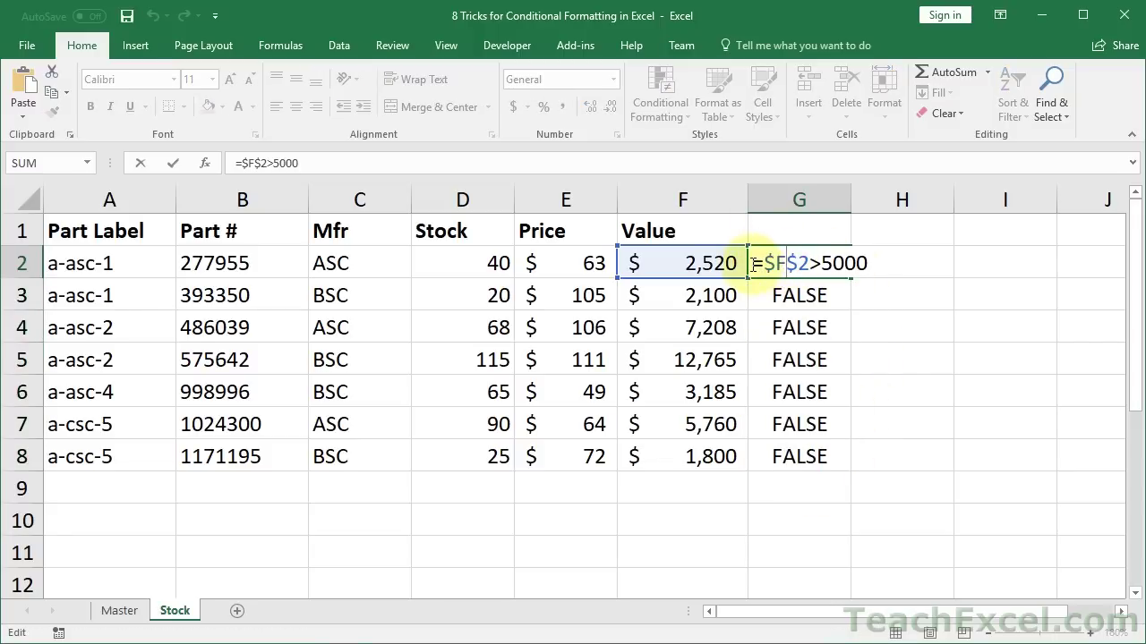
drag(752, 263, 888, 254)
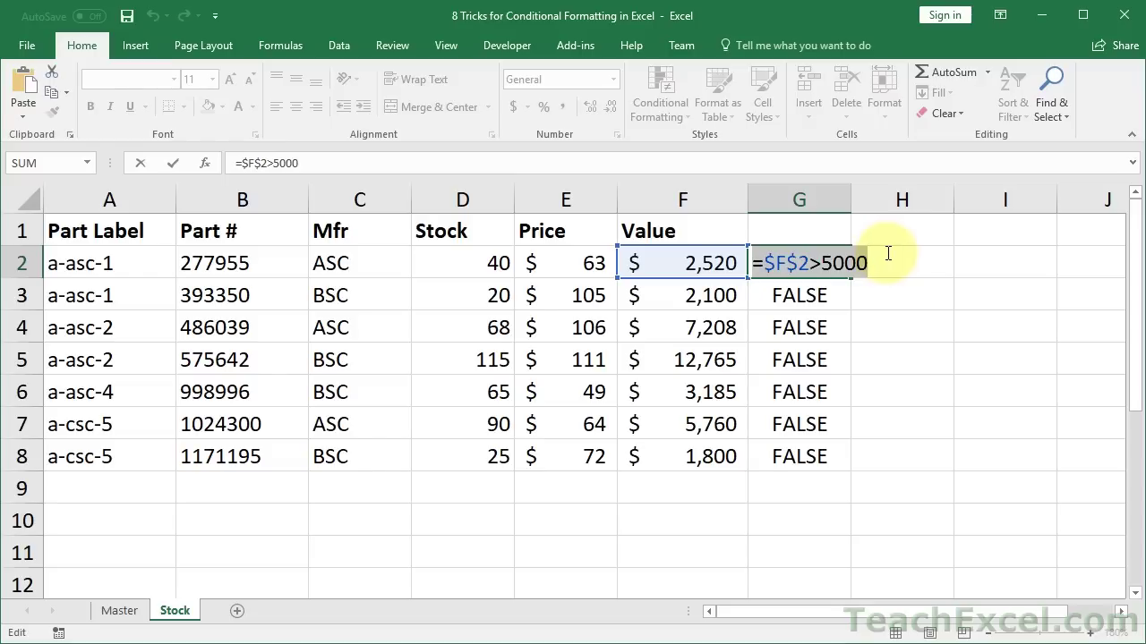
key(Escape)
- Start a new formula-based conditional formatting rule for F2:F8 with the formula =$F$2>5000
click(710, 268)
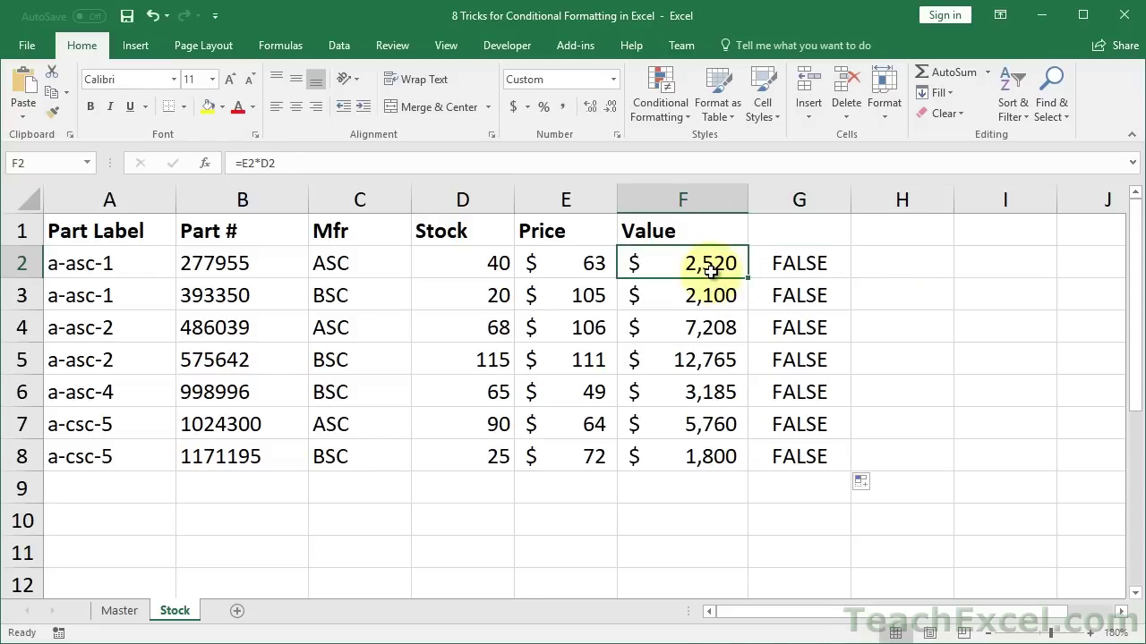
key(ctrl+shift+Down)
click(660, 98)
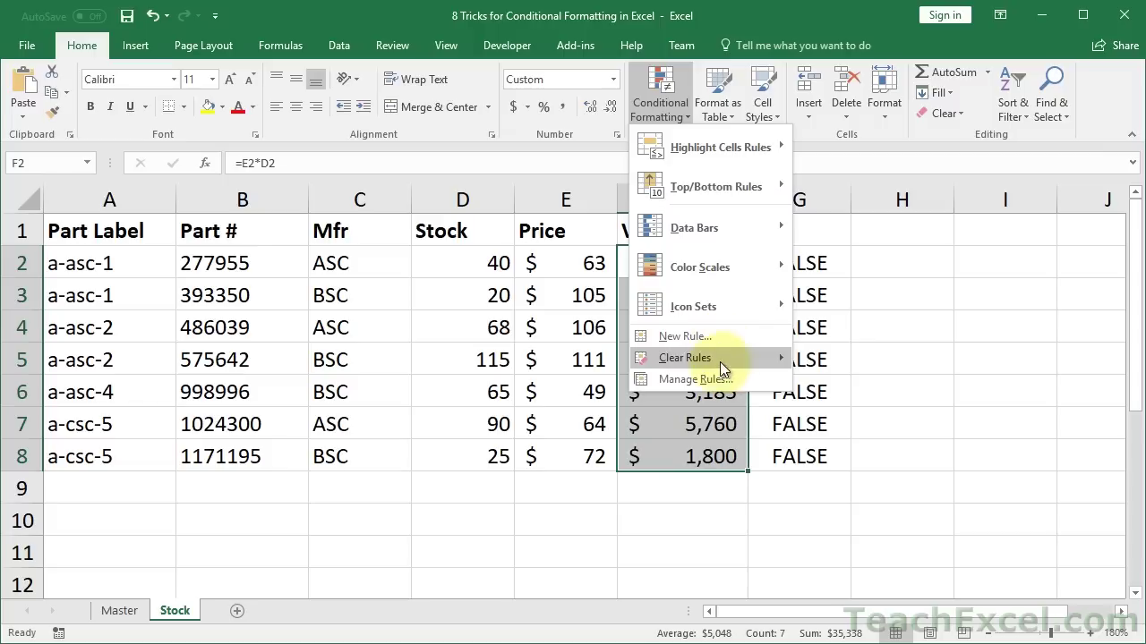
click(720, 339)
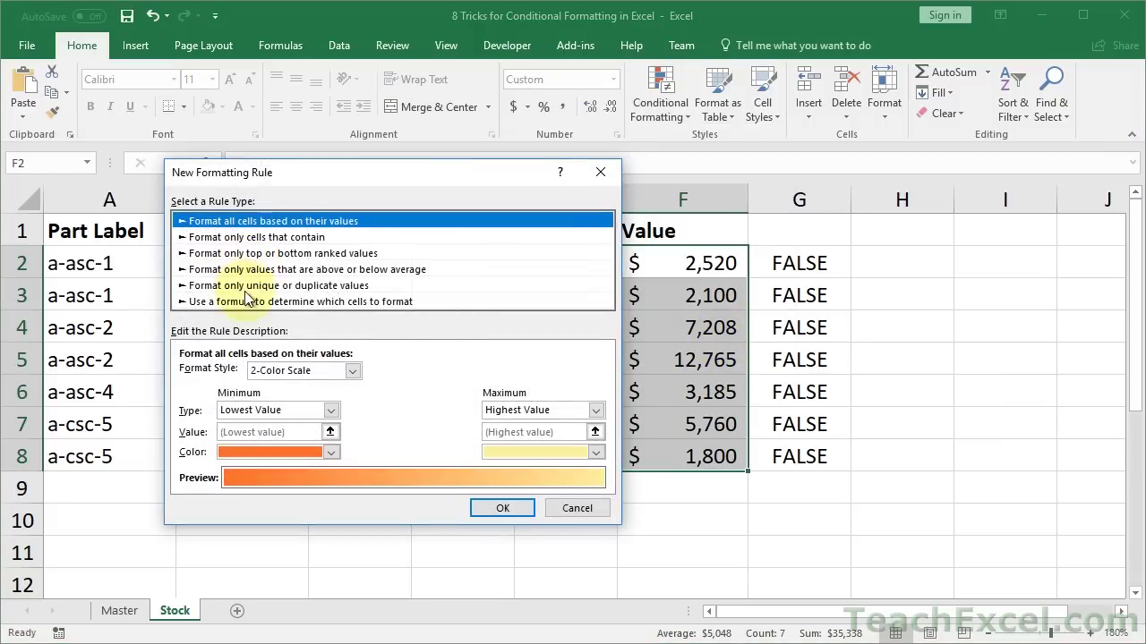
click(249, 302)
click(252, 376)
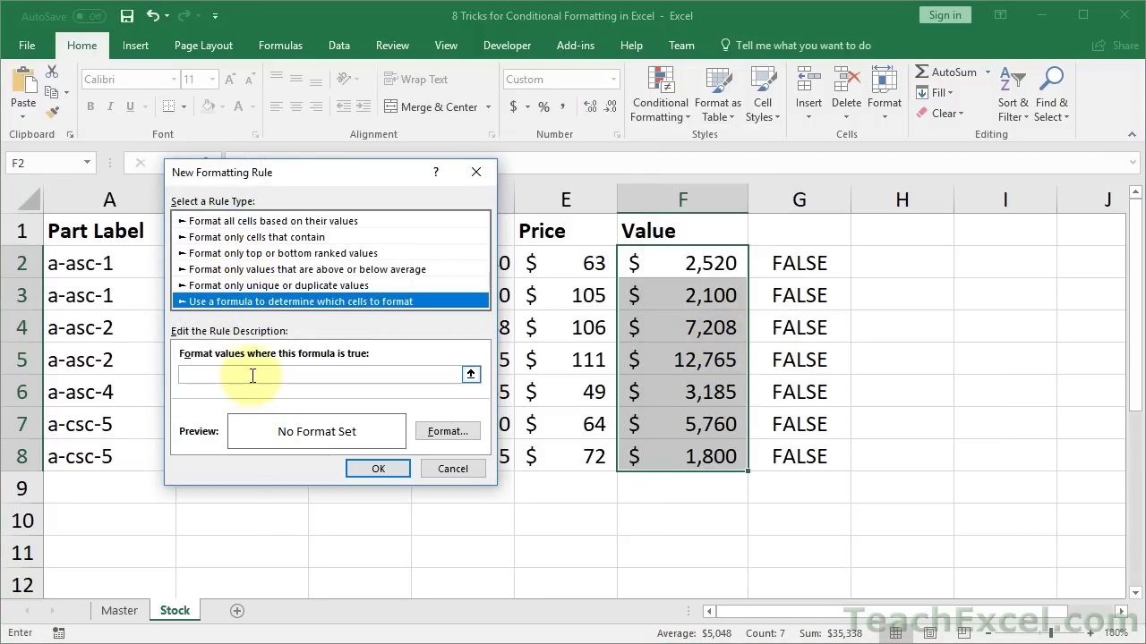
text(=$F$2>5000)
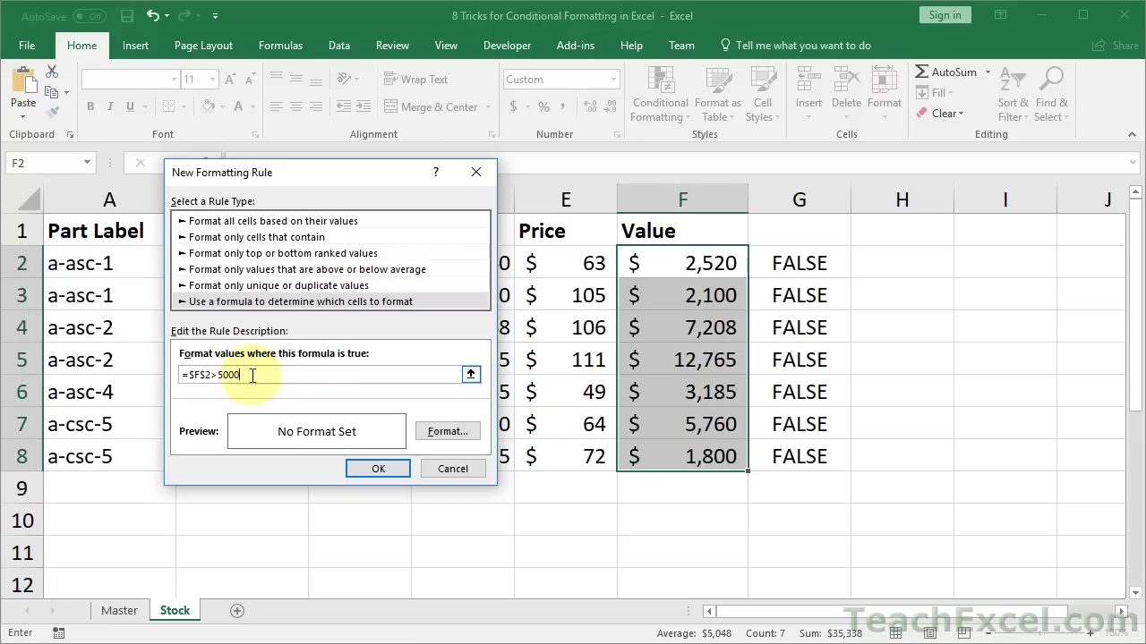
- Give the =$F$2>5000 rule an orange fill and create it
click(431, 433)
click(219, 304)
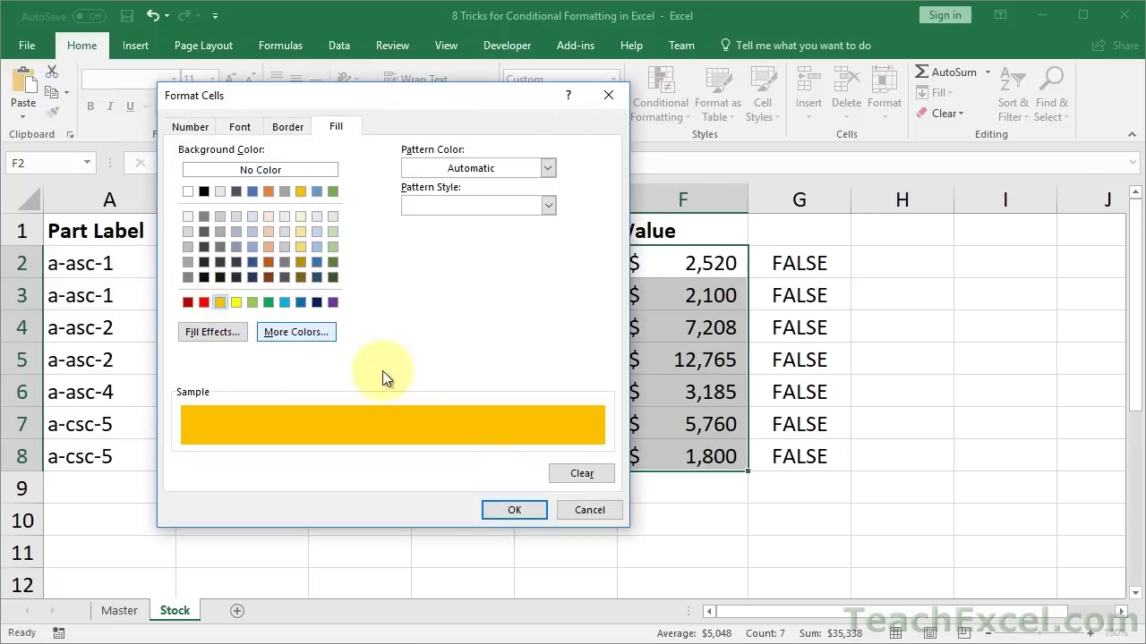
click(513, 510)
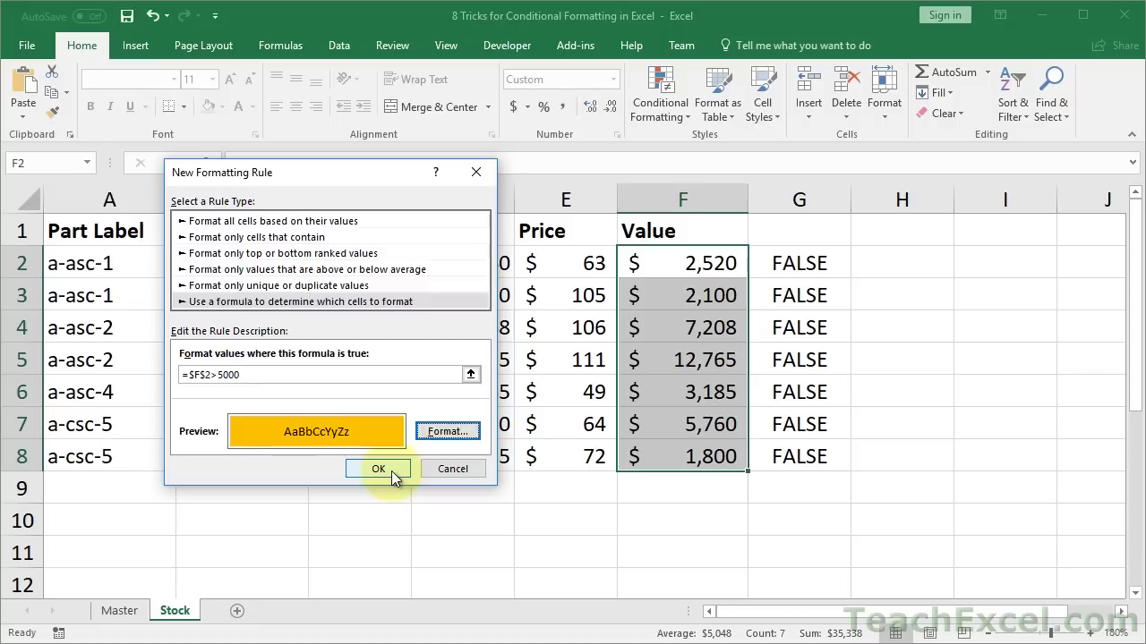
click(387, 472)
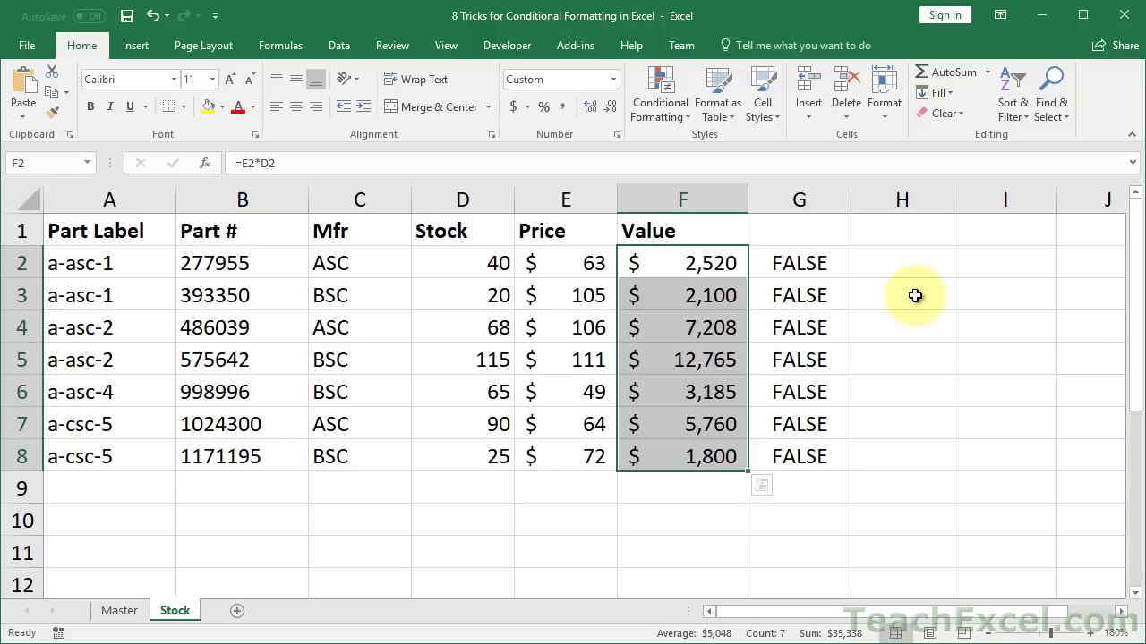
- Edit the conditional formatting rule on the Value column so its formula uses the relative reference =F2>5000, and apply it
click(660, 263)
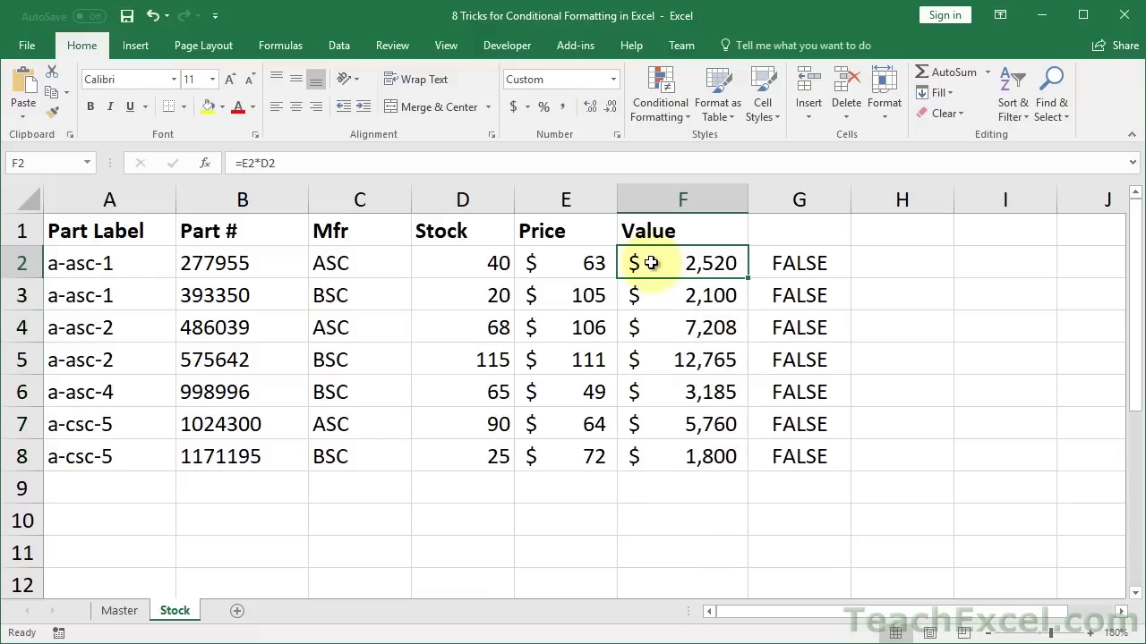
click(670, 319)
click(659, 91)
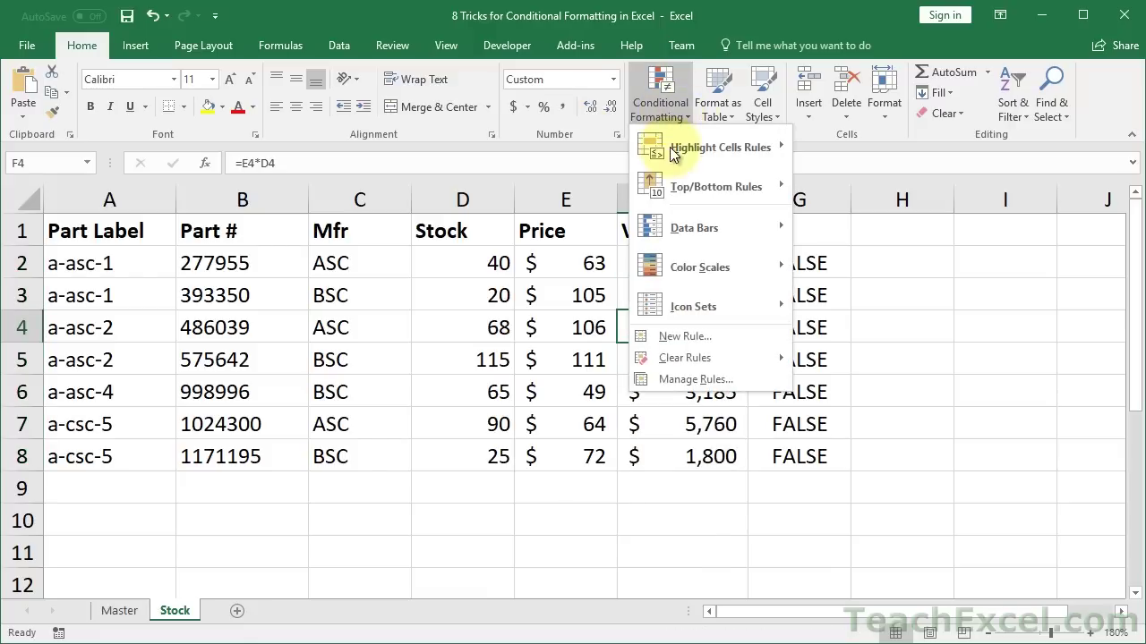
click(694, 379)
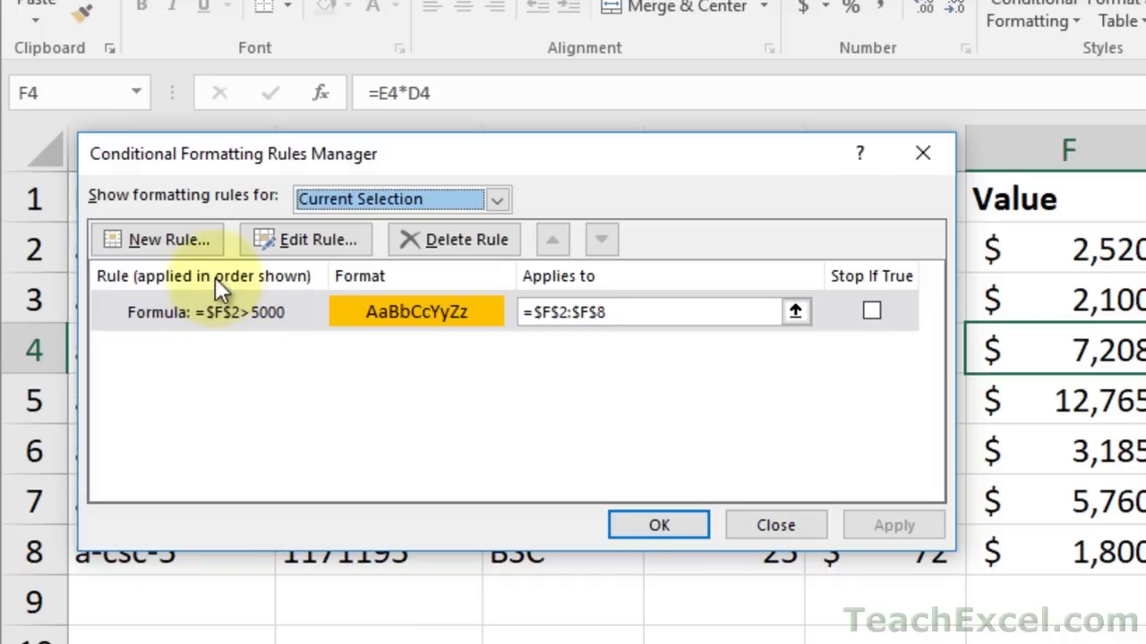
double_click(216, 312)
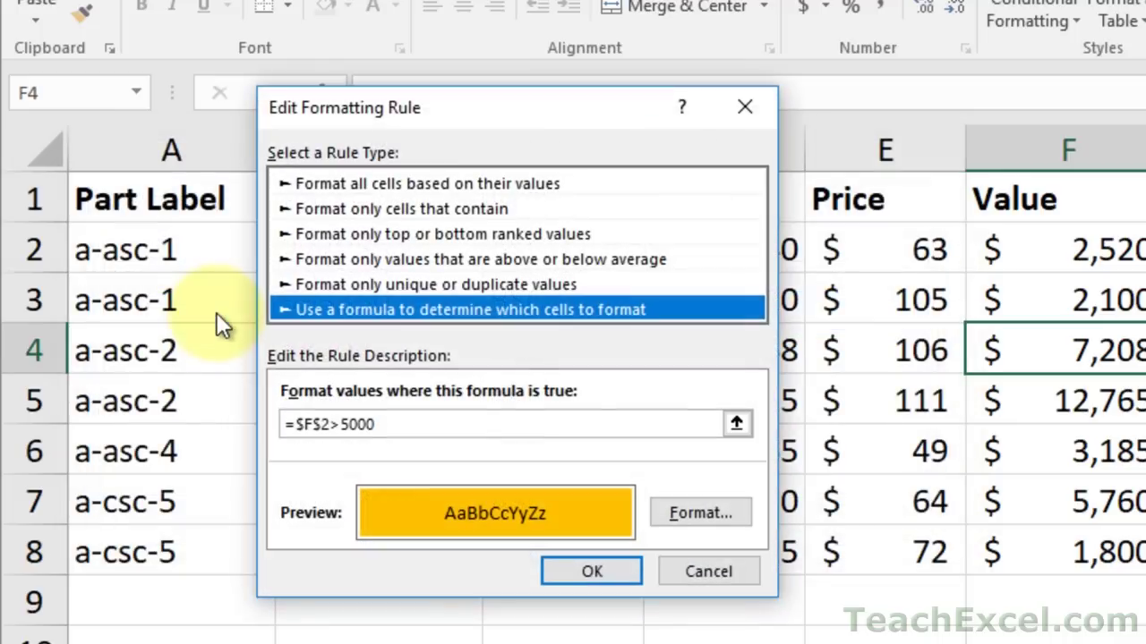
click(324, 425)
key(BackSpace)
click(304, 424)
key(BackSpace)
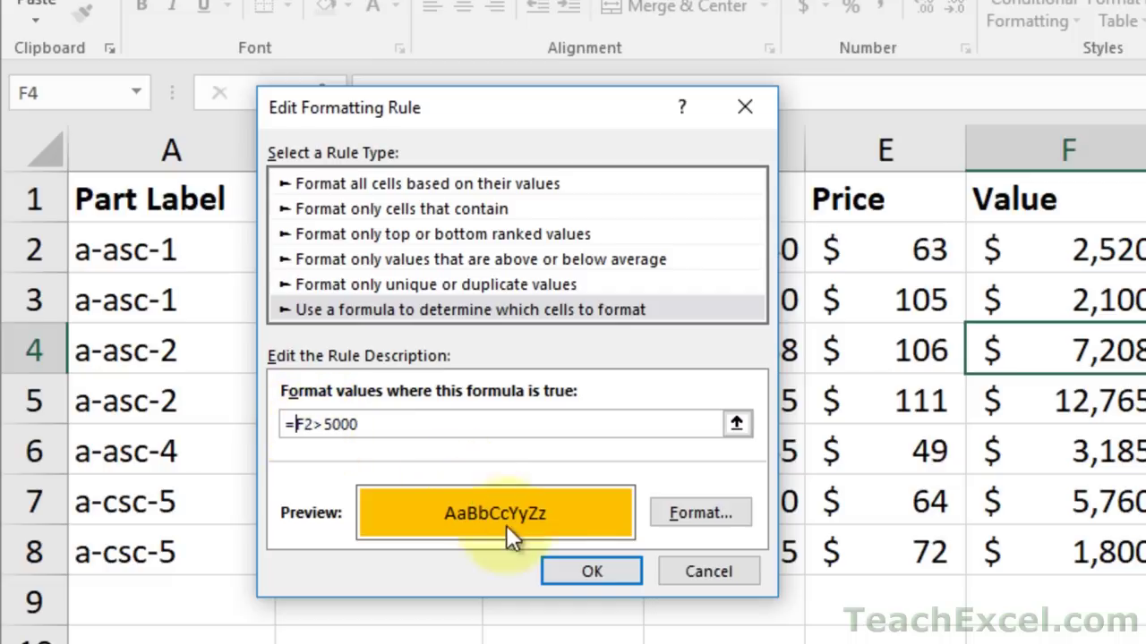
click(567, 567)
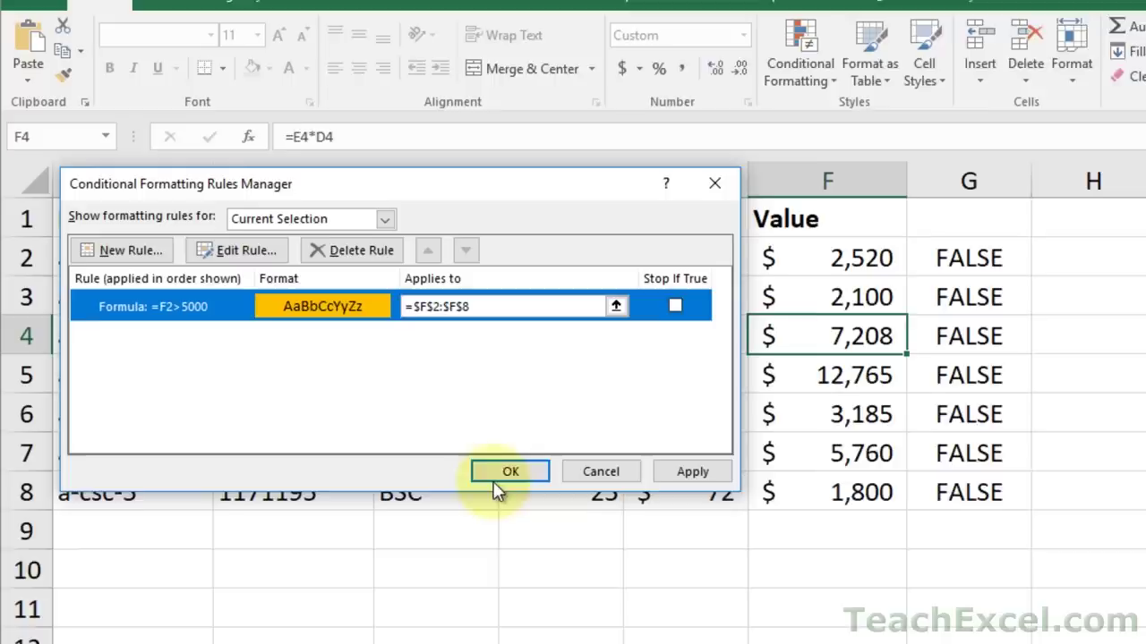
click(504, 473)
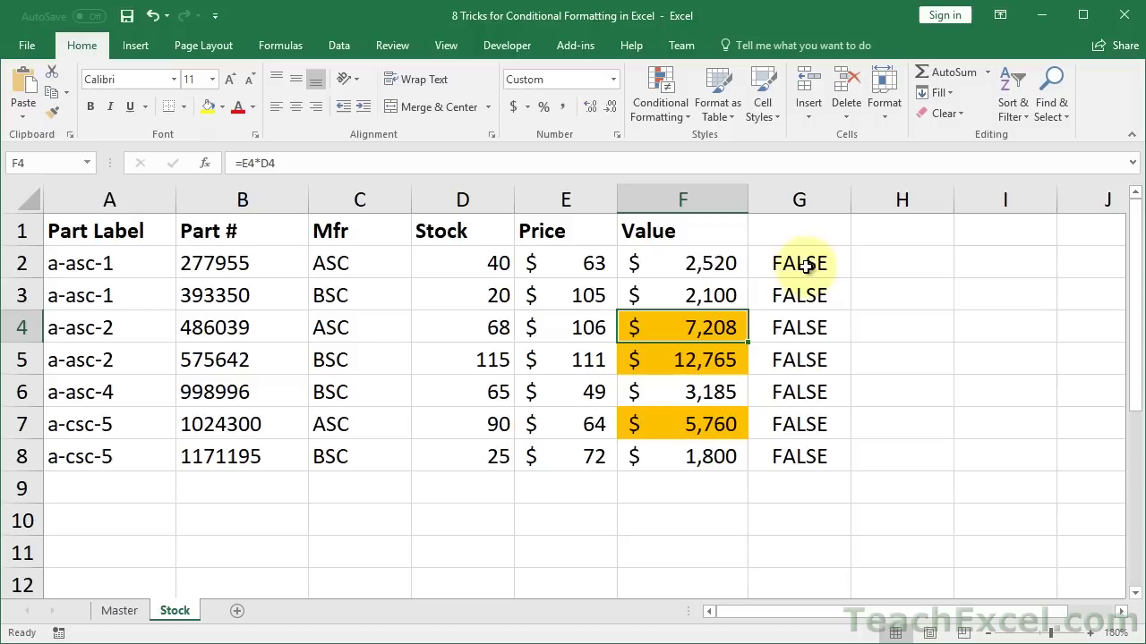
- Clear the test formulas from G2:G8
drag(806, 264, 799, 458)
key(Delete)
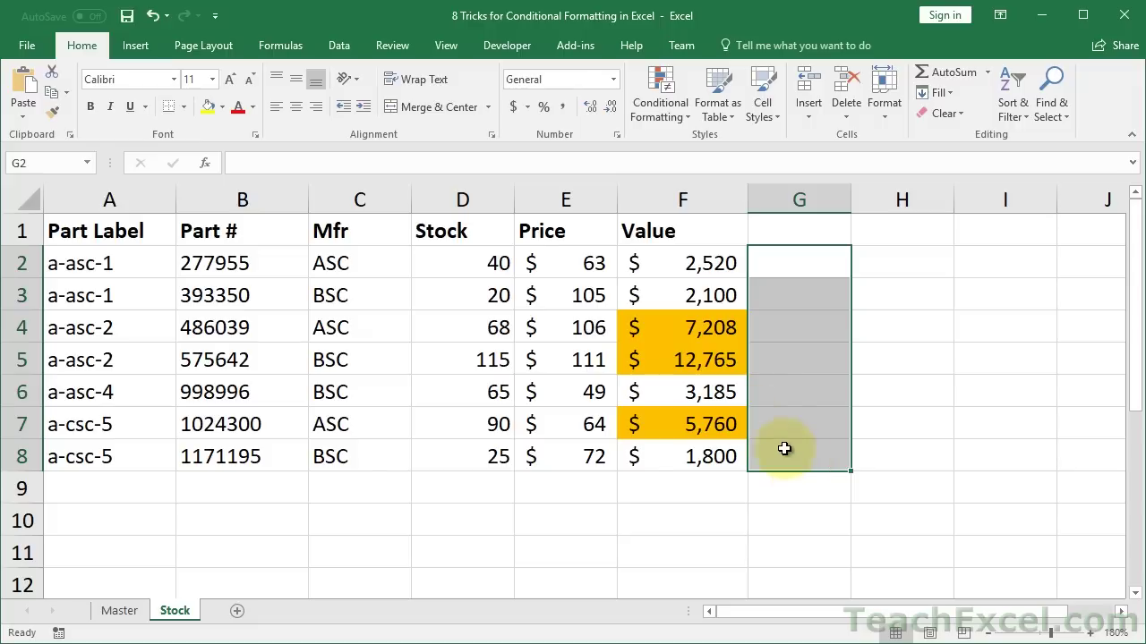
click(707, 362)
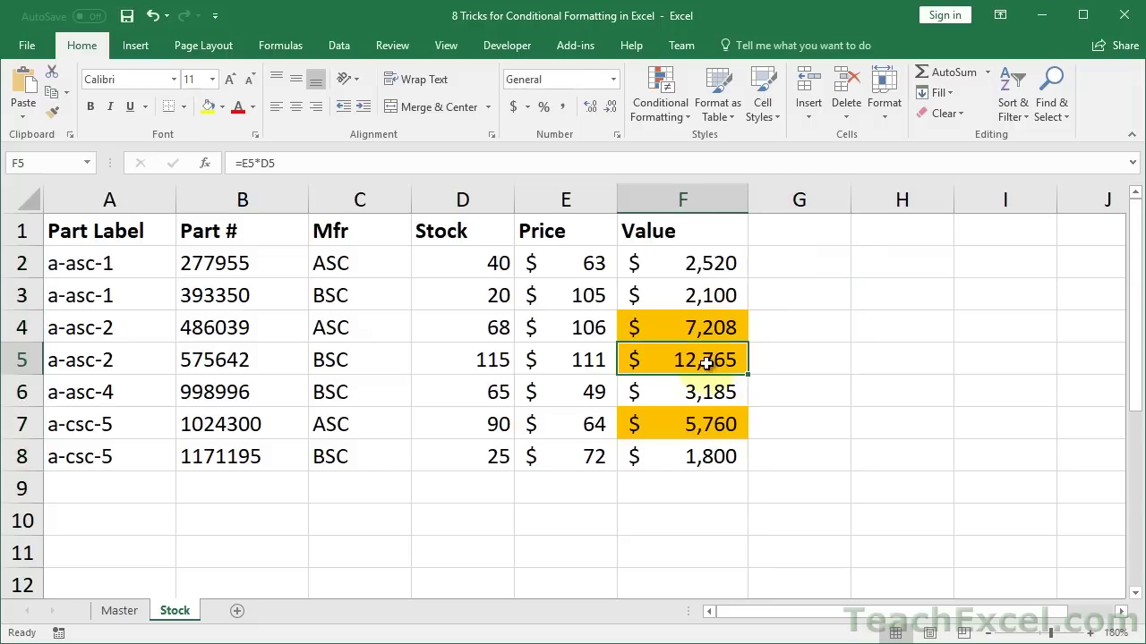
click(698, 390)
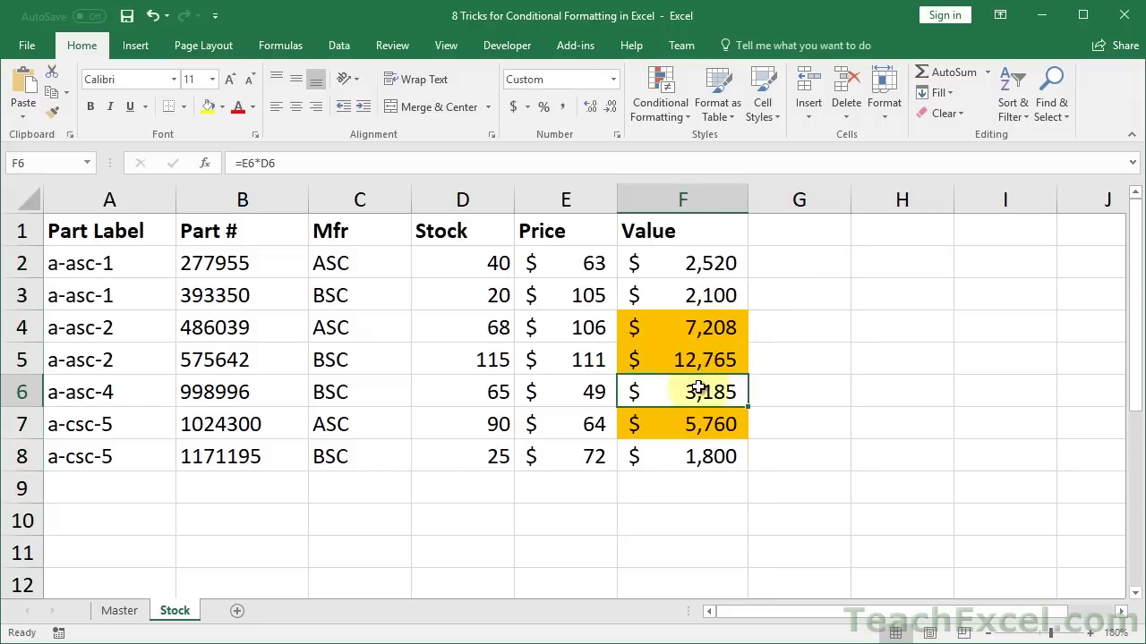
click(691, 424)
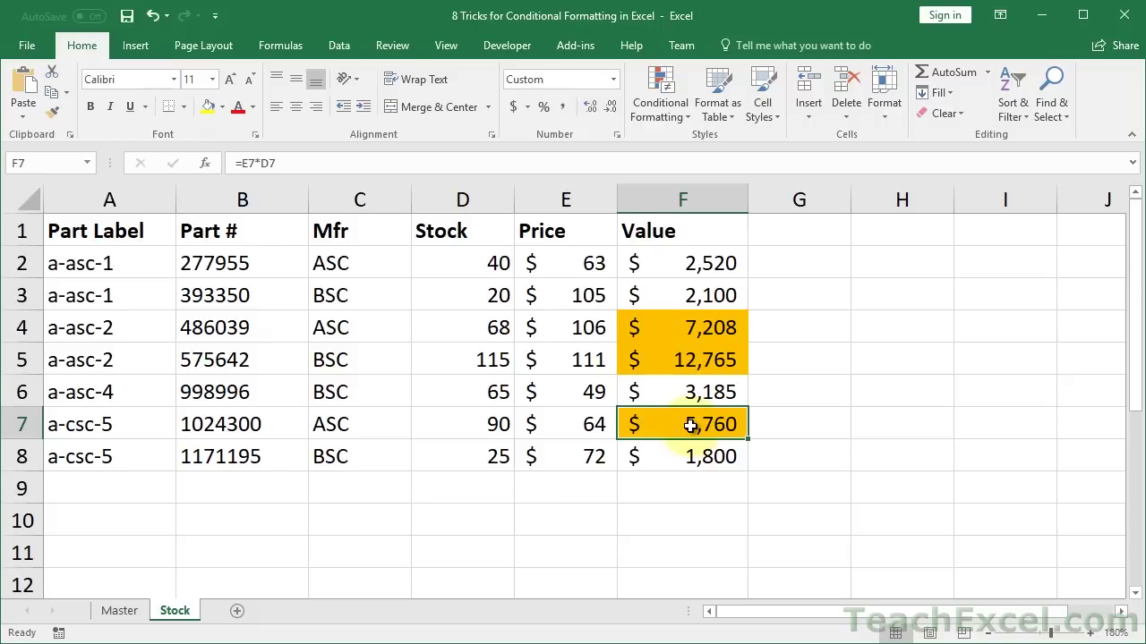
click(266, 520)
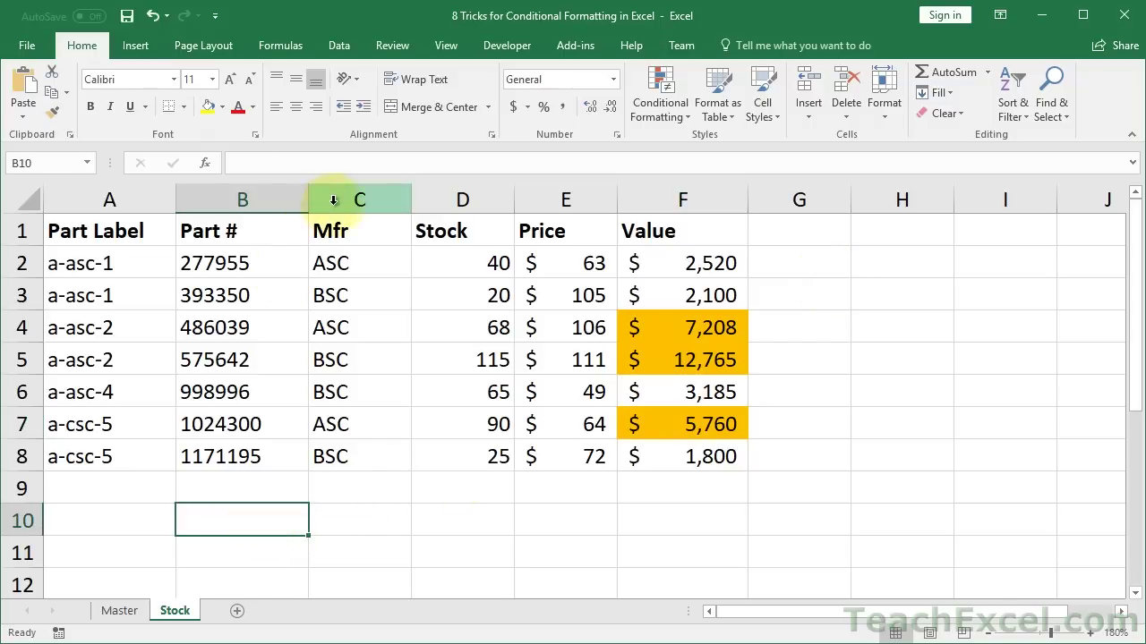
click(330, 263)
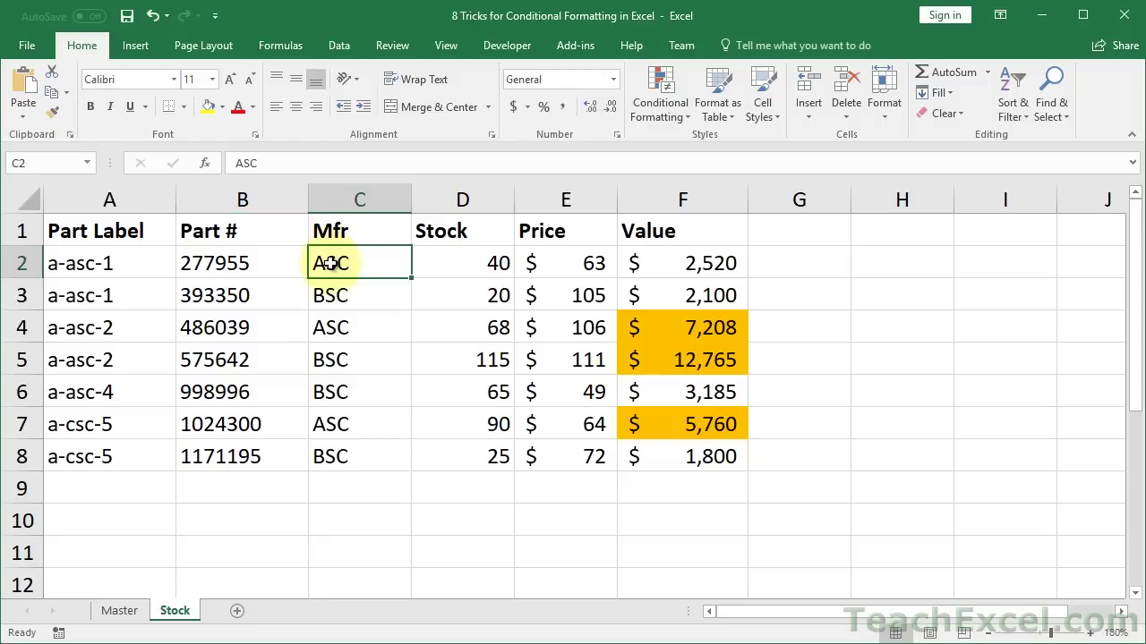
click(461, 263)
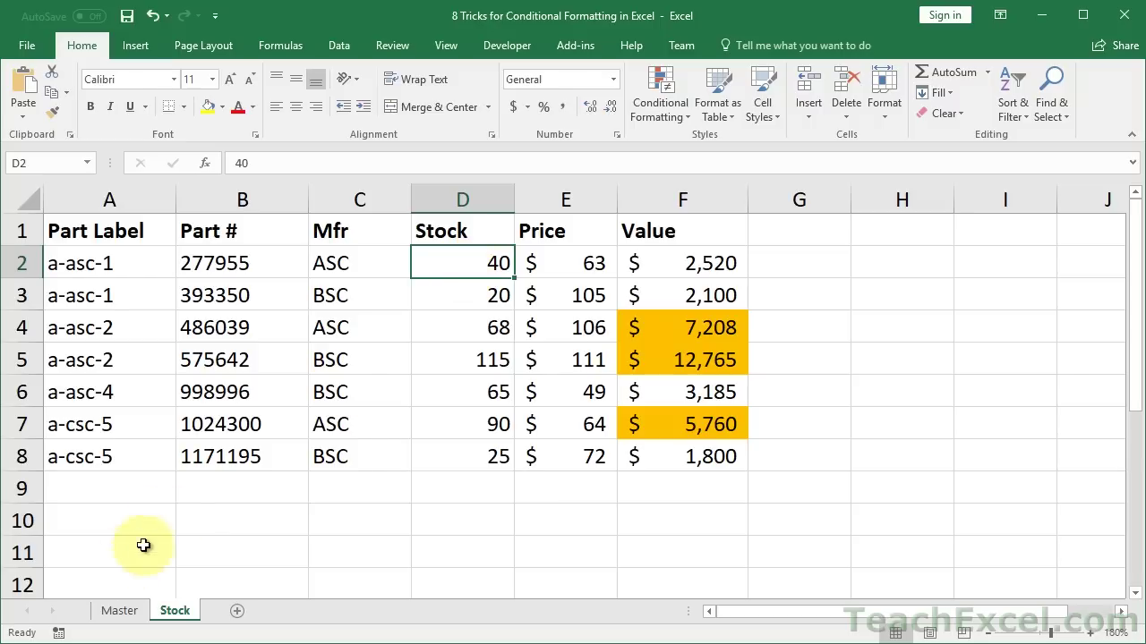
- Start an AND formula in cell B10 with the first condition C2="ASC"
click(196, 525)
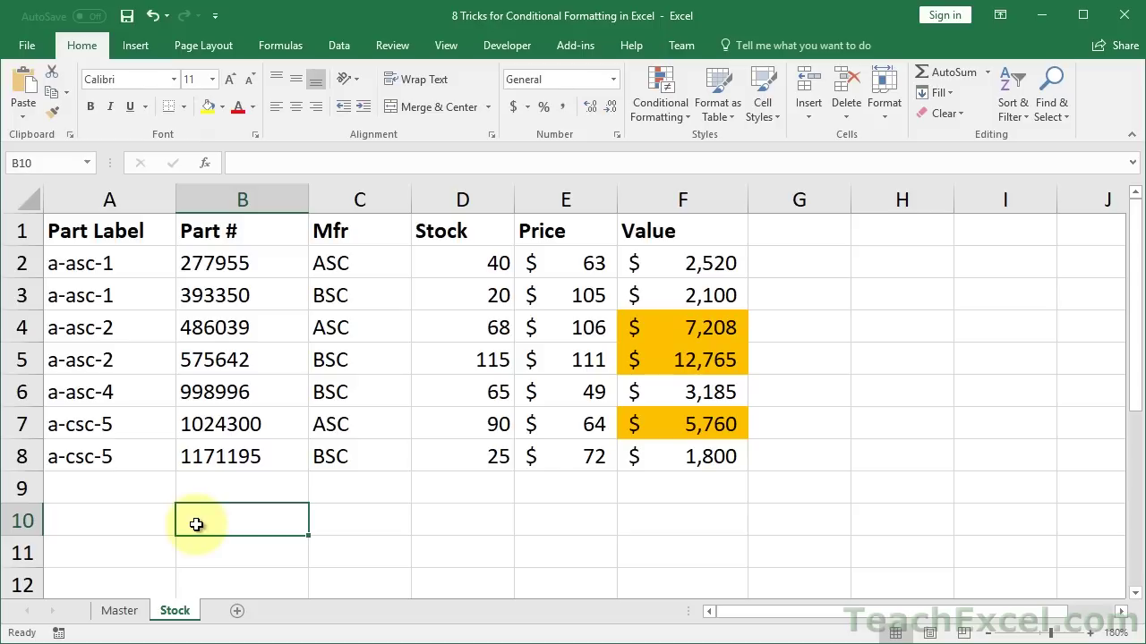
click(1091, 634)
click(1091, 634)
text(=)
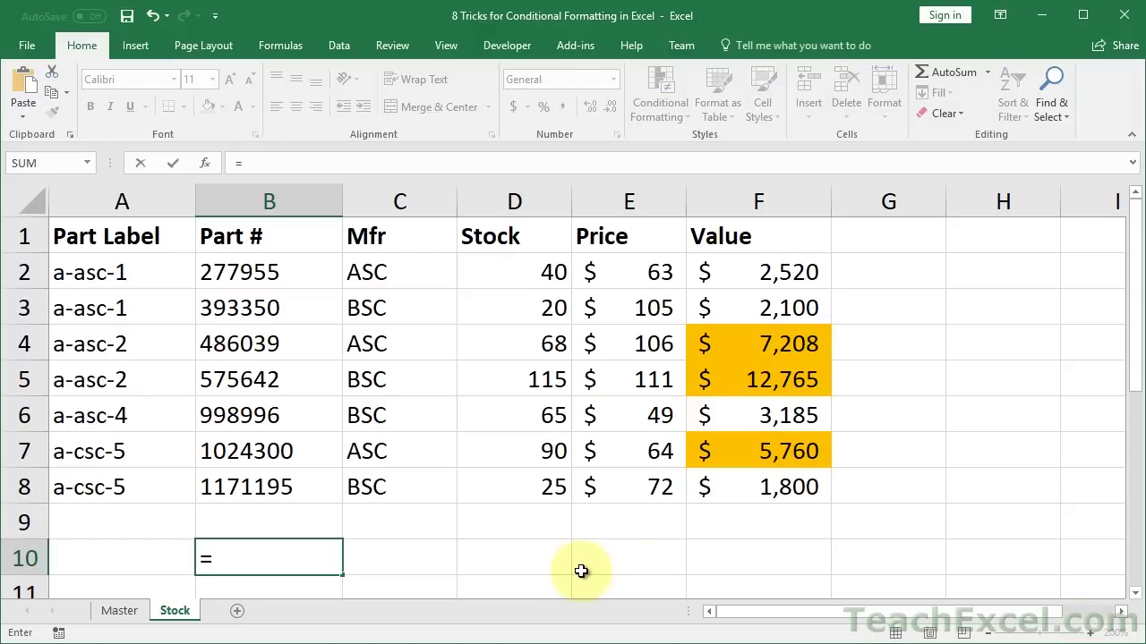
text(and)
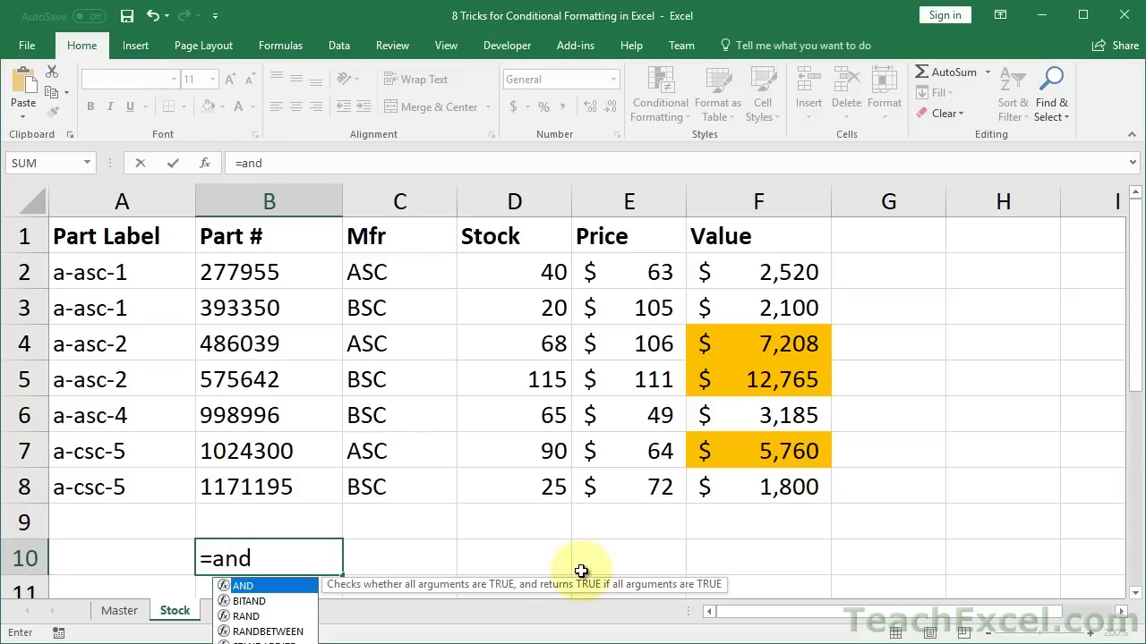
text(()
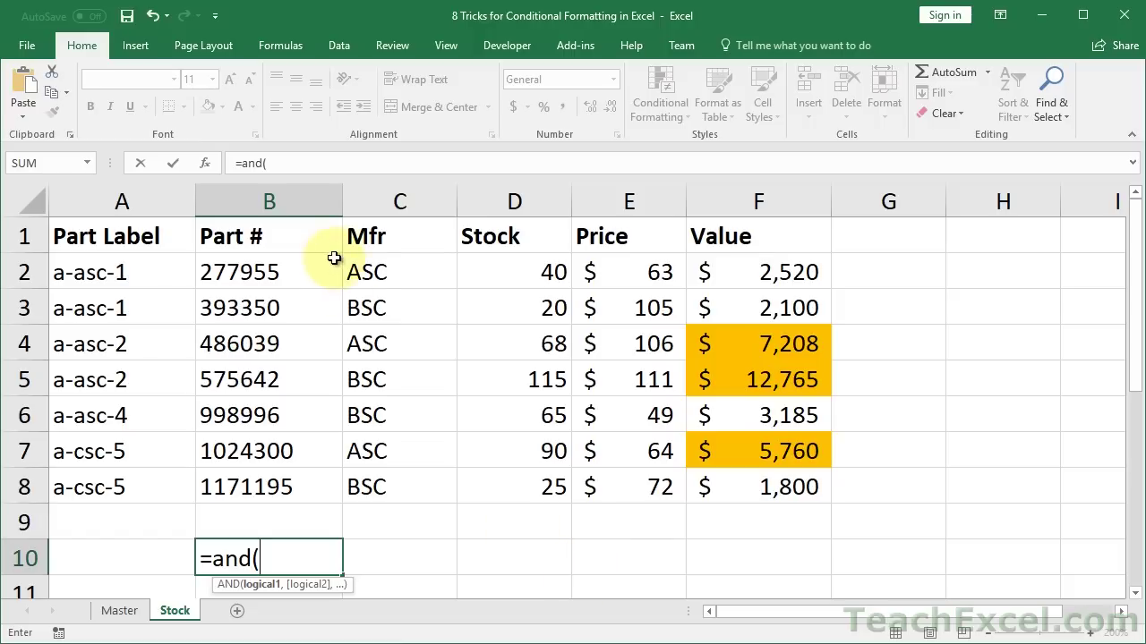
click(358, 270)
text(')
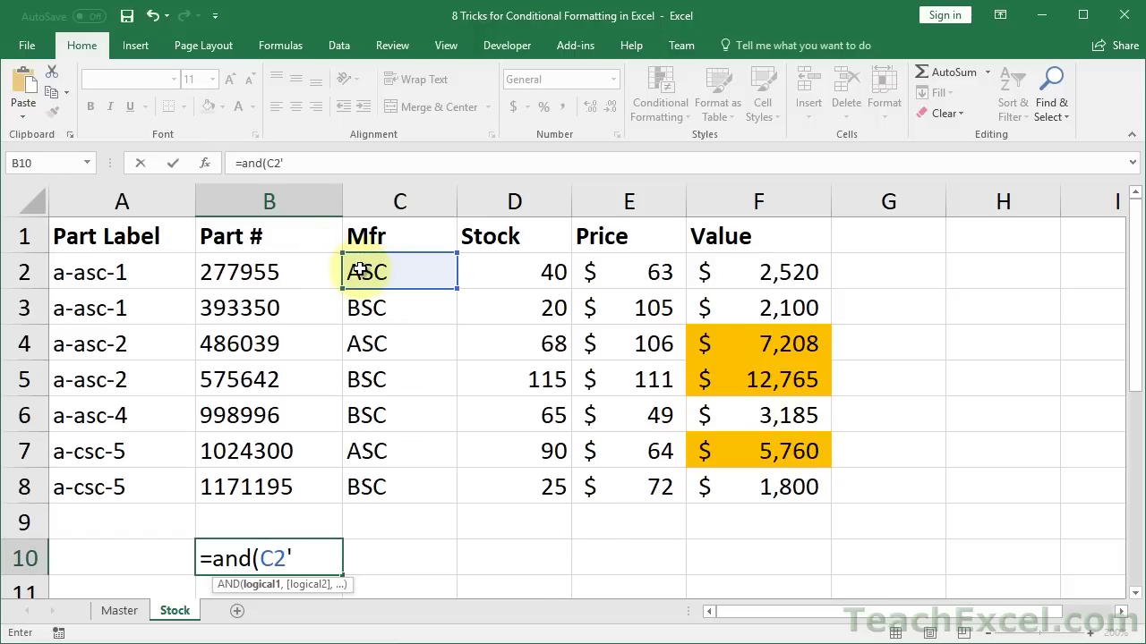
key(BackSpace)
text(="ASC")
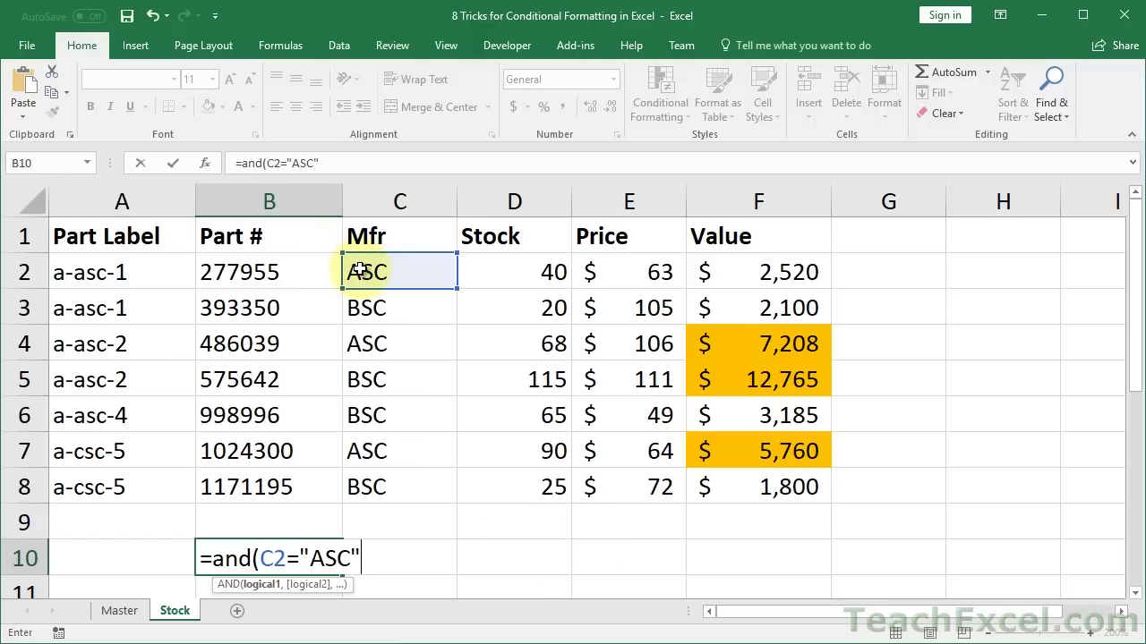
- Add the second condition D2<50 to the AND formula in B10 and complete it as =AND(C2="ASC",D2<50)
text(,)
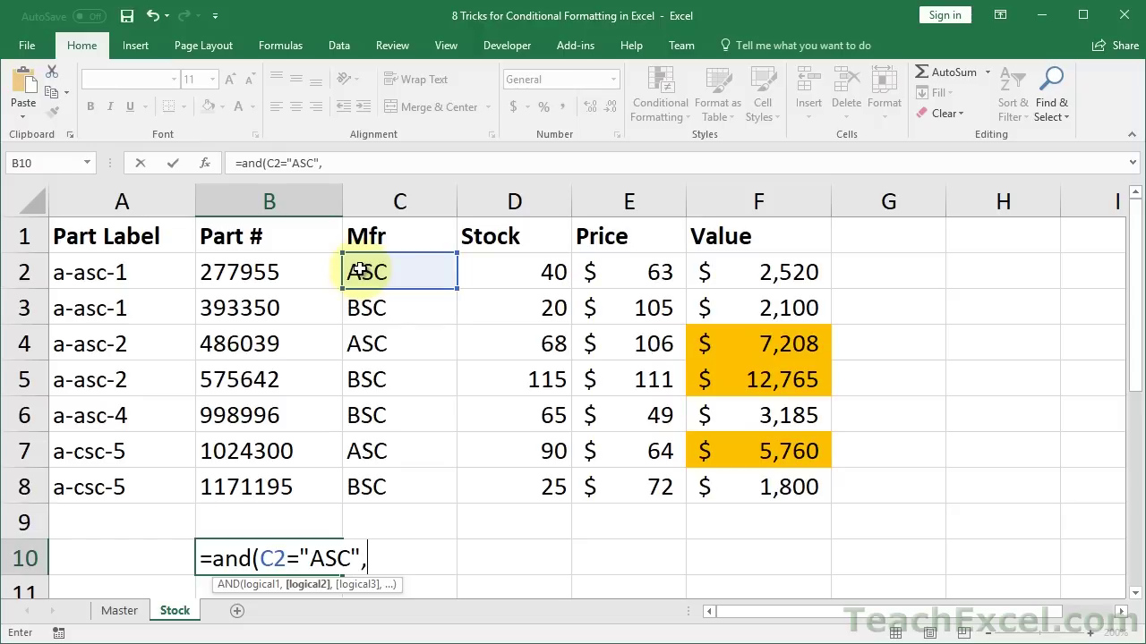
click(480, 273)
text(<50)
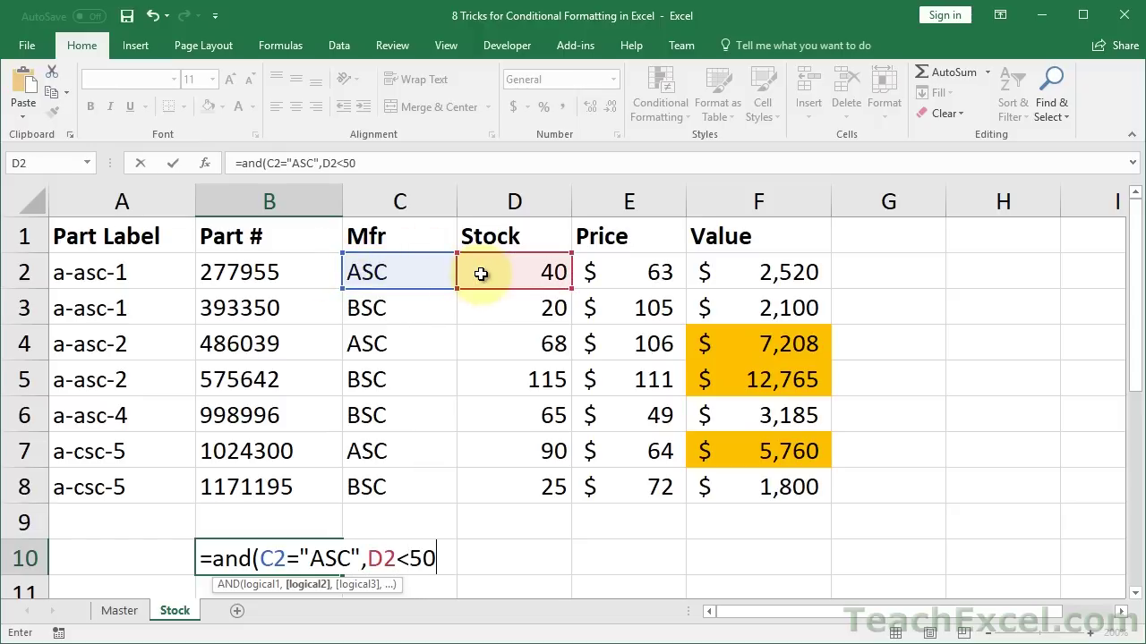
text())
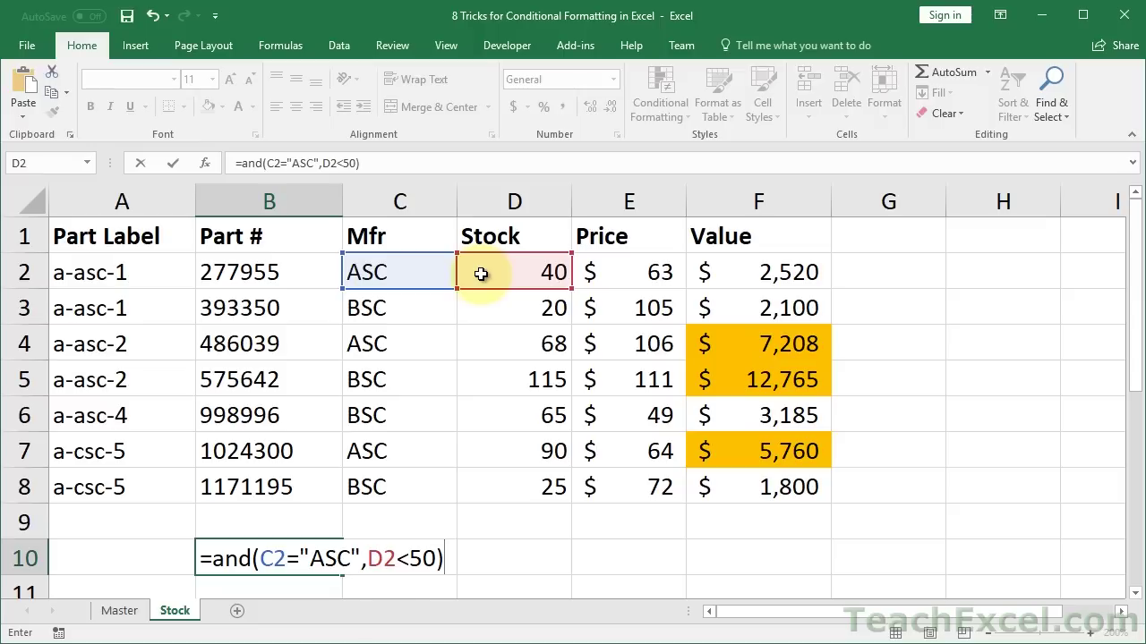
key(ctrl+Return)
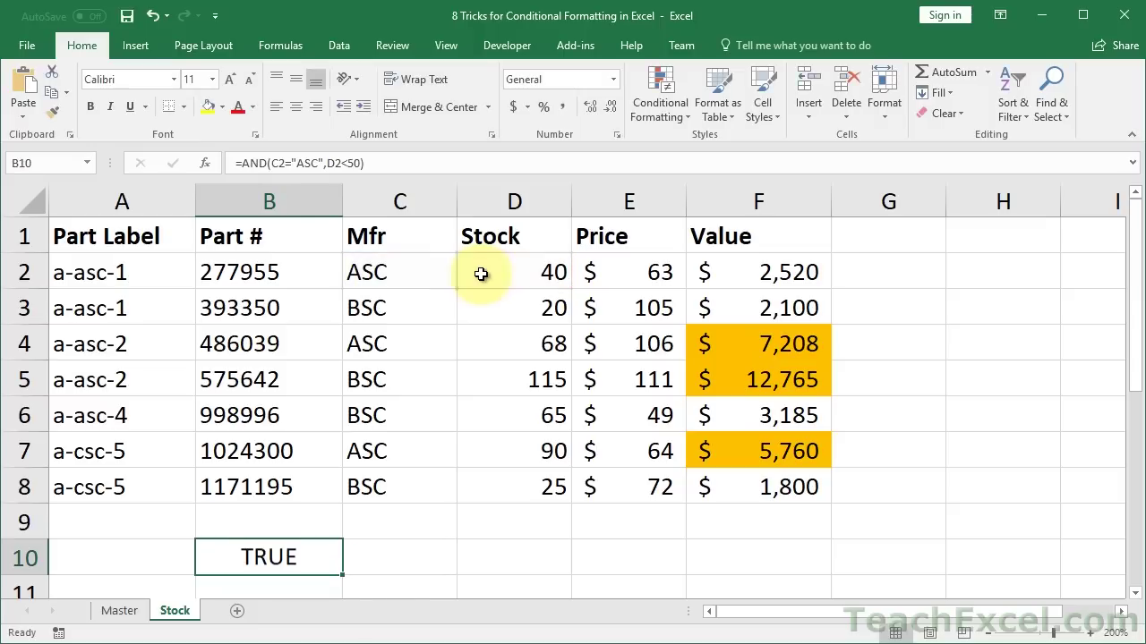
- Copy the formula text =AND(C2="ASC",D2<50) from B10 into G2 and fill it down through G8
double_click(215, 558)
key(Escape)
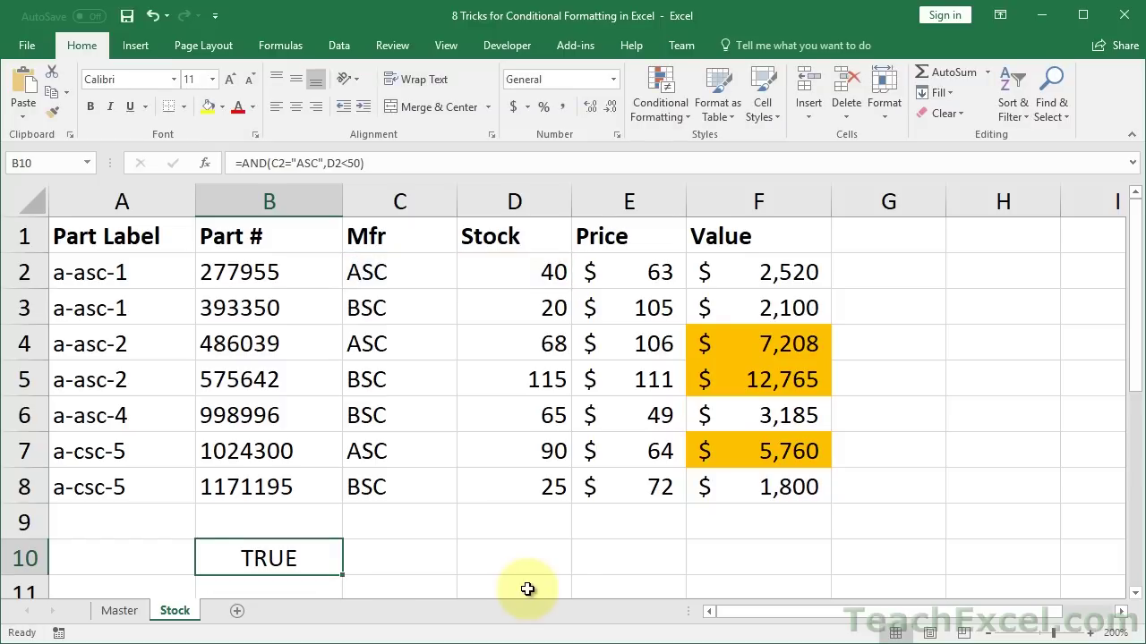
double_click(886, 270)
text(=AND(C2="ASC",D2<50))
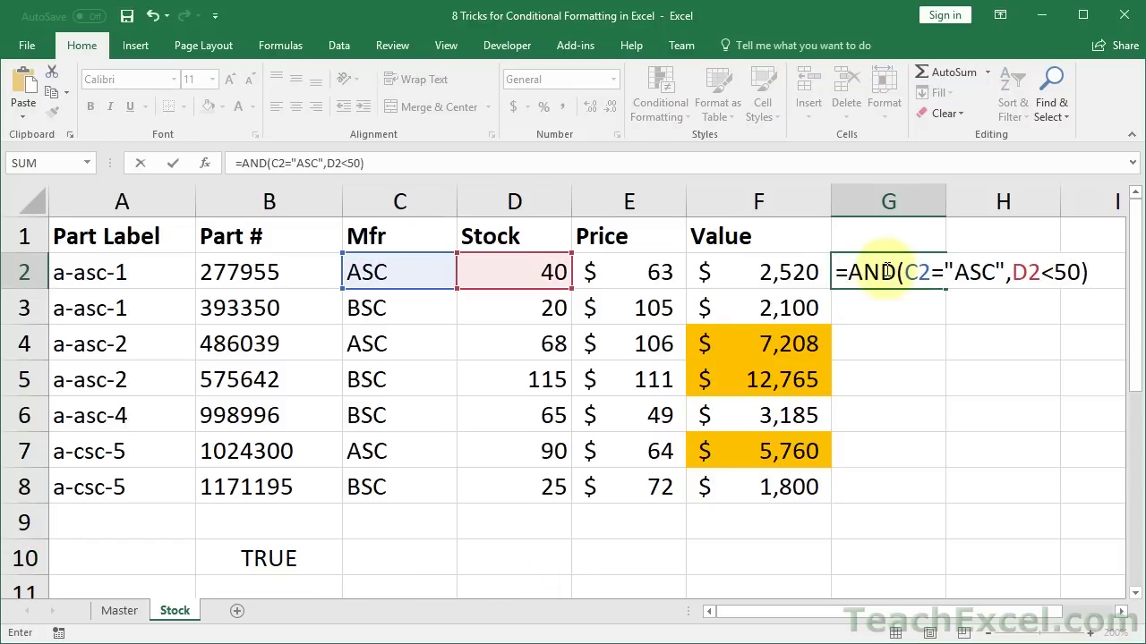
key(ctrl+Return)
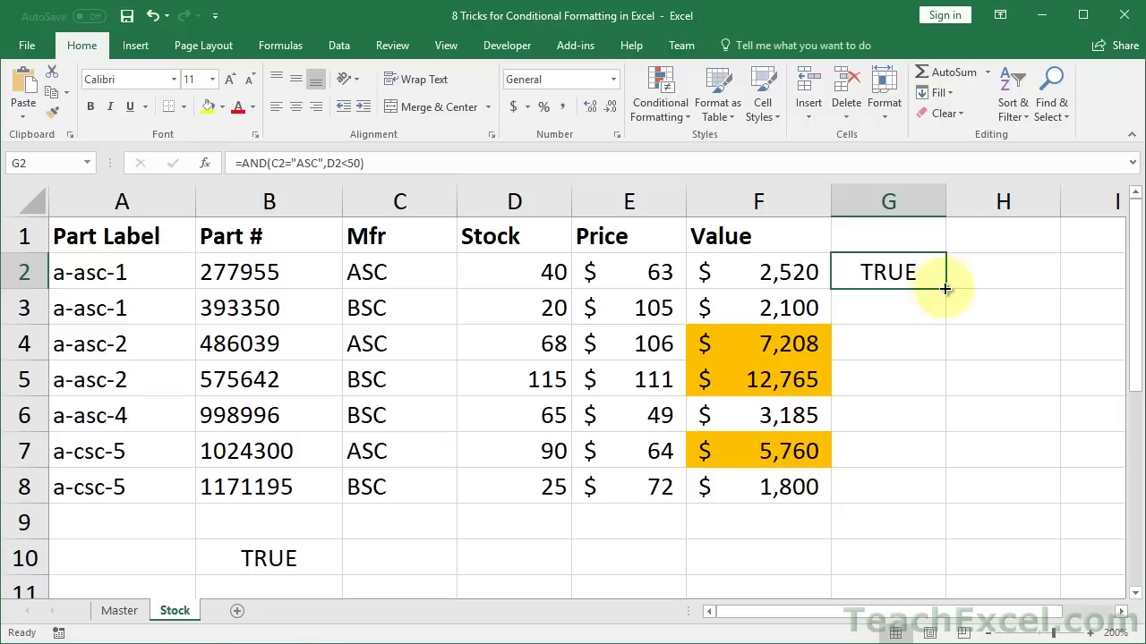
double_click(946, 289)
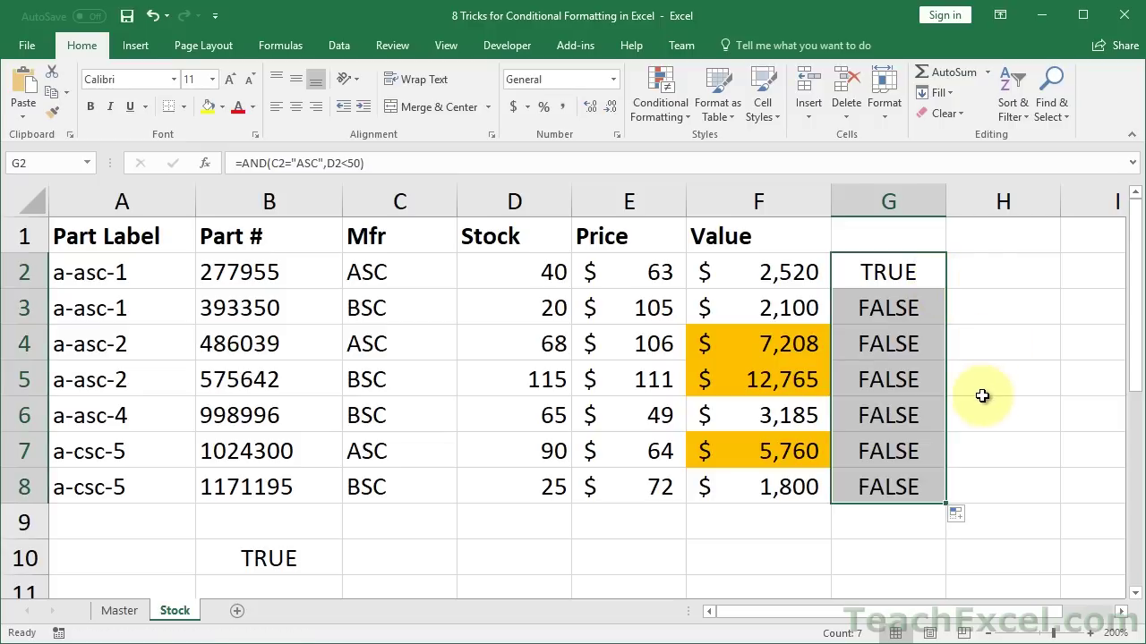
click(884, 276)
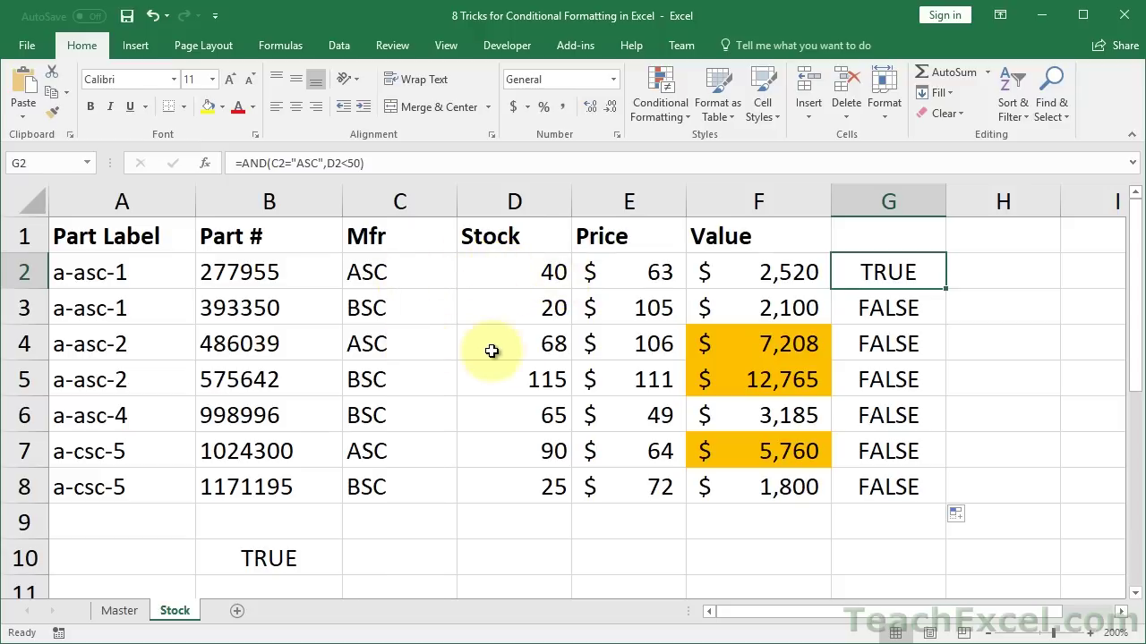
- Set the Stock quantity in D7 to 45 to test the AND formula
double_click(554, 450)
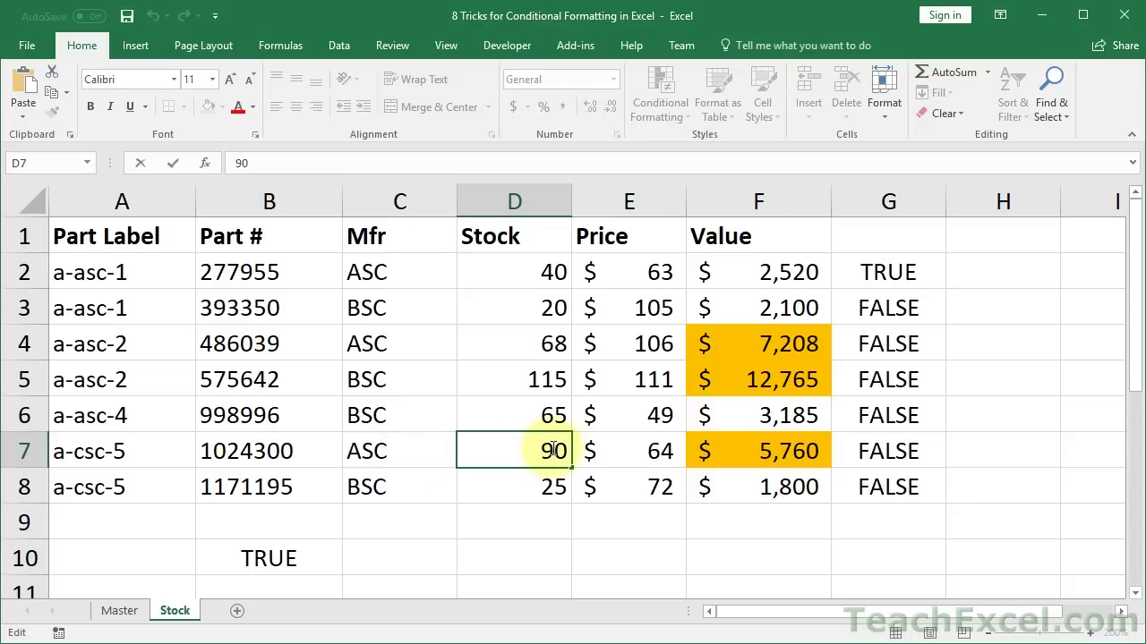
key(BackSpace)
text(45)
key(Return)
click(551, 449)
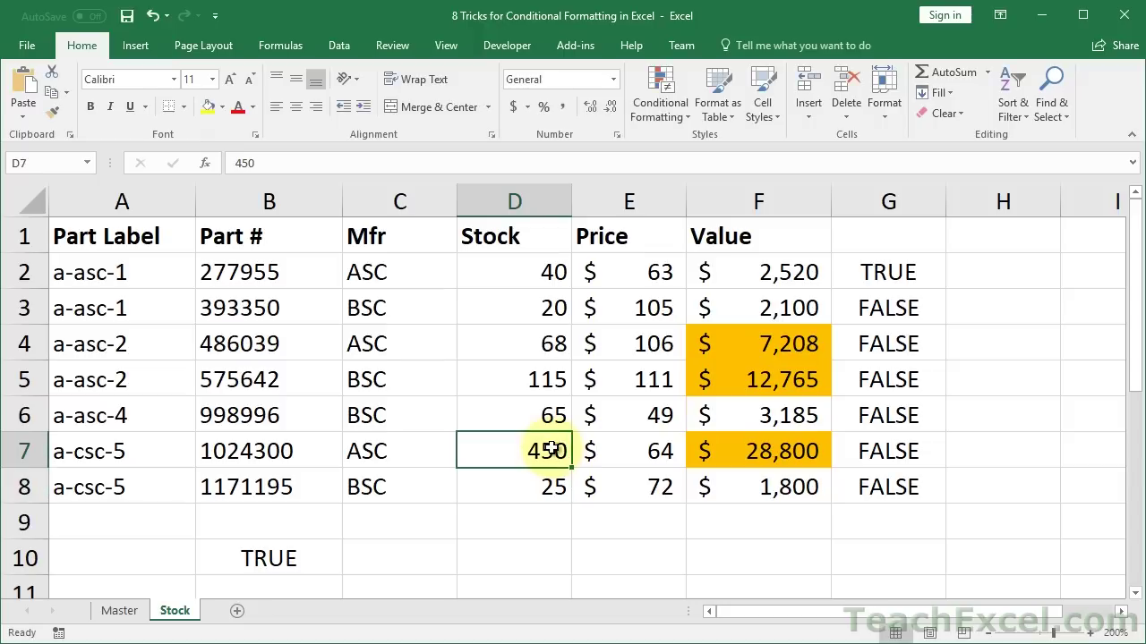
text(45)
key(Return)
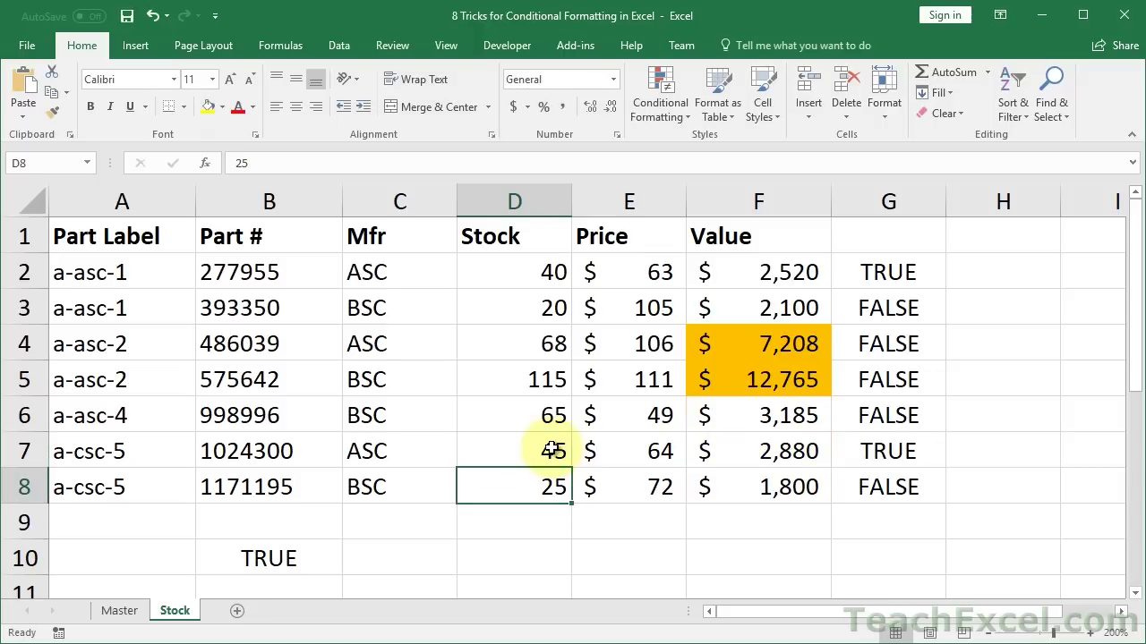
- Copy the text of the formula =AND(C2="ASC",D2<50) from cell G2, leaving the cell unchanged
click(784, 440)
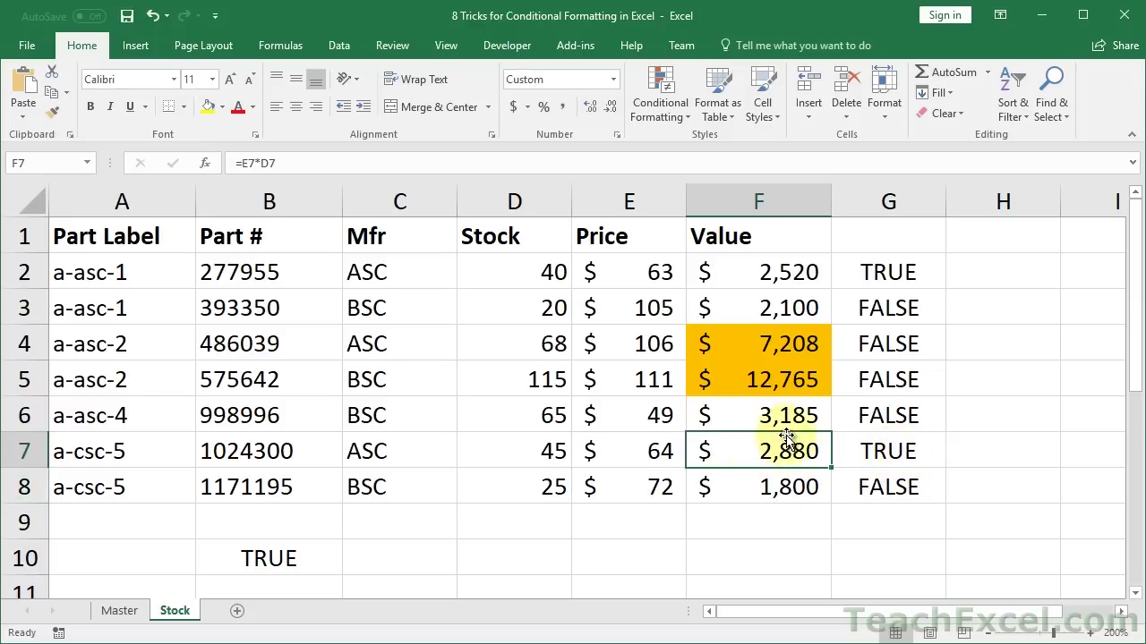
click(896, 265)
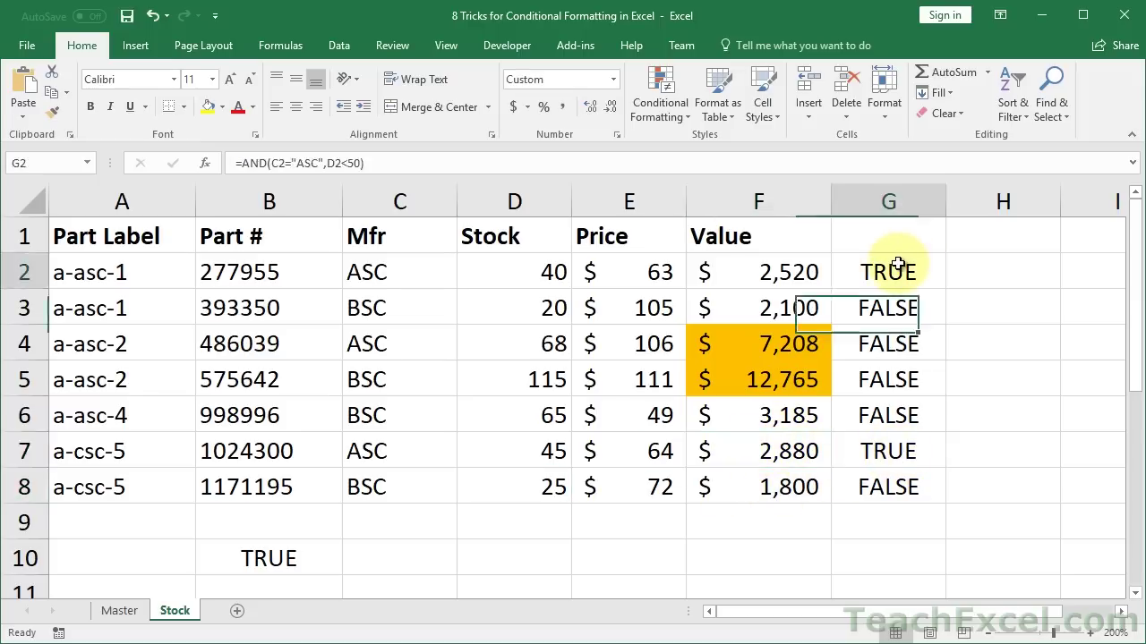
double_click(891, 269)
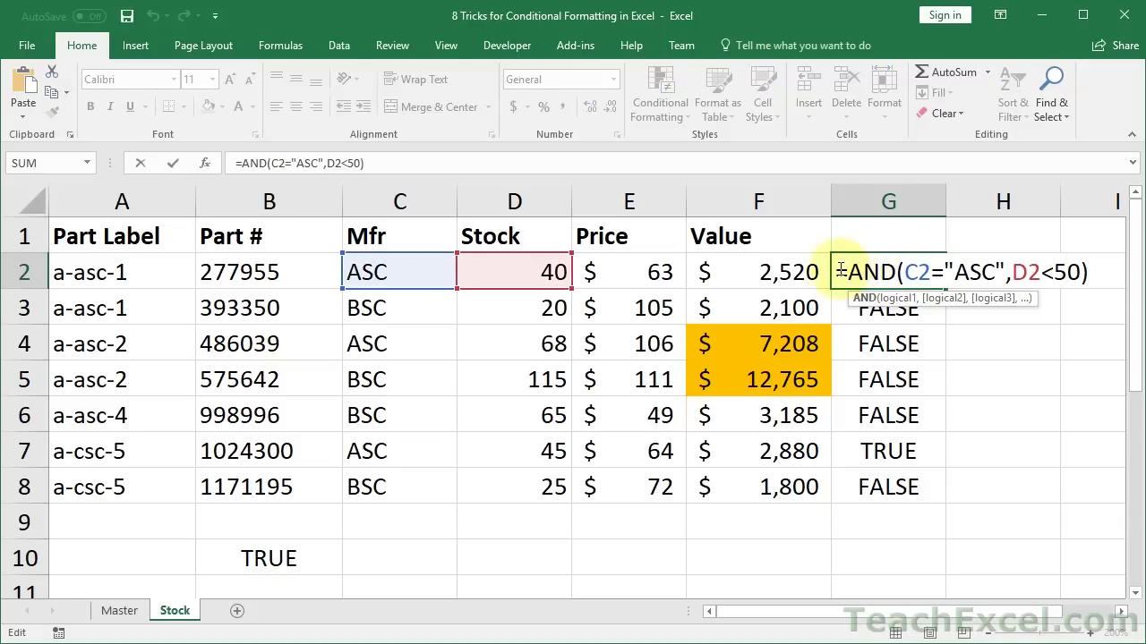
drag(837, 272, 1142, 294)
key(ctrl+c)
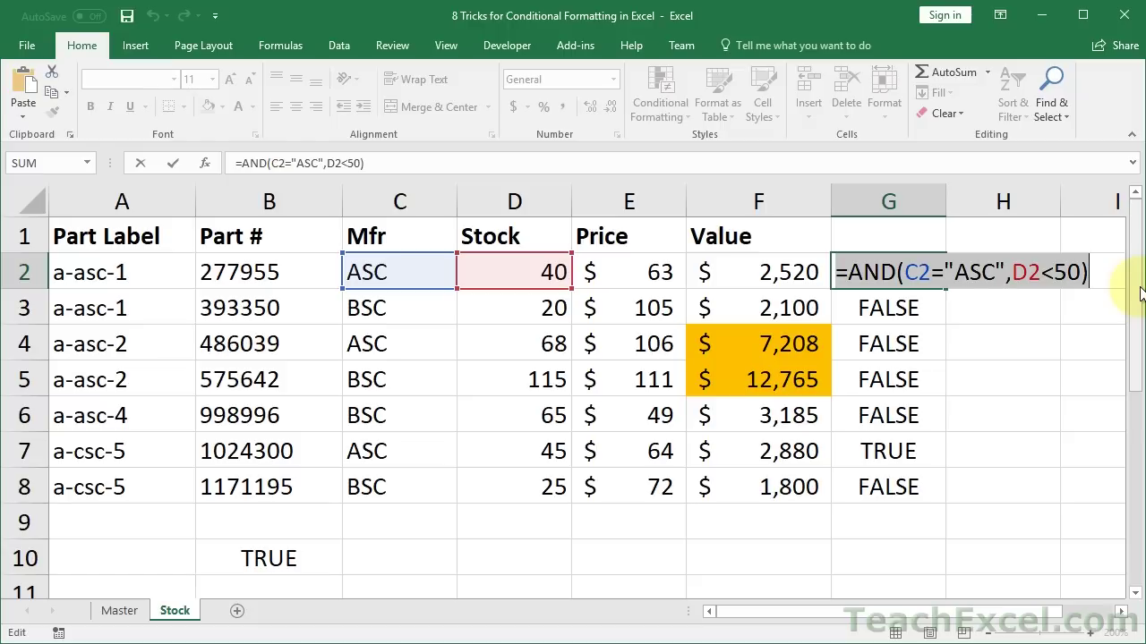
key(Escape)
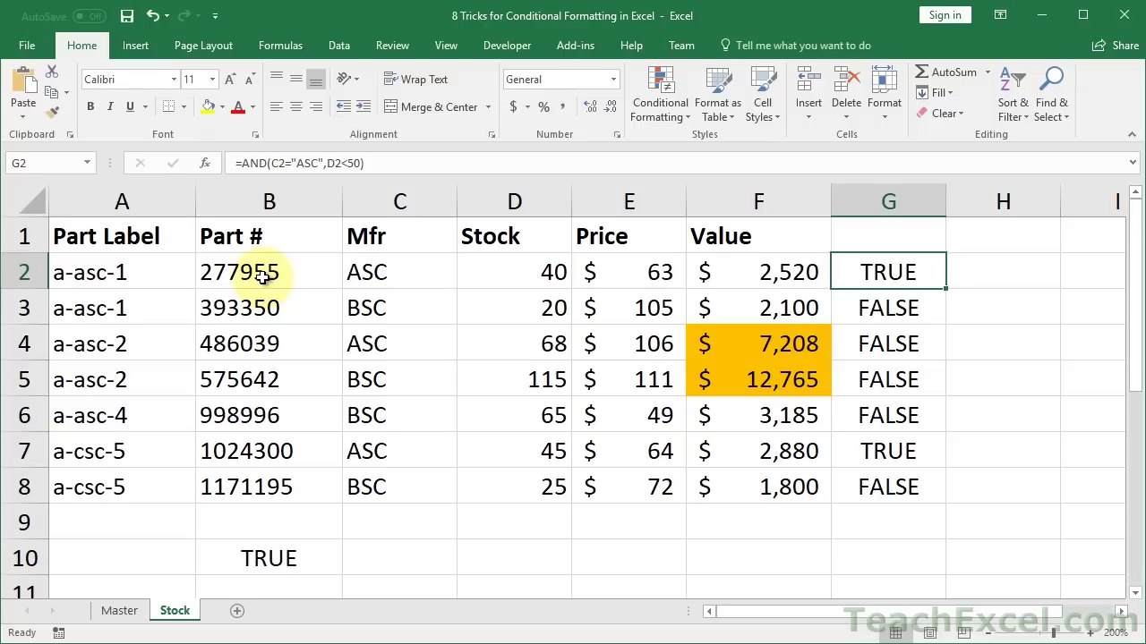
- Create a formula-based conditional formatting rule for D2:D8 using the copied formula =AND(C2="ASC",D2<50)
drag(512, 267, 498, 481)
click(652, 118)
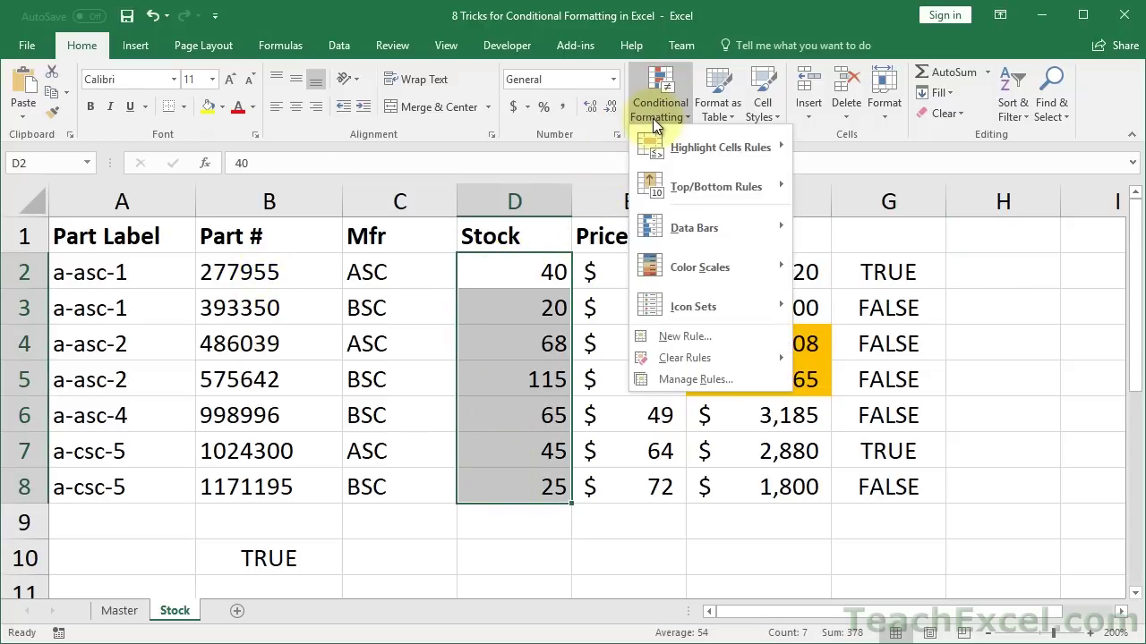
click(679, 334)
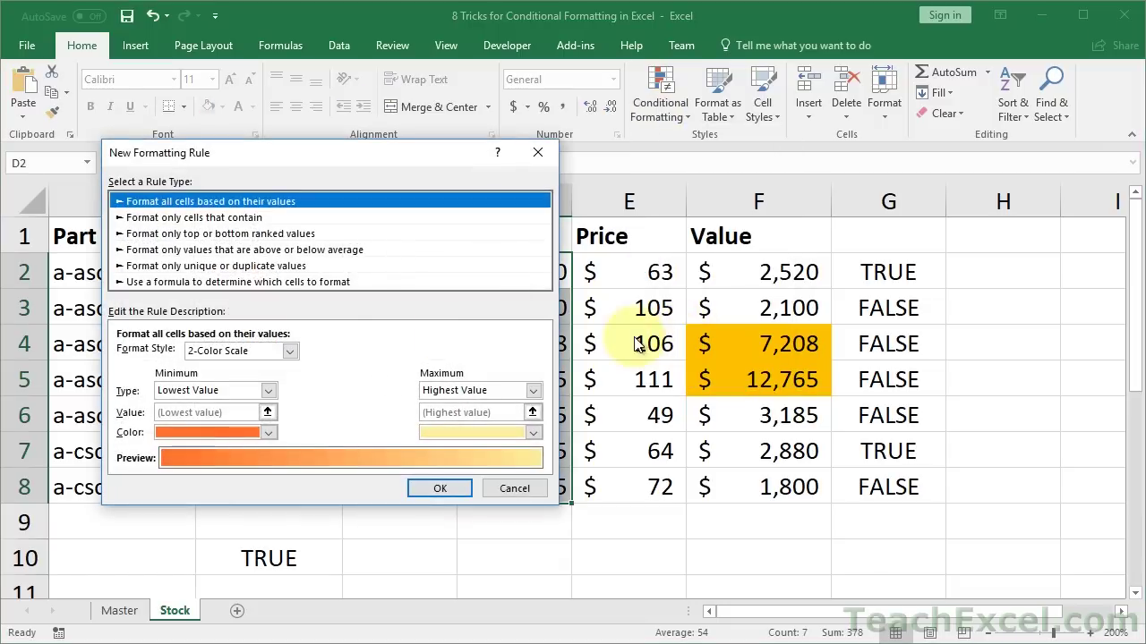
click(240, 282)
click(203, 359)
key(ctrl+v)
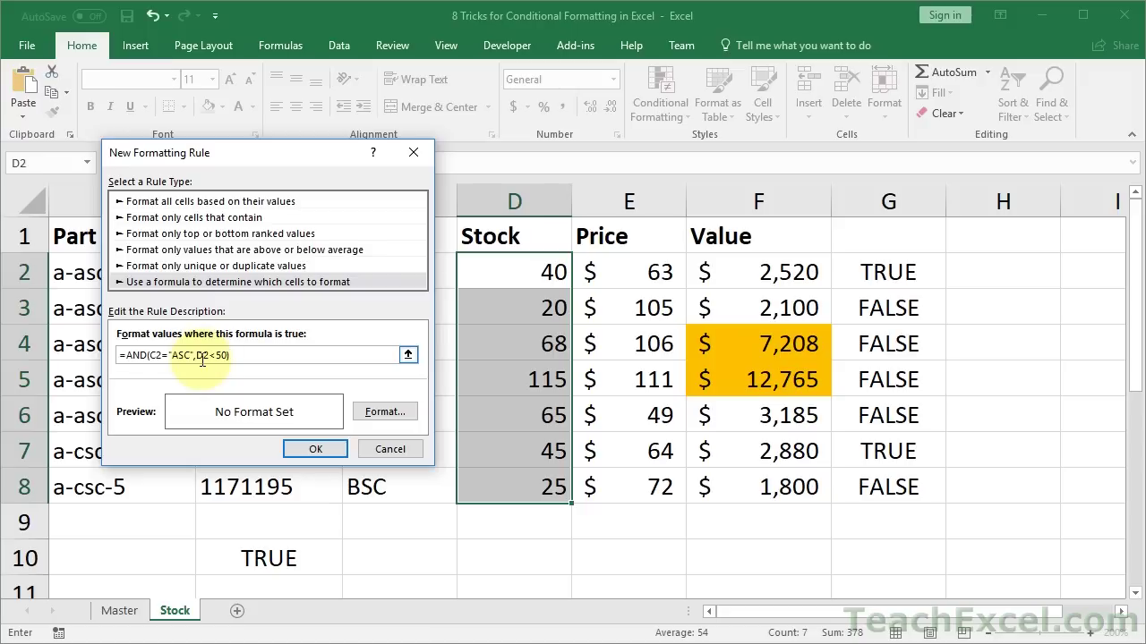
- Give the new rule a red fill and apply it to the Stock values
click(364, 410)
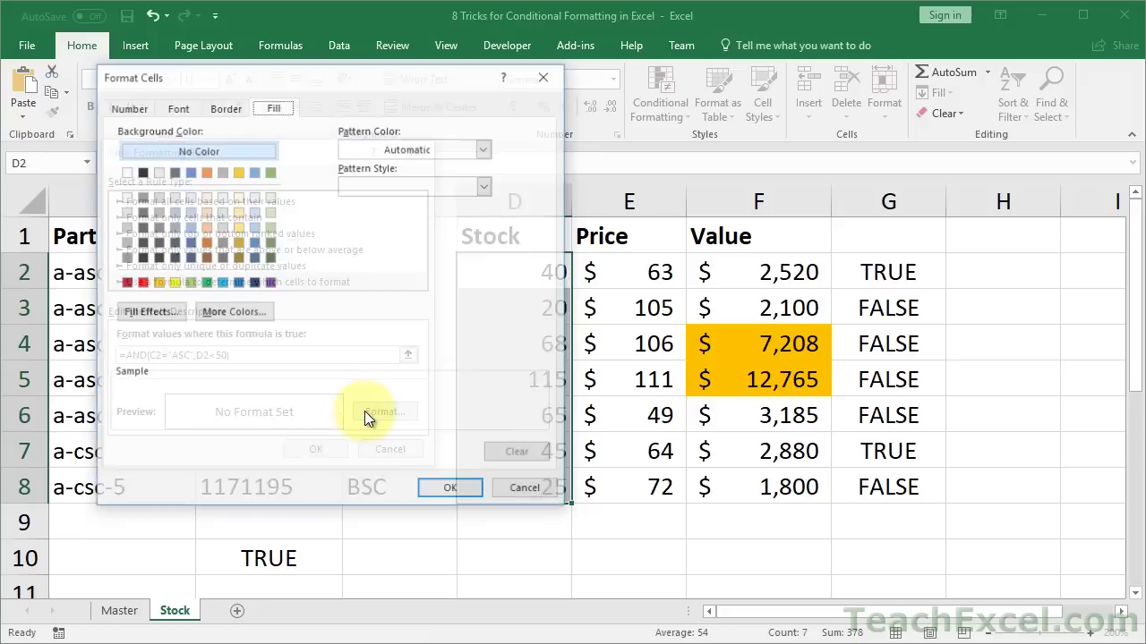
click(141, 283)
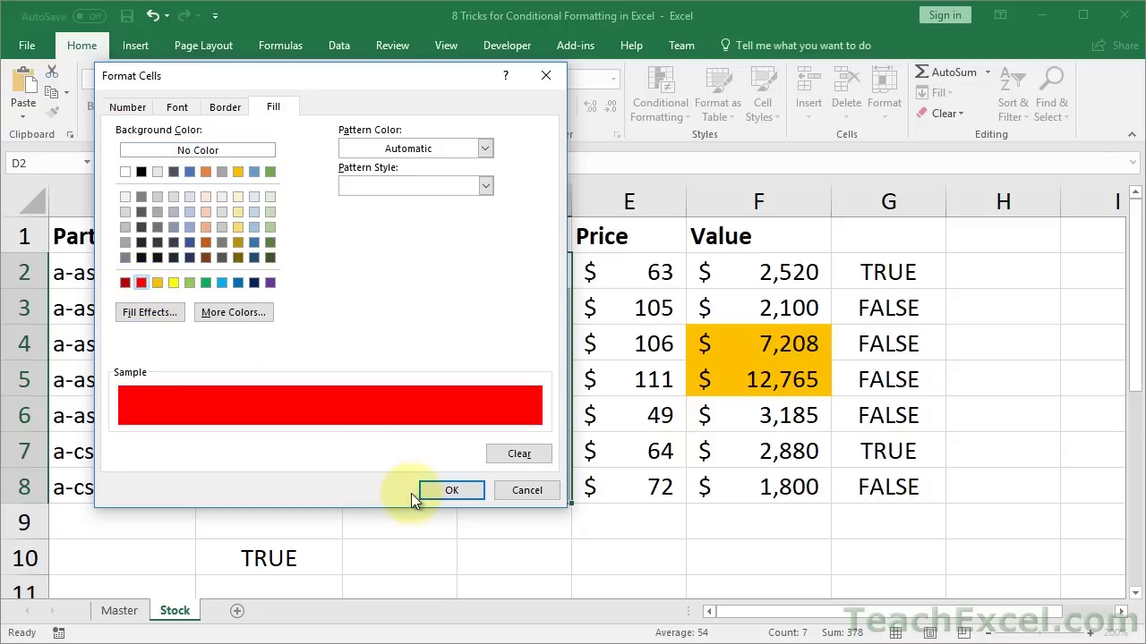
click(440, 494)
click(299, 453)
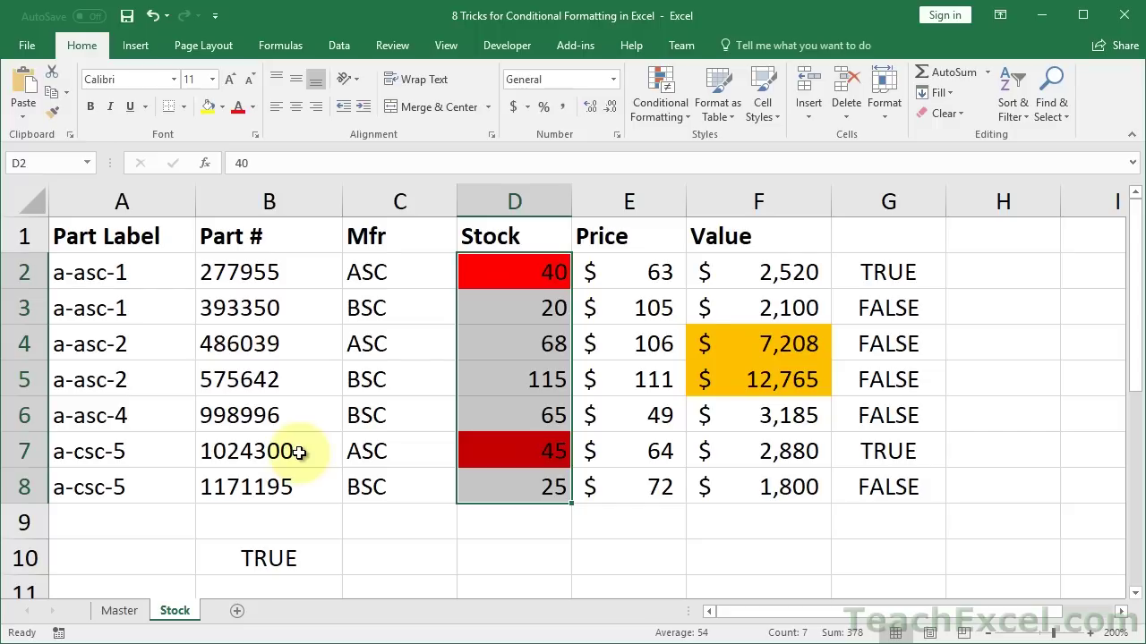
- Replace the "ASC" text in the AND formula of G2 with a reference to cell H1
double_click(892, 277)
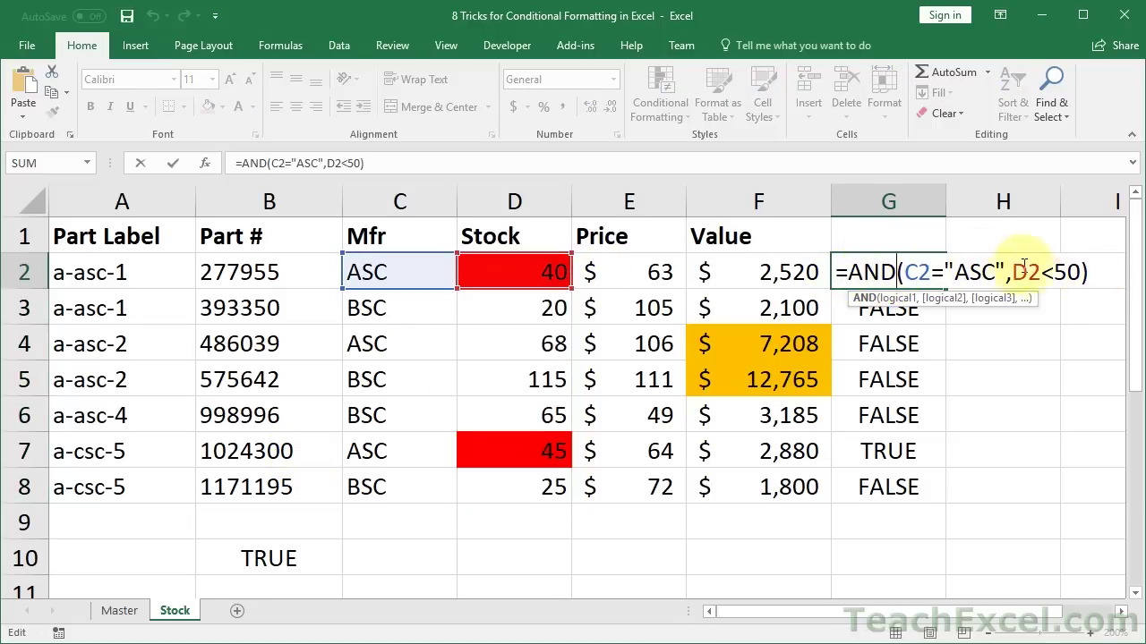
click(897, 277)
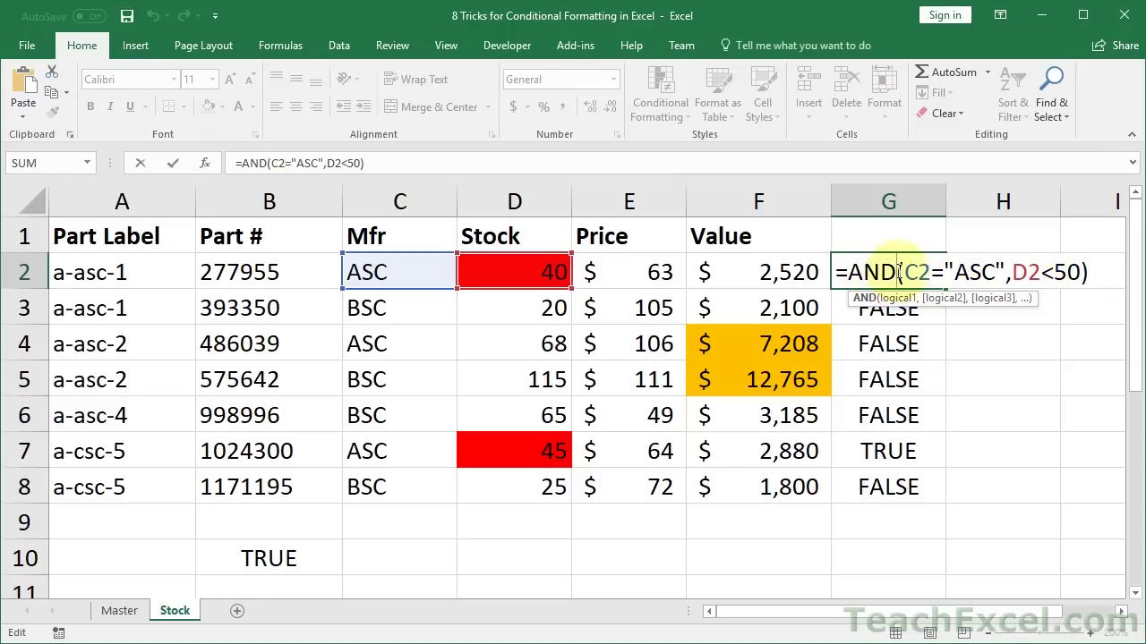
drag(956, 273, 987, 275)
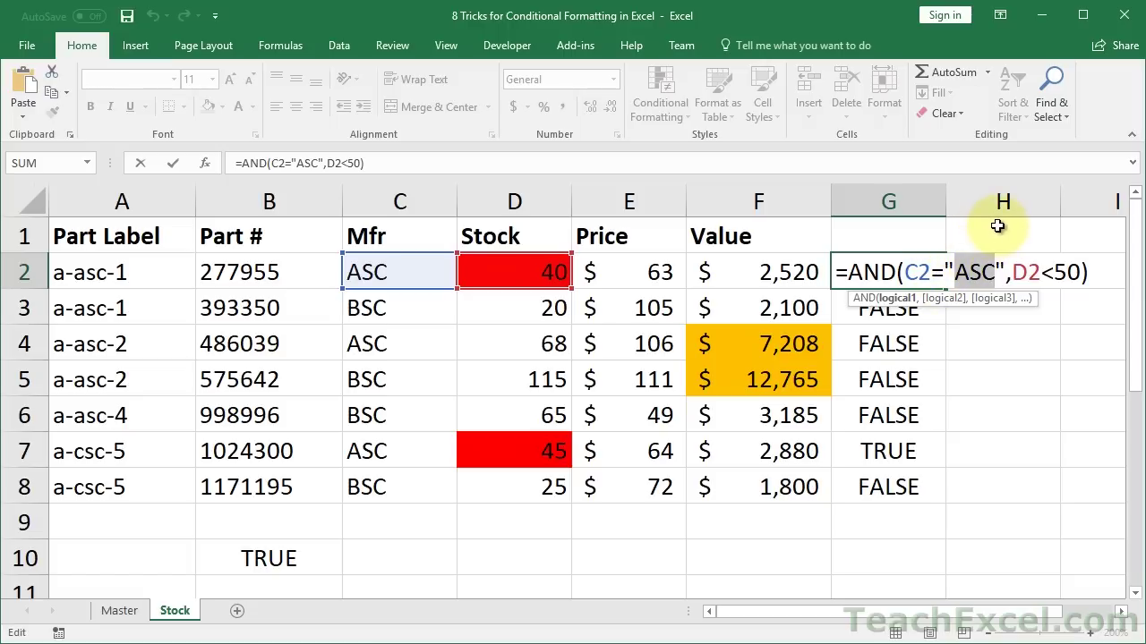
key(Right)
key(Right)
key(BackSpace)
key(BackSpace)
key(BackSpace)
key(BackSpace)
key(BackSpace)
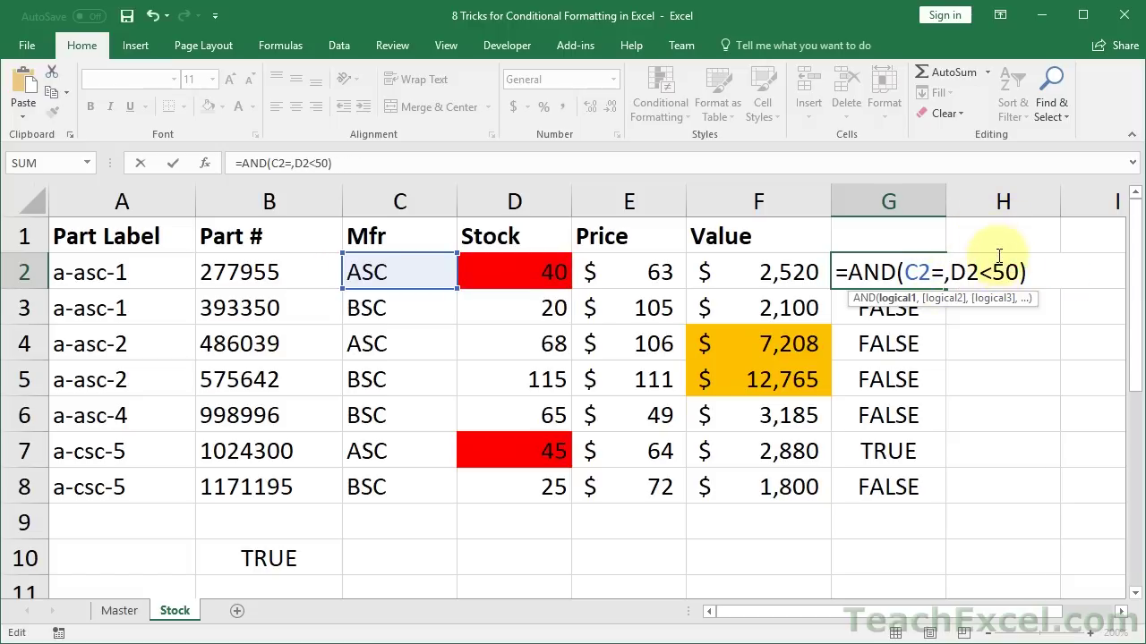
click(997, 233)
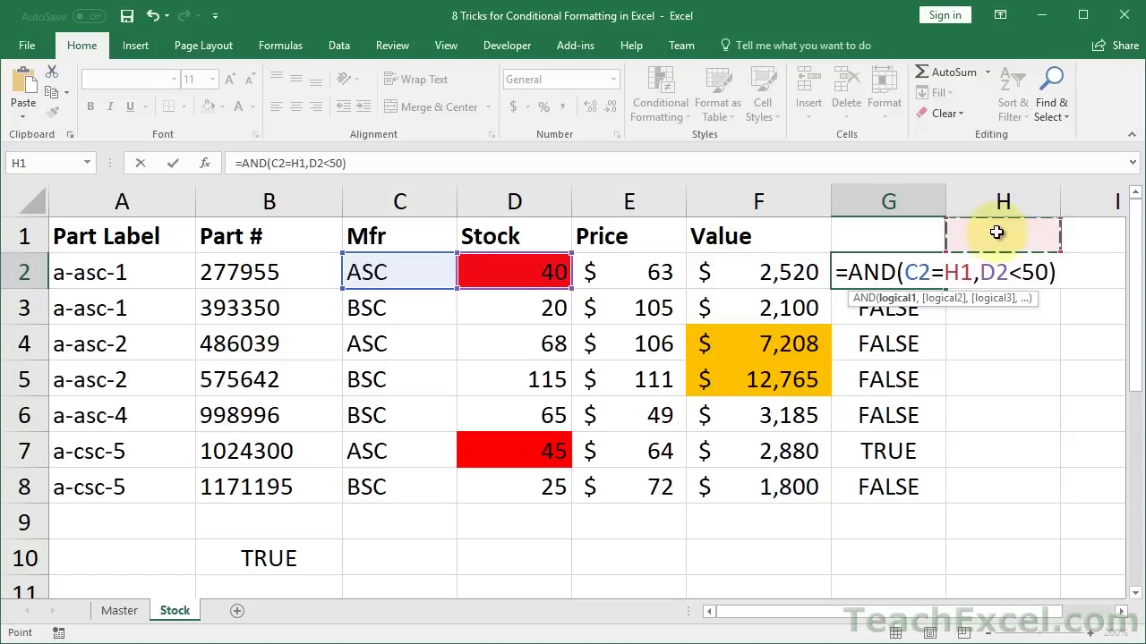
- Make the H1 reference in G2 absolute as $H$1 and fill the formula down through G8
drag(944, 273, 974, 273)
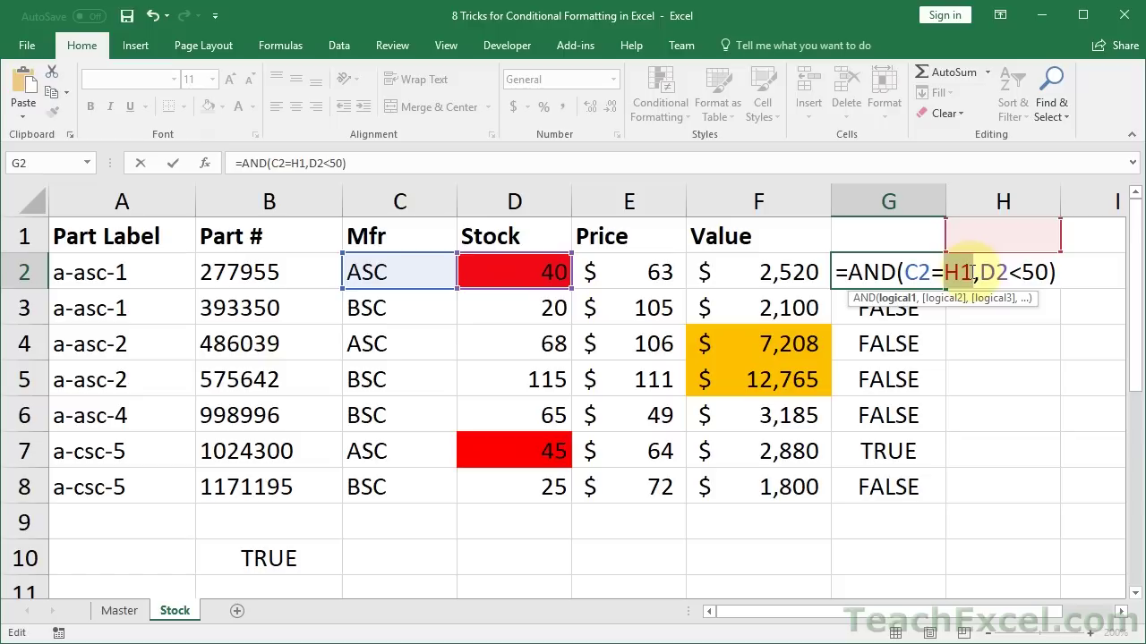
key(F4)
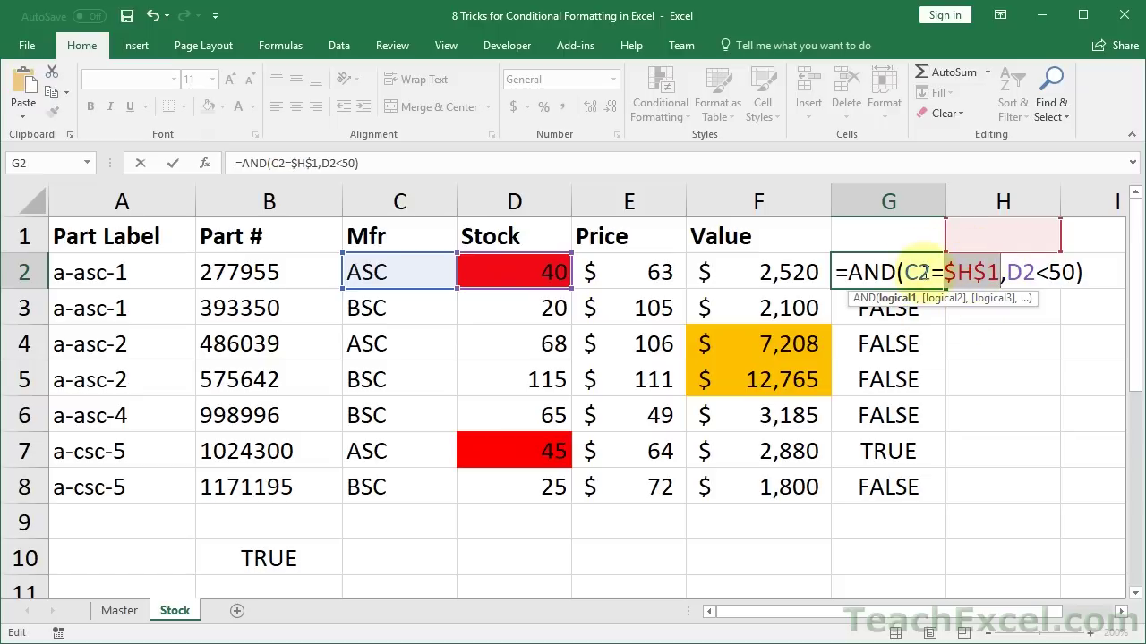
key(ctrl+Return)
double_click(946, 289)
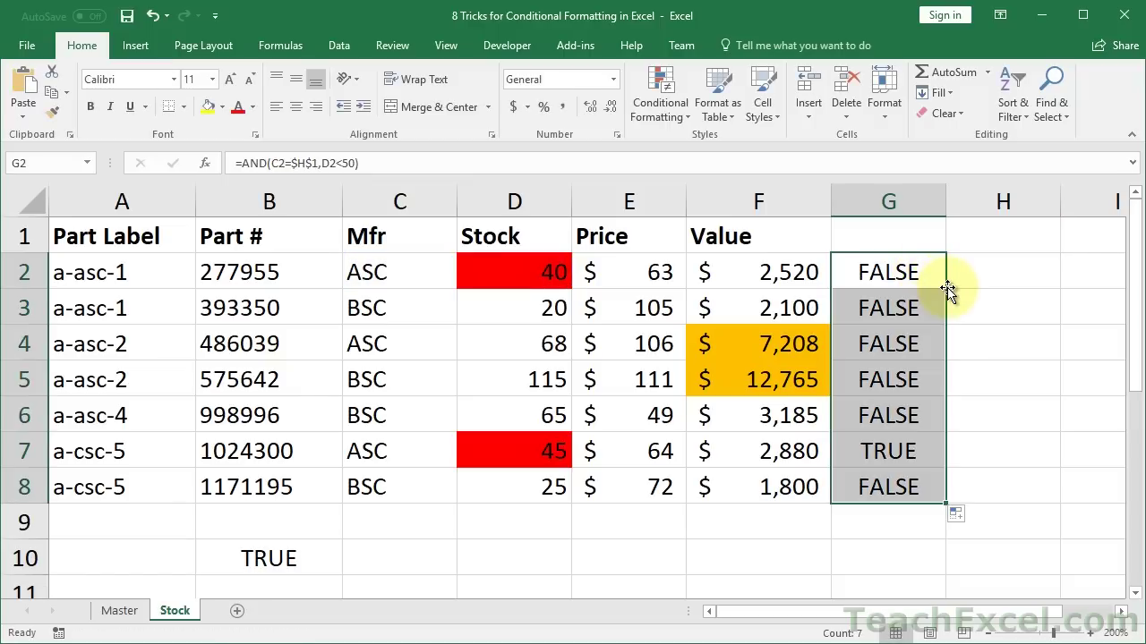
- Enter ASC in cell H1 as the manufacturer criterion
click(987, 244)
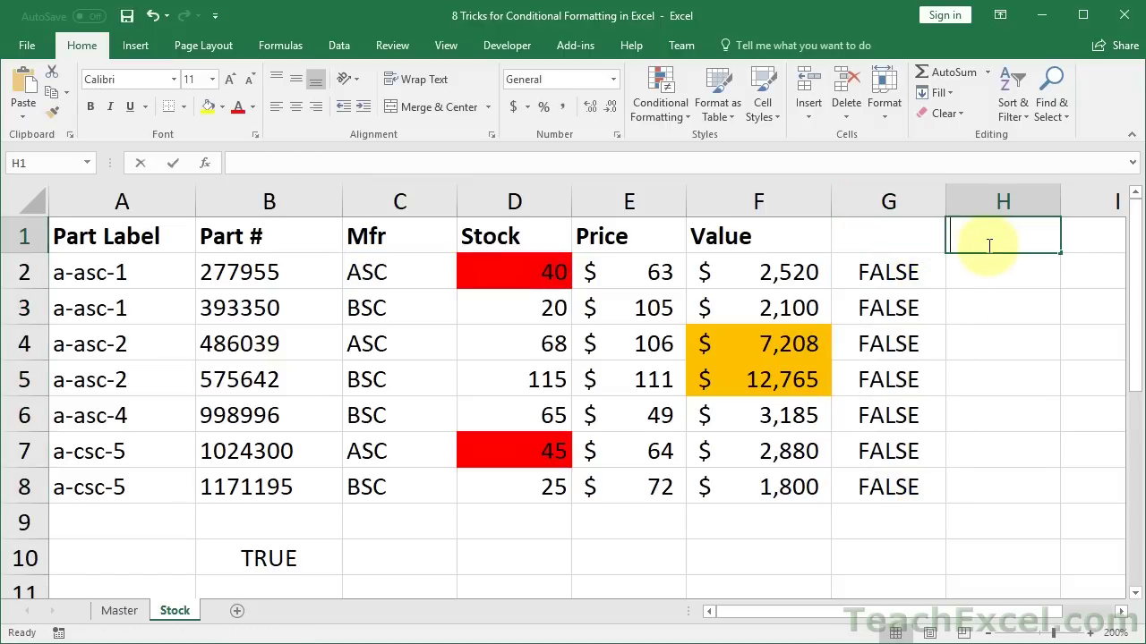
text(ASC)
key(ctrl+Return)
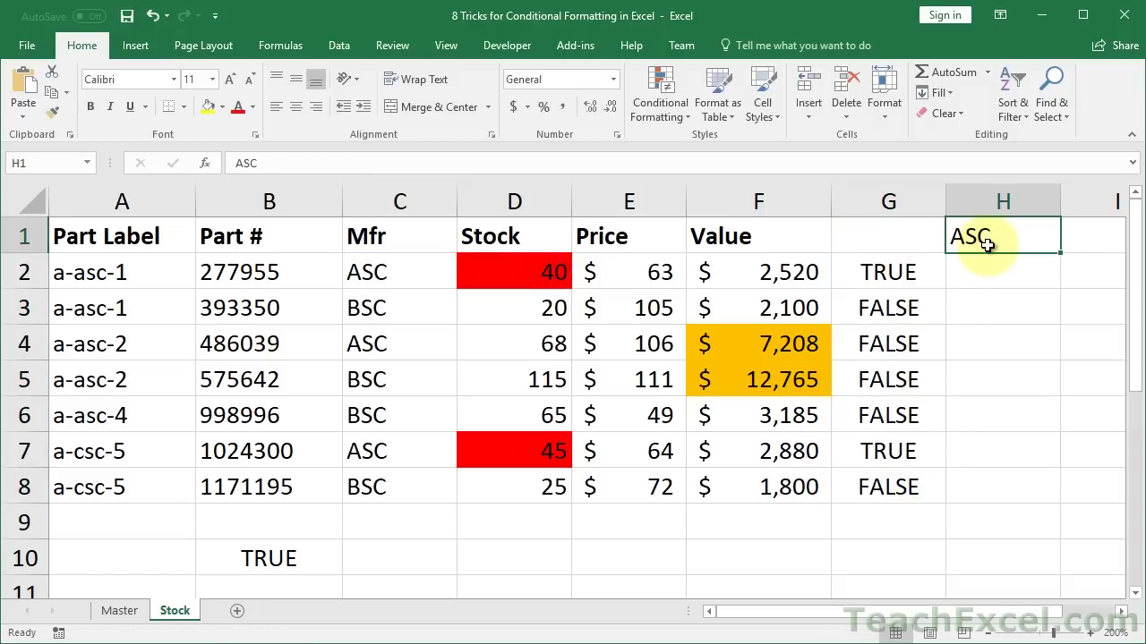
- Inspect the formulas in G2, G3 and G4 to compare their relative references with the absolute $H$1 reference
double_click(919, 278)
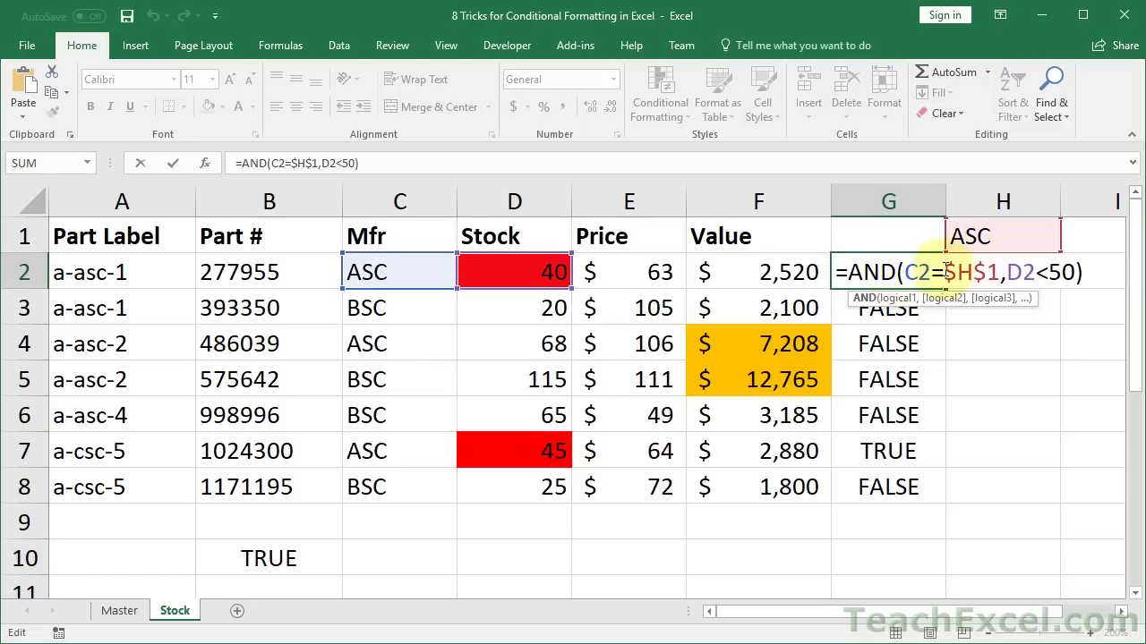
key(Escape)
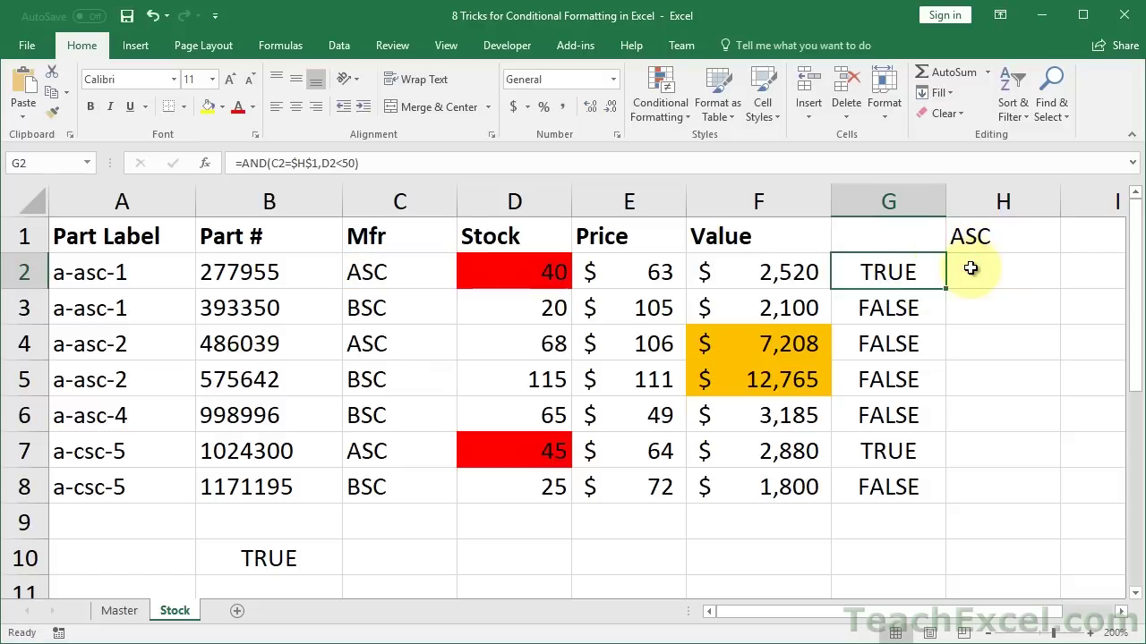
double_click(882, 312)
key(Escape)
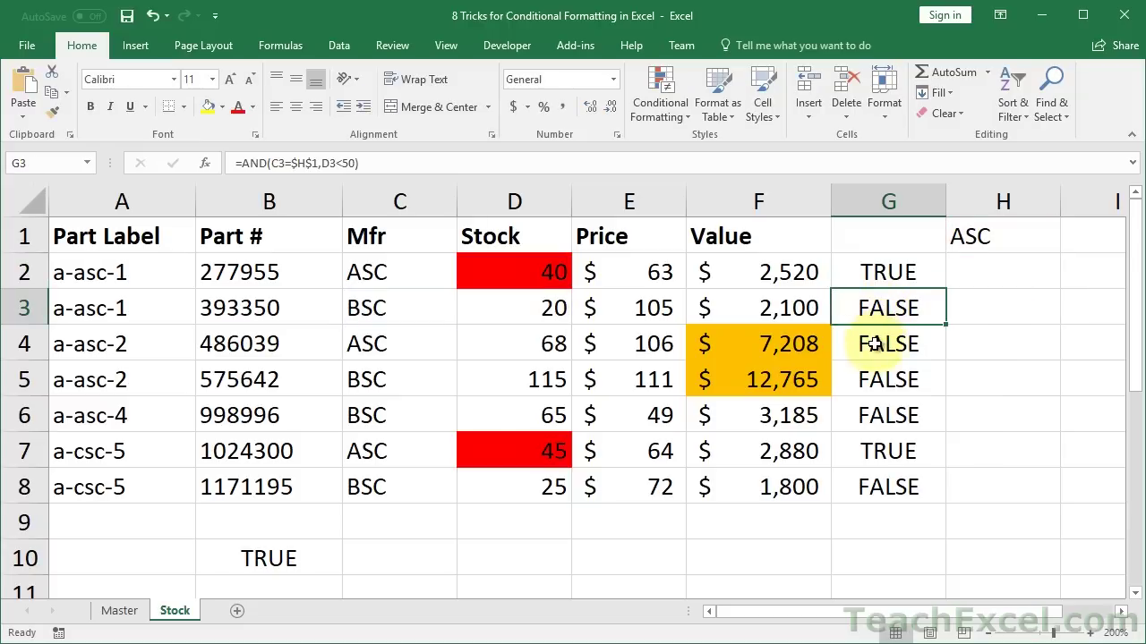
double_click(875, 344)
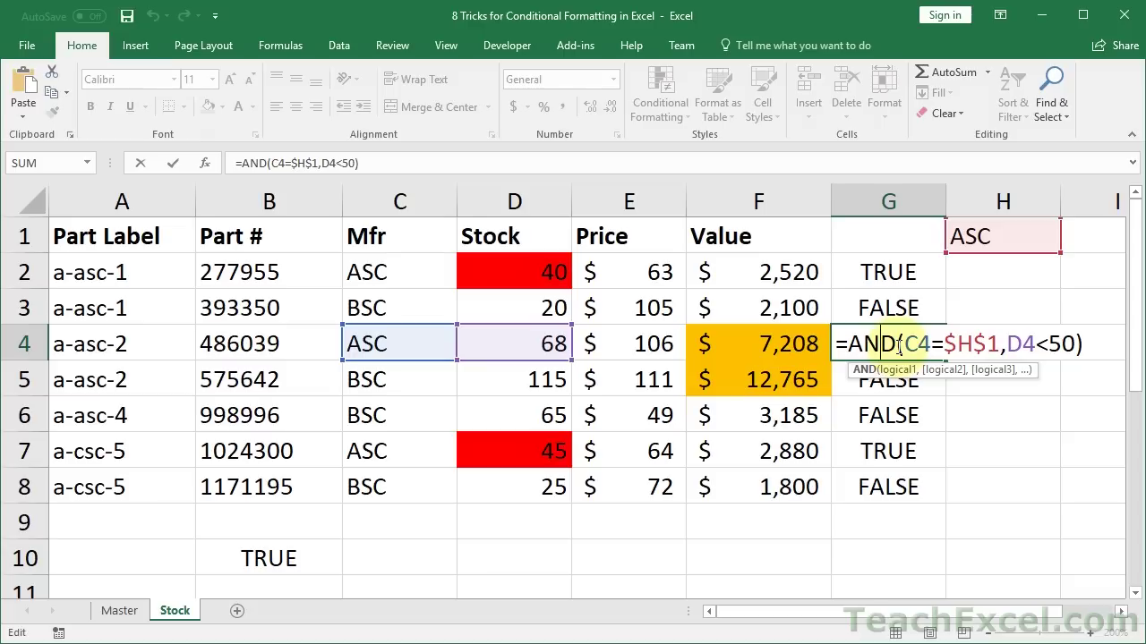
key(Escape)
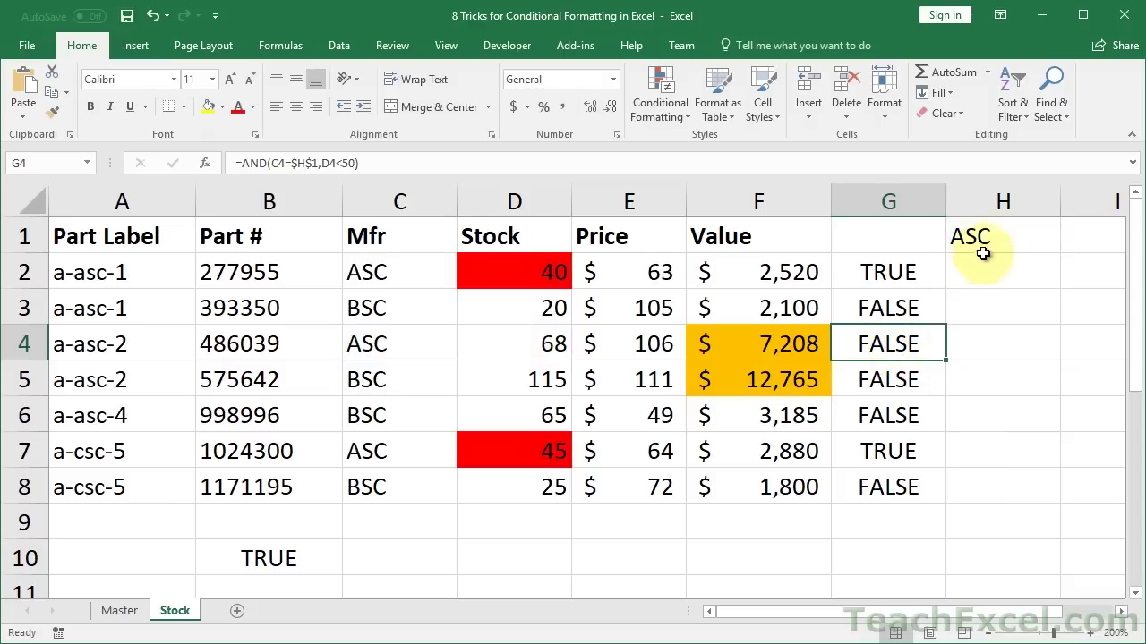
- Clear the manufacturer criterion from cell H1
click(1033, 231)
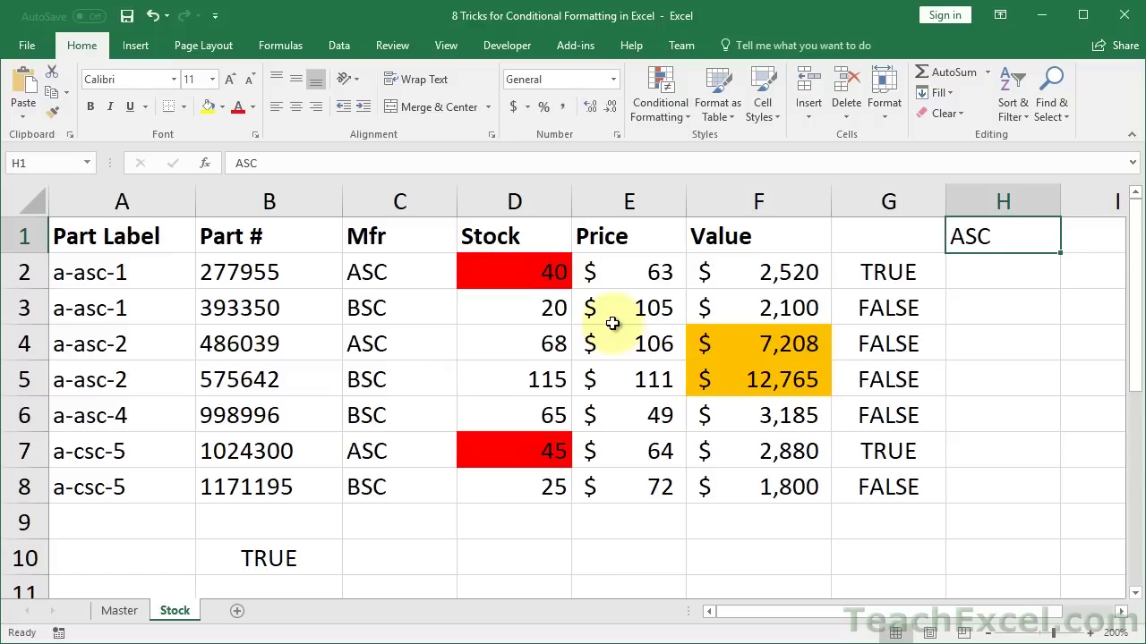
key(Delete)
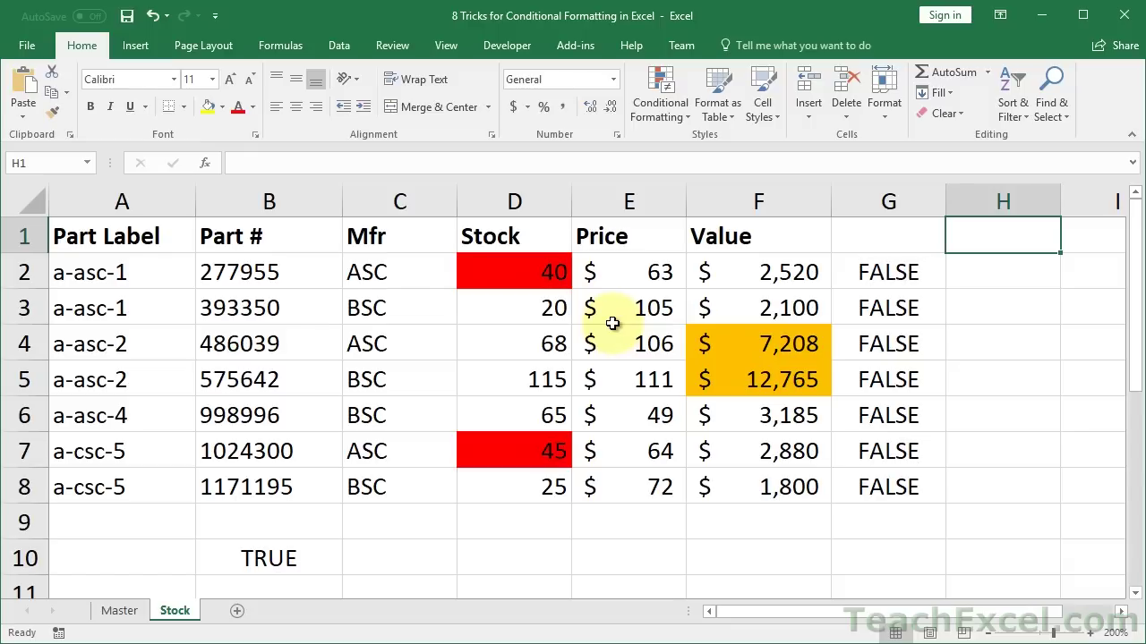
key(Down)
key(Left)
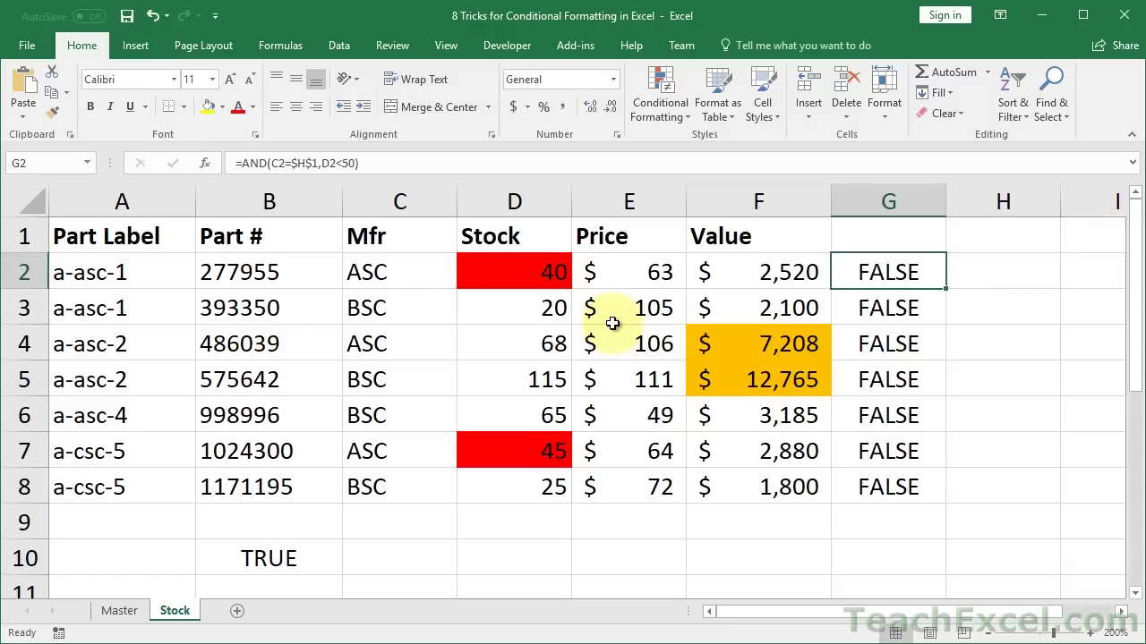
- Change $H$1 back to "ASC" in the G2 formula and fill =AND(C2="ASC",D2<50) down through G8
double_click(904, 270)
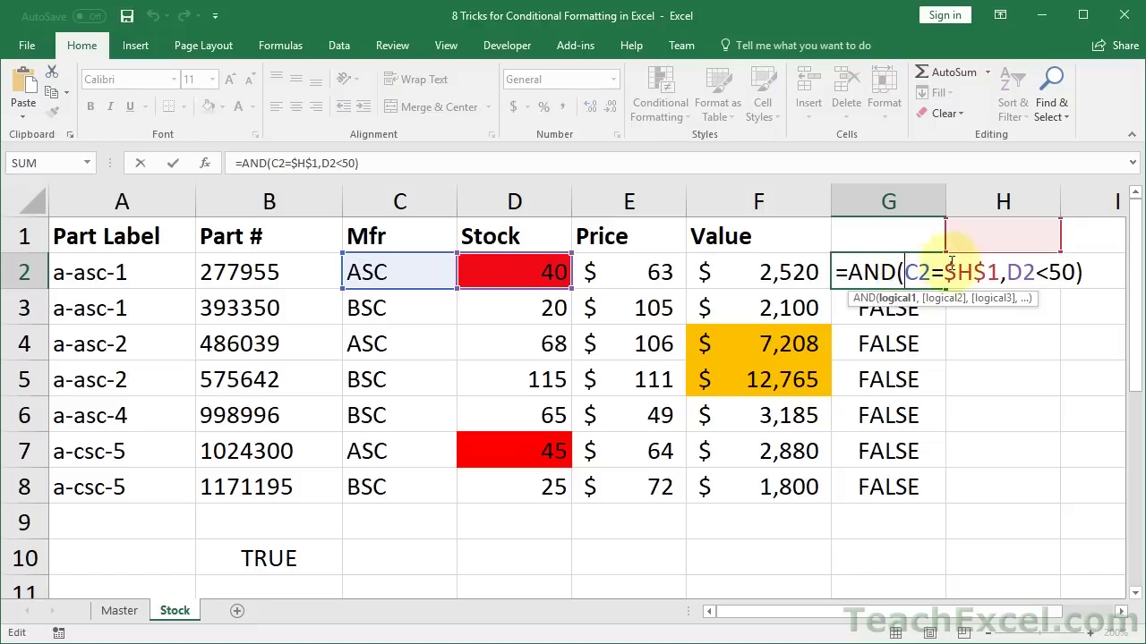
key(BackSpace)
key(BackSpace)
key(BackSpace)
key(BackSpace)
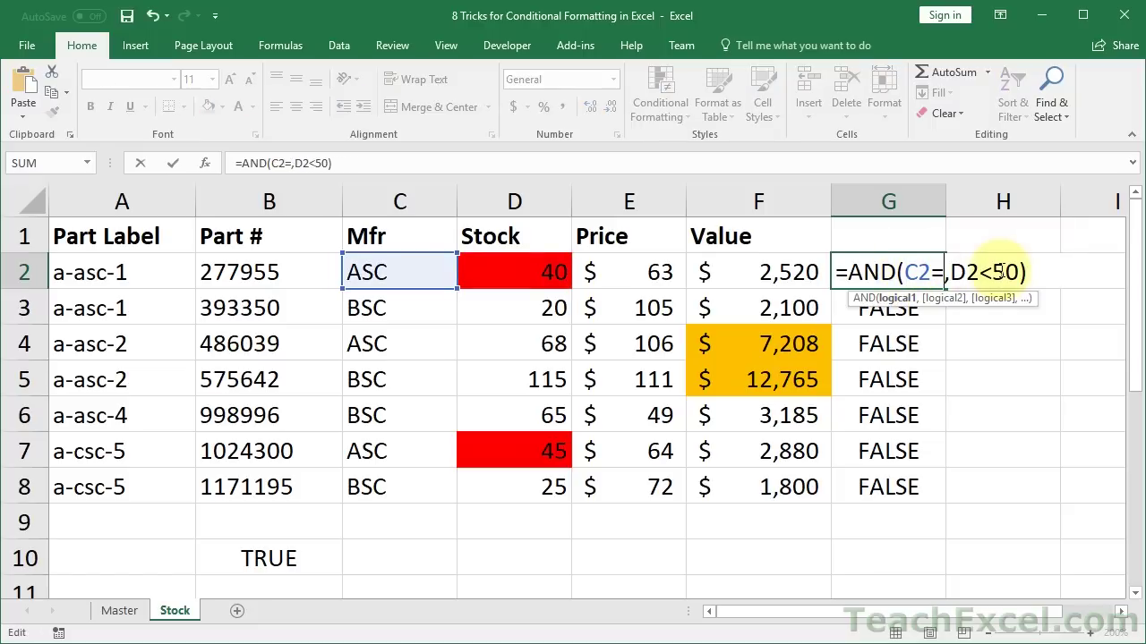
text("ASC")
key(ctrl+Return)
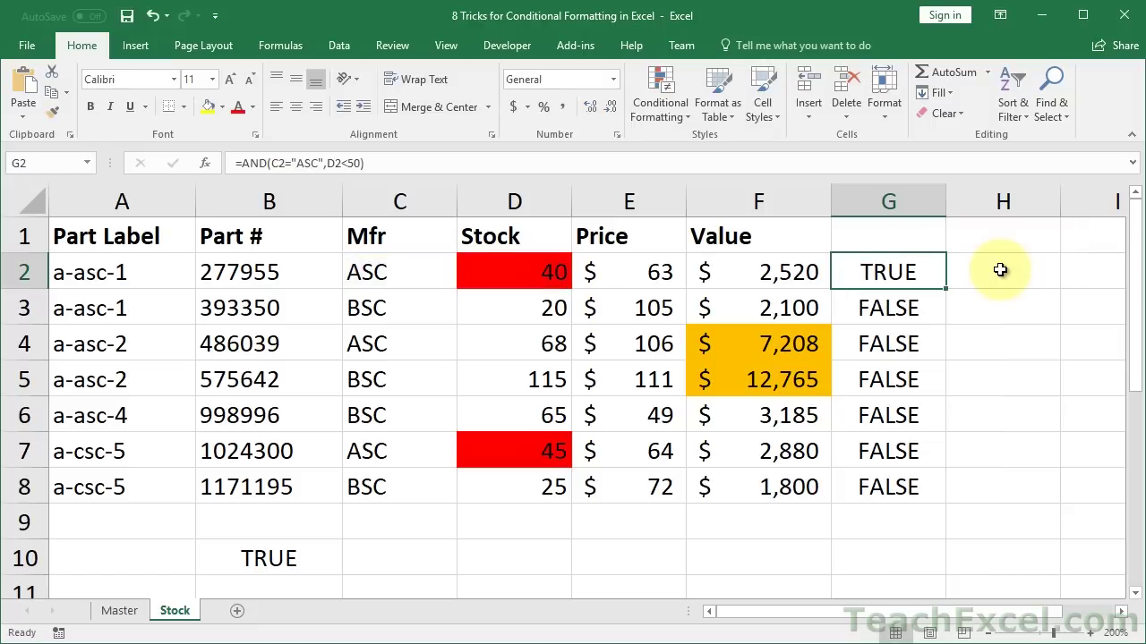
double_click(945, 289)
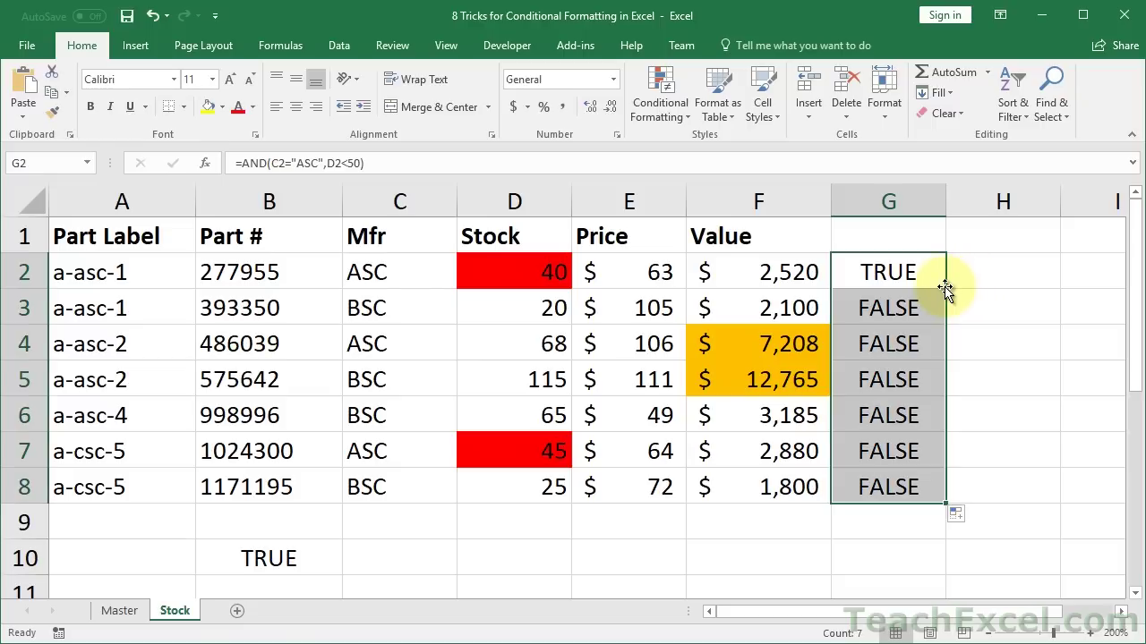
- Inspect the cell references in the AND formula in B10
click(289, 551)
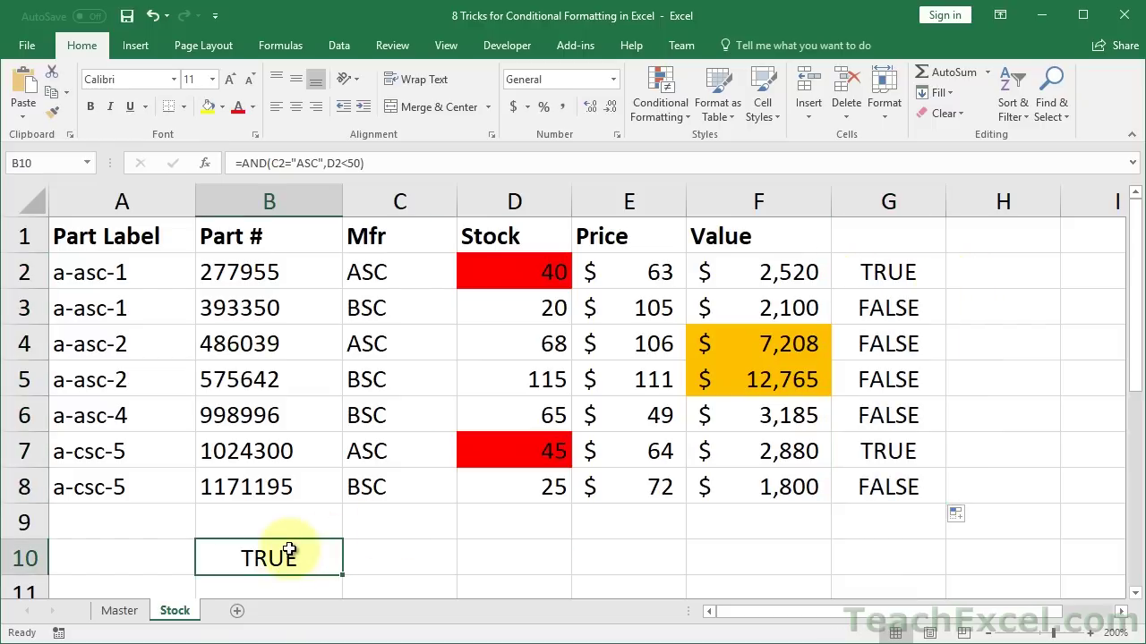
double_click(289, 551)
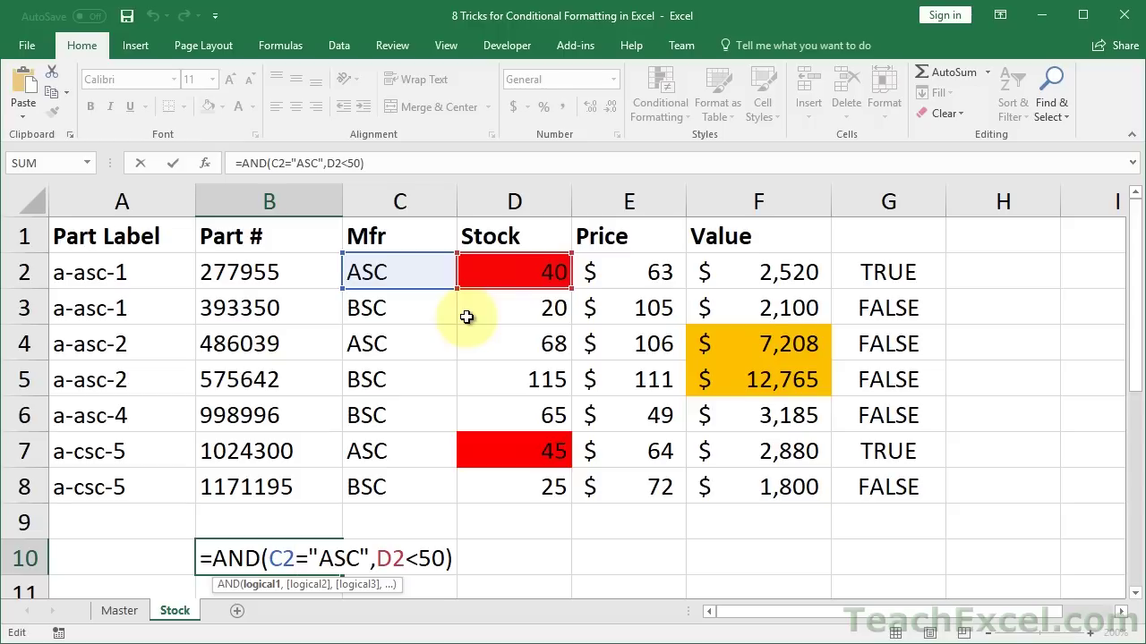
key(ctrl+Return)
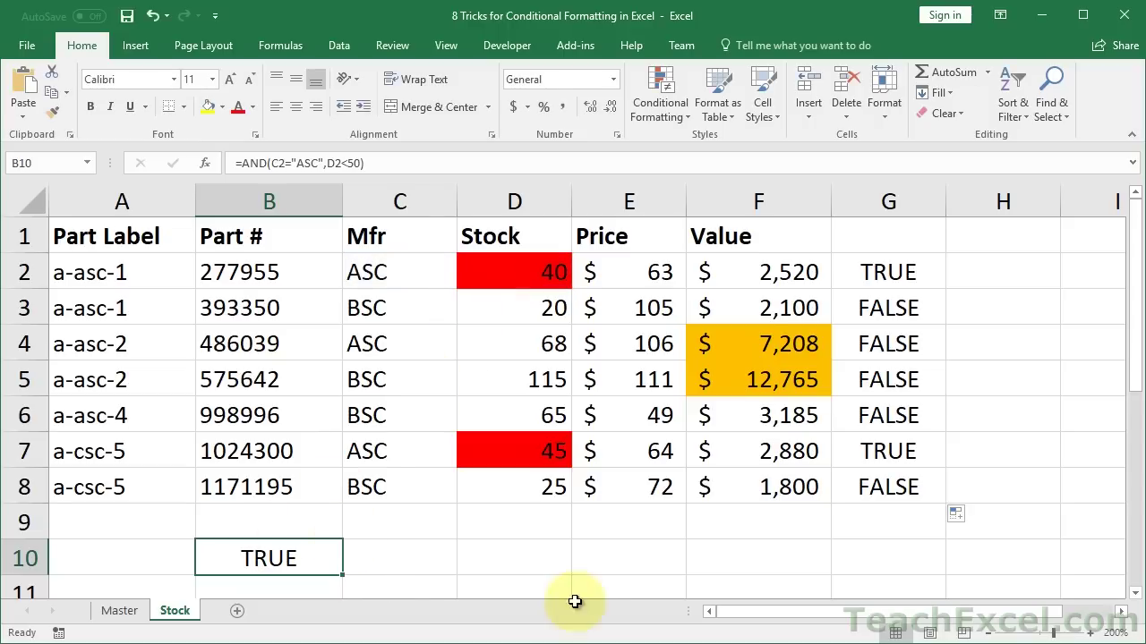
click(411, 562)
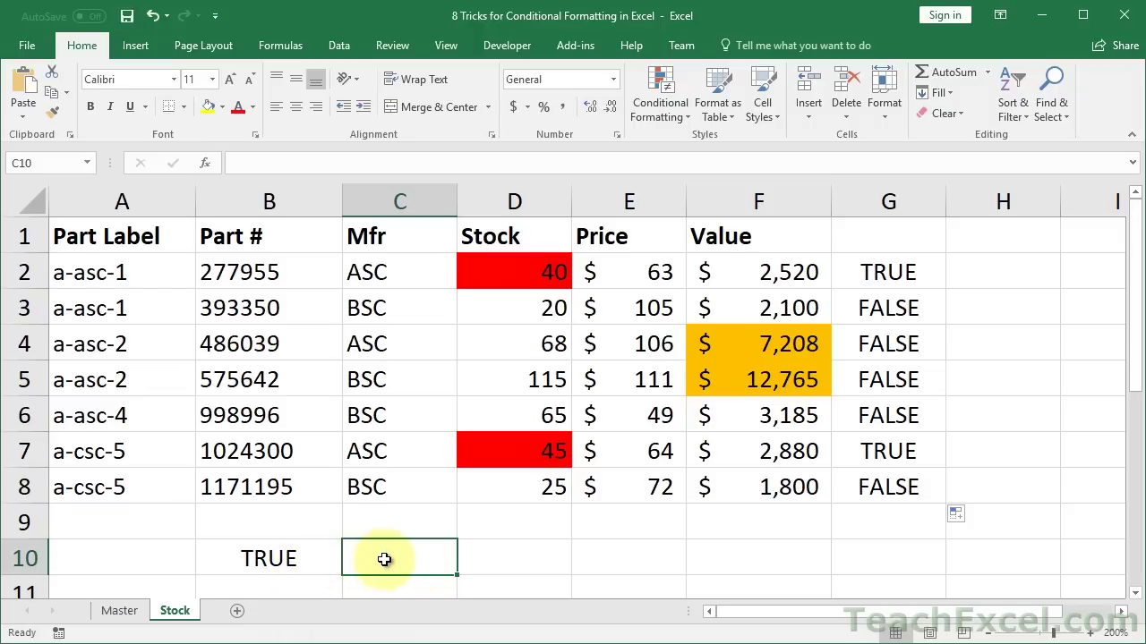
text(=)
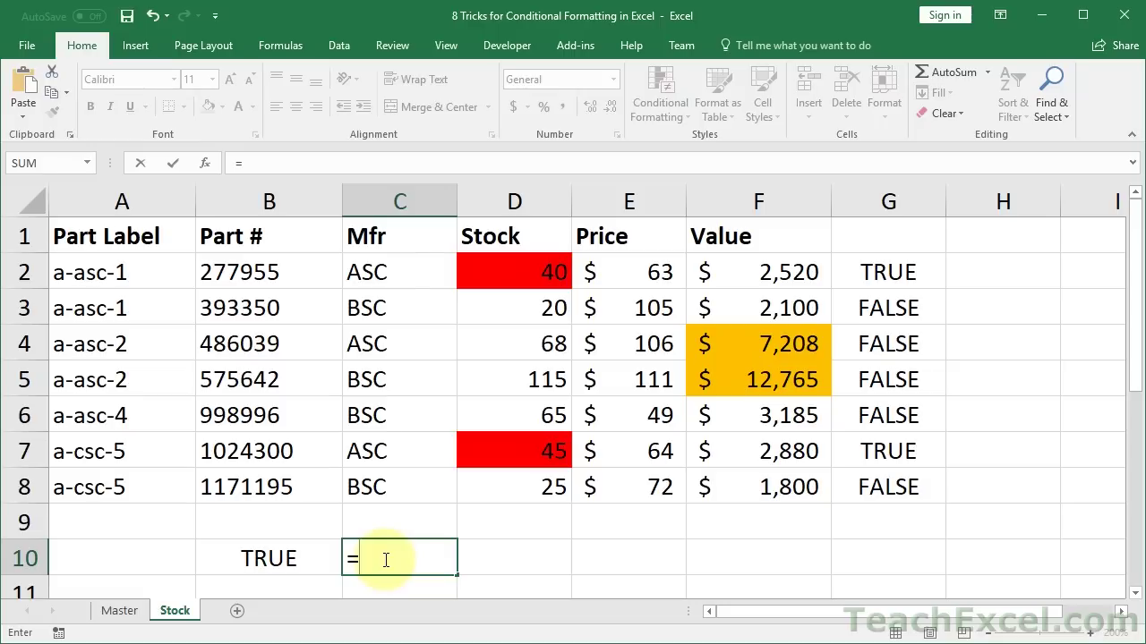
text(if)
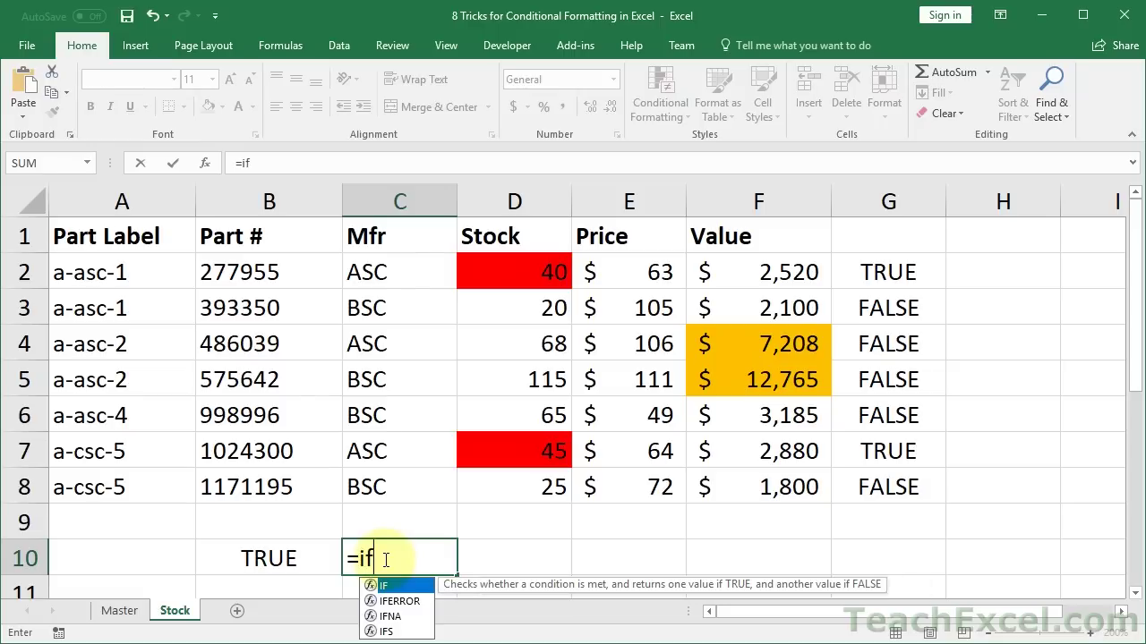
key(Tab)
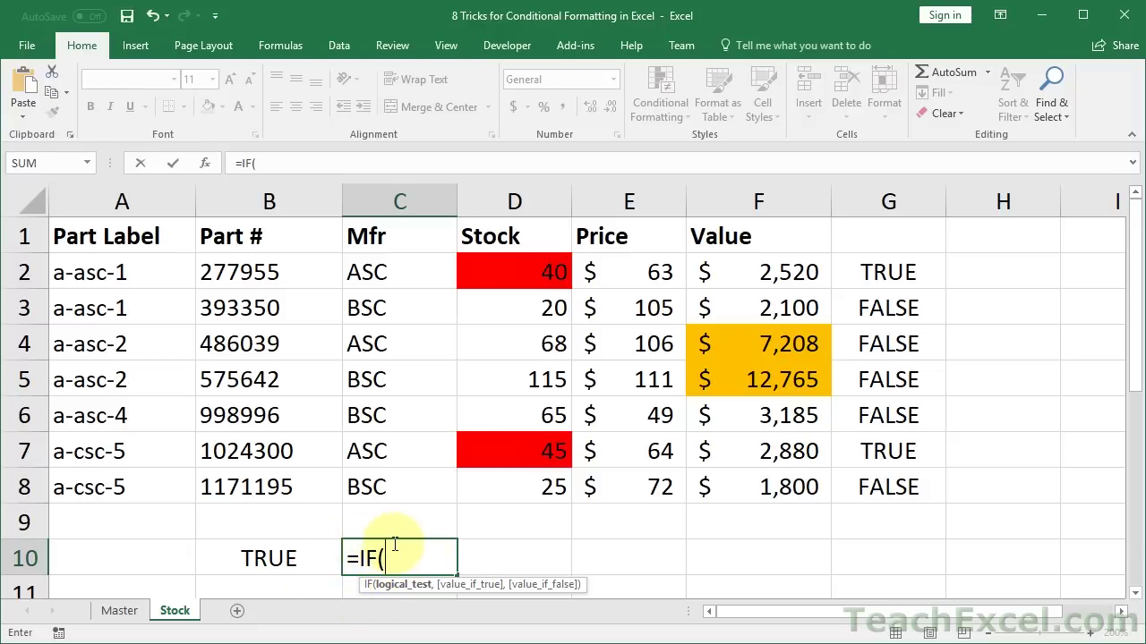
text(and()
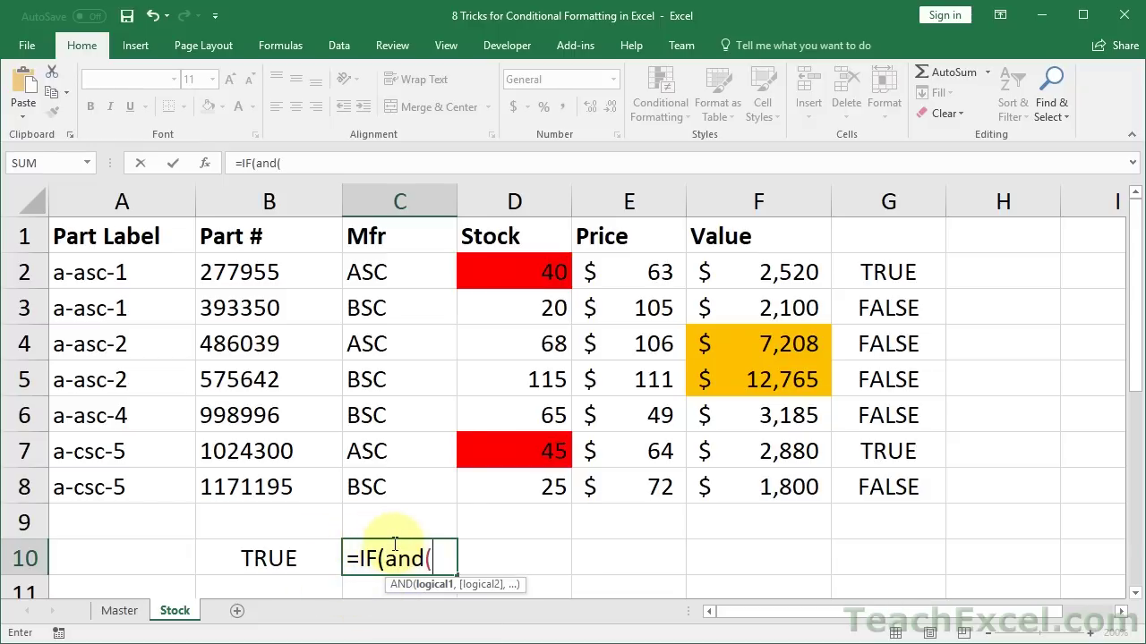
key(BackSpace)
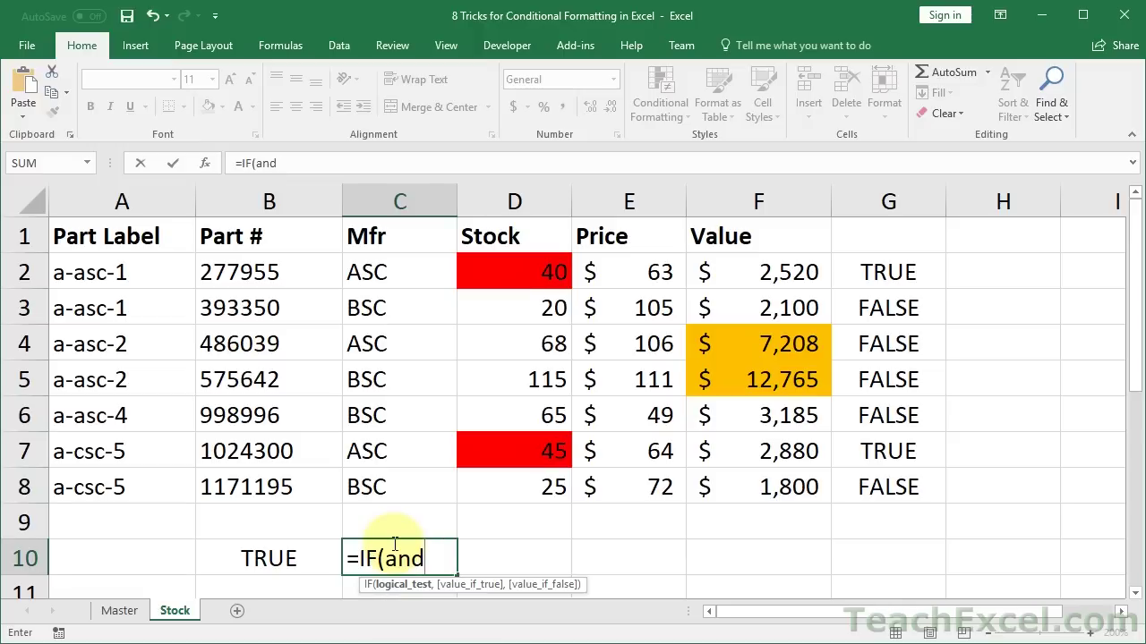
key(Escape)
- Copy the AND(C2="ASC",D2<50) expression from the formula in B10, without its equals sign
double_click(279, 557)
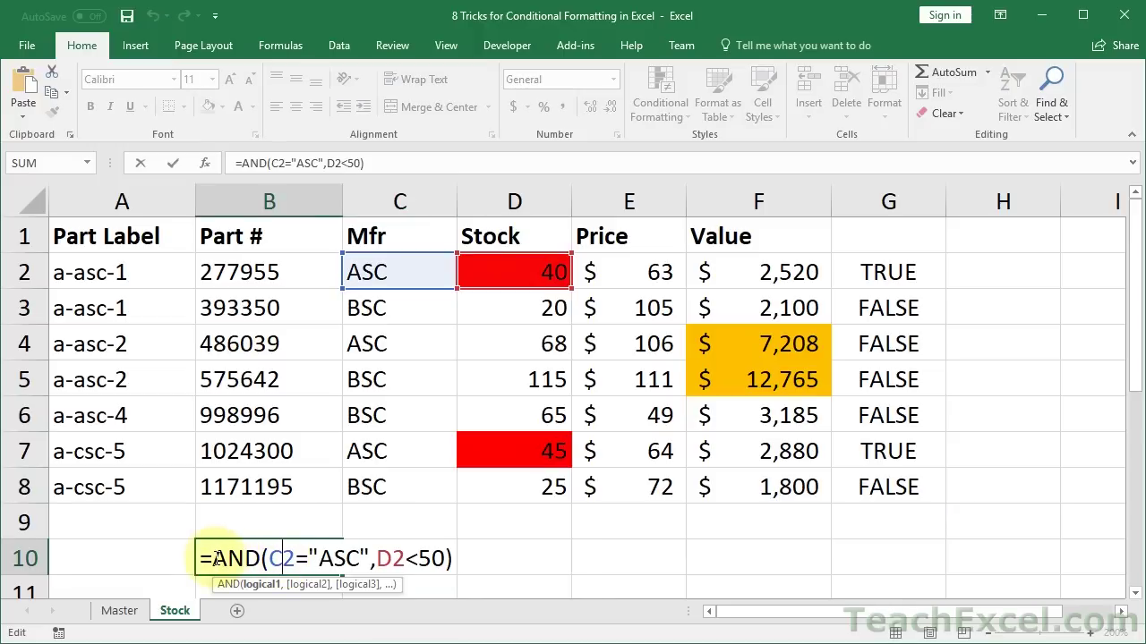
drag(209, 556, 488, 559)
key(ctrl+c)
key(Escape)
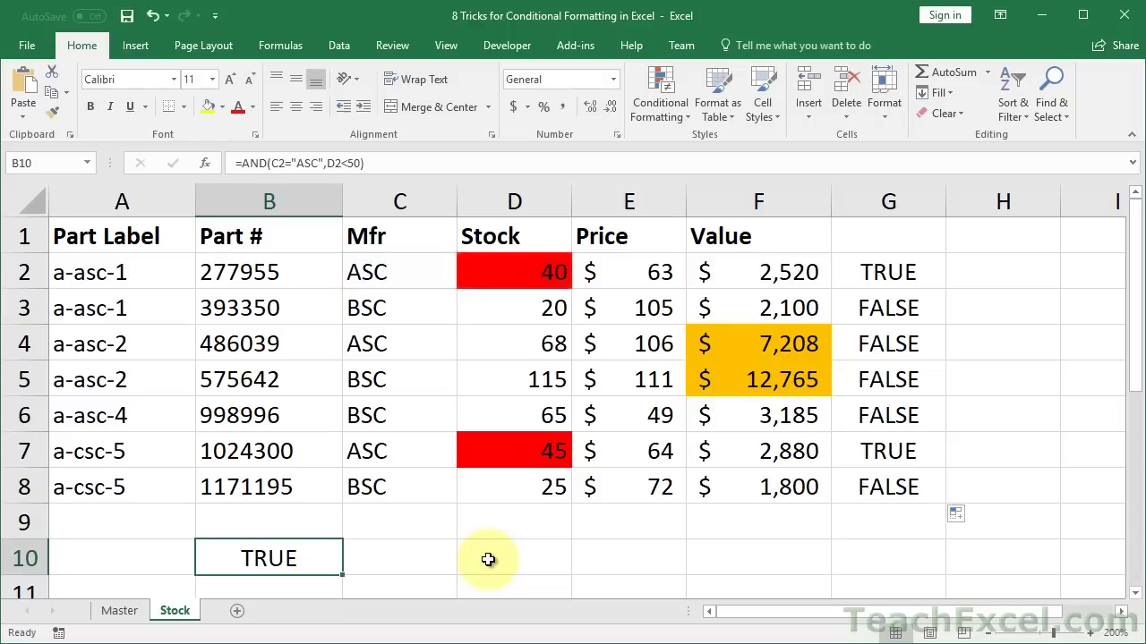
- Begin an IF formula in C10 with the copied AND(C2="ASC",D2<50) as its test and TRUE as its value if true
click(410, 560)
text(=if)
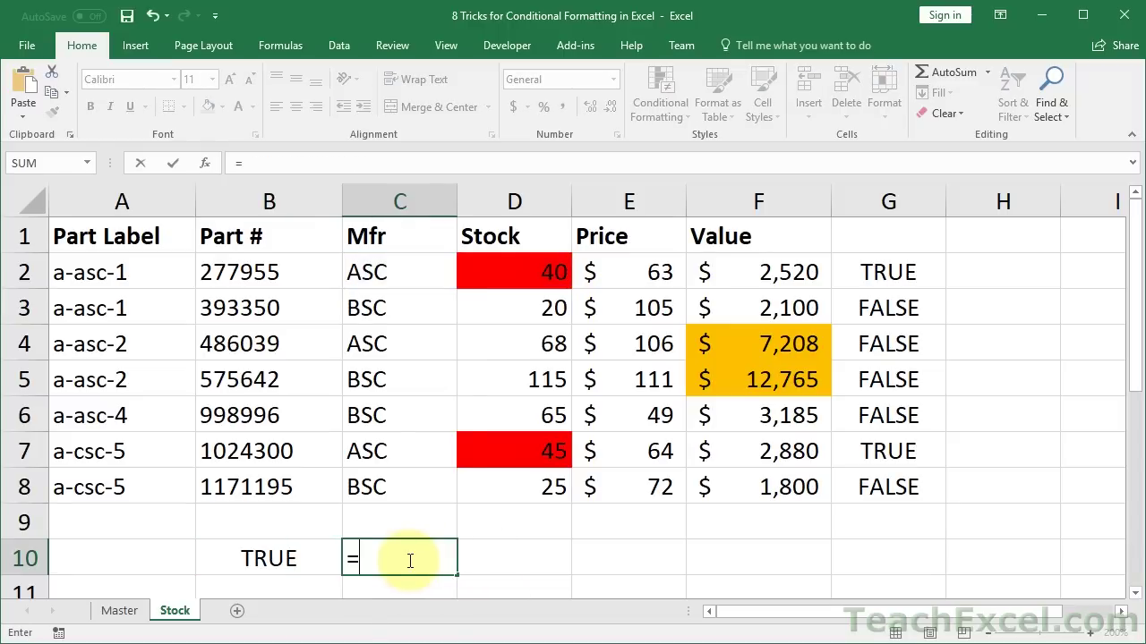
key(Tab)
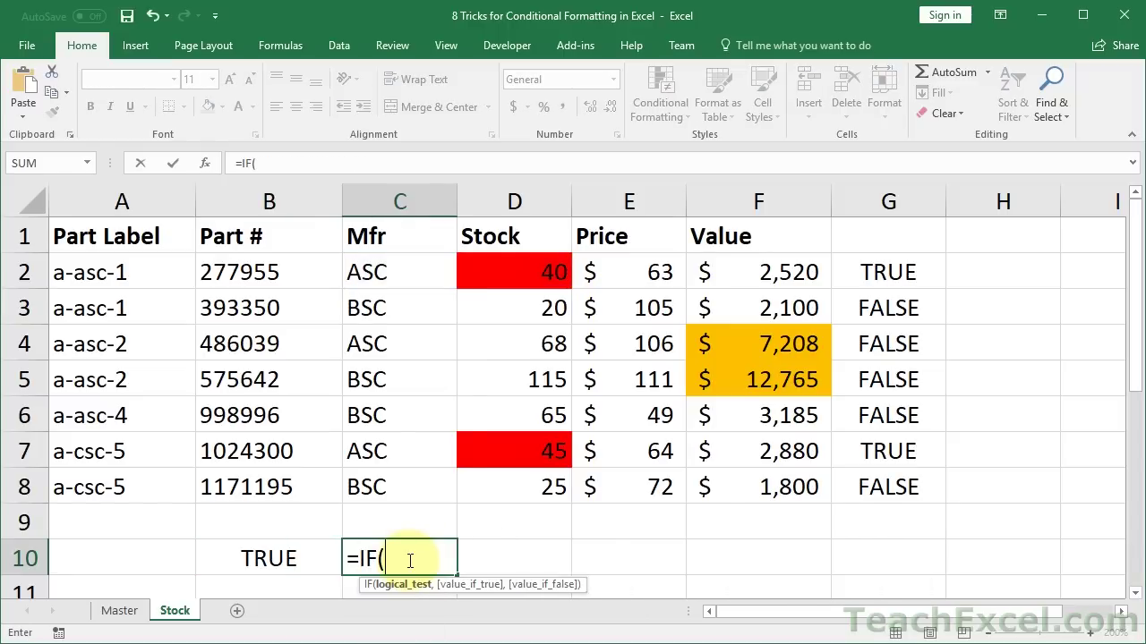
key(ctrl+v)
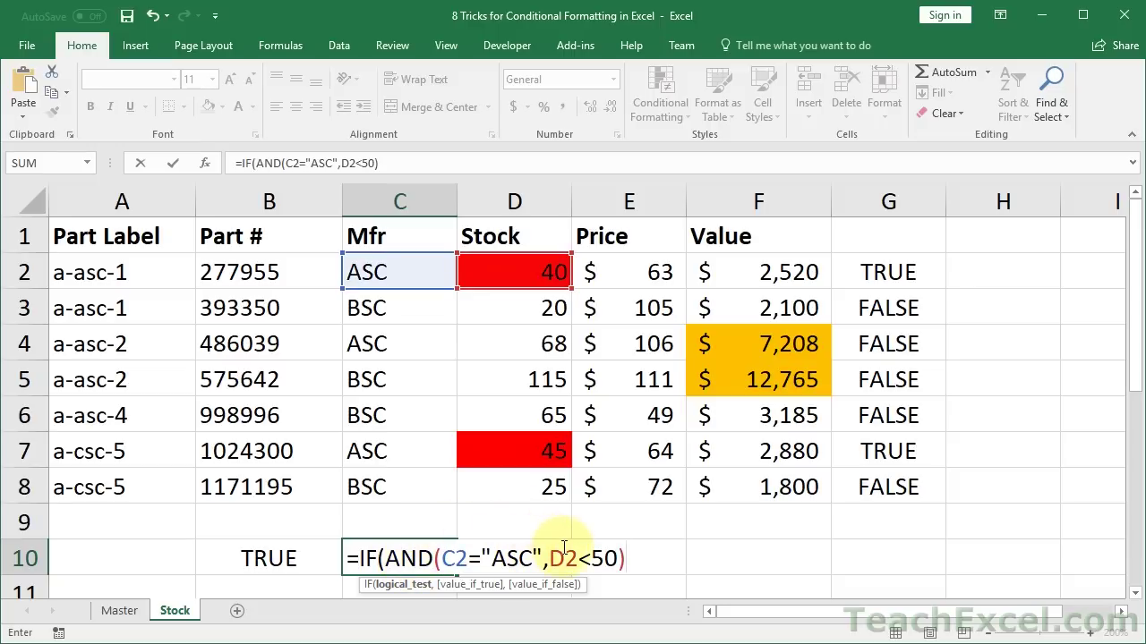
text(,)
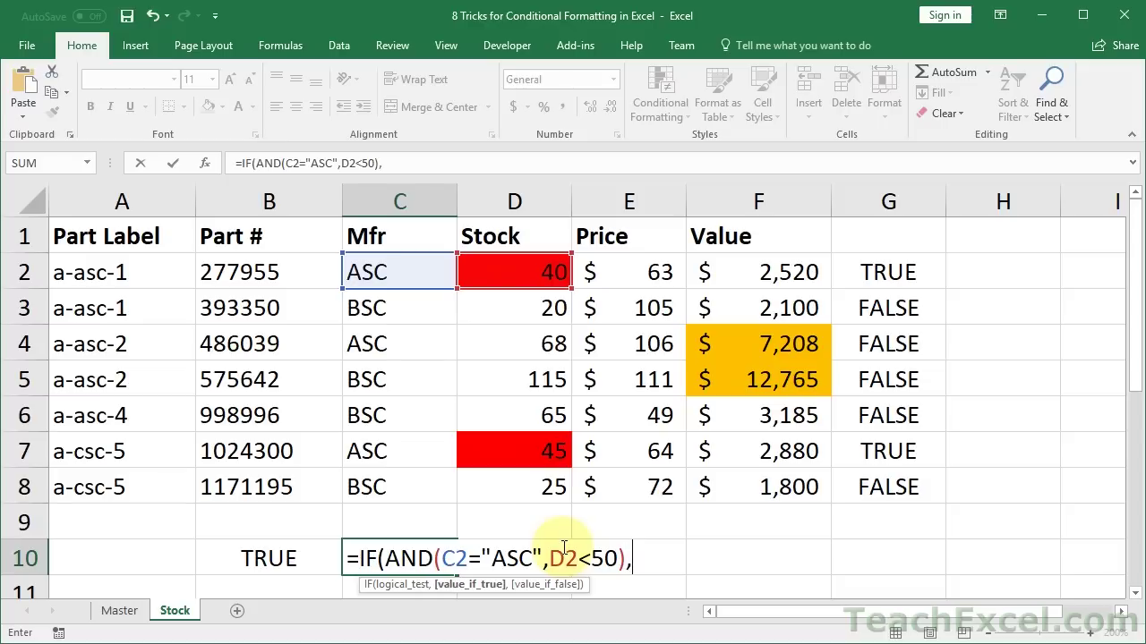
text(TRUE)
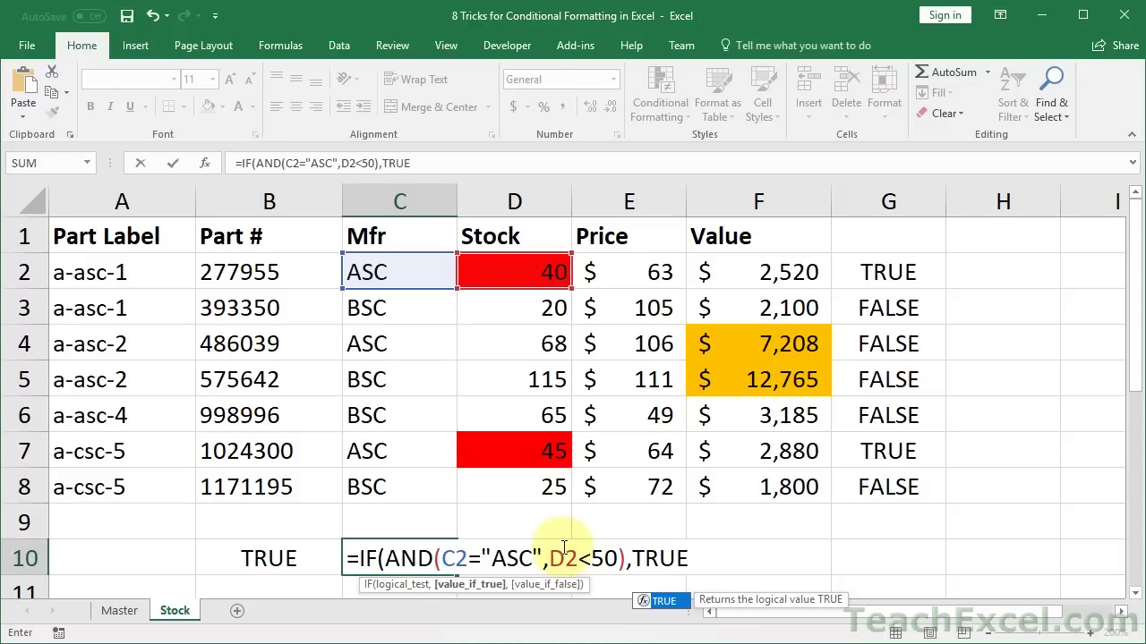
text(,)
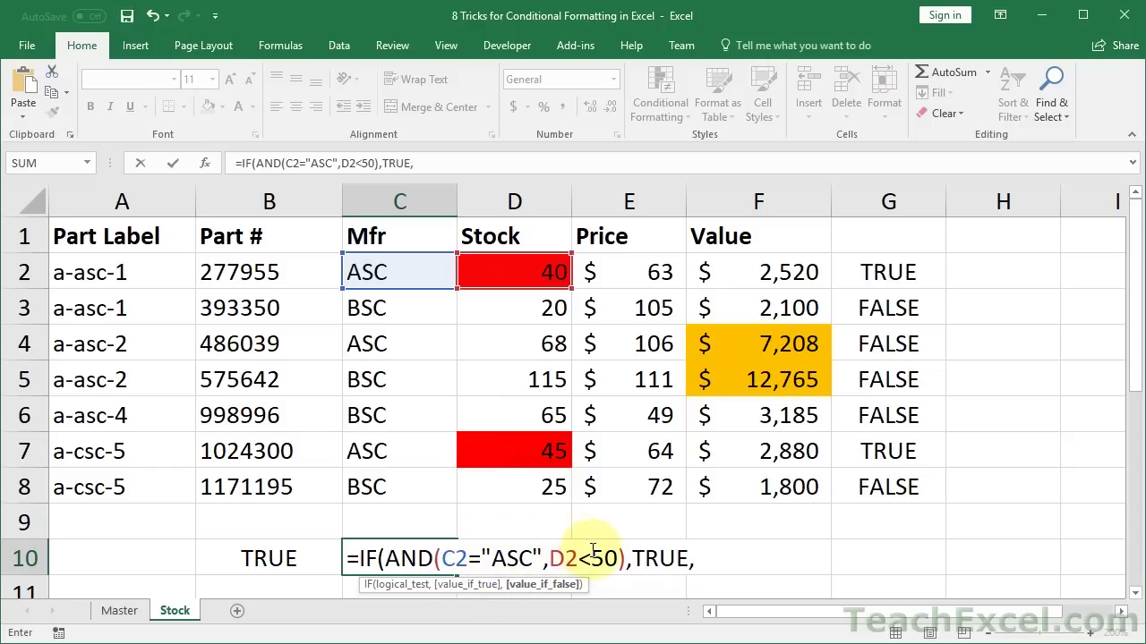
- Nest a second IF as the value if false in the C10 formula, testing AND(C2="BSC",D2<100)
text(if)
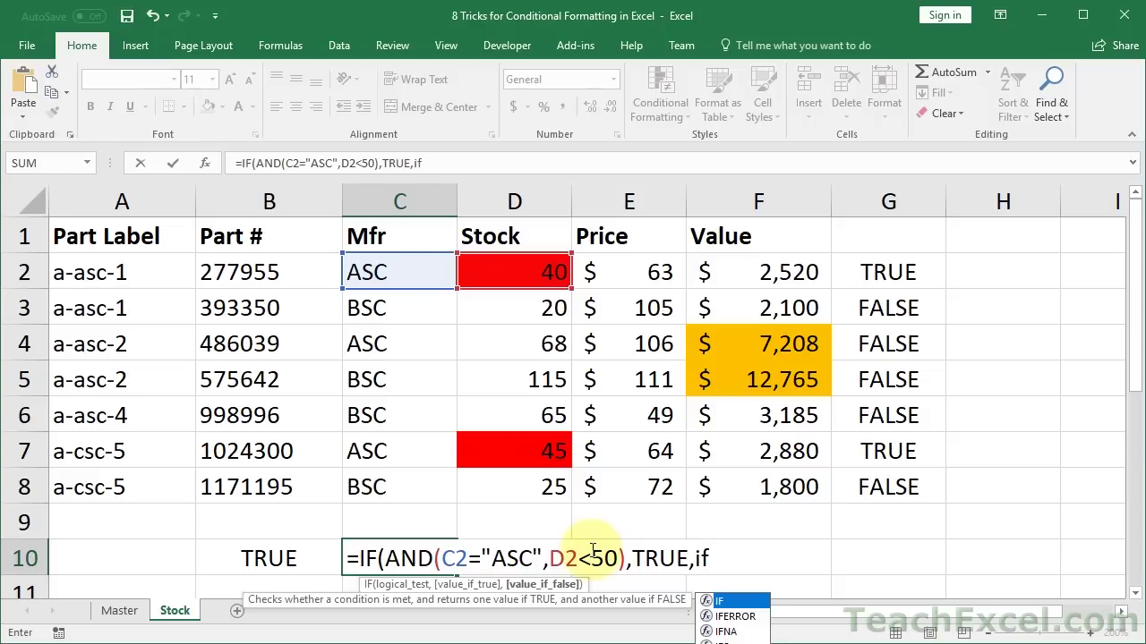
key(Tab)
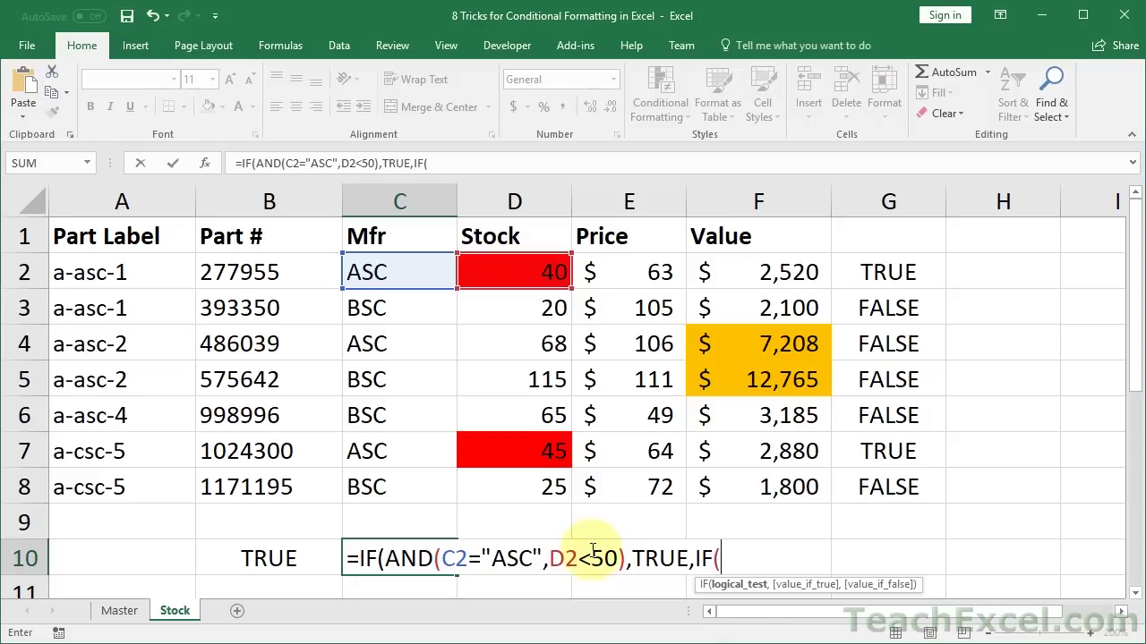
text(and()
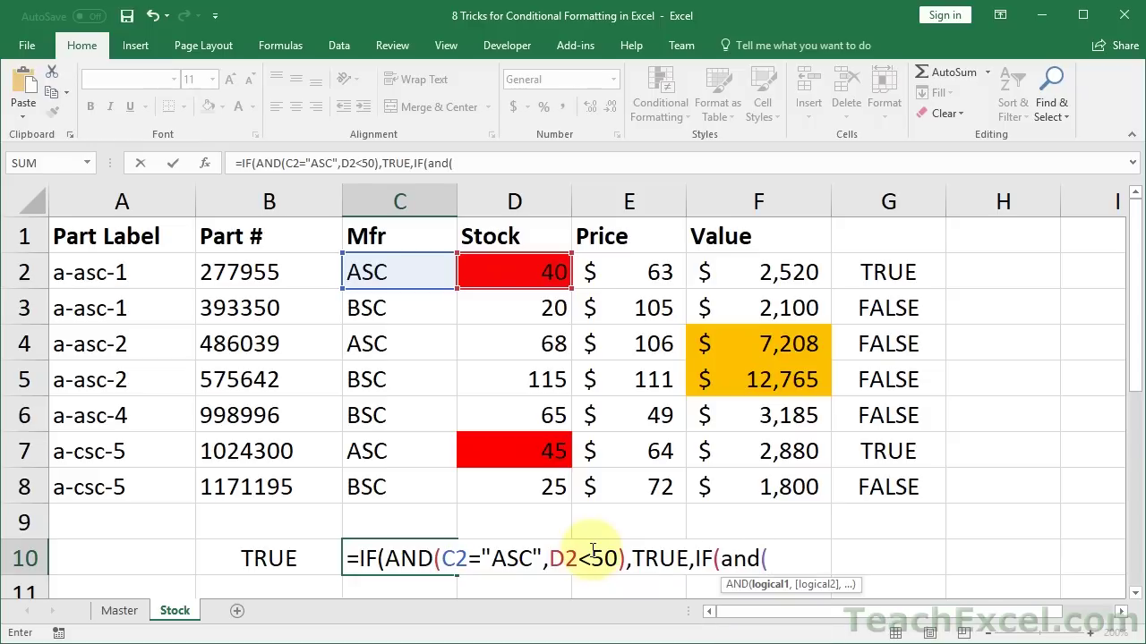
click(418, 269)
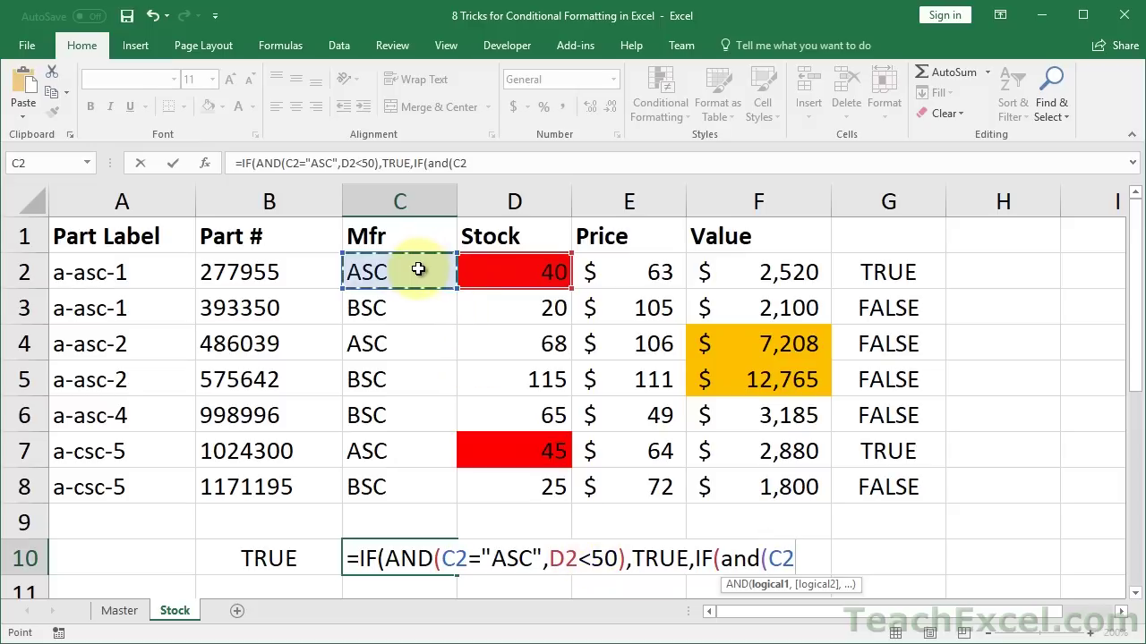
text(="BSC",)
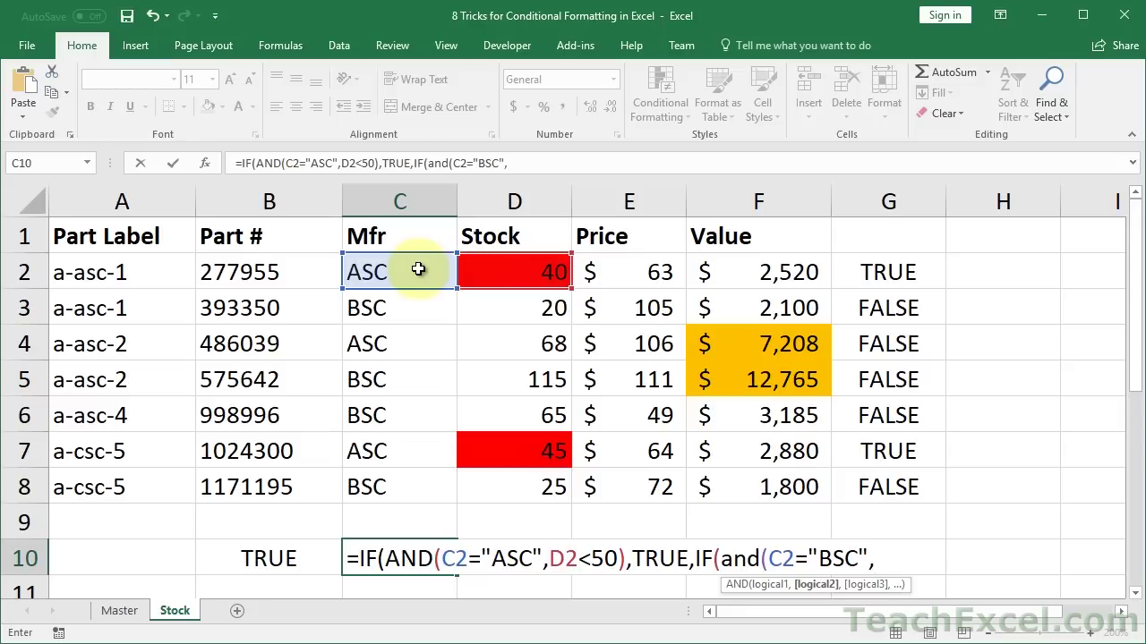
click(481, 264)
text(<100)
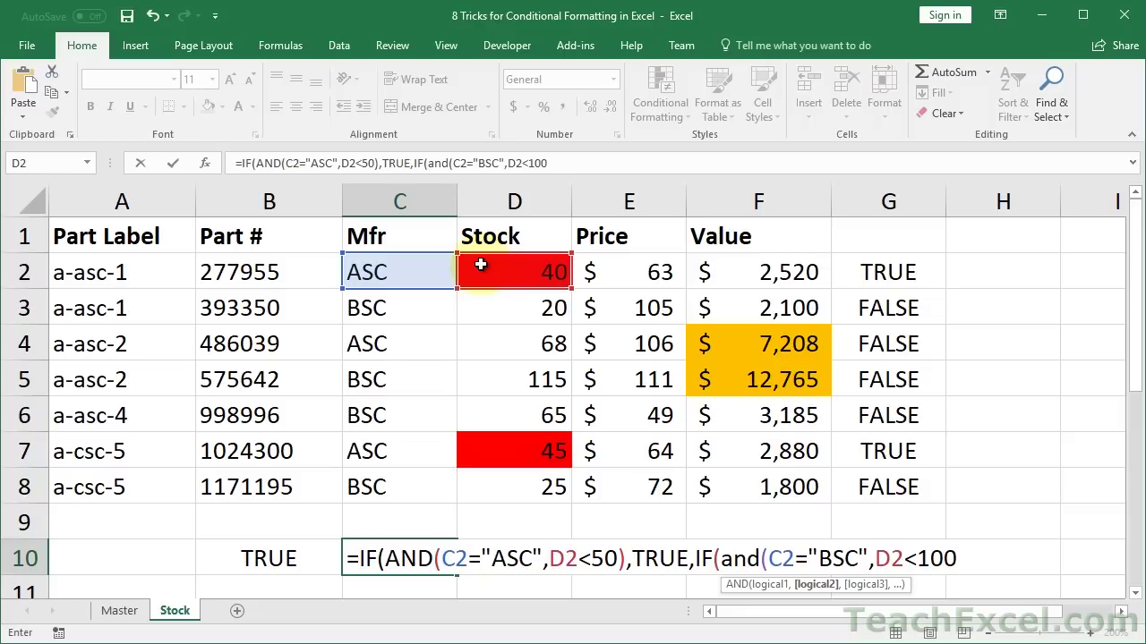
text(),)
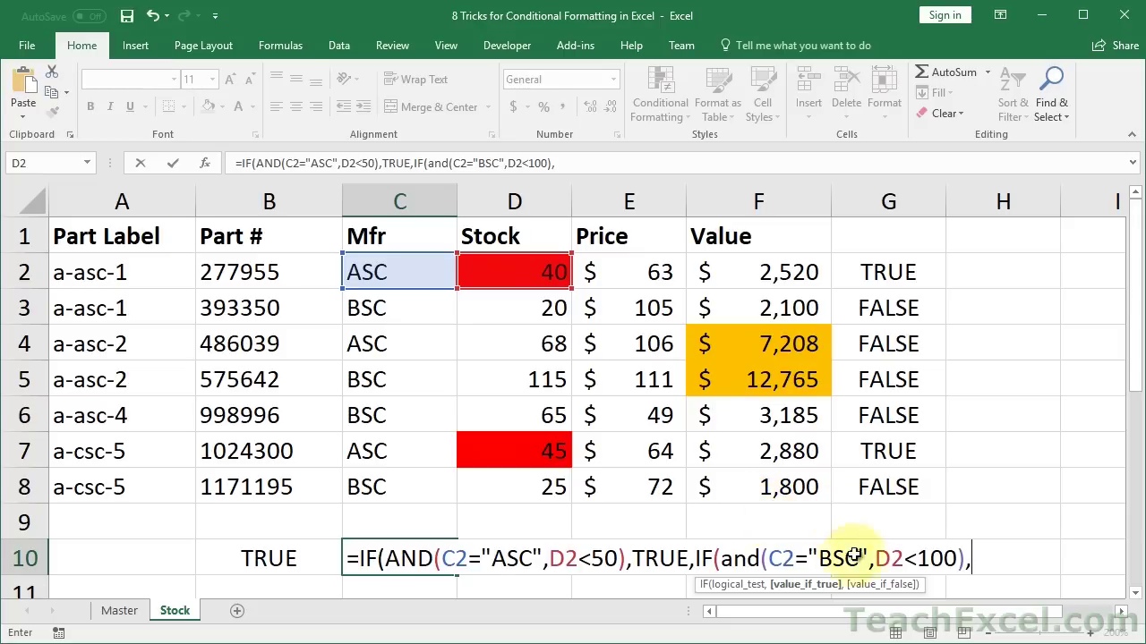
- Complete the nested IF in C10 with TRUE and FALSE as its results, and enter the formula
text(TRUE)
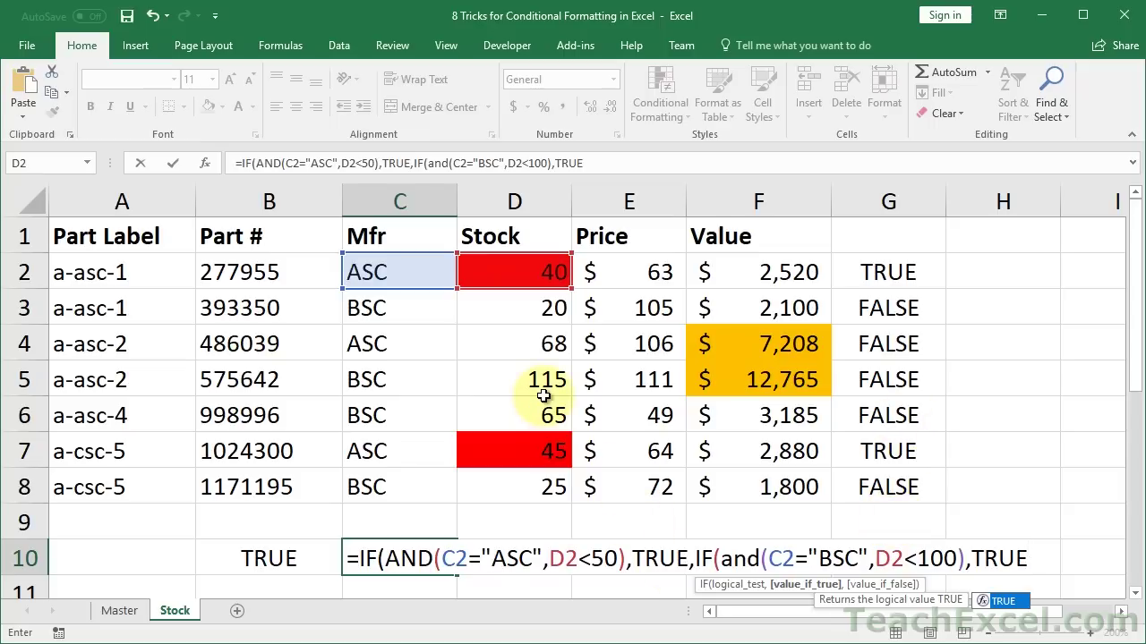
text(,)
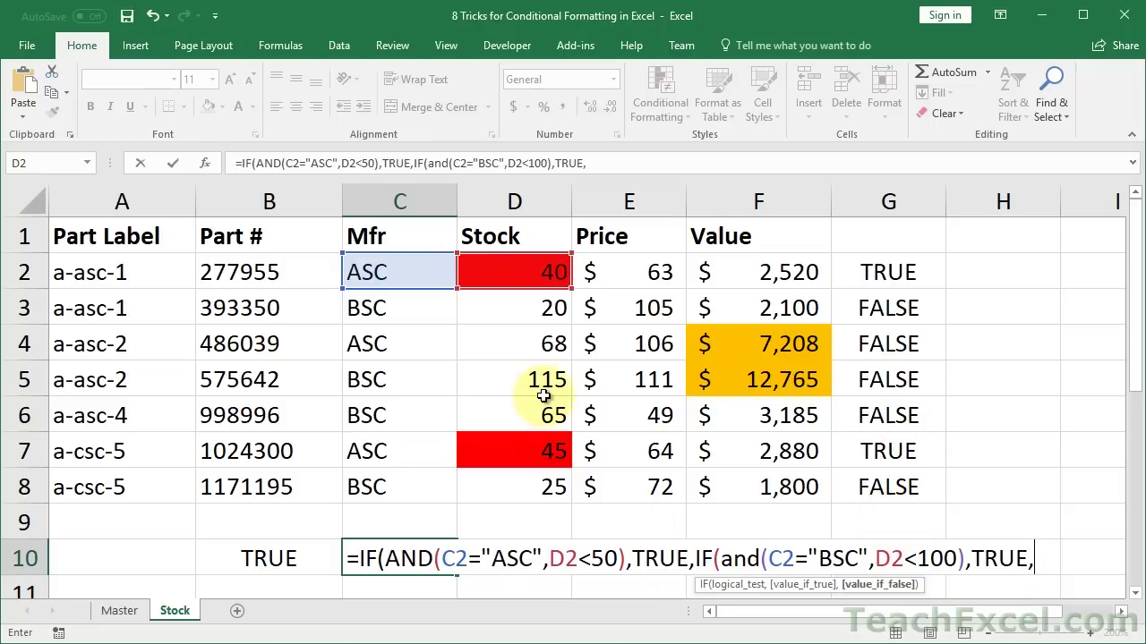
text(FALSE)
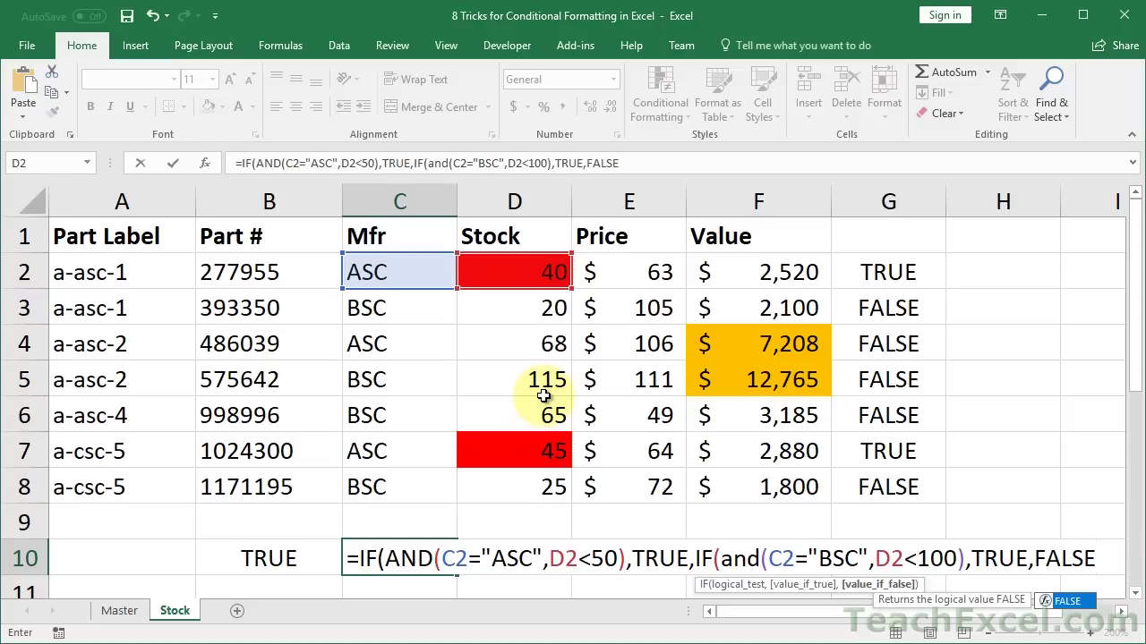
text())
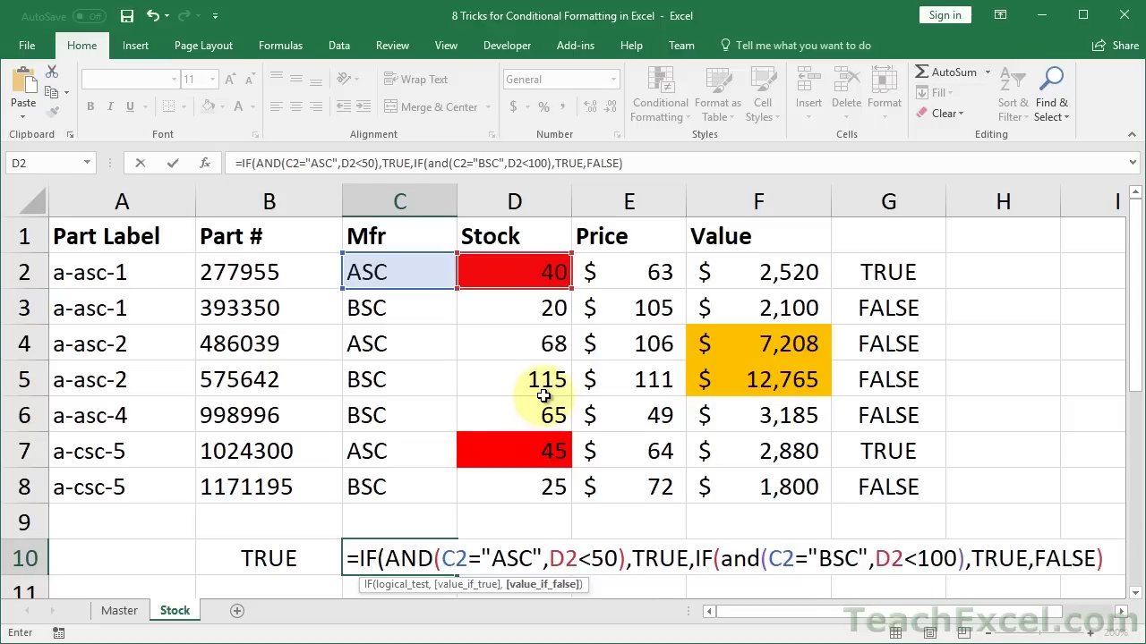
text())
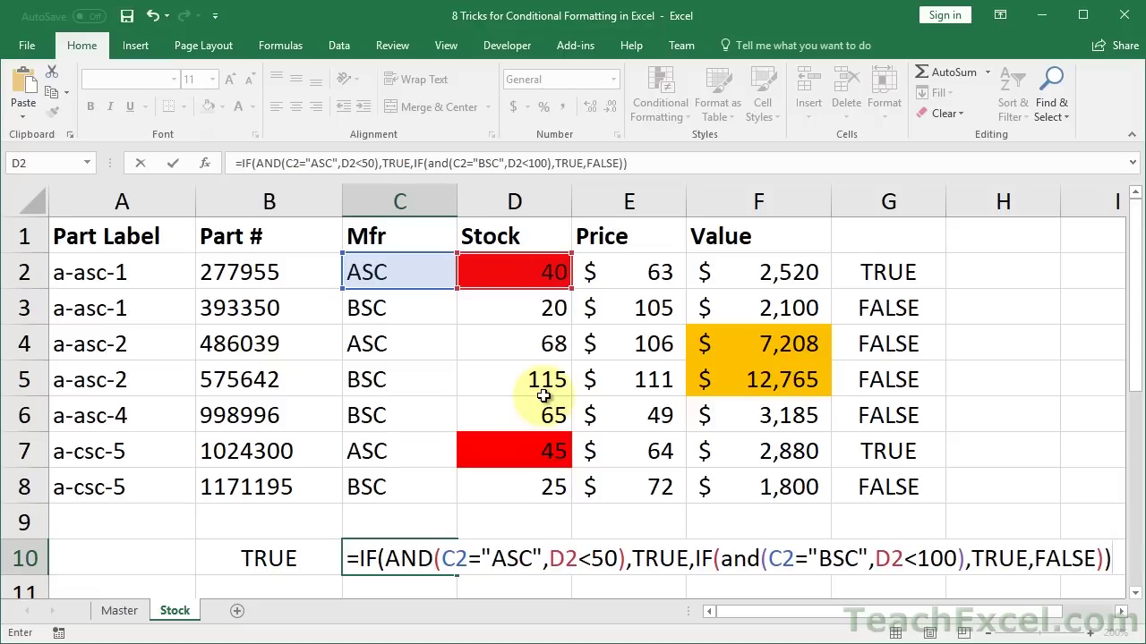
key(Return)
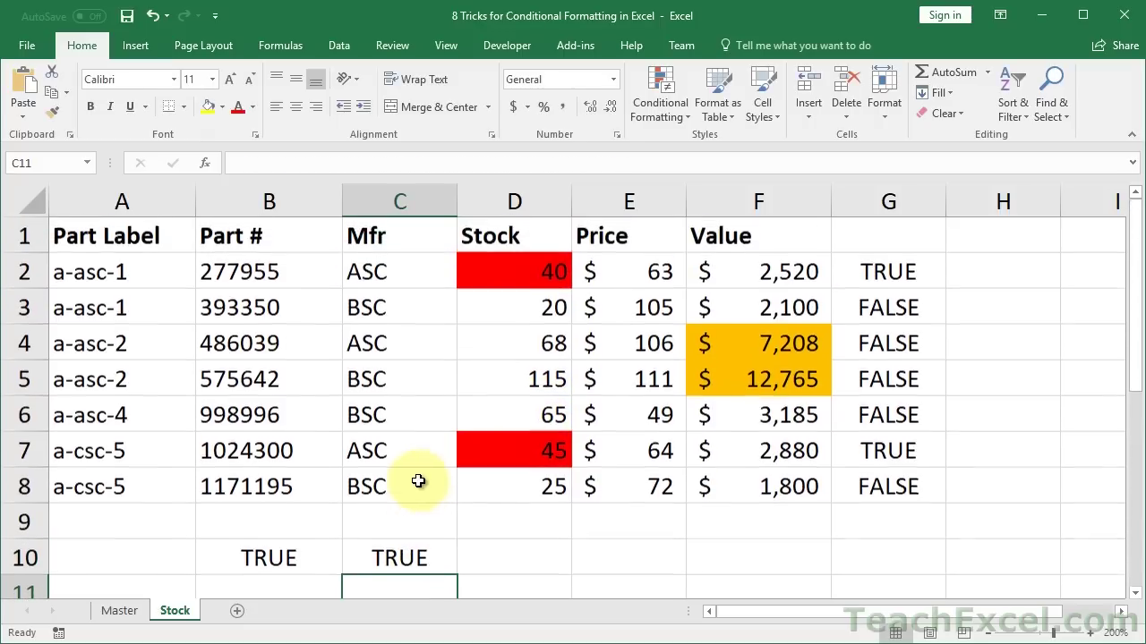
- Copy the full formula text from C10 into H2 with its references unchanged, and fill it down through H8
double_click(376, 555)
drag(350, 555, 1129, 569)
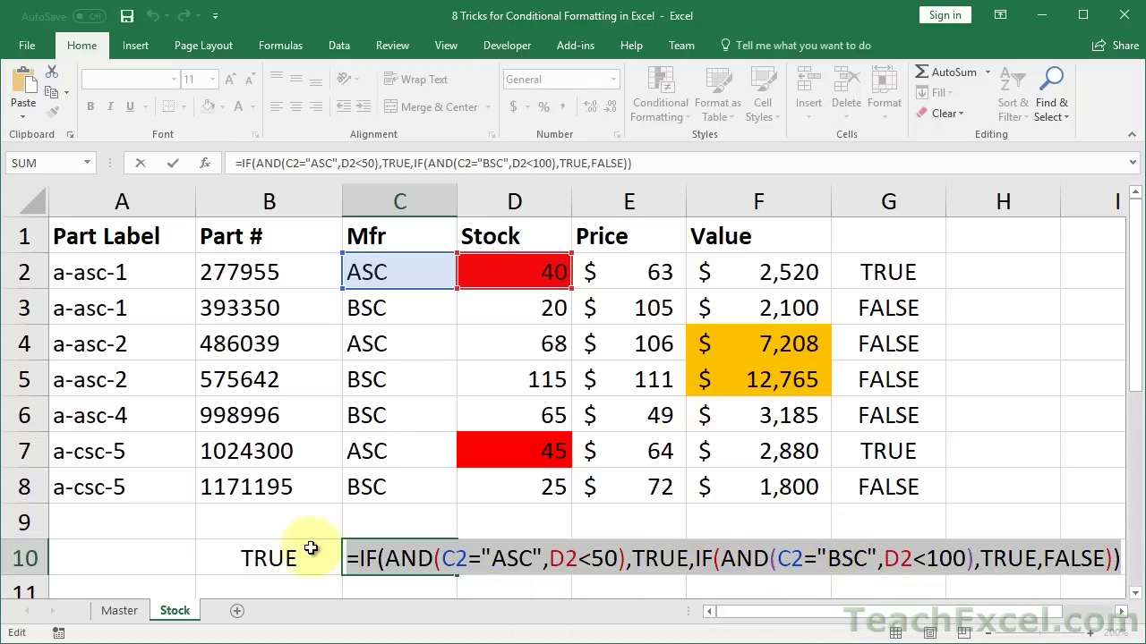
key(ctrl+Return)
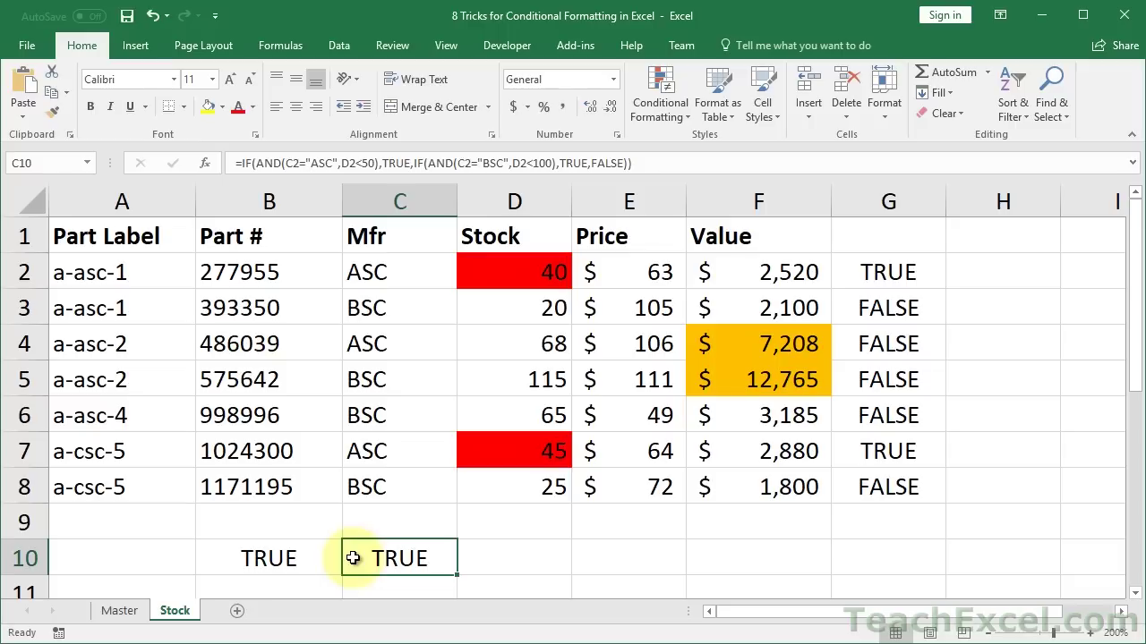
click(980, 269)
key(ctrl+v)
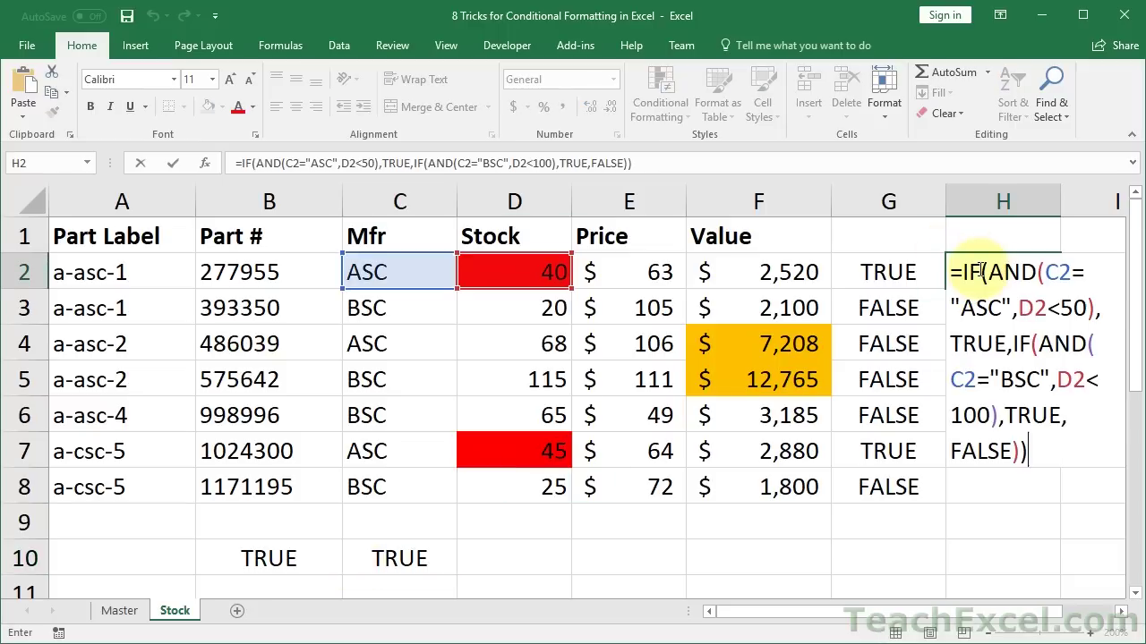
key(Return)
click(981, 270)
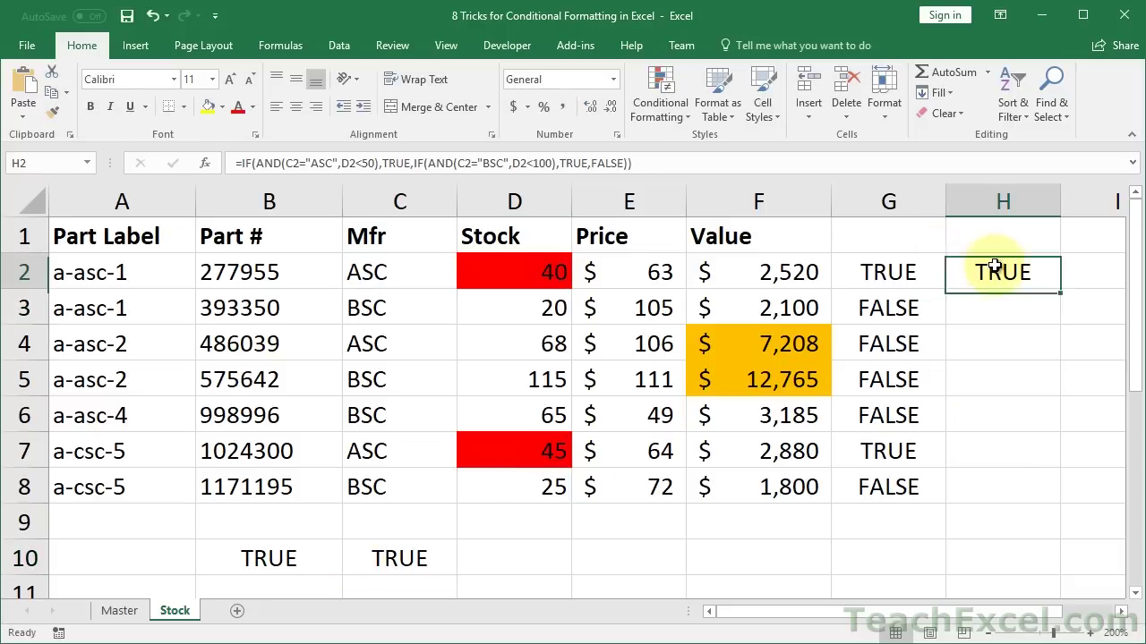
double_click(1057, 288)
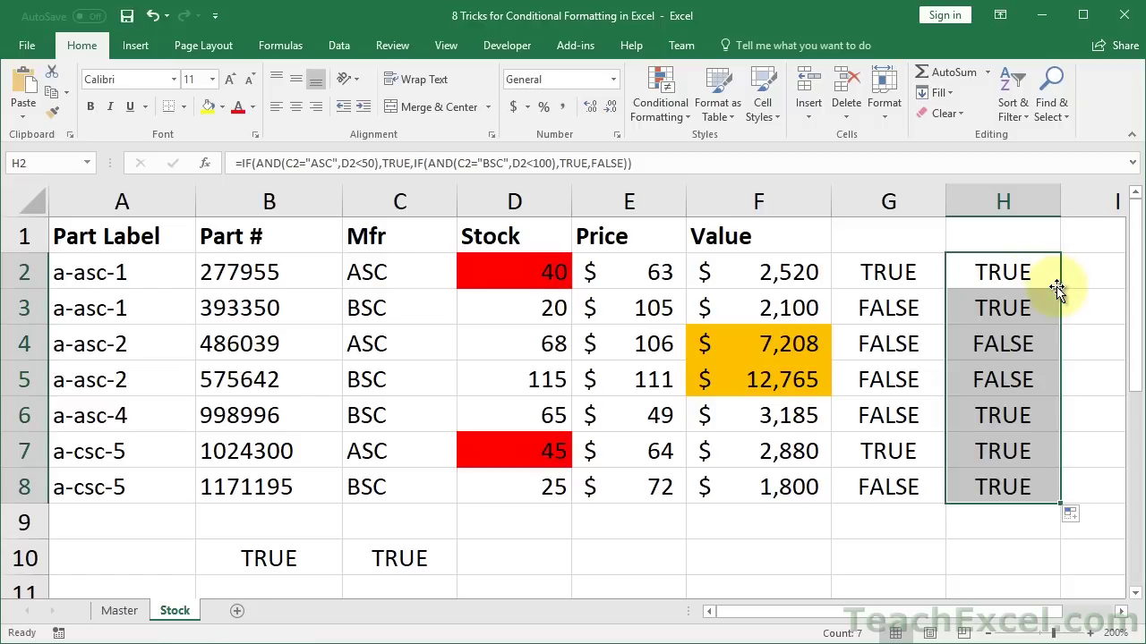
- Check the nested IF results in H2:H8 against each row's Mfr and Stock values
double_click(980, 486)
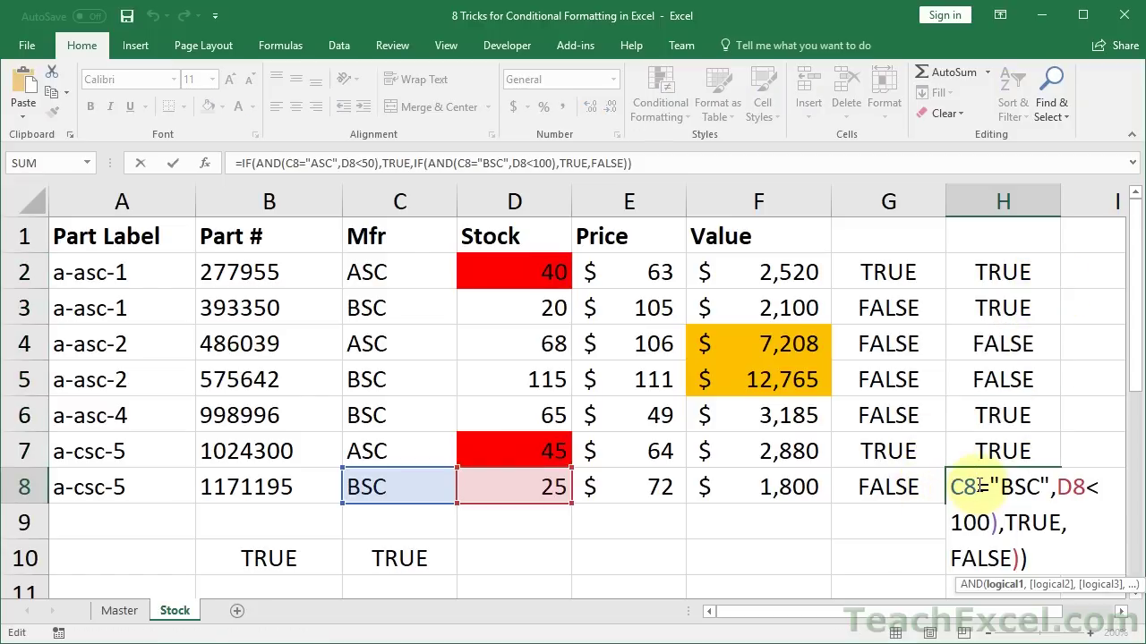
key(Escape)
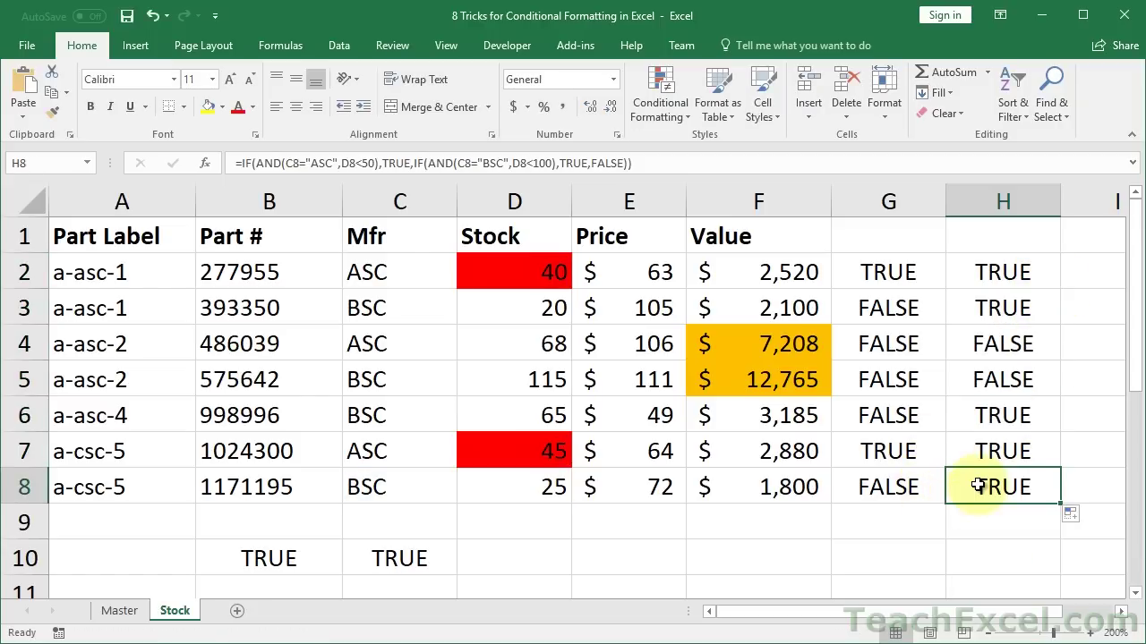
click(962, 277)
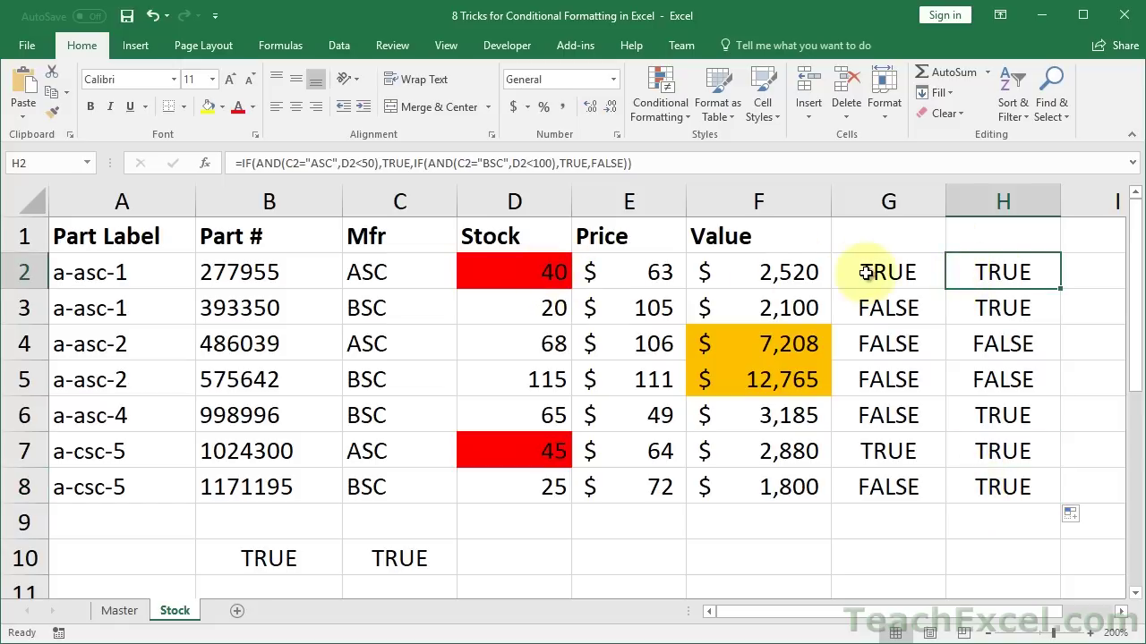
click(1007, 303)
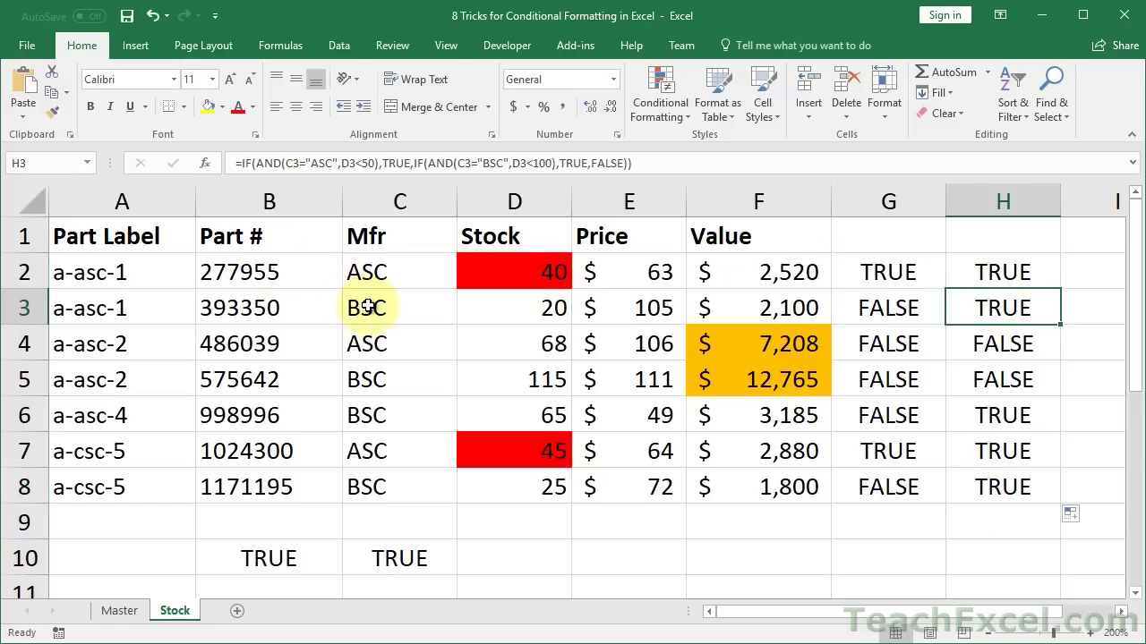
click(501, 299)
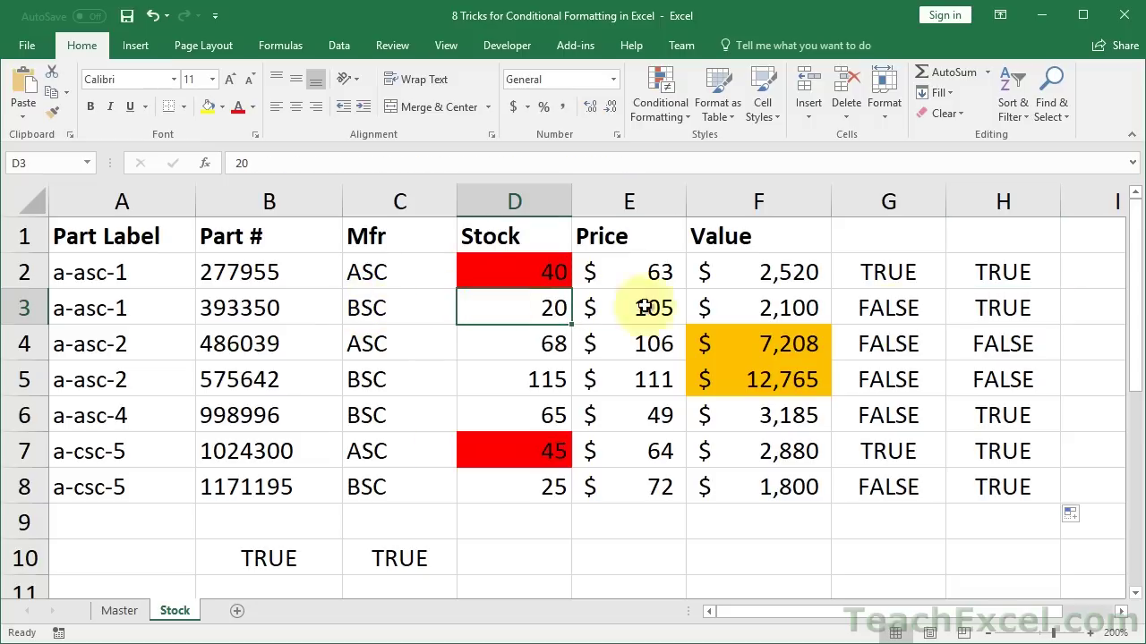
click(1005, 343)
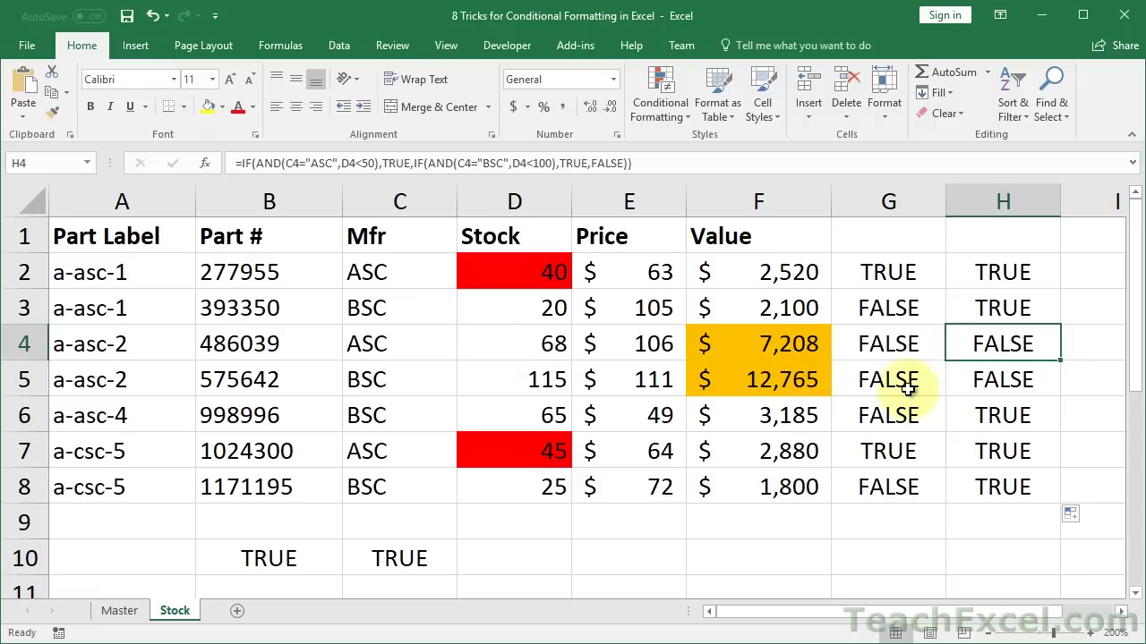
click(956, 378)
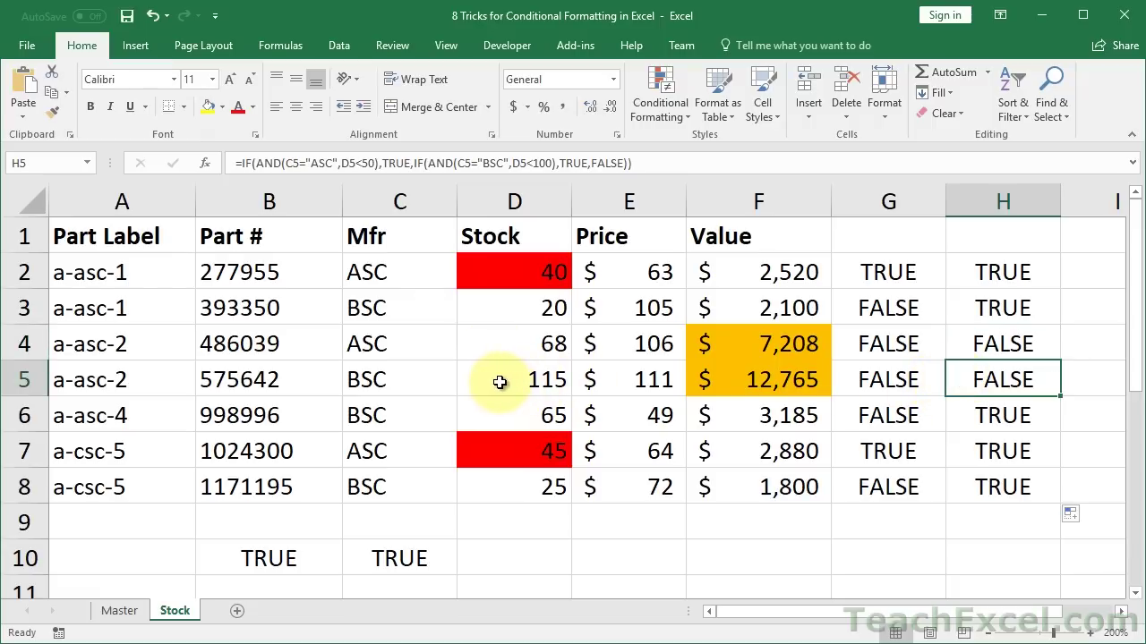
click(504, 385)
click(530, 410)
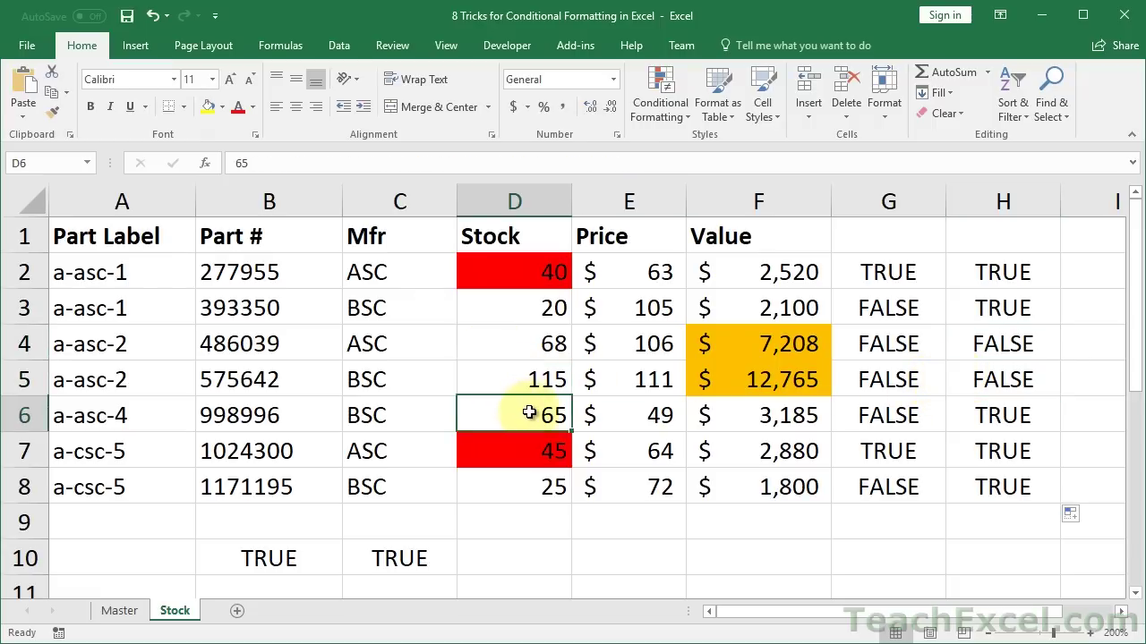
click(984, 417)
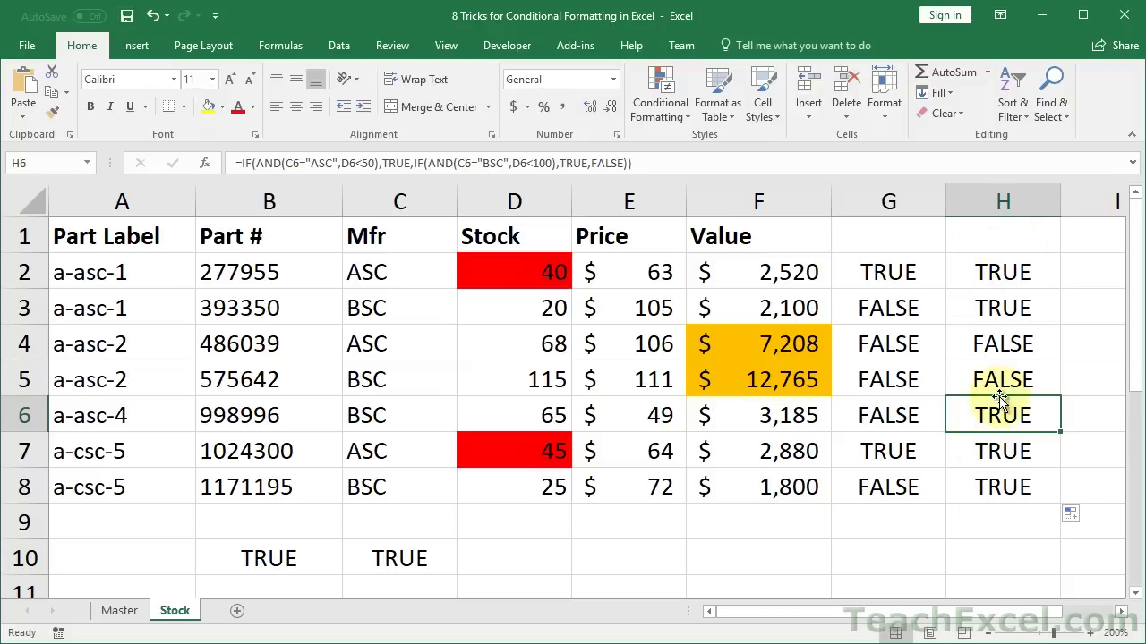
- Copy the full nested IF formula text from H2 with its references unchanged
double_click(981, 269)
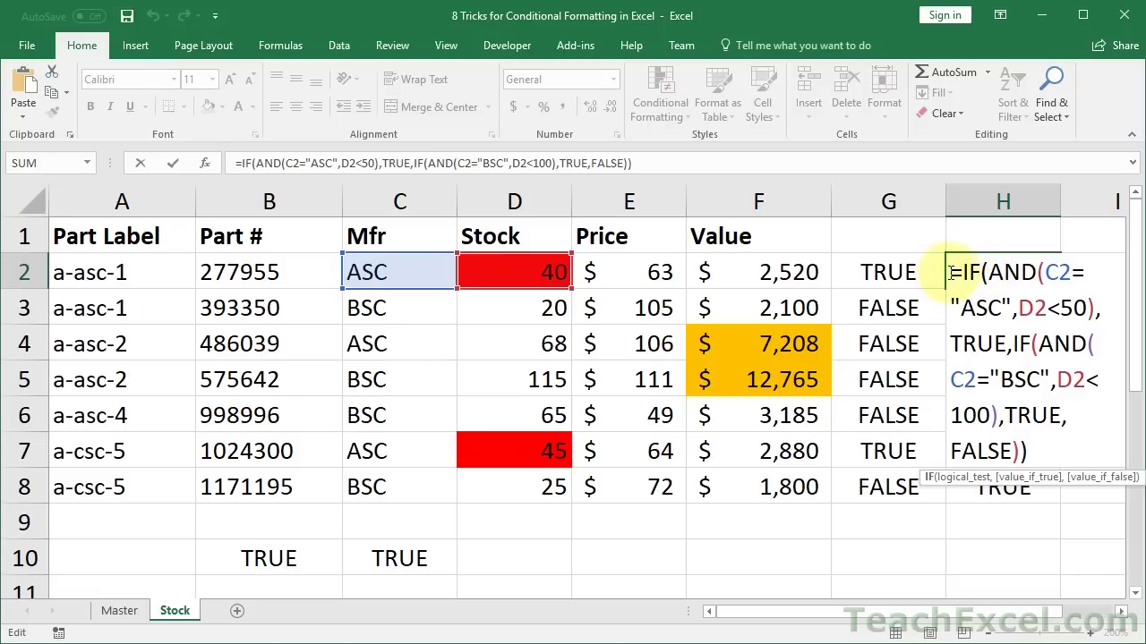
drag(951, 272, 1036, 457)
key(ctrl+Return)
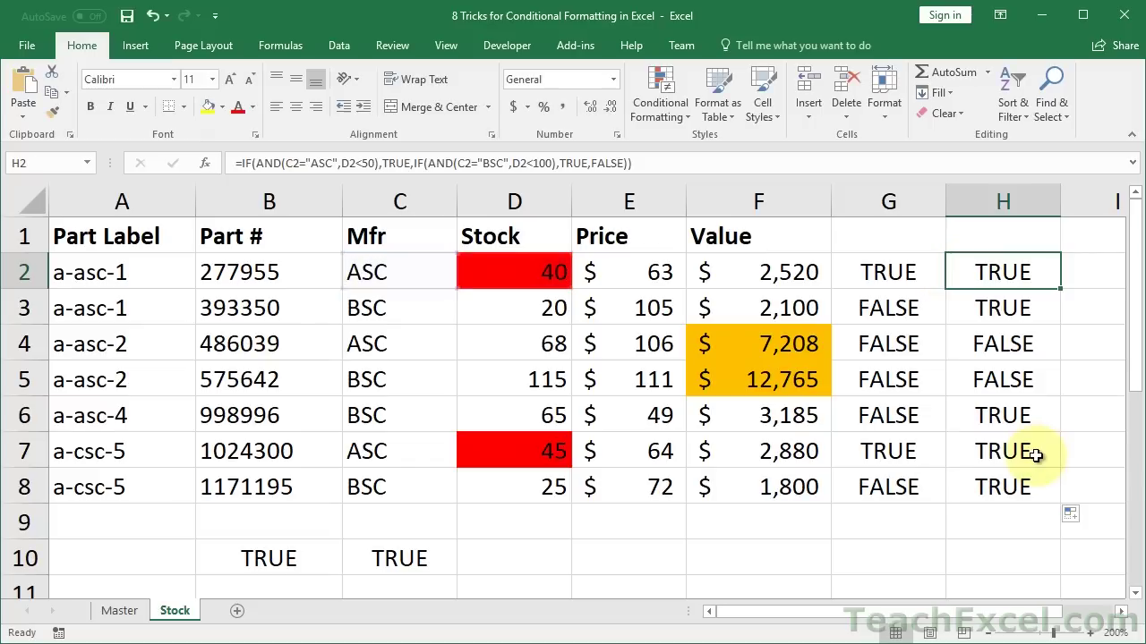
- Replace the formula in the red conditional formatting rule for D2:D8 with the copied nested IF formula and apply it
click(495, 268)
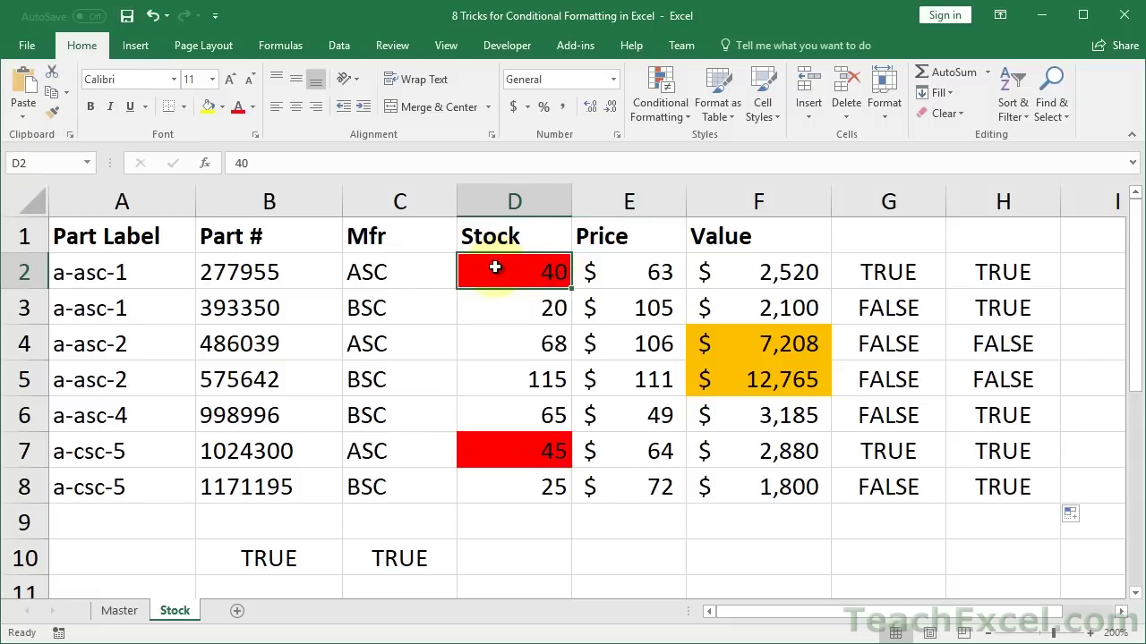
key(ctrl+shift+Down)
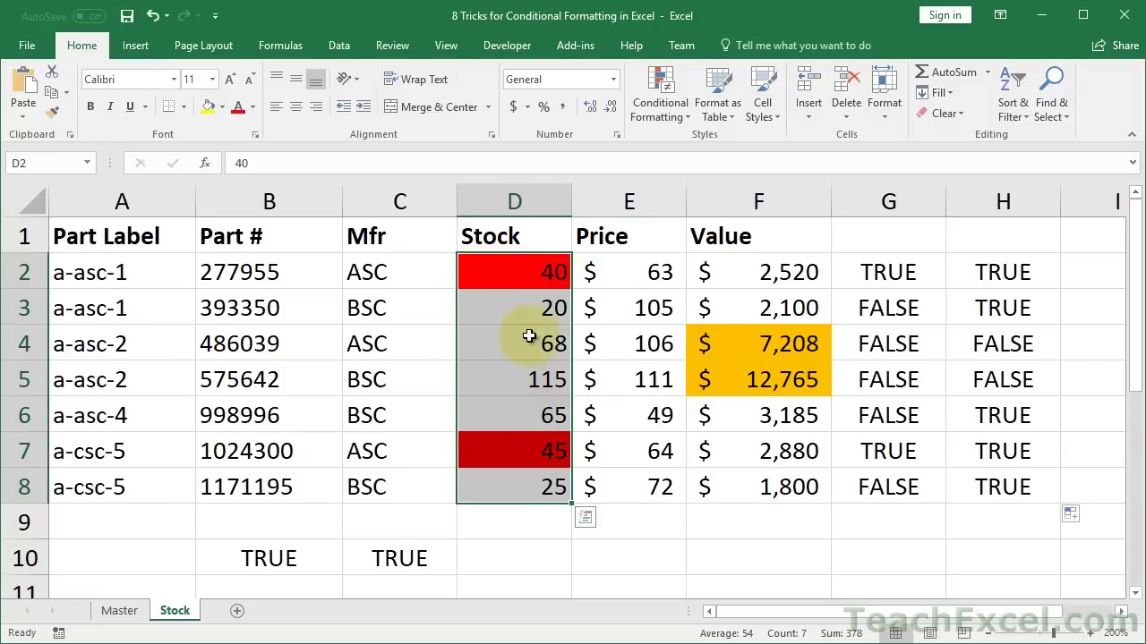
click(650, 118)
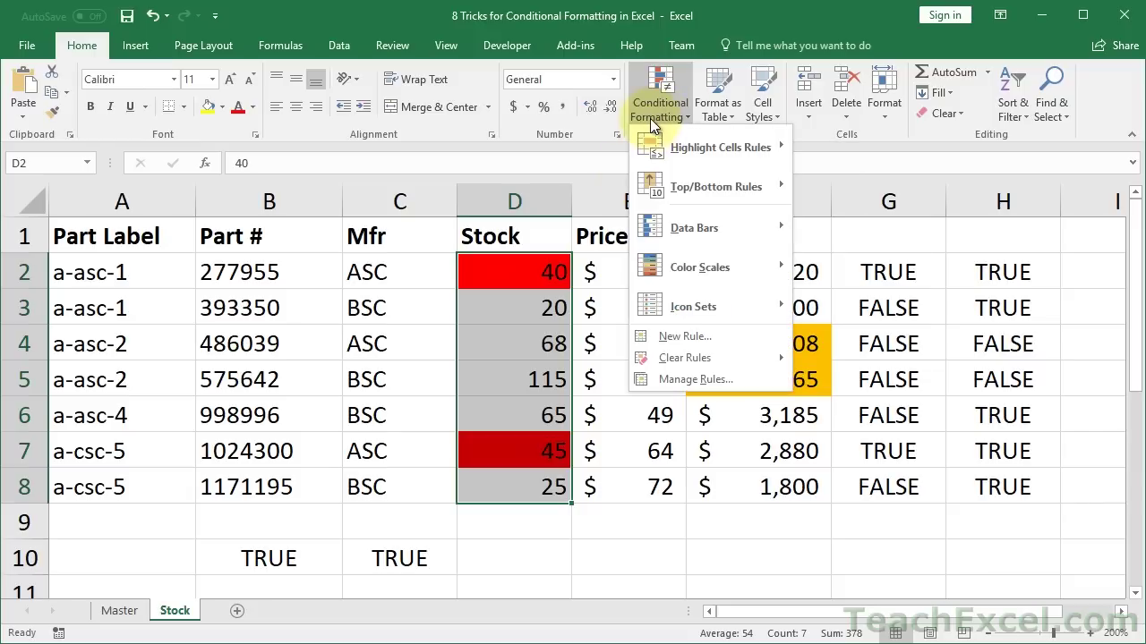
click(682, 380)
double_click(94, 281)
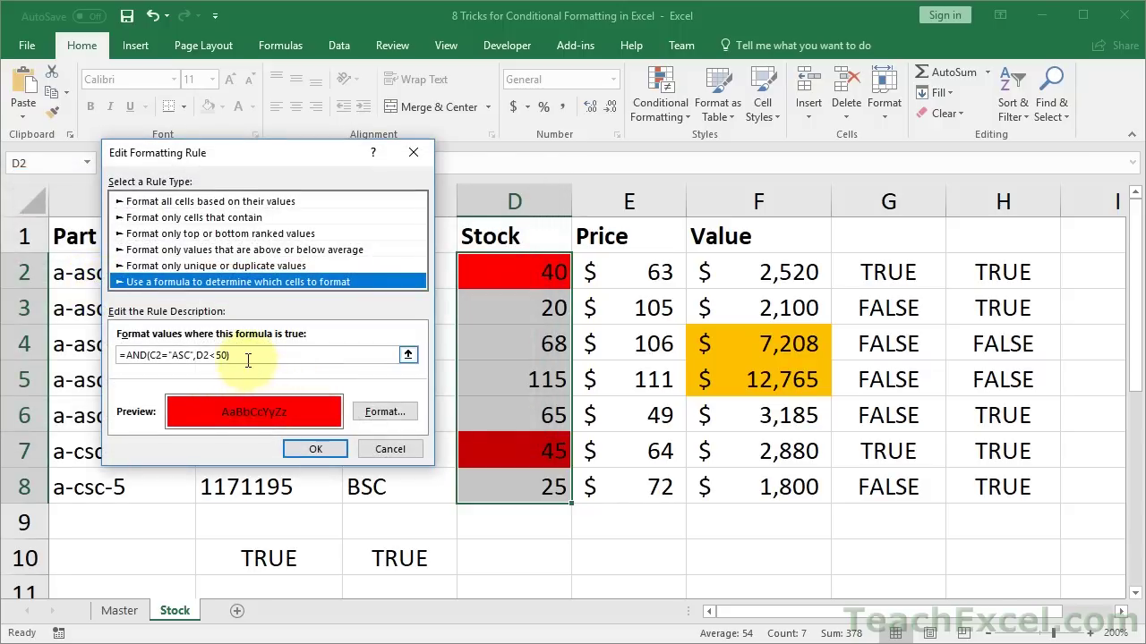
click(135, 355)
key(BackSpace)
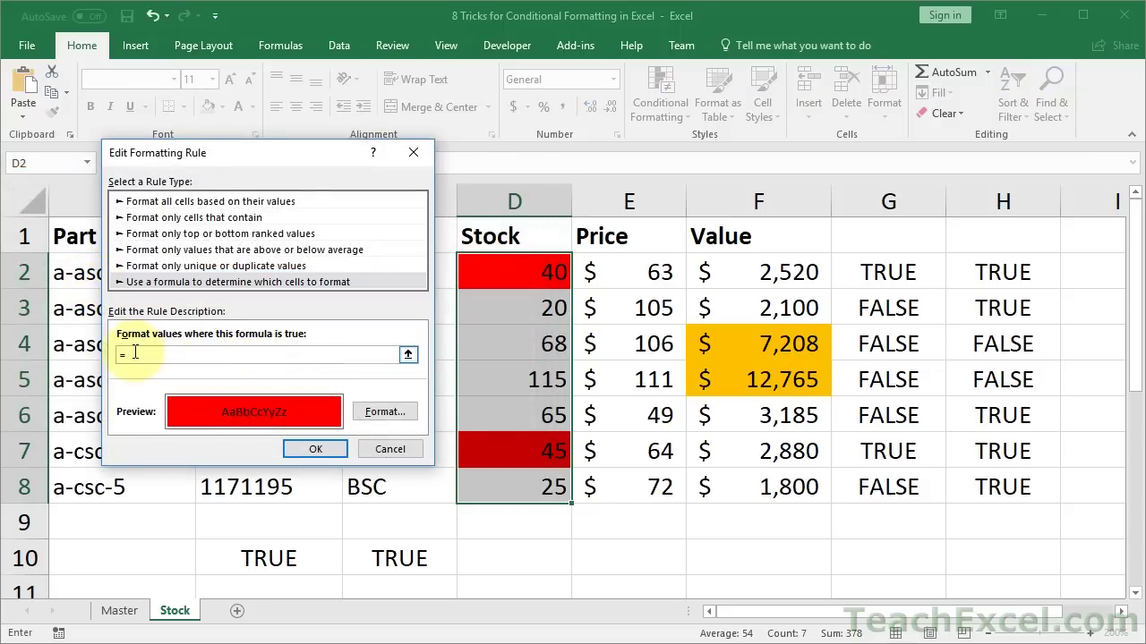
key(ctrl+v)
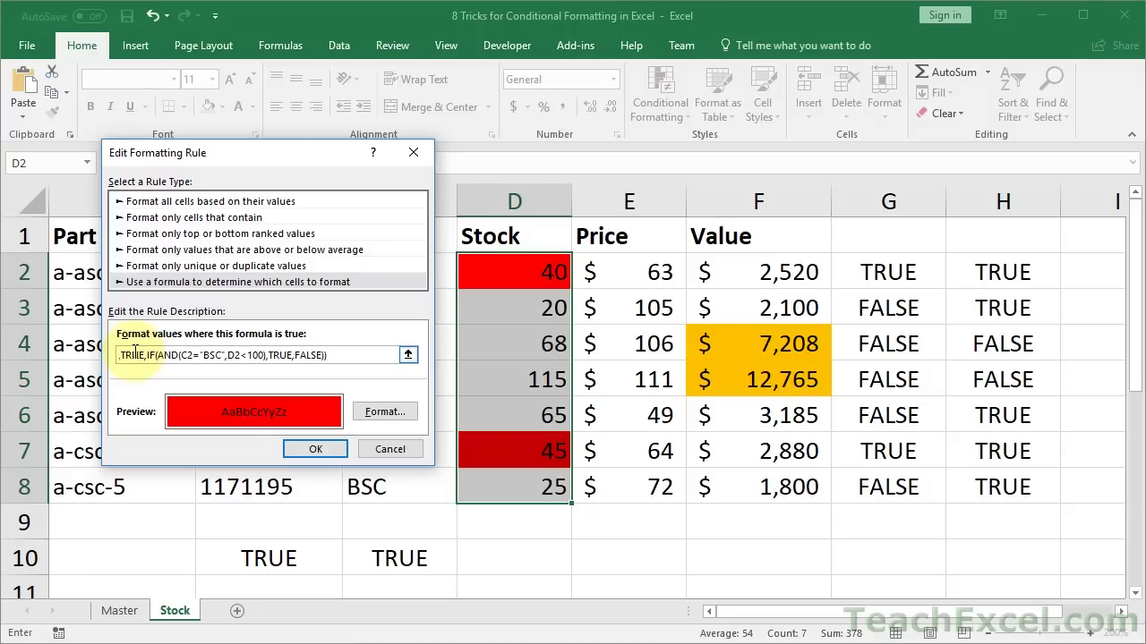
click(301, 454)
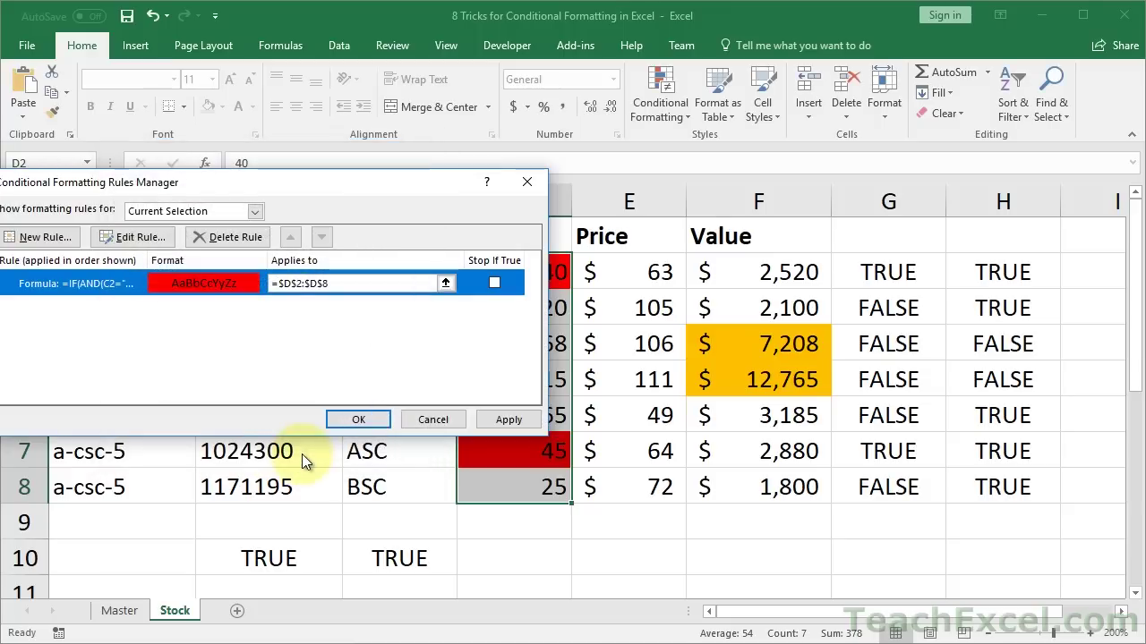
click(357, 420)
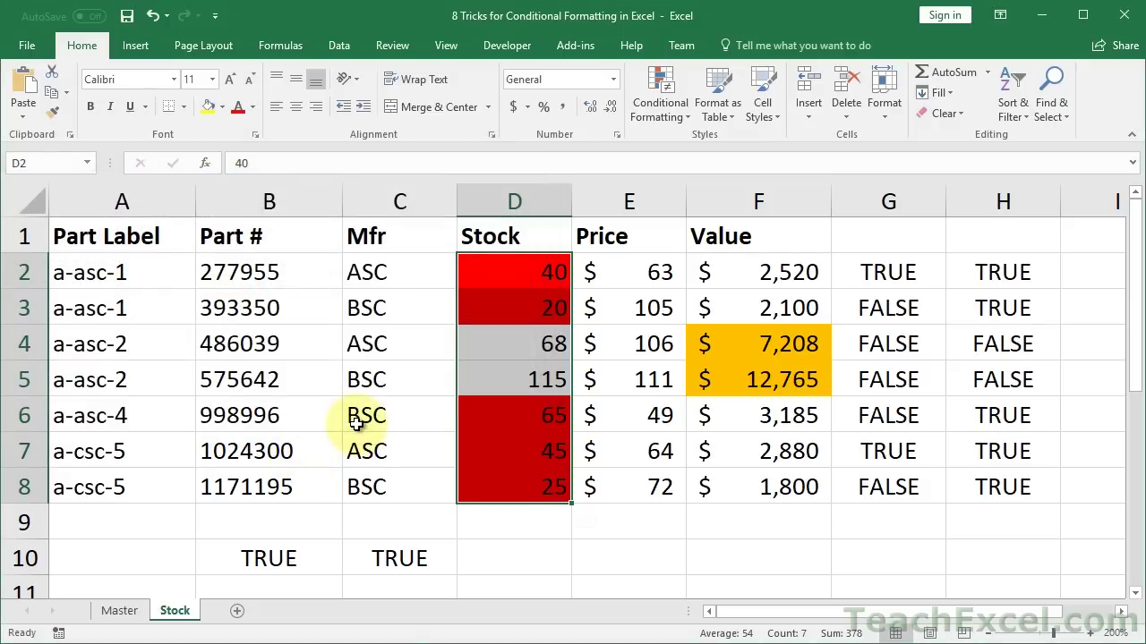
- Review the AND formula in B10 and compare it with the nested IF formula in C10
double_click(247, 559)
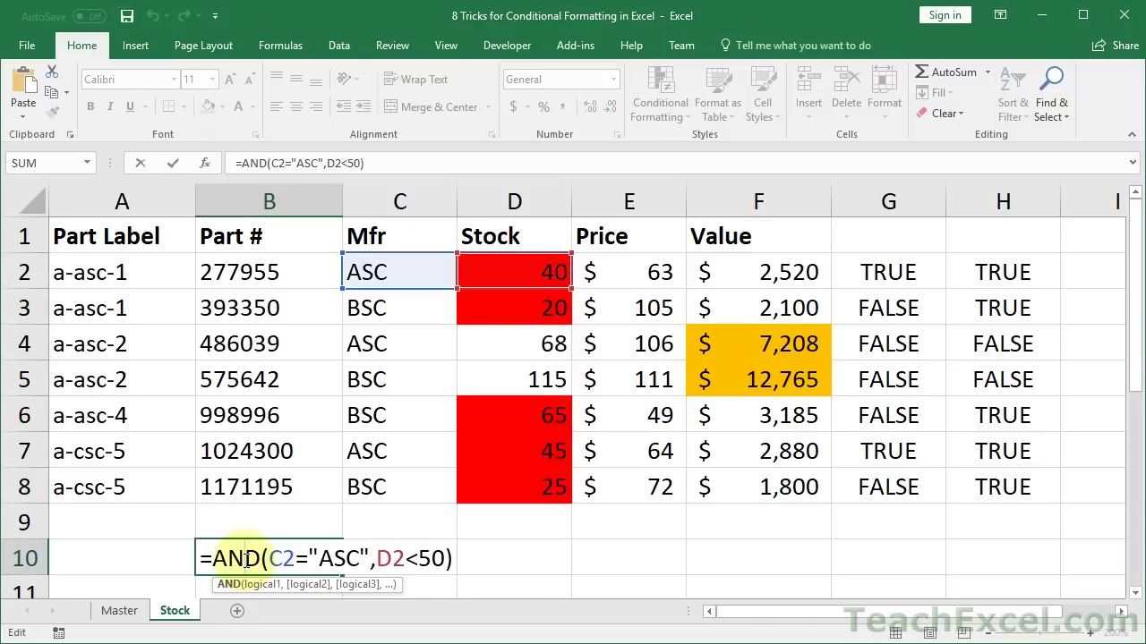
key(Escape)
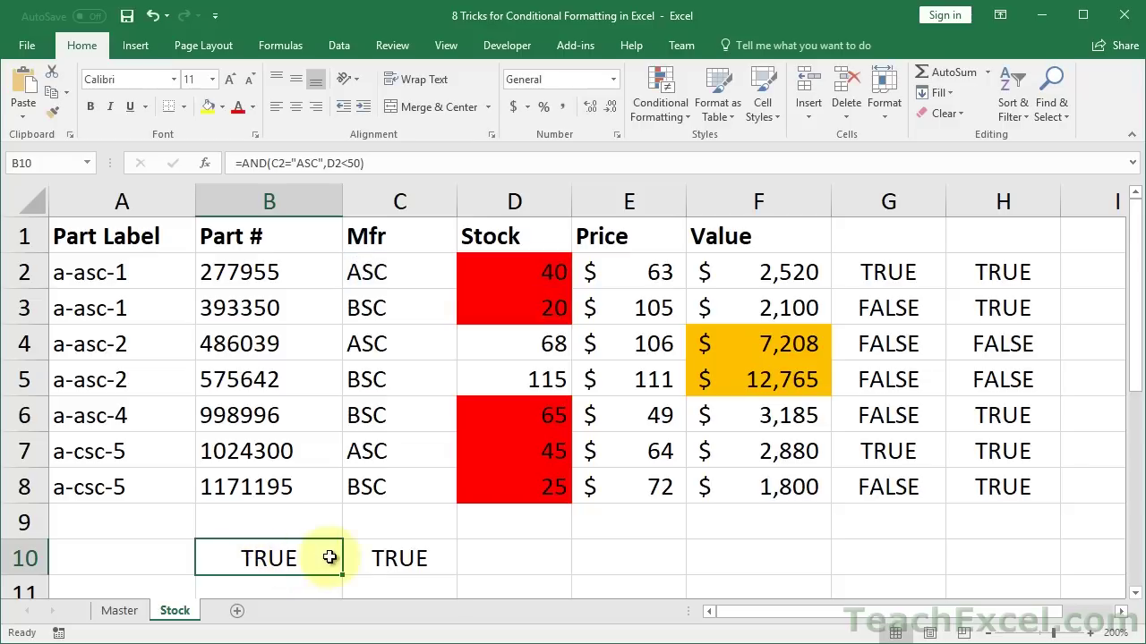
click(403, 555)
click(411, 535)
double_click(399, 557)
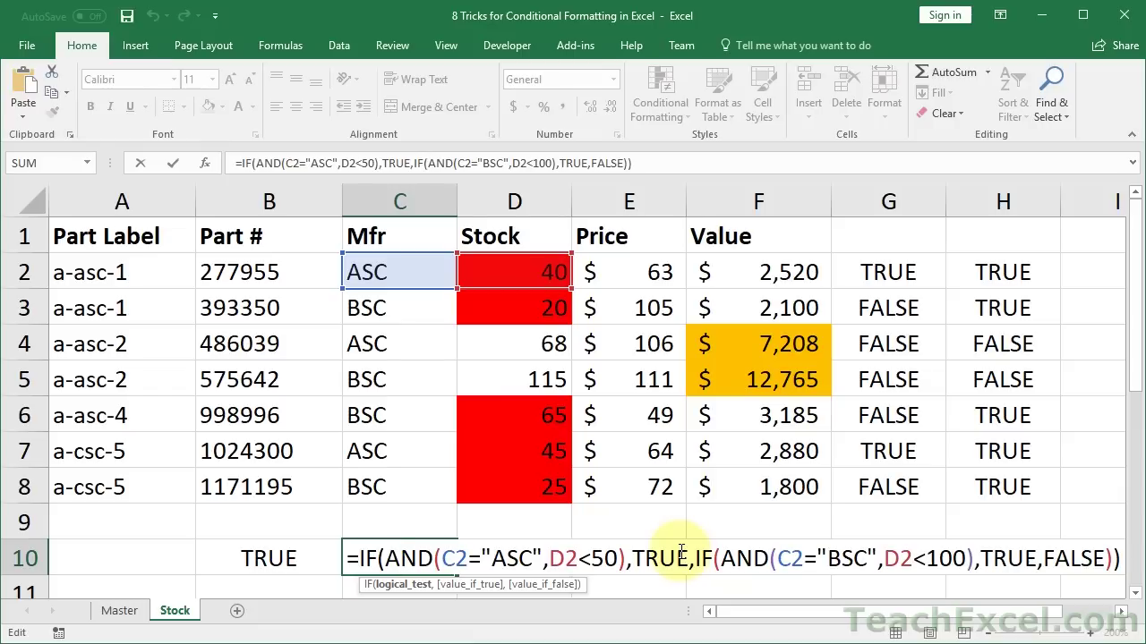
key(ctrl+Return)
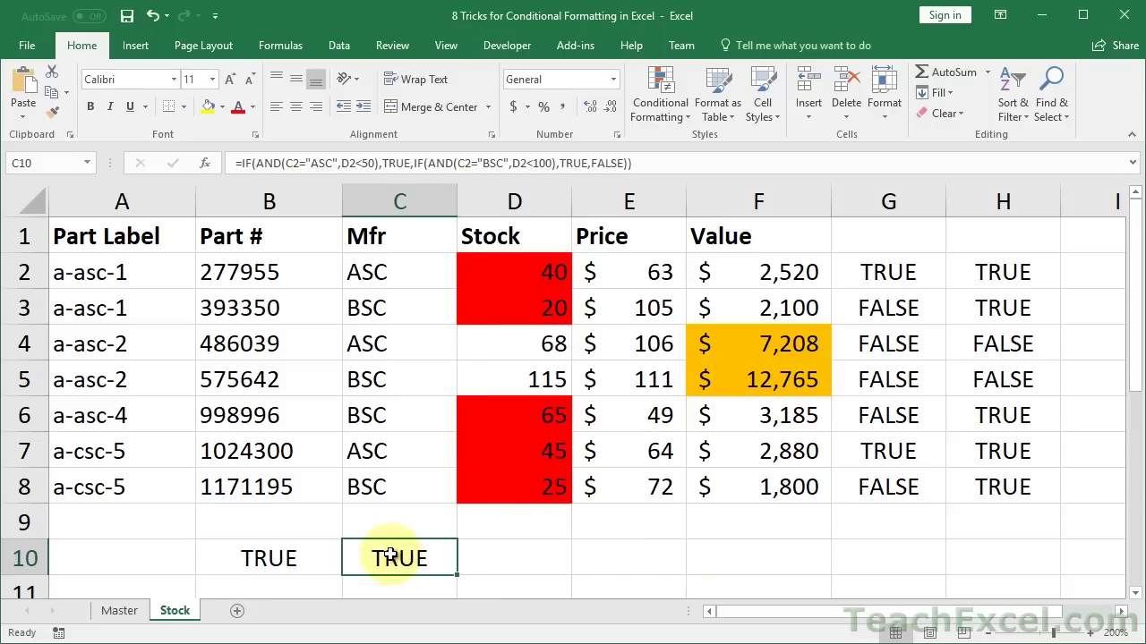
- Enter an OR formula in D10 with the AND(C2="ASC",D2<50) test copied from B10 as its first argument
double_click(304, 564)
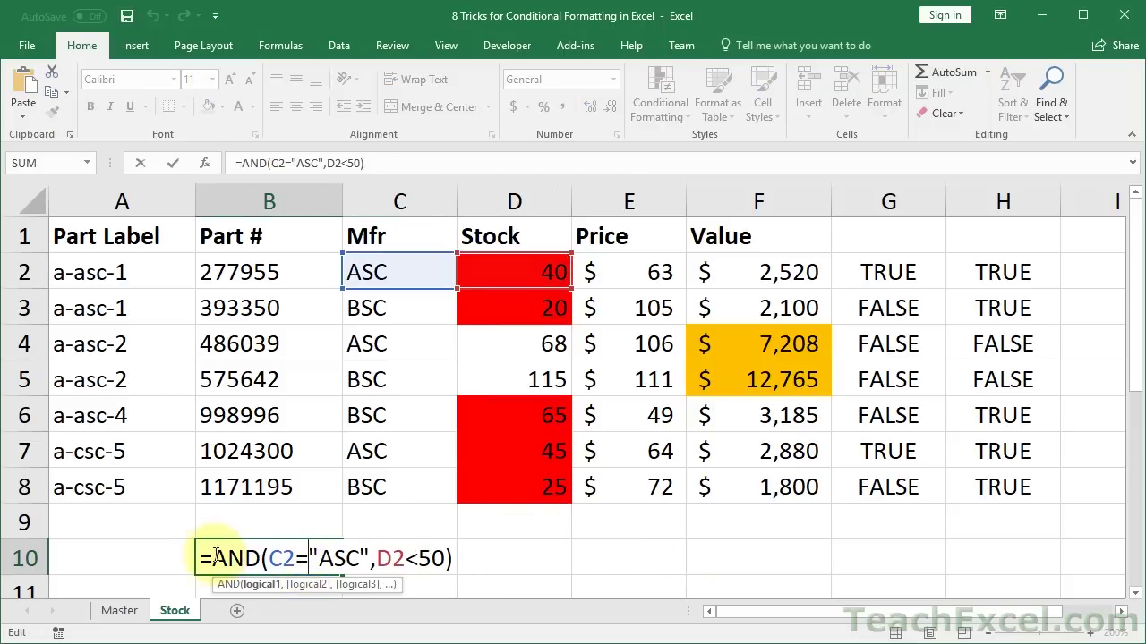
drag(213, 556, 517, 545)
key(Escape)
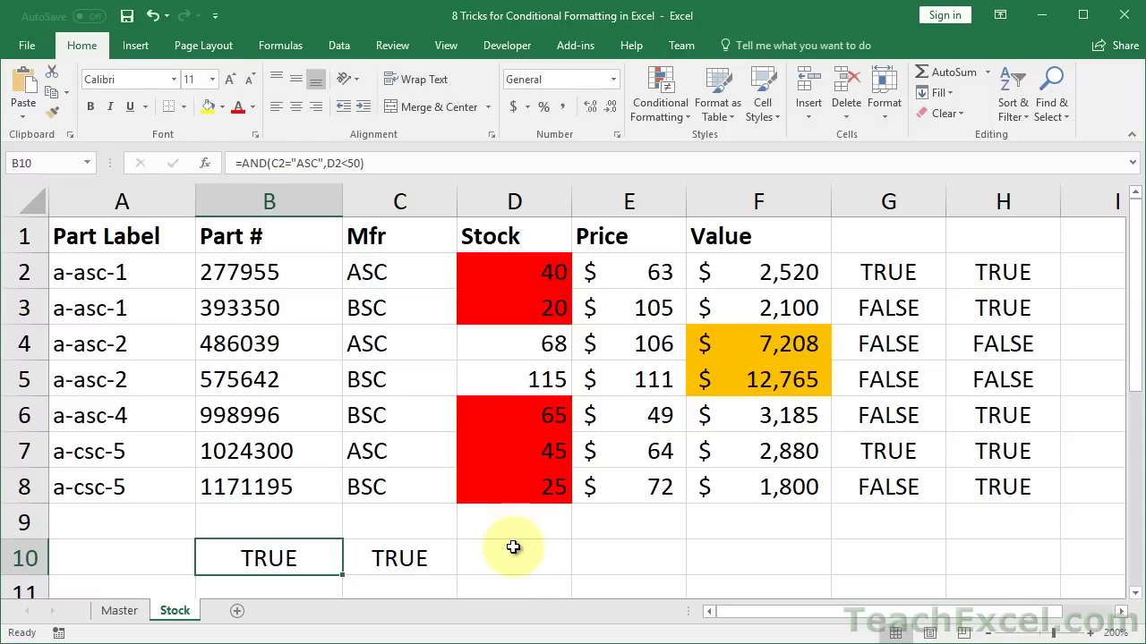
click(509, 552)
text(=or)
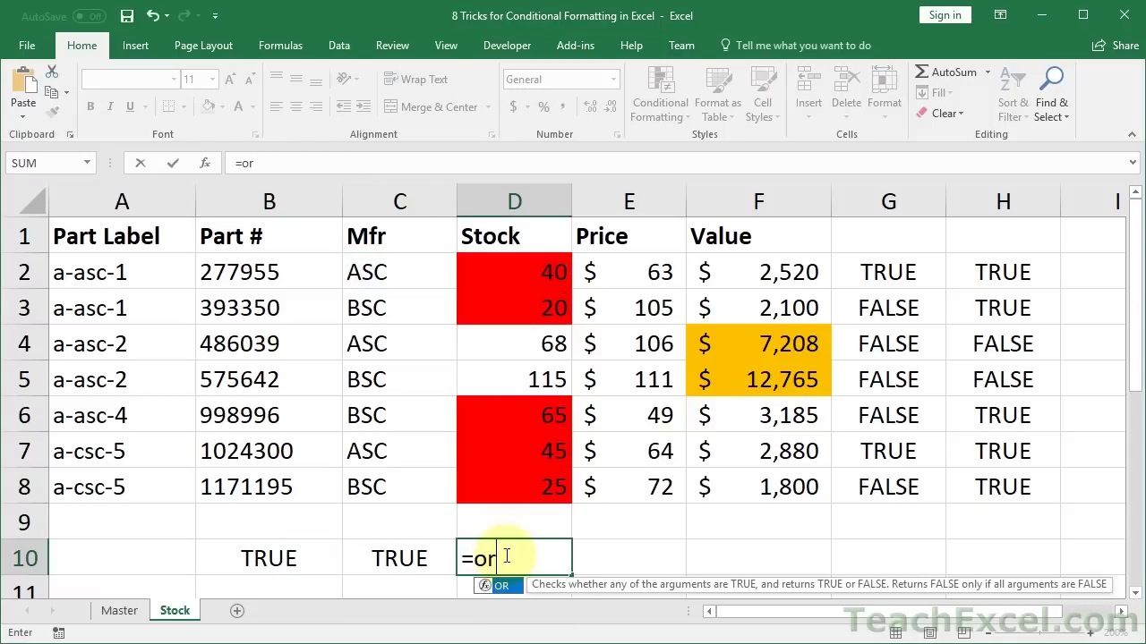
key(Tab)
text(AND(C2="ASC",D2<50))
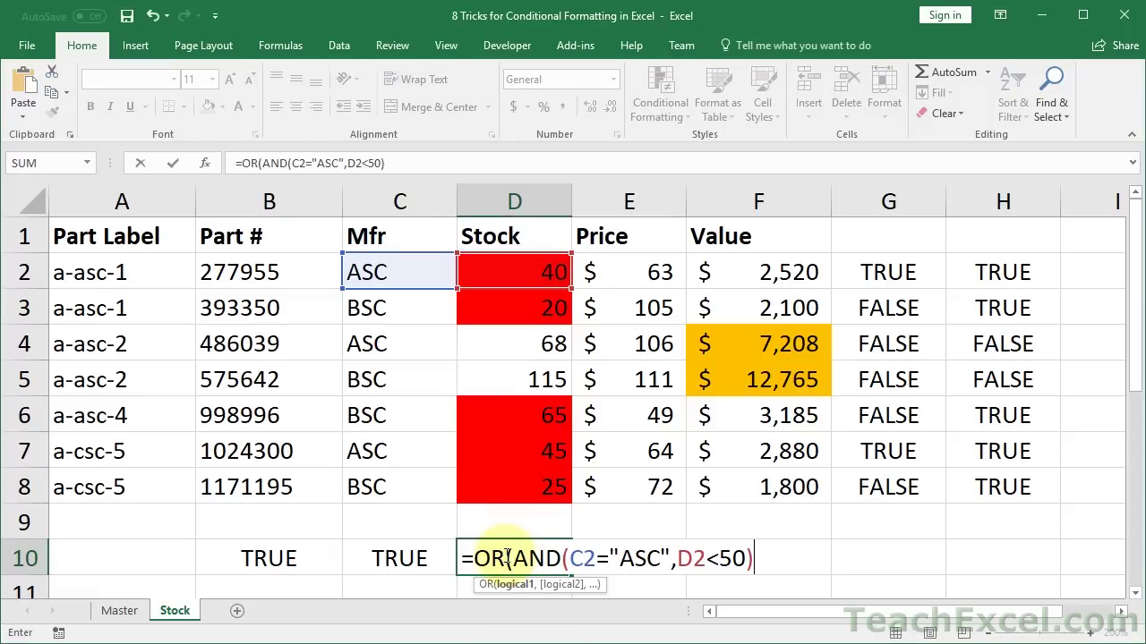
text())
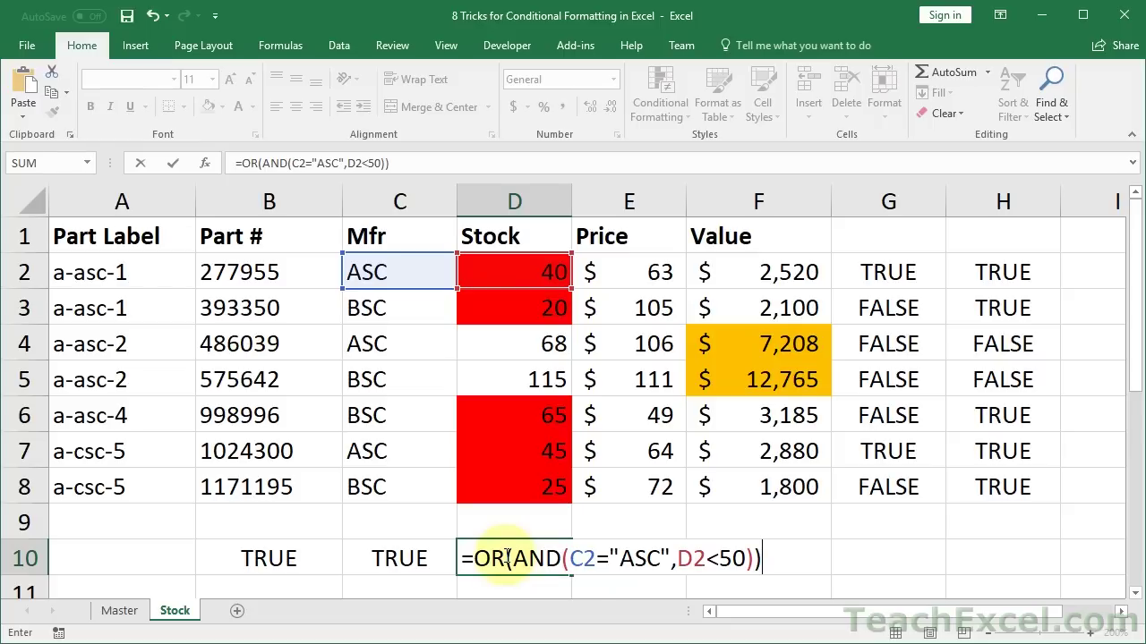
key(Return)
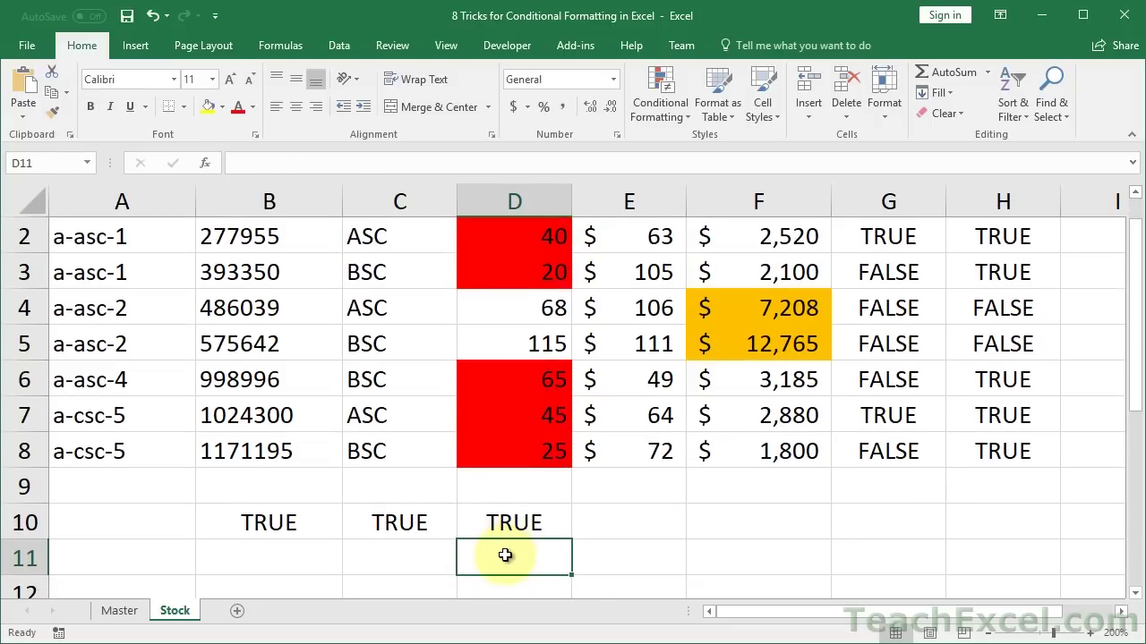
- Copy the AND(C2="BSC",D2<100) test out of the nested IF formula in C10
click(429, 524)
double_click(430, 524)
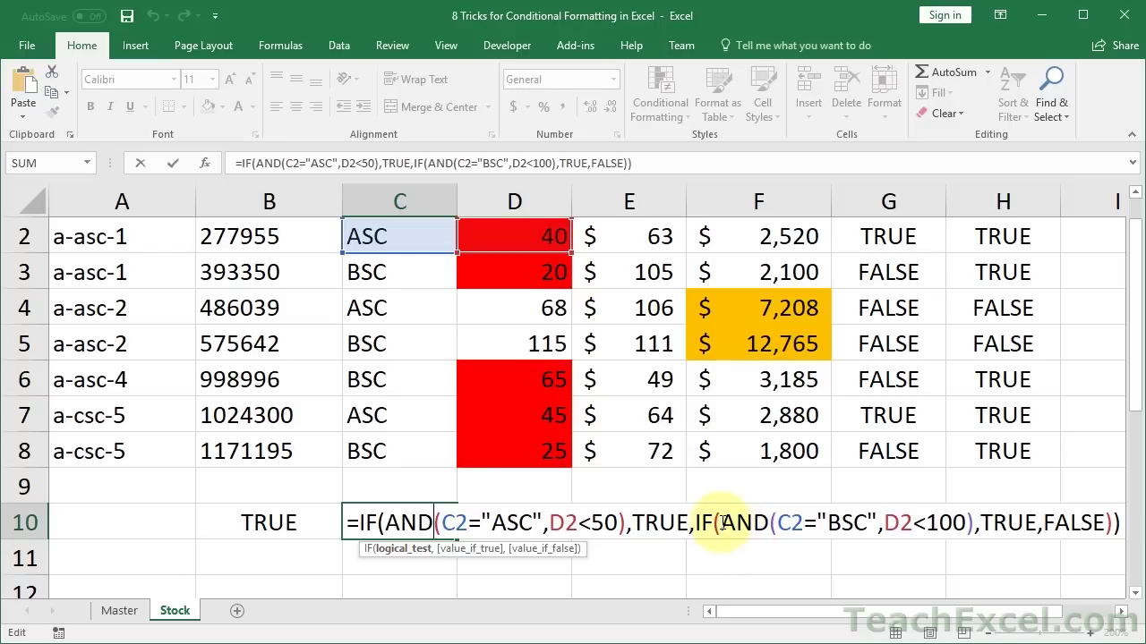
drag(720, 522, 975, 524)
key(ctrl+c)
key(Escape)
- Add the copied AND(C2="BSC",D2<100) test as the second argument of the OR formula in D10
click(512, 524)
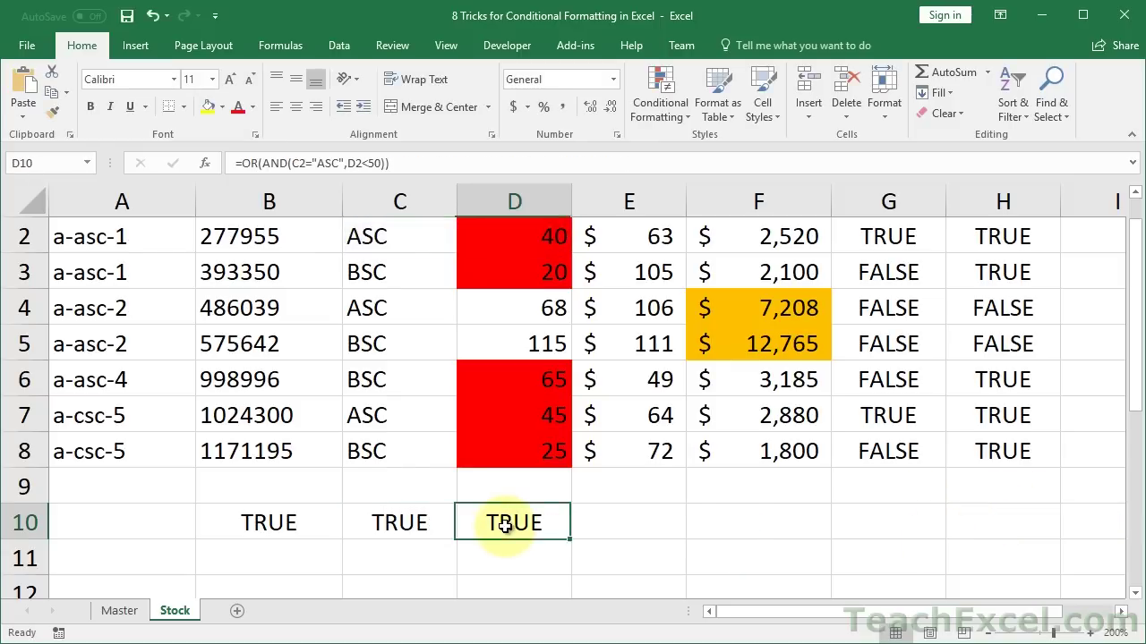
double_click(506, 524)
click(752, 523)
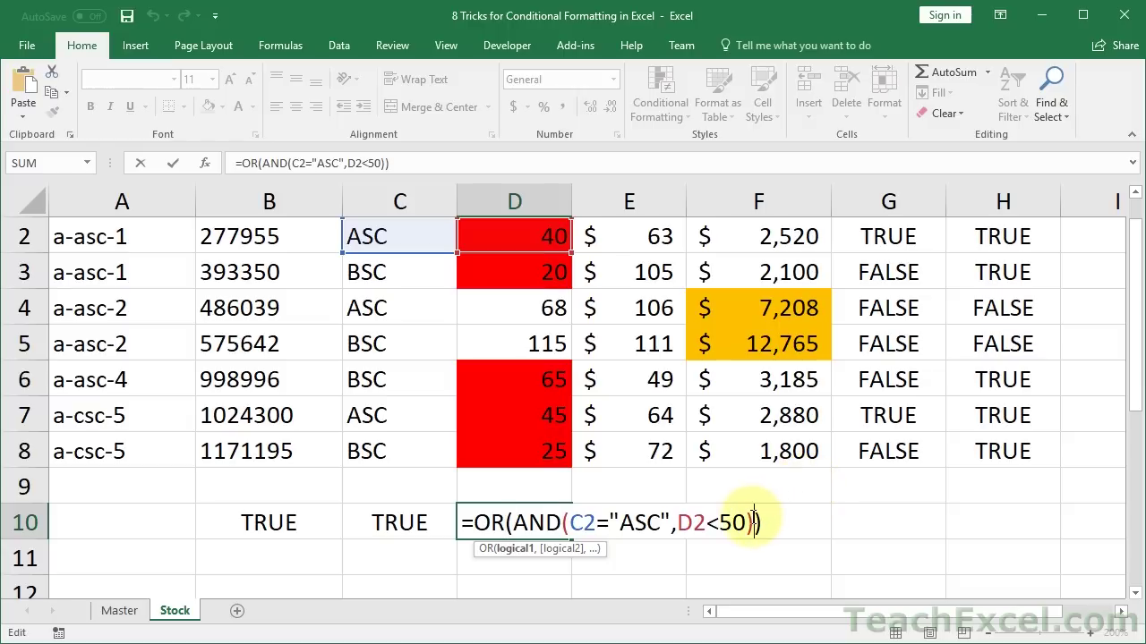
text(,)
key(ctrl+v)
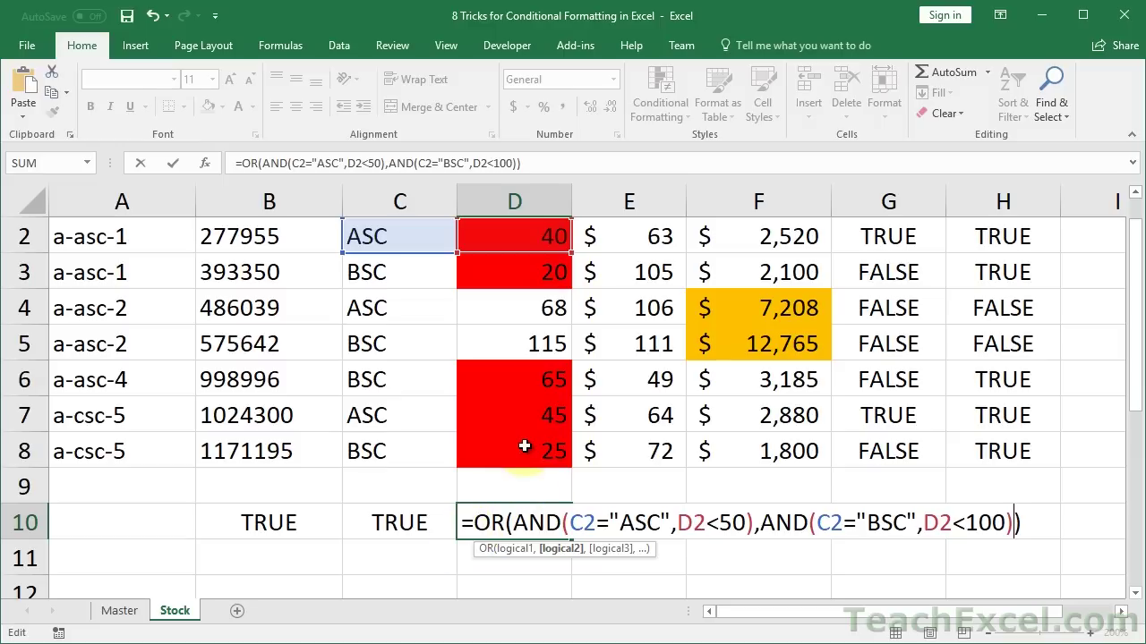
scroll(526, 450, up, 1)
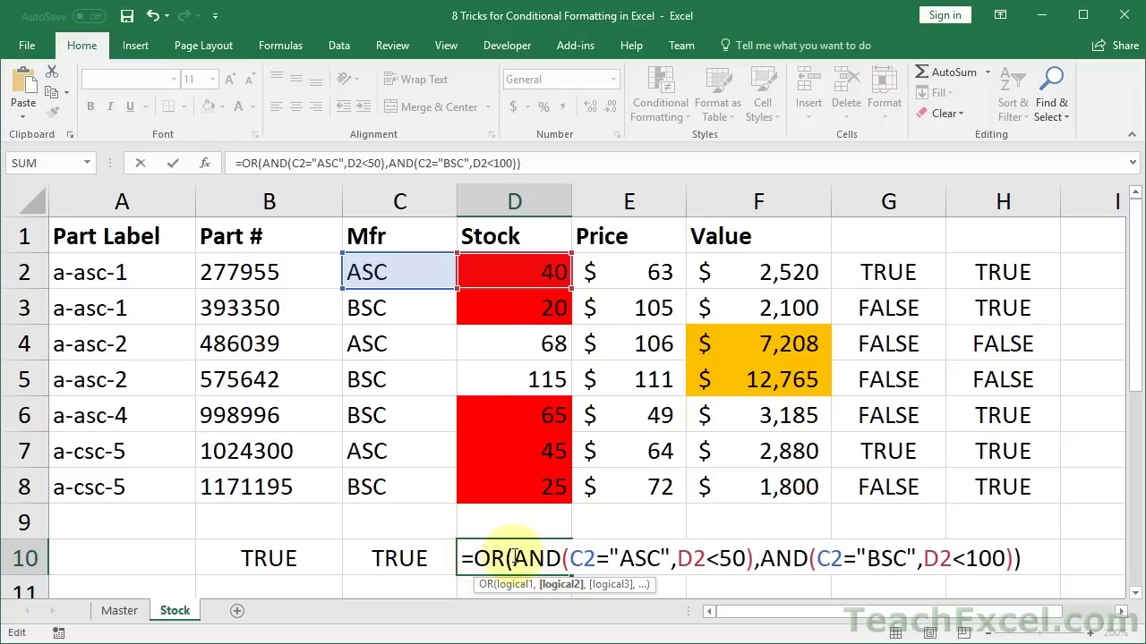
drag(515, 556, 756, 562)
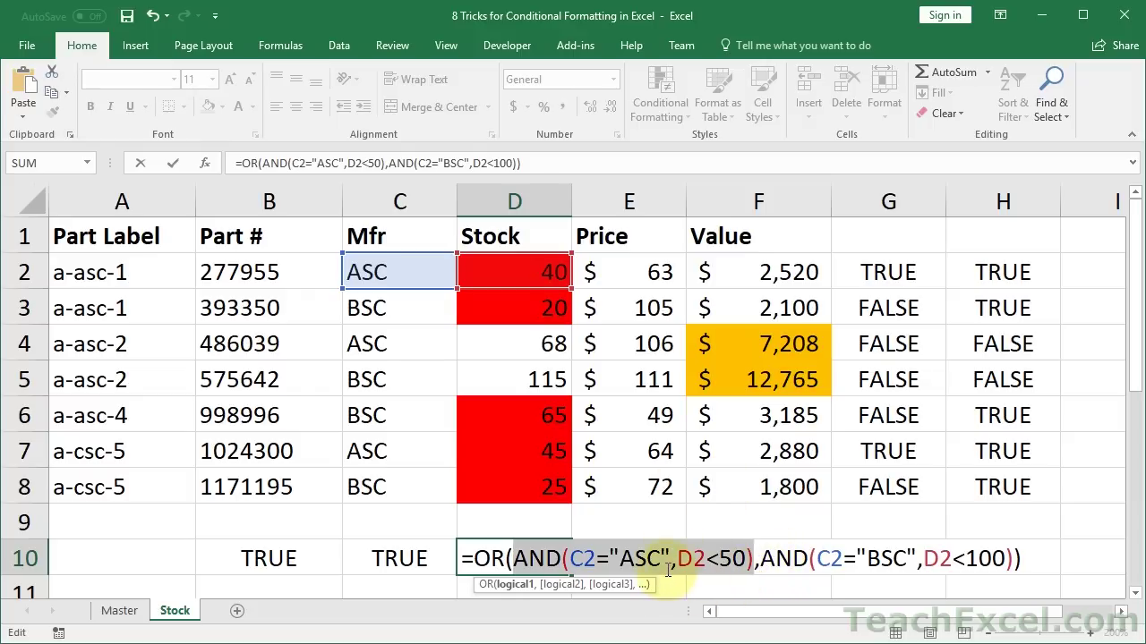
- Finish the OR formula in D10 and copy its full text
key(Return)
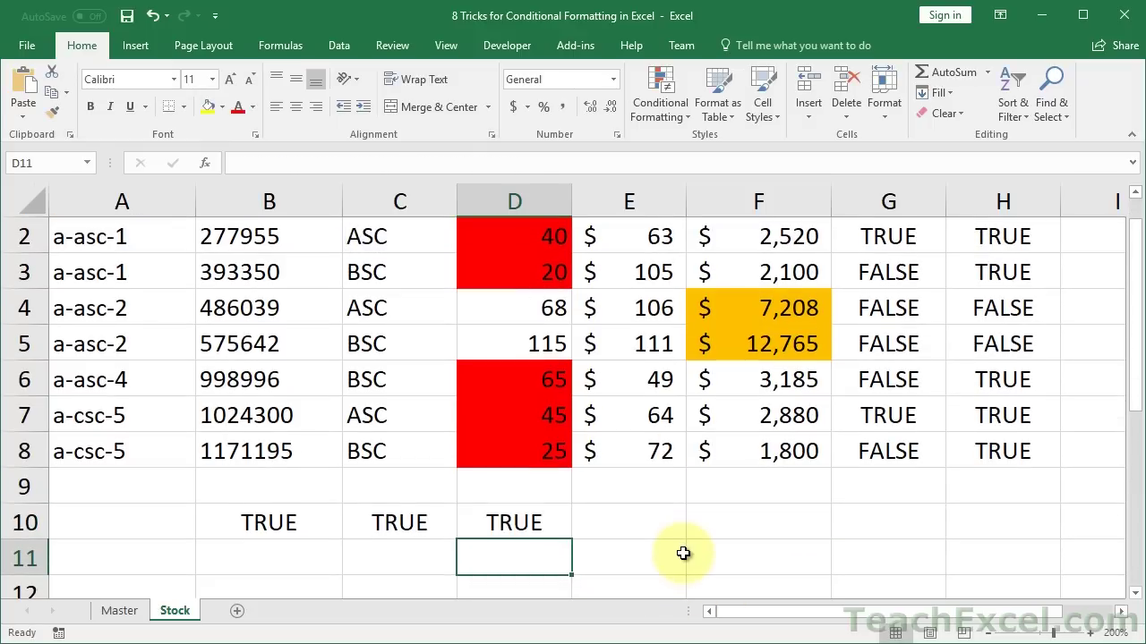
double_click(503, 529)
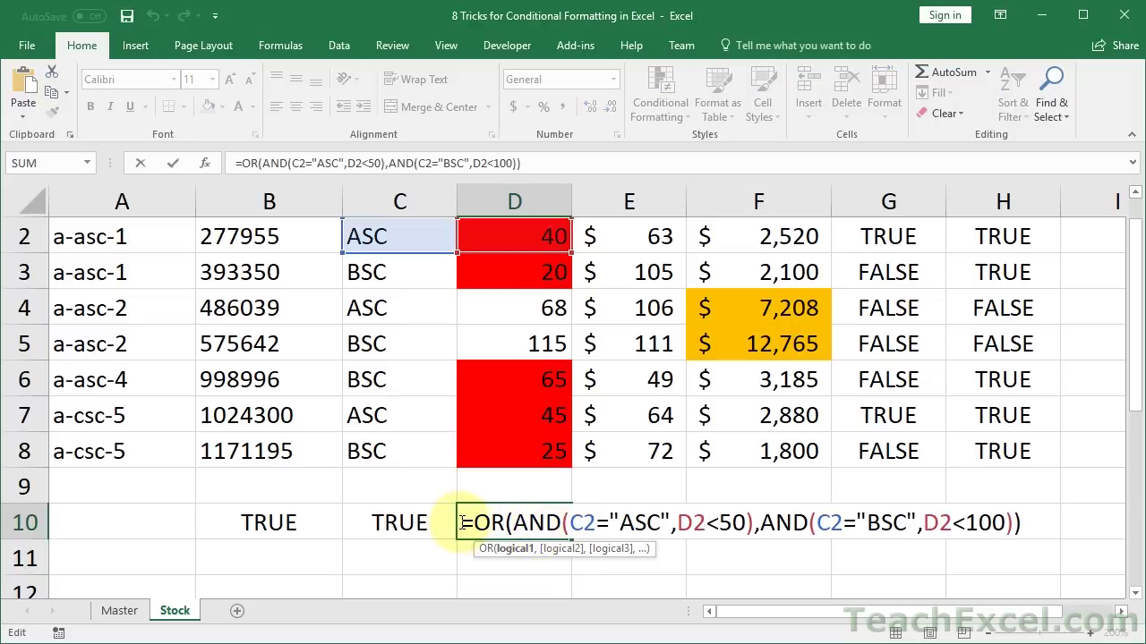
drag(464, 522, 1075, 534)
key(ctrl+c)
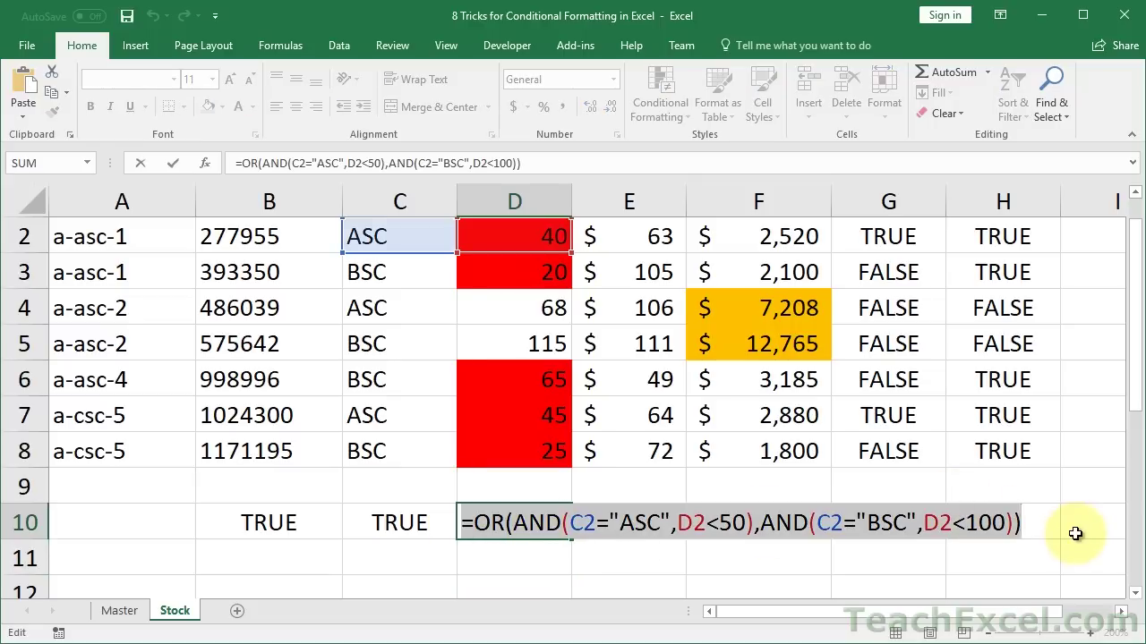
key(Escape)
- Paste the copied OR formula into I2 and fill it down through I8
scroll(1069, 529, up, 1)
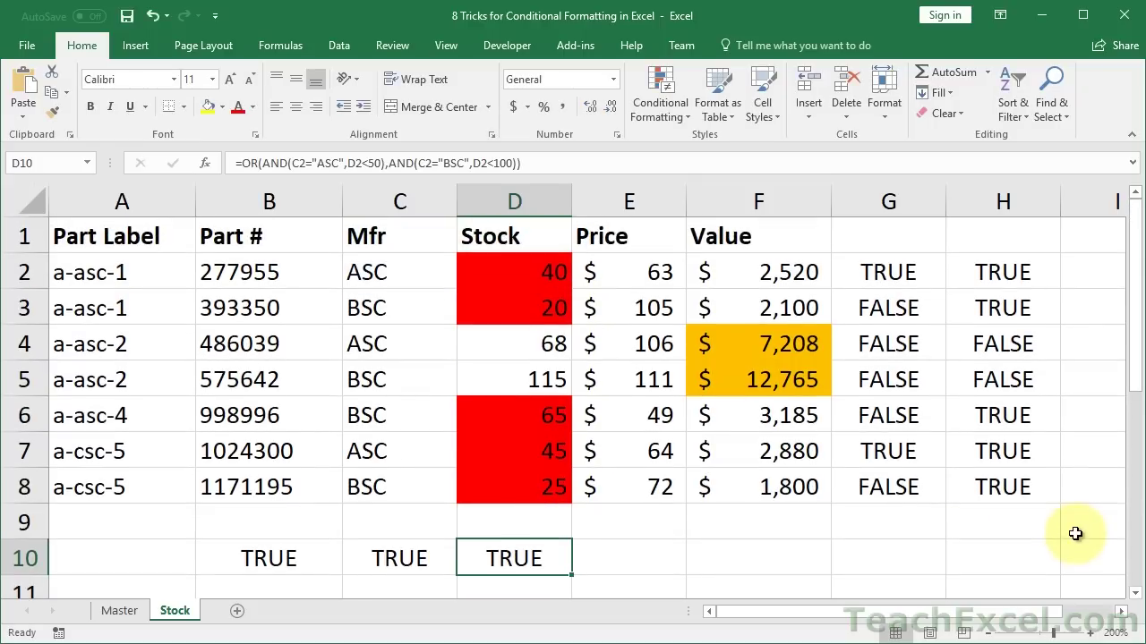
click(1081, 270)
key(ctrl+v)
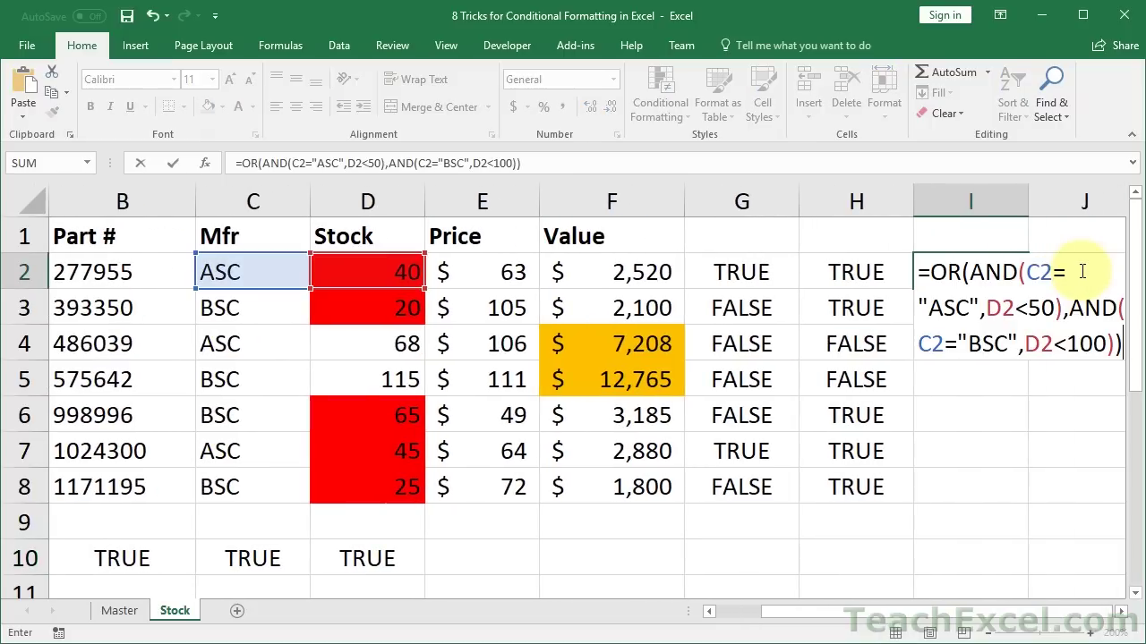
key(ctrl+Return)
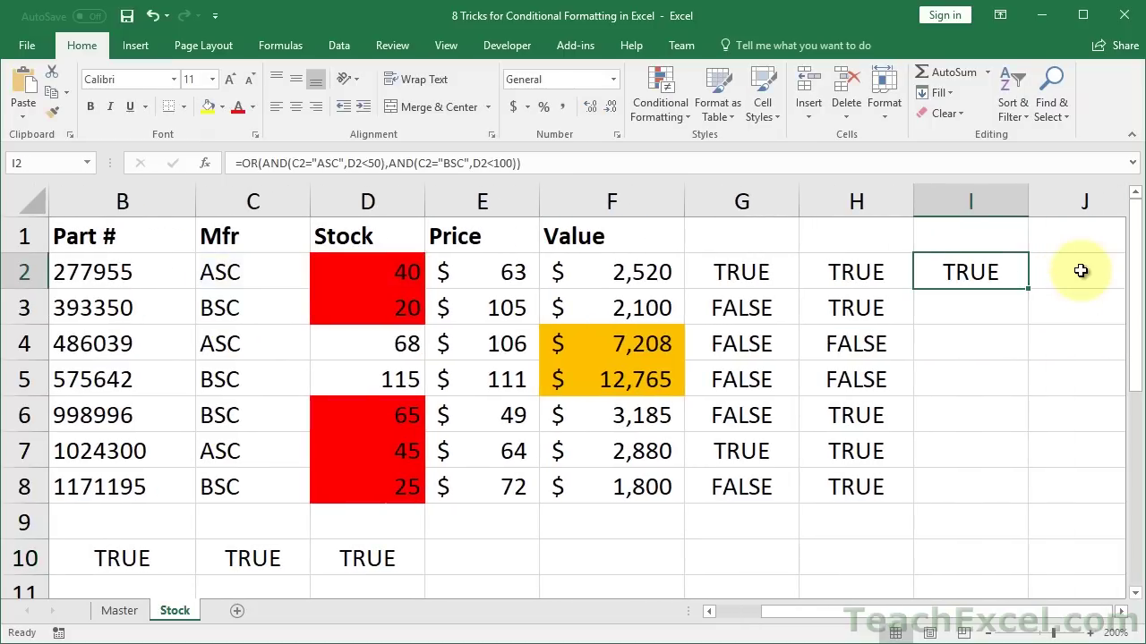
double_click(1028, 288)
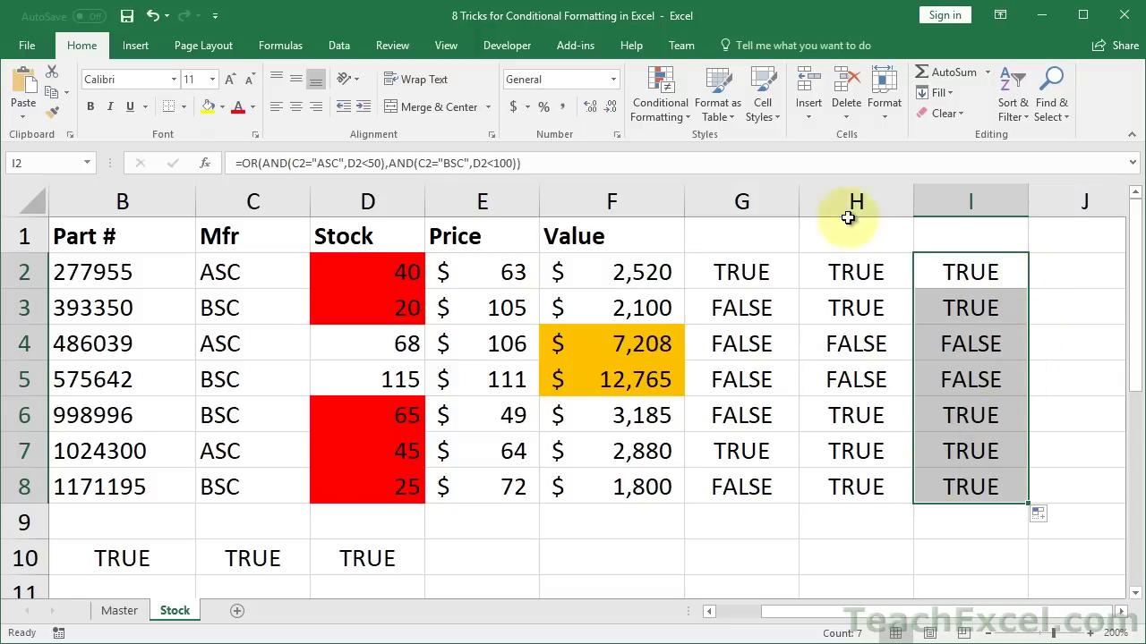
- Compare the nested IF formula in H2 with the OR formula in I2, including the IF's TRUE result arguments
double_click(879, 271)
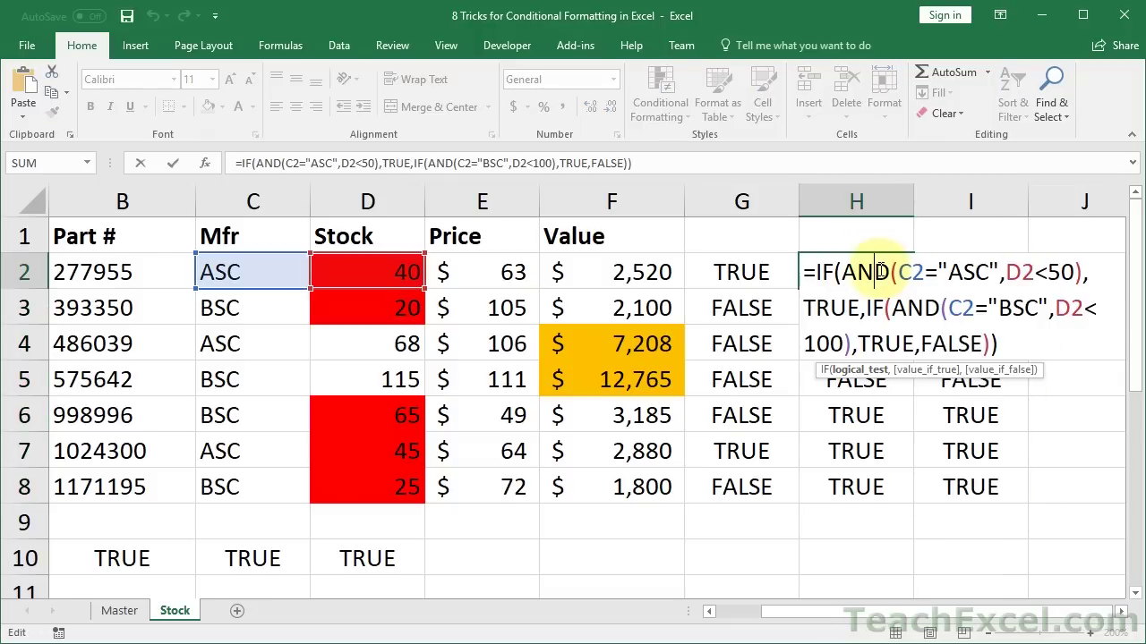
key(Escape)
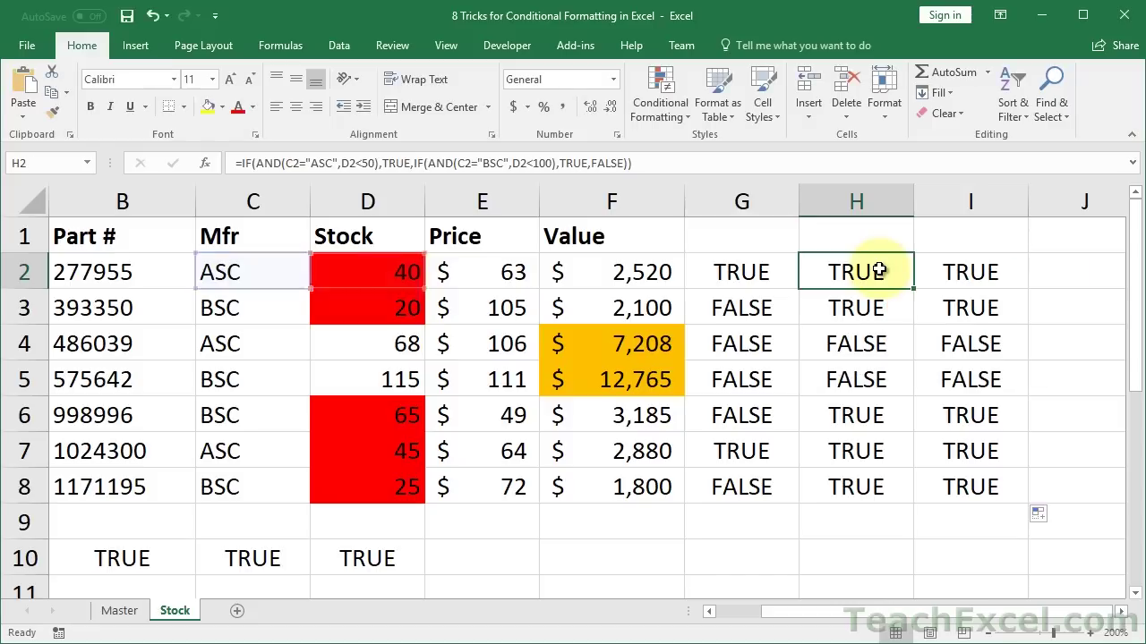
double_click(931, 271)
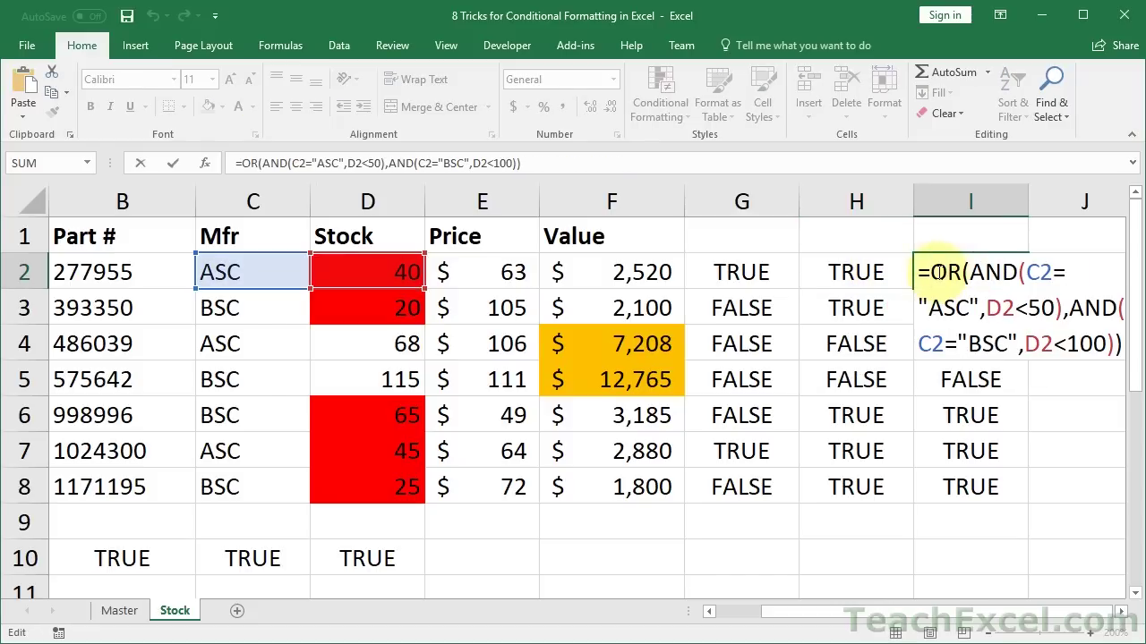
key(Escape)
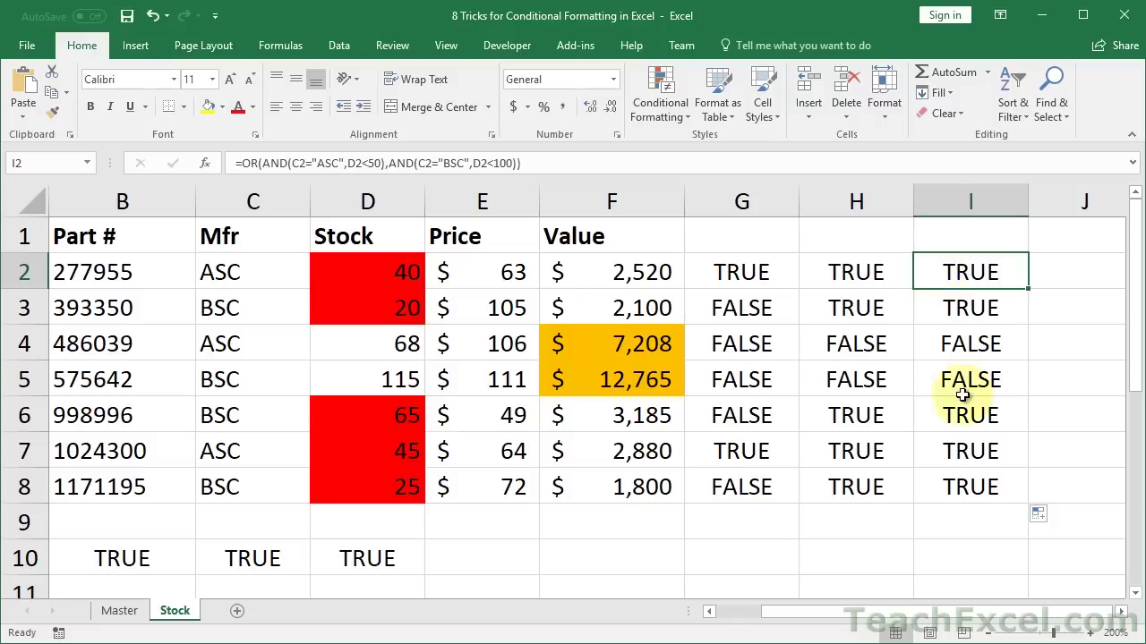
click(832, 274)
double_click(833, 274)
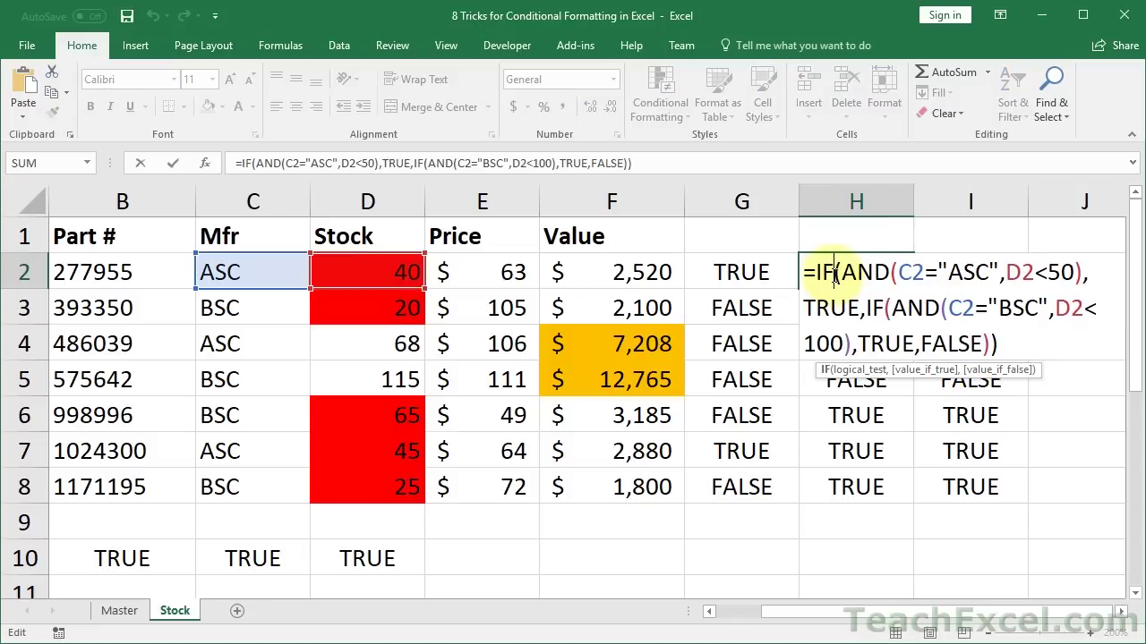
double_click(819, 308)
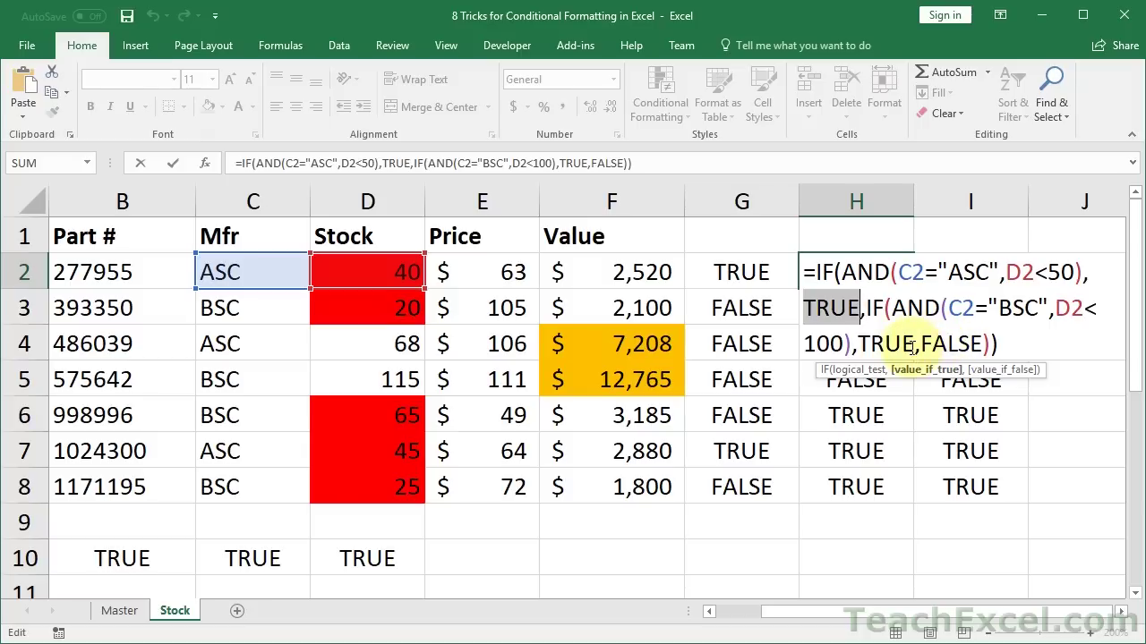
key(Escape)
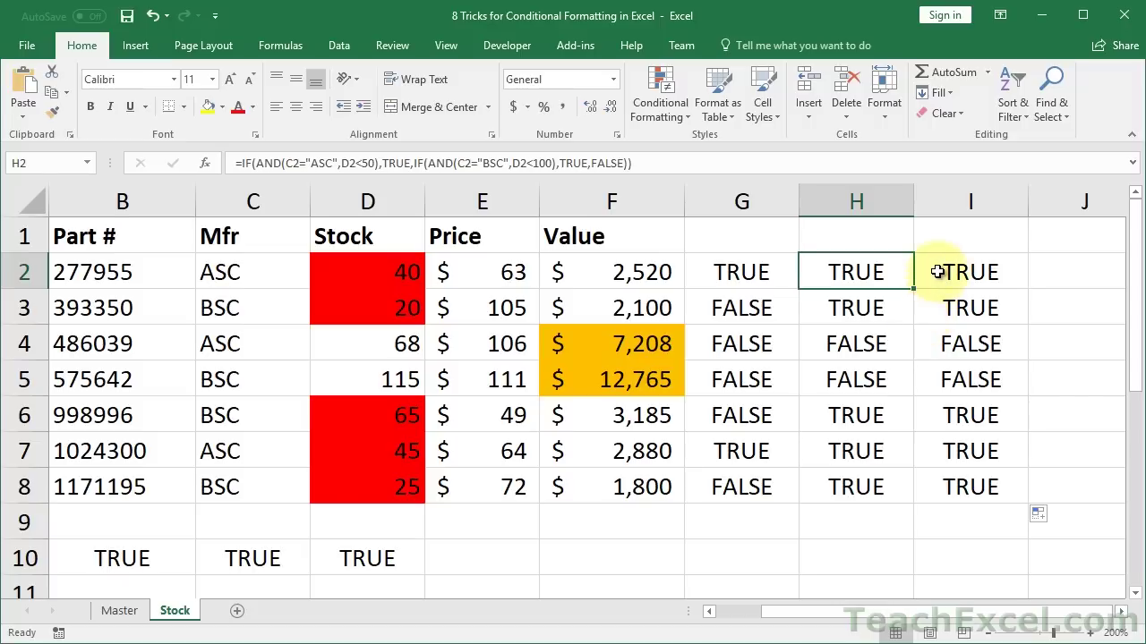
double_click(934, 270)
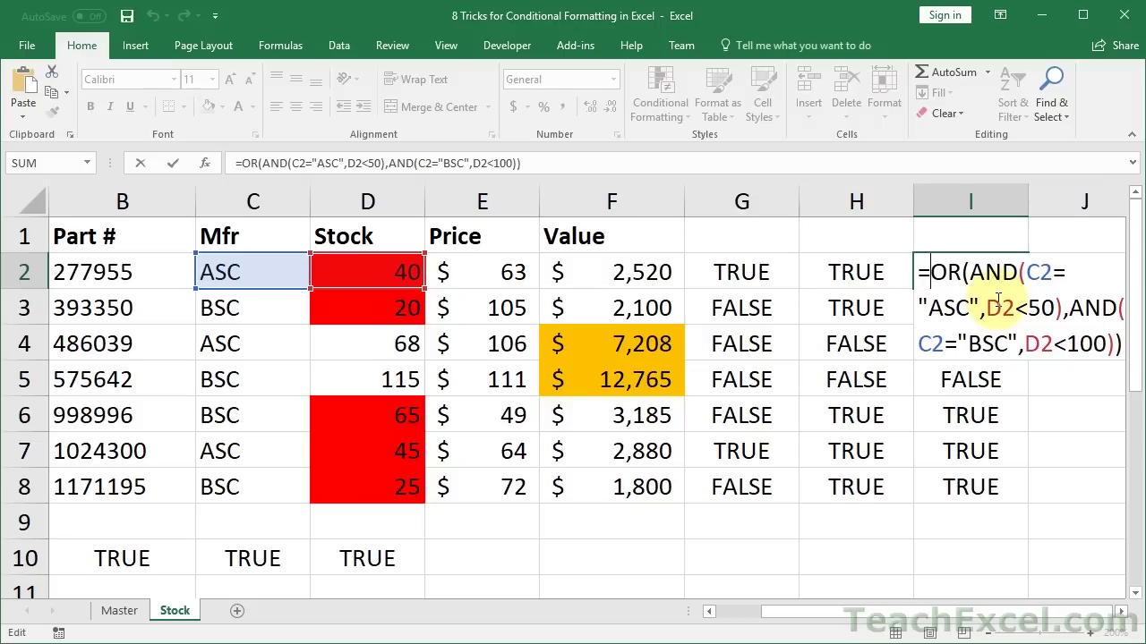
key(ctrl+Return)
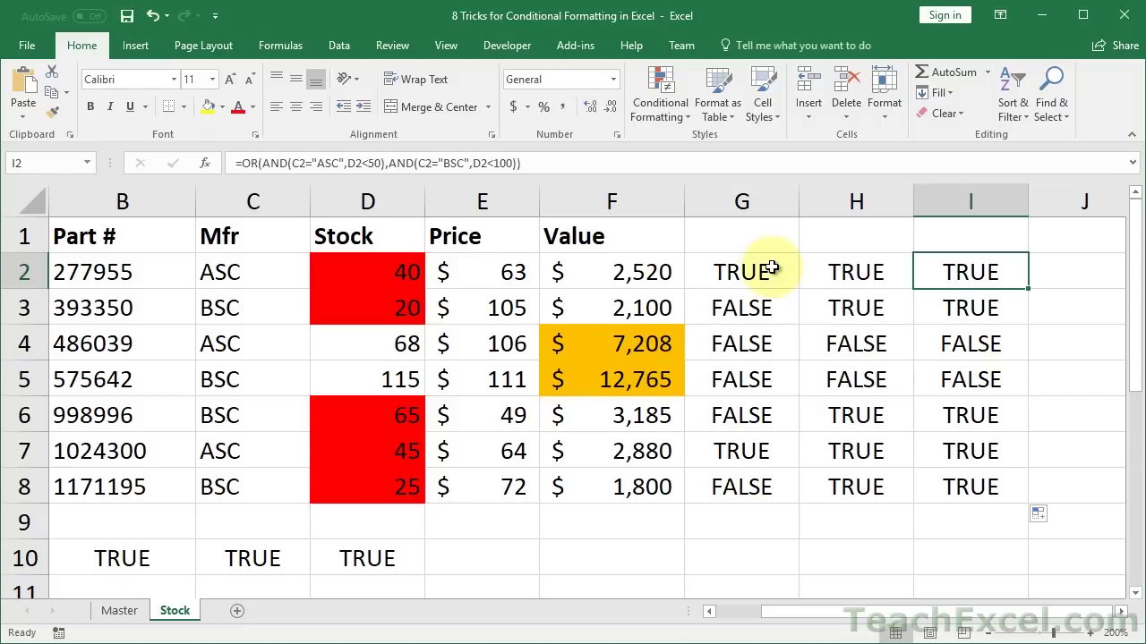
- Clear the test formulas from G2:I8 and from cells B10, C10 and D10
drag(771, 268, 938, 482)
key(Delete)
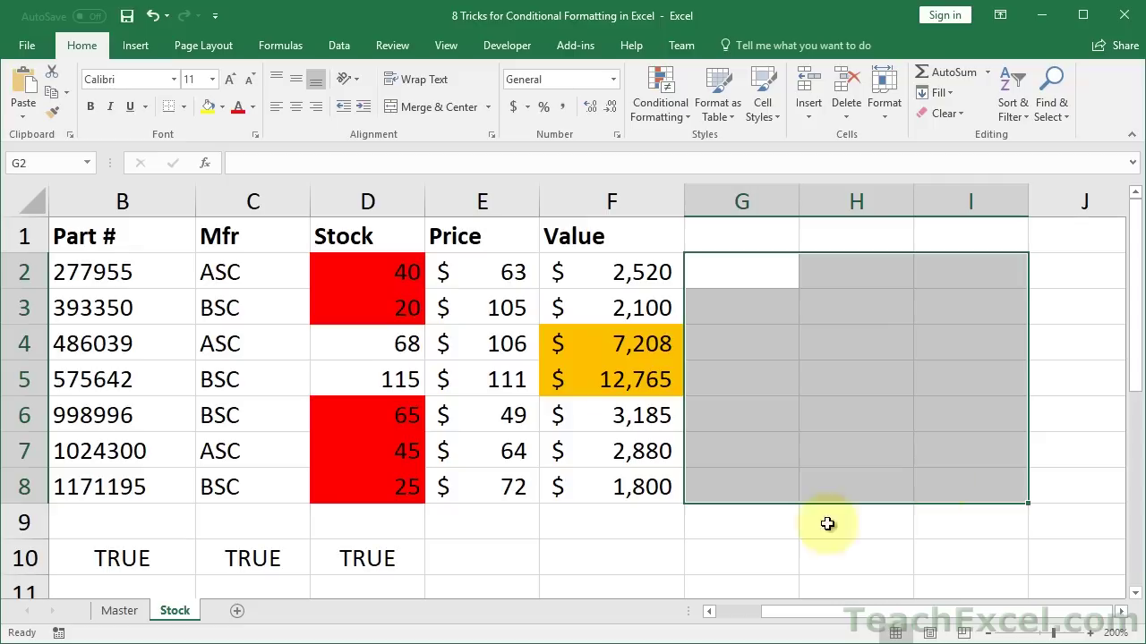
scroll(615, 545, left, 1)
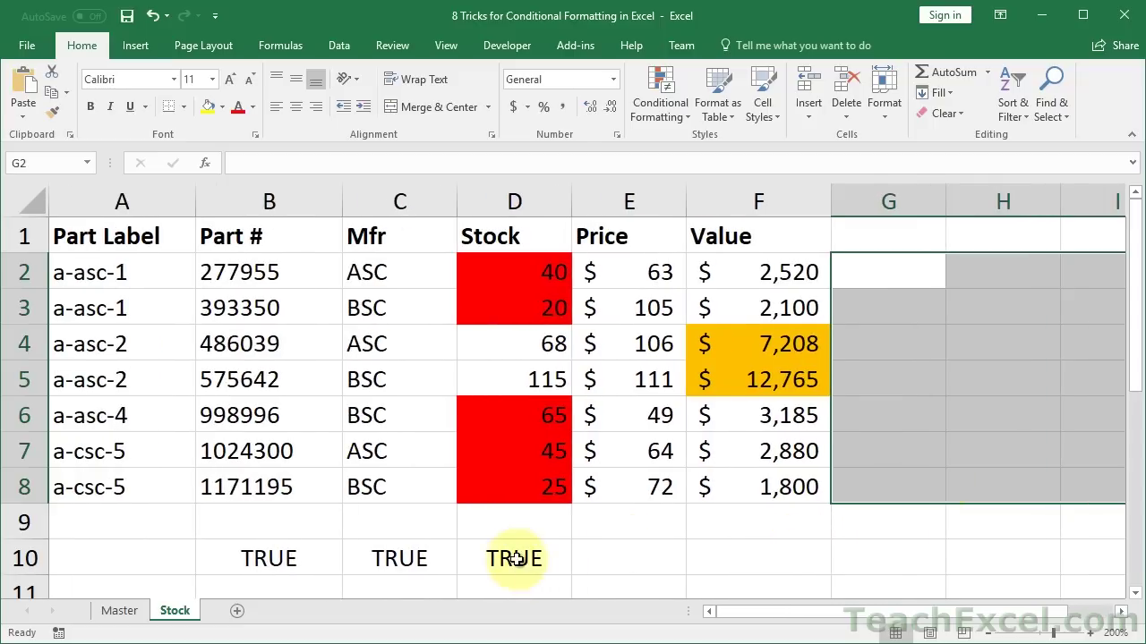
click(515, 557)
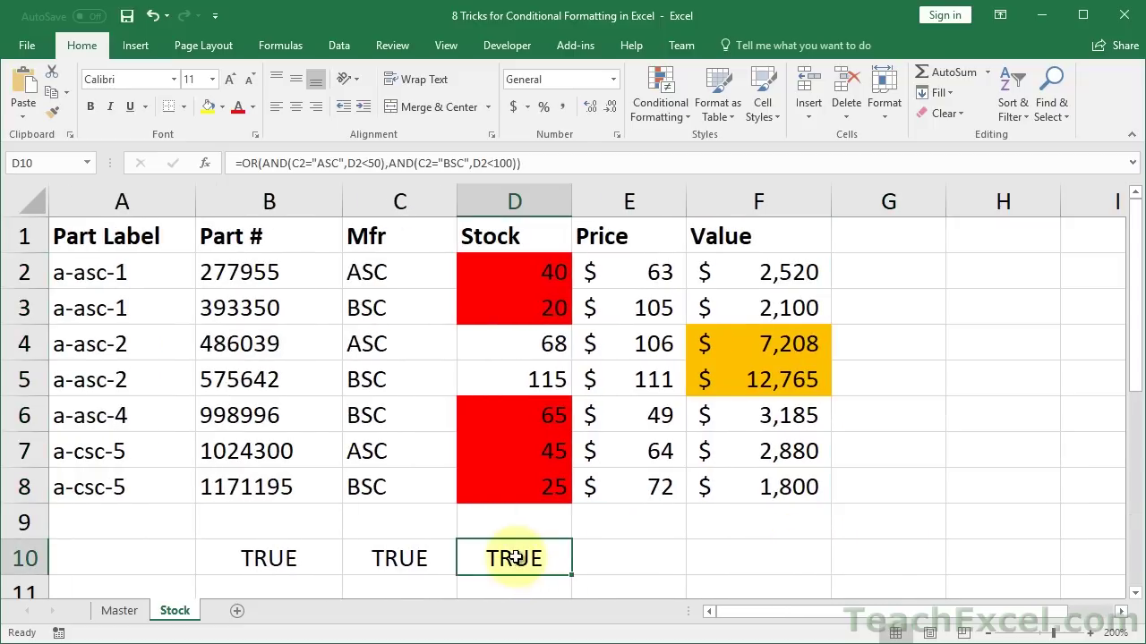
key(Delete)
key(Left)
key(Delete)
key(Left)
key(Delete)
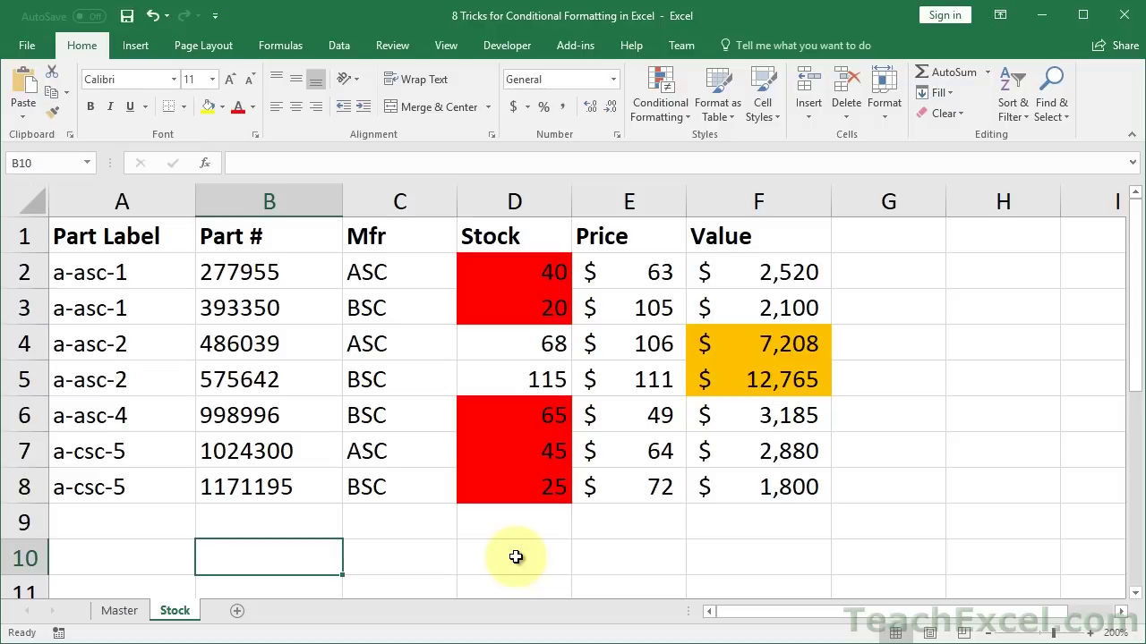
click(374, 274)
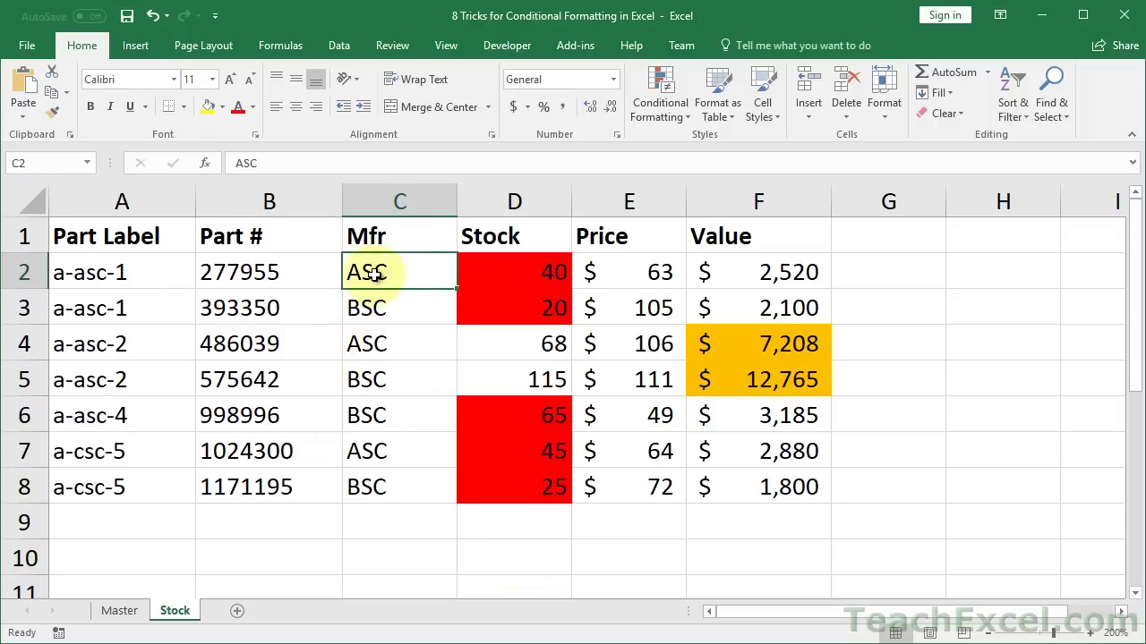
click(100, 268)
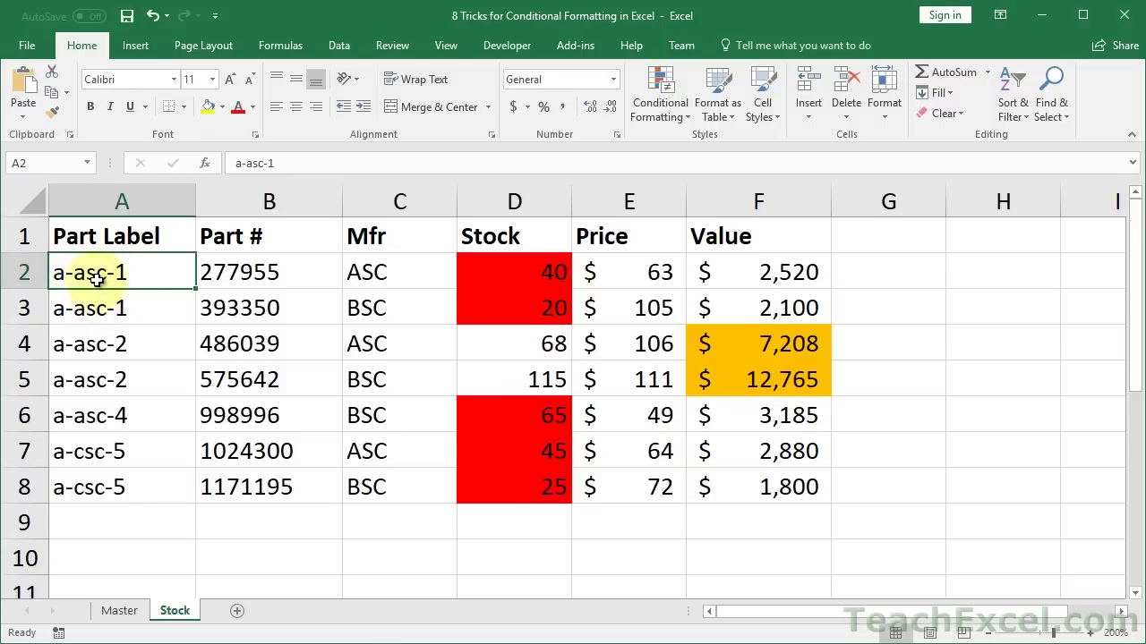
click(90, 455)
drag(88, 469, 77, 498)
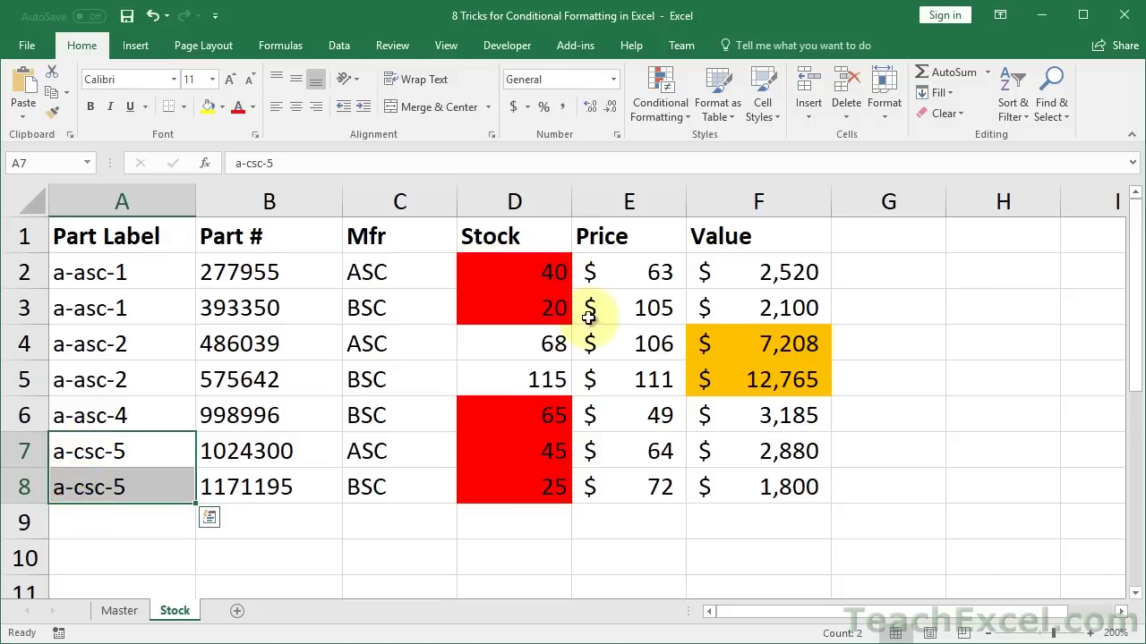
- Enter =MID(A2,3,3) in B9 to extract the three-letter code from the first part label
click(281, 525)
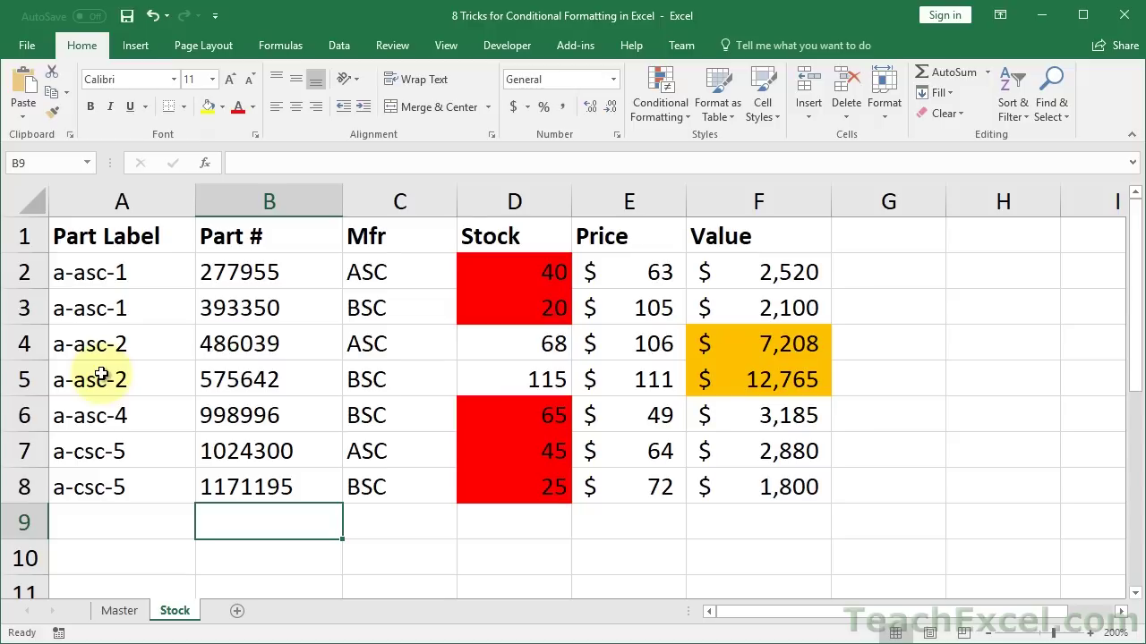
text(=mid()
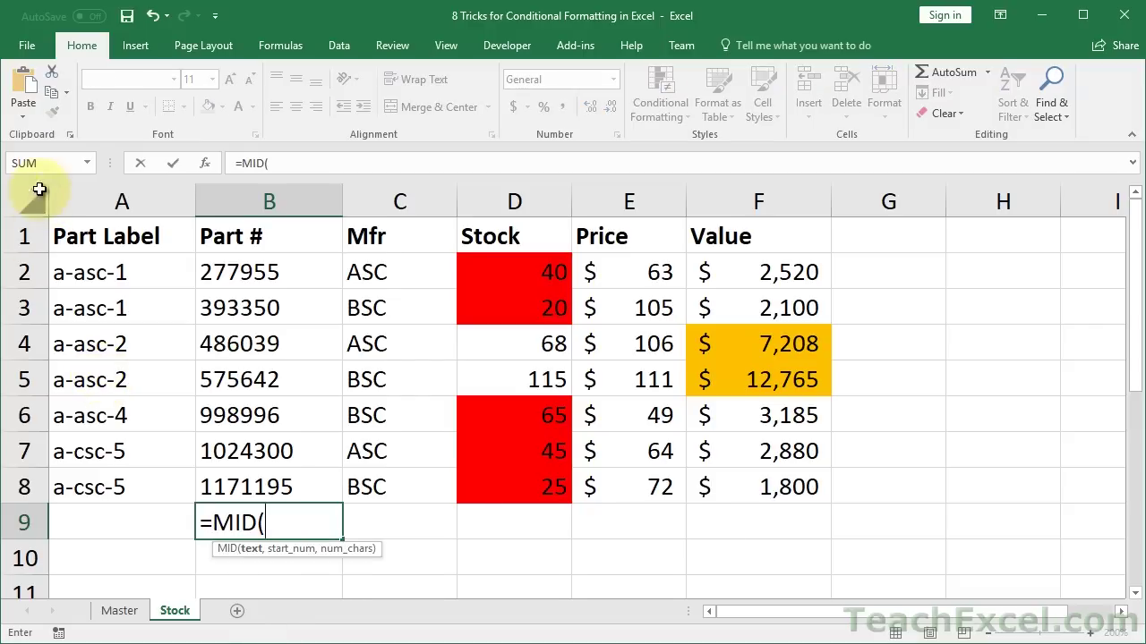
click(85, 273)
text(,)
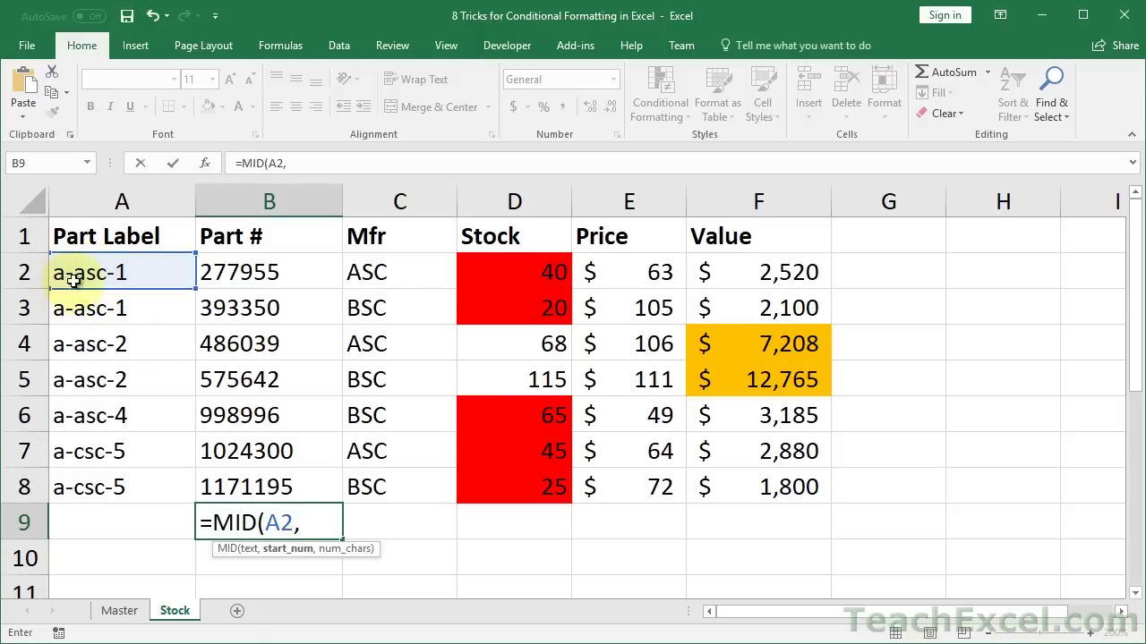
text(3,)
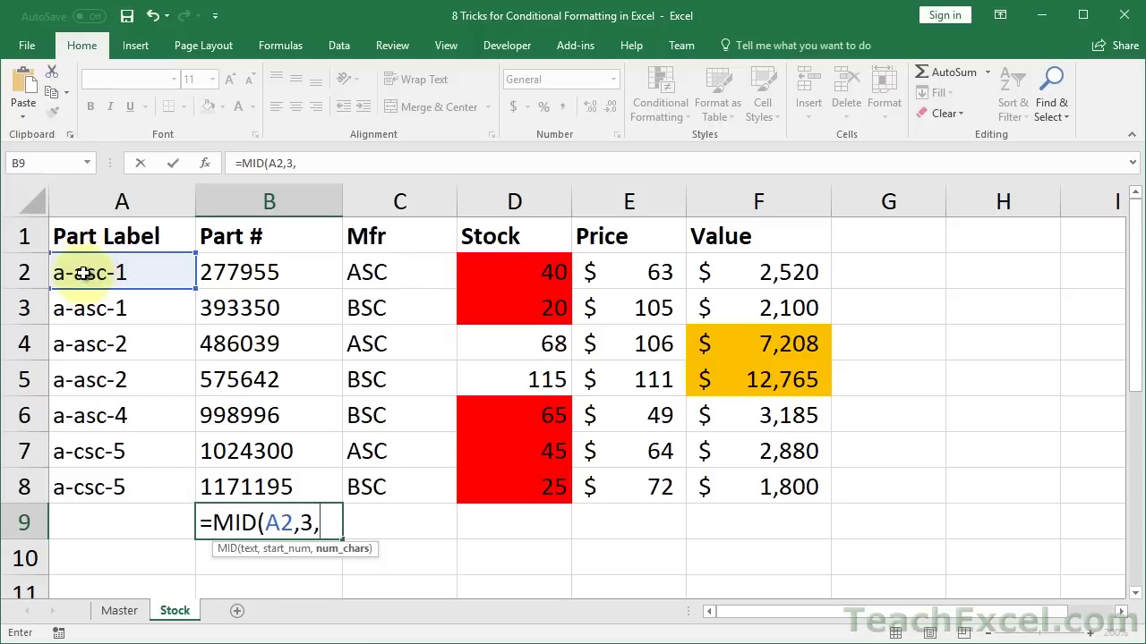
text(3))
key(ctrl+Return)
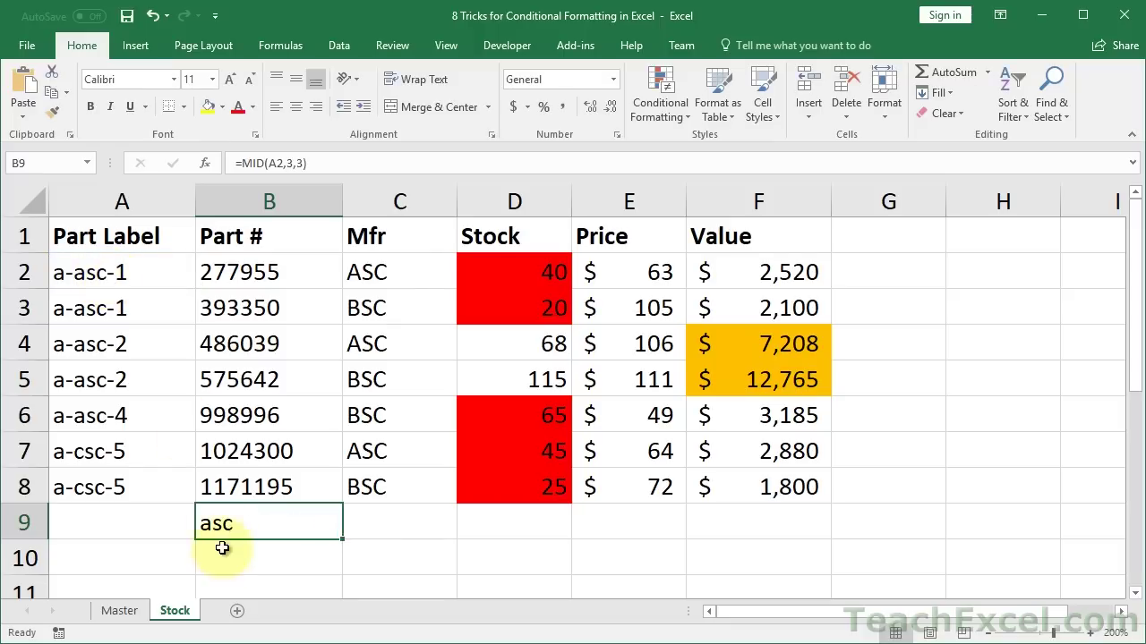
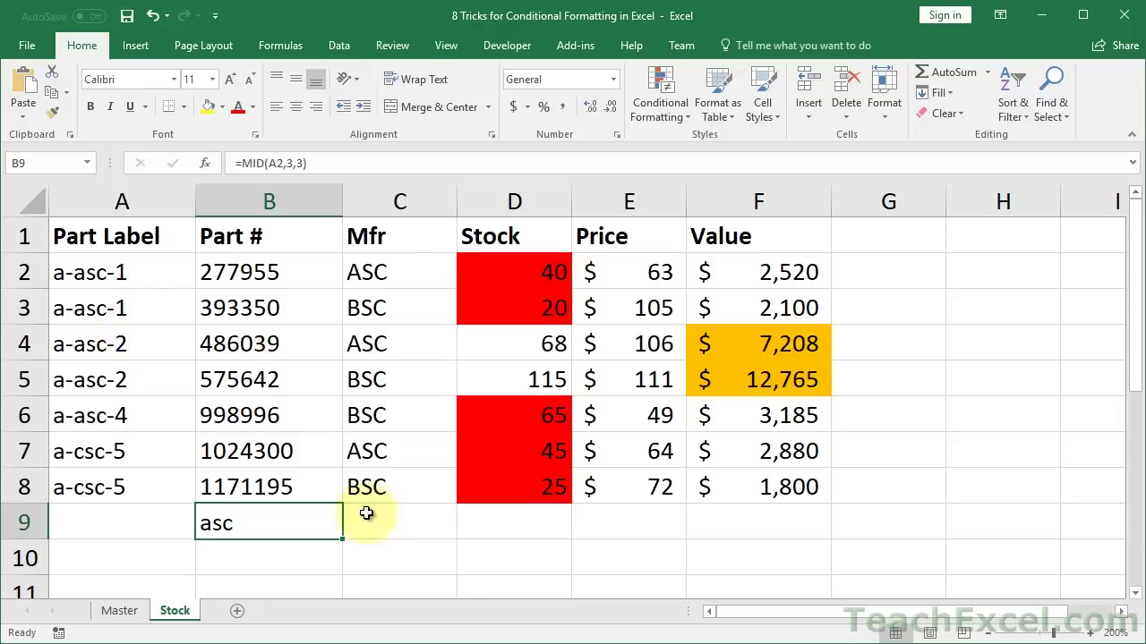
- Start a formula in C9, beside the extracted code
click(369, 516)
text(=)
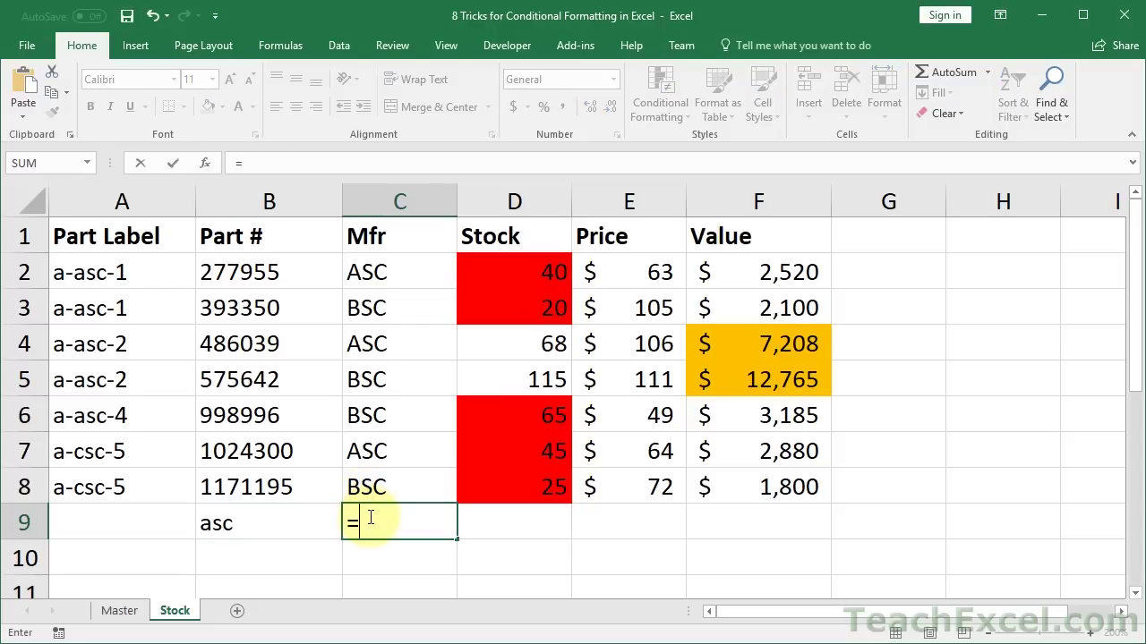
- Complete the formula in C9 as =B9=C2 to compare the extracted text with the first manufacturer
click(217, 522)
text(=)
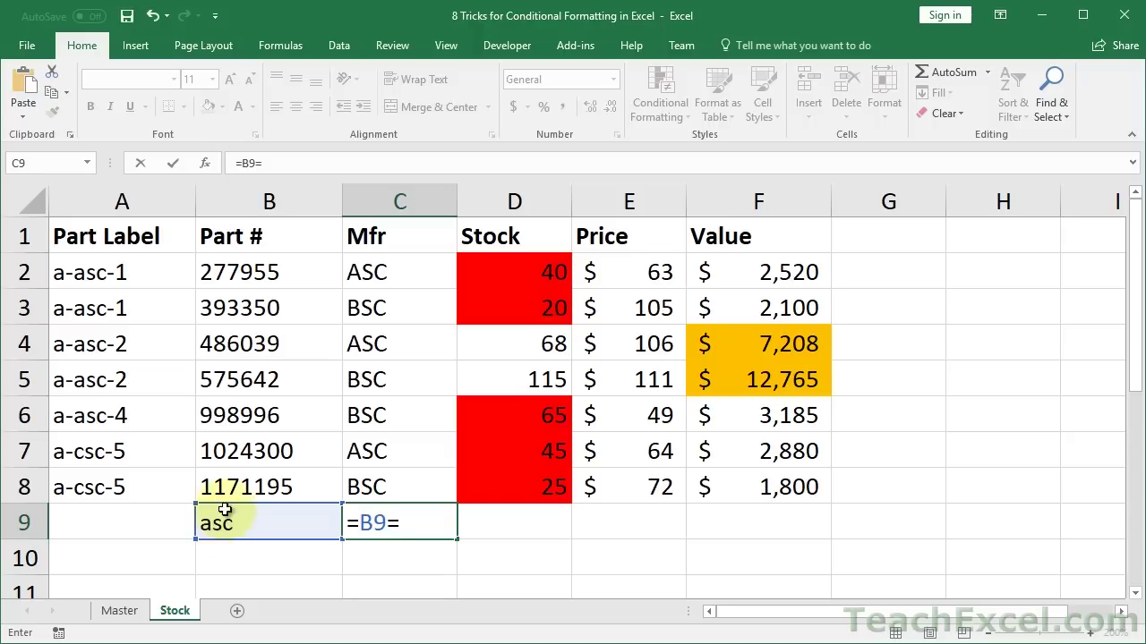
click(398, 275)
key(ctrl+Return)
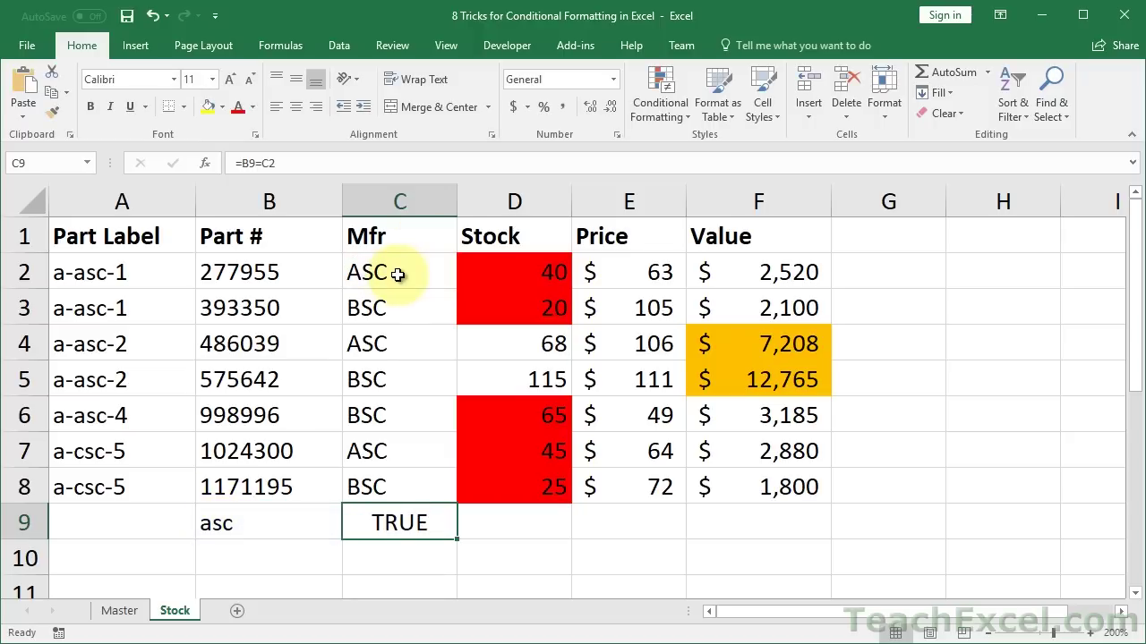
- Replace the B9 reference in C9's formula with B9's own function, giving =MID(A2,3,3)=C2
double_click(270, 525)
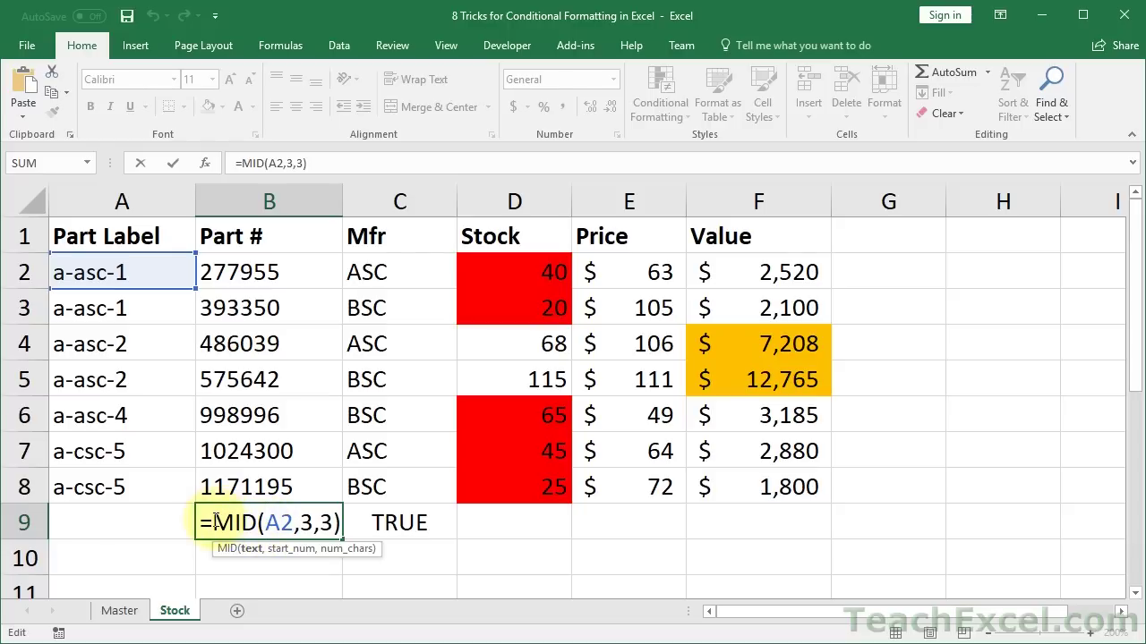
key(ctrl+Return)
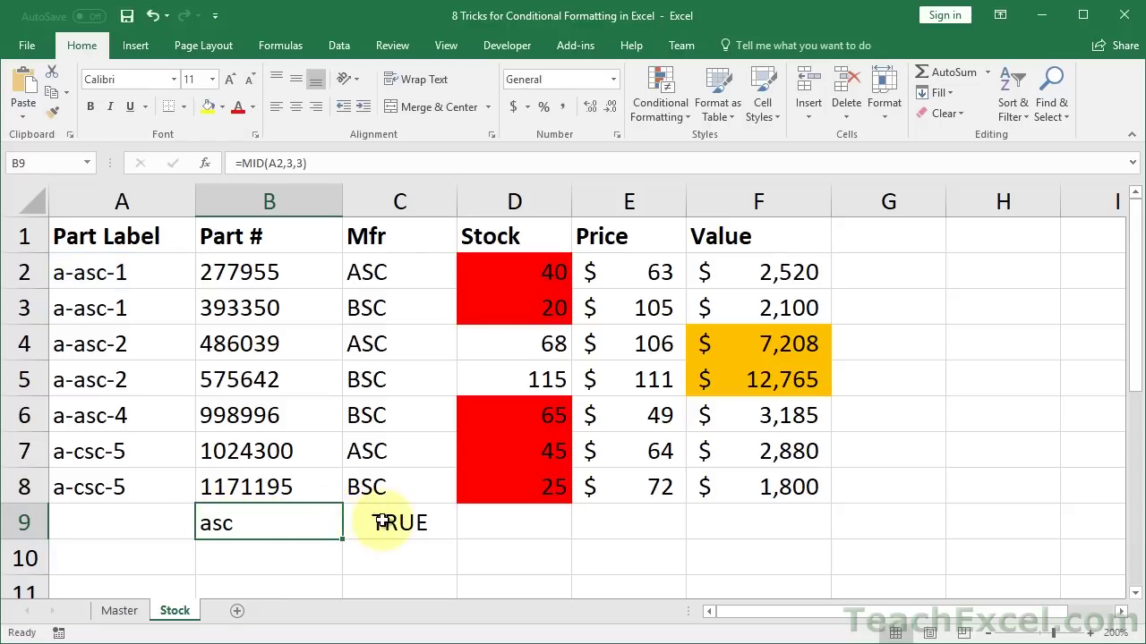
double_click(381, 522)
key(BackSpace)
key(BackSpace)
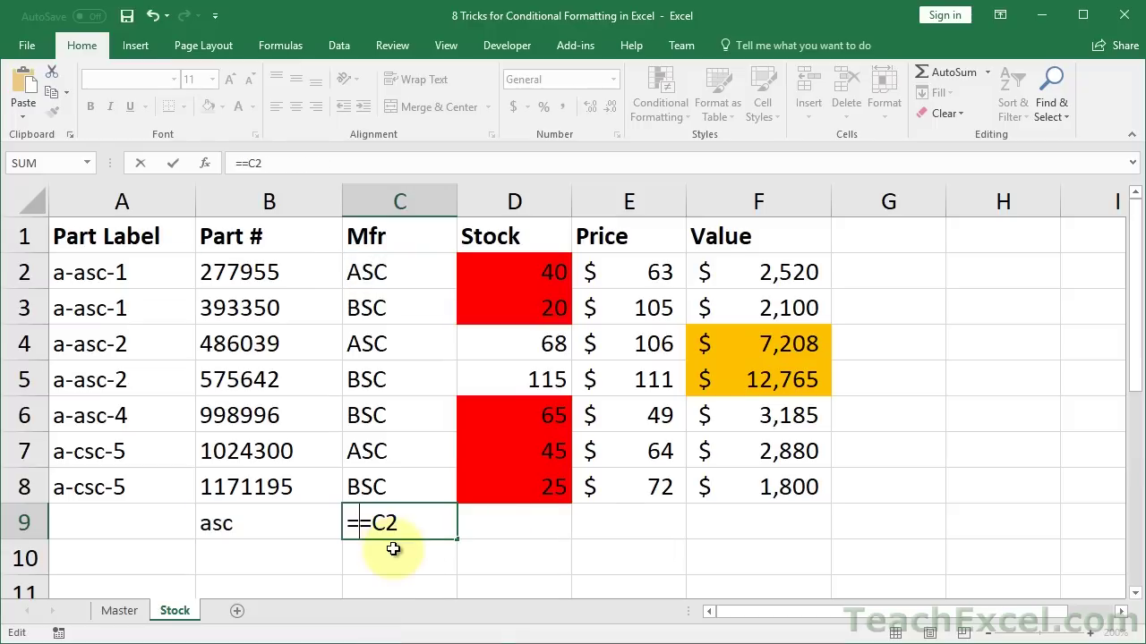
text(MID(A2,3,3))
key(ctrl+Return)
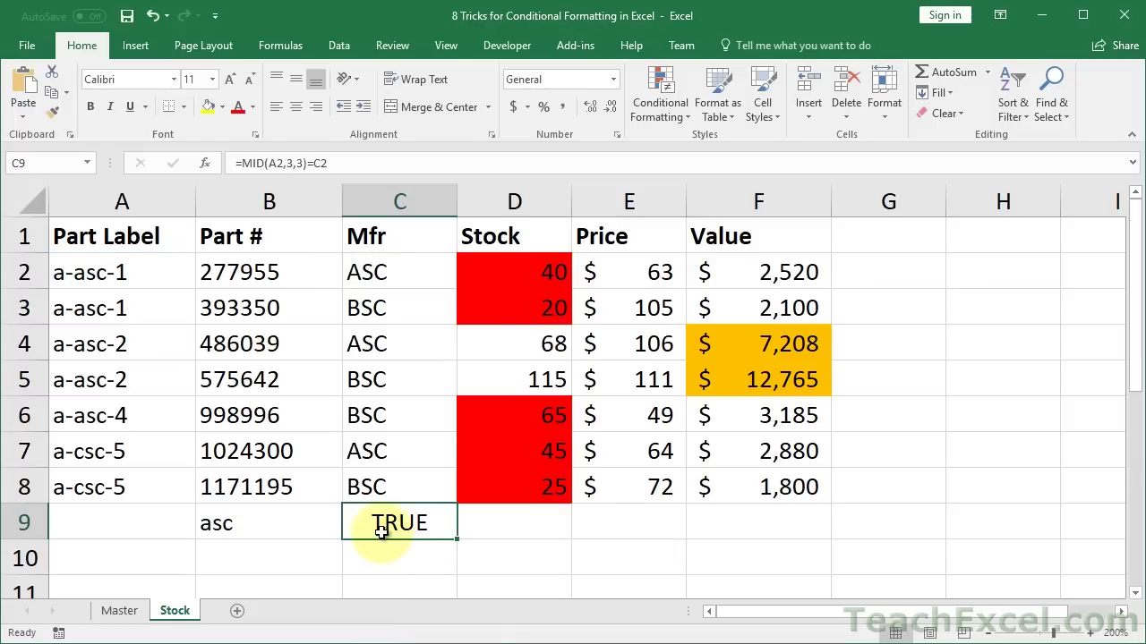
- Copy the formula =MID(A2,3,3)=C2 from C9 into G2 and fill it down through G9
double_click(386, 524)
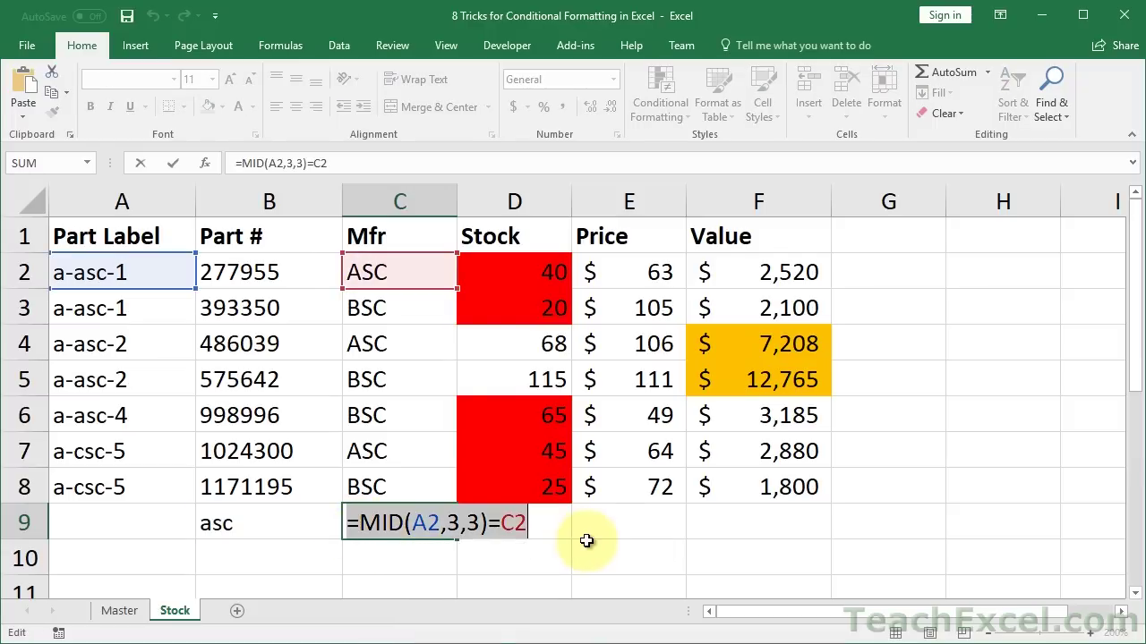
key(ctrl+Return)
double_click(885, 273)
text(=MID(A2,3,3)=C2)
key(ctrl+Return)
double_click(945, 288)
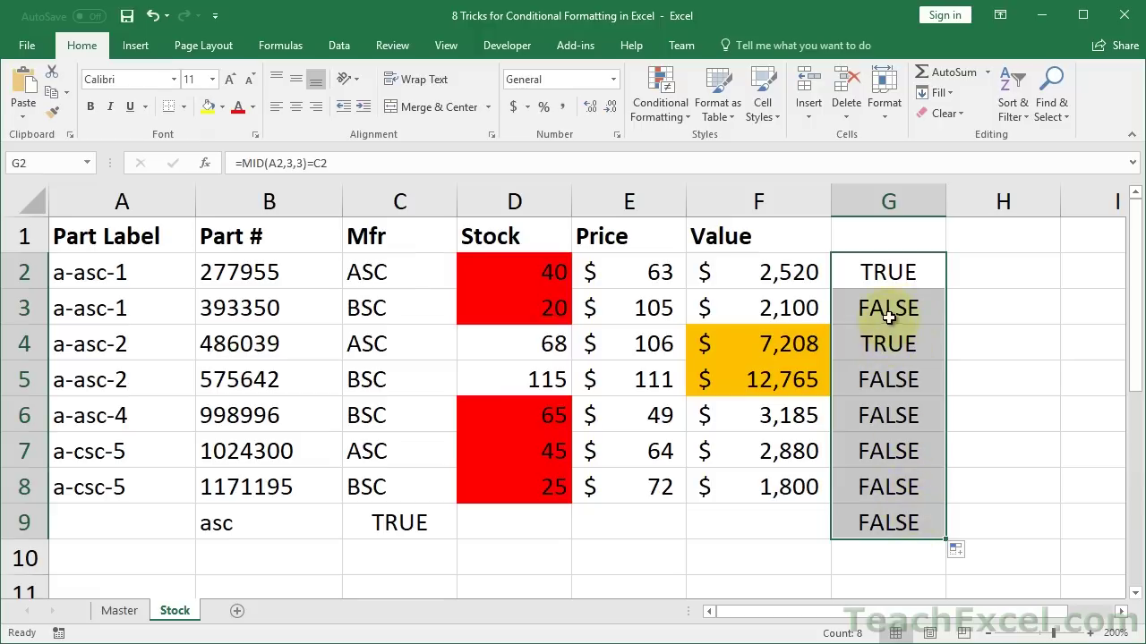
click(888, 523)
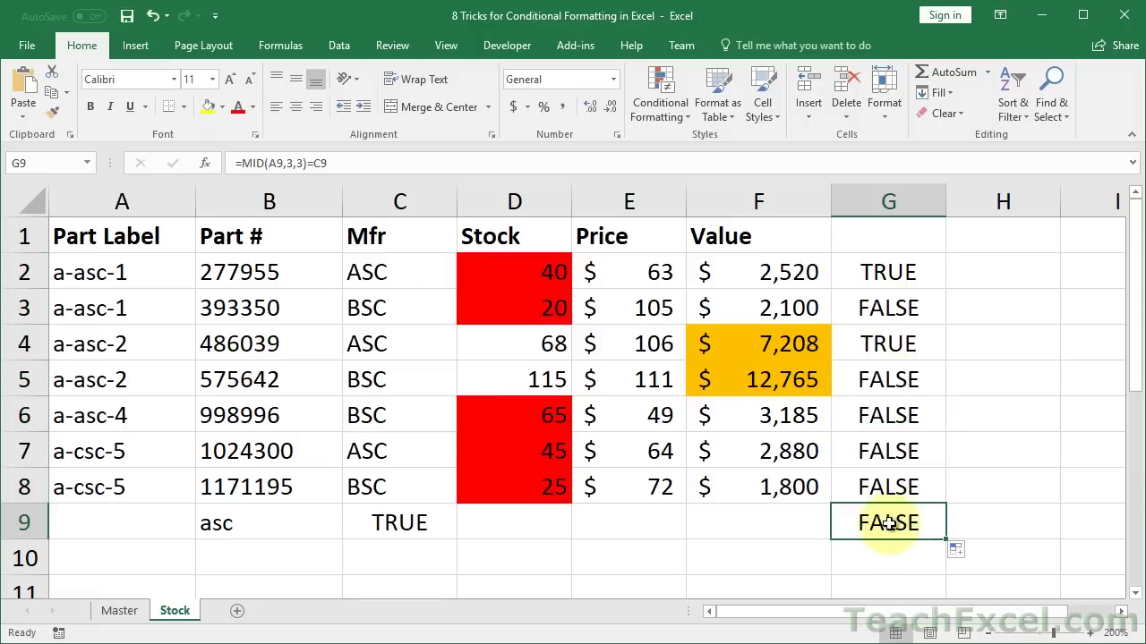
- Copy the text of the formula in G2 and leave the cell unchanged
double_click(859, 273)
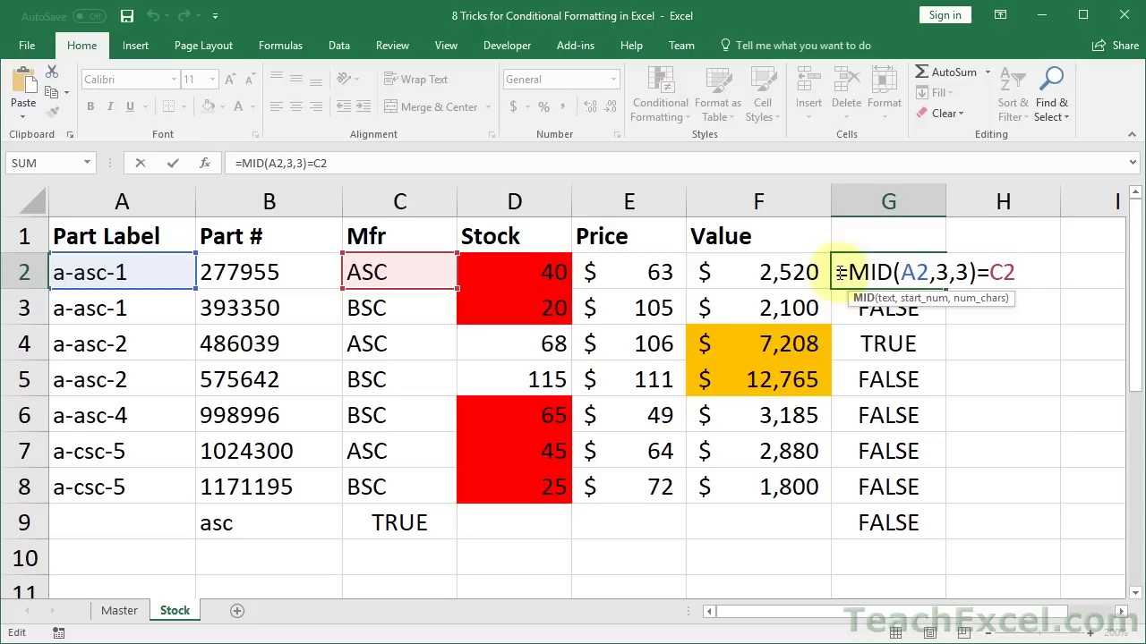
drag(835, 273, 1048, 285)
key(ctrl+c)
key(Escape)
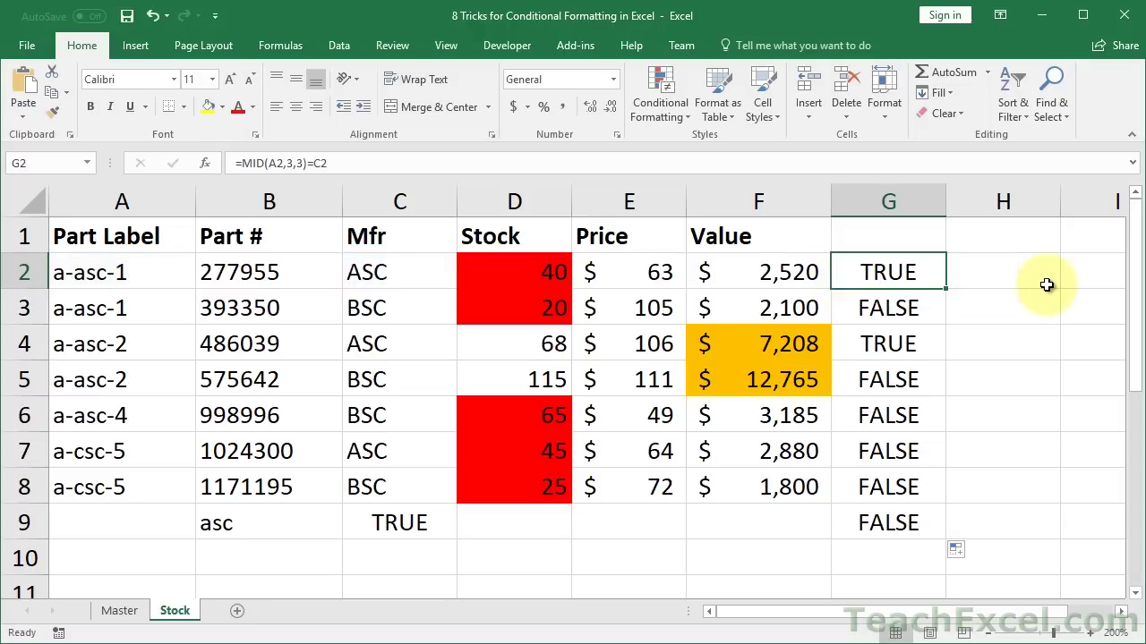
- Create a formula-based conditional formatting rule for C2:C8 using =MID(A2,3,3)=C2, without a format
drag(379, 277, 380, 488)
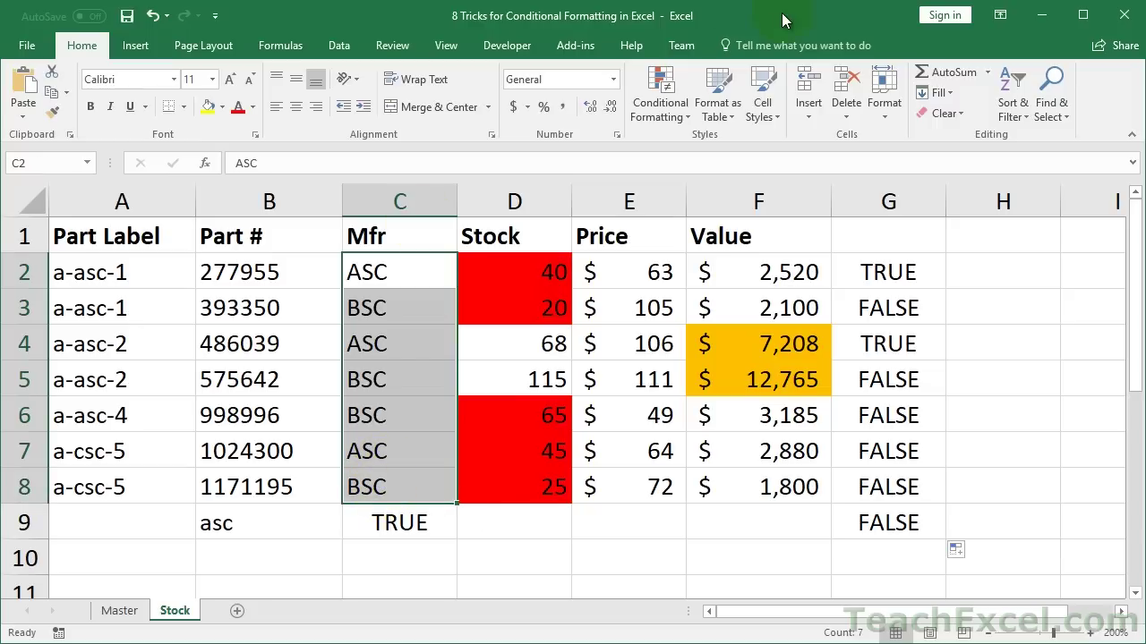
click(671, 82)
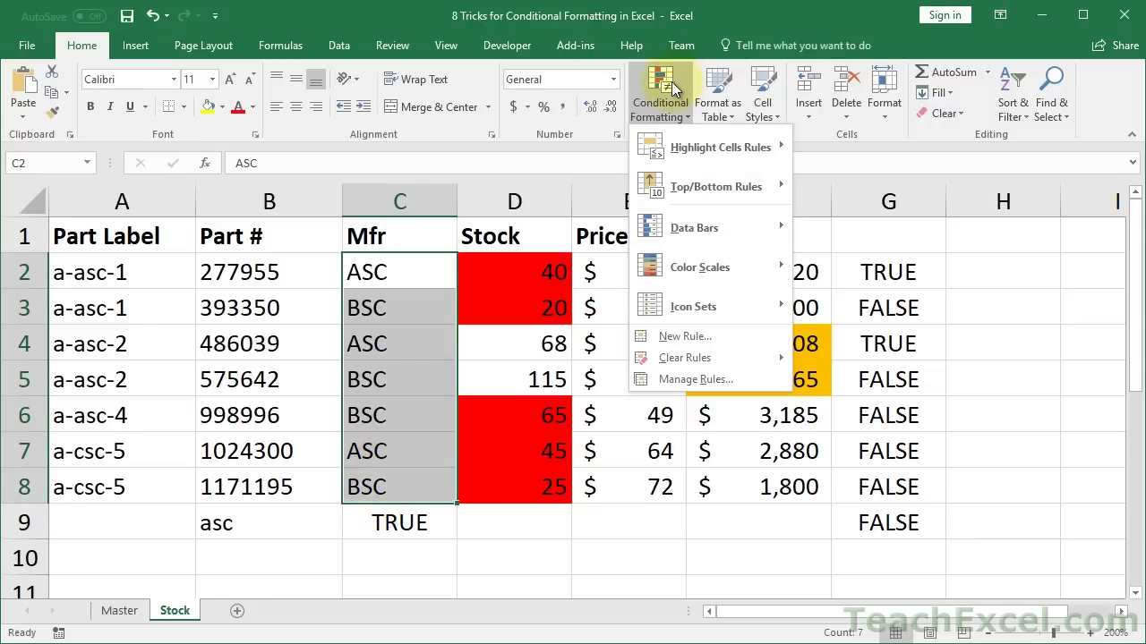
click(680, 336)
click(220, 262)
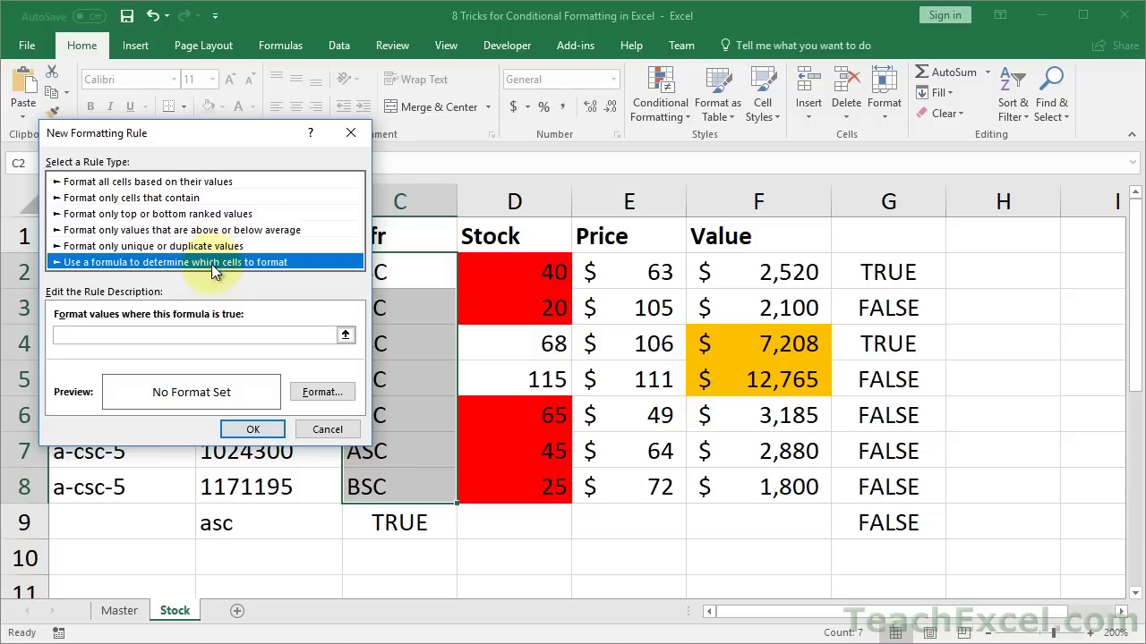
click(166, 335)
key(ctrl+v)
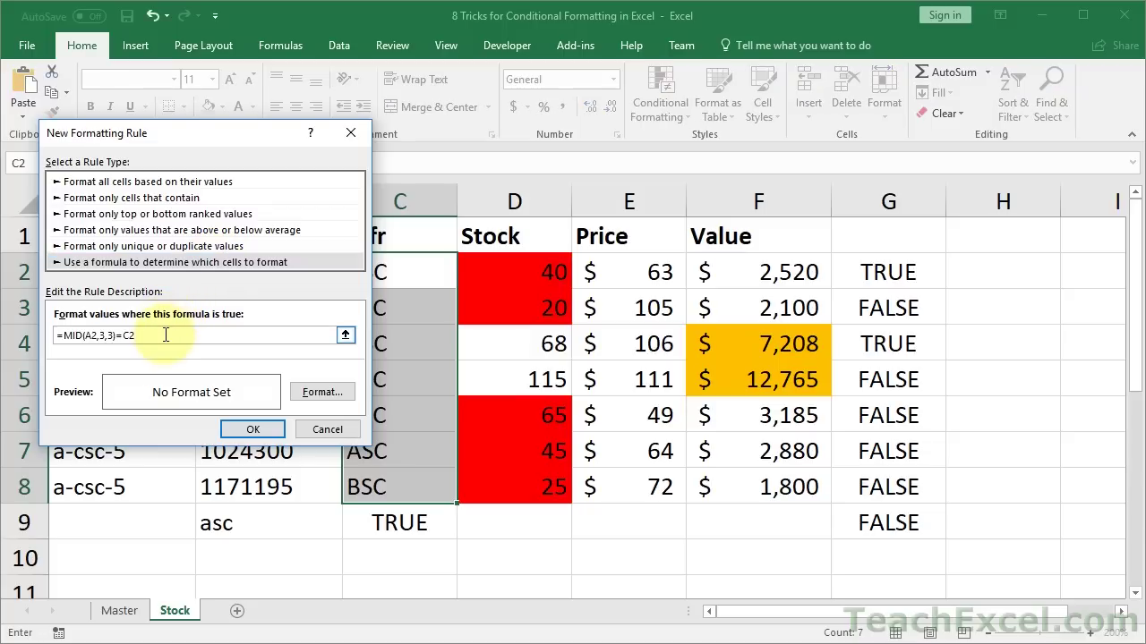
click(240, 433)
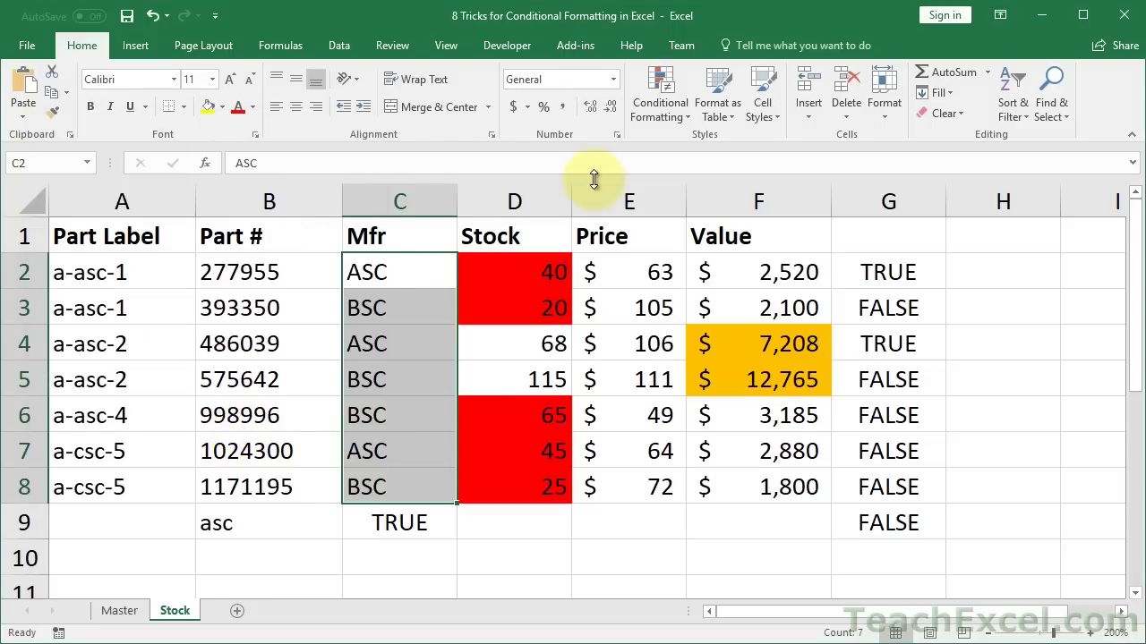
- Edit the conditional formatting rule for C2:C8 to use a light blue fill and apply it
click(655, 119)
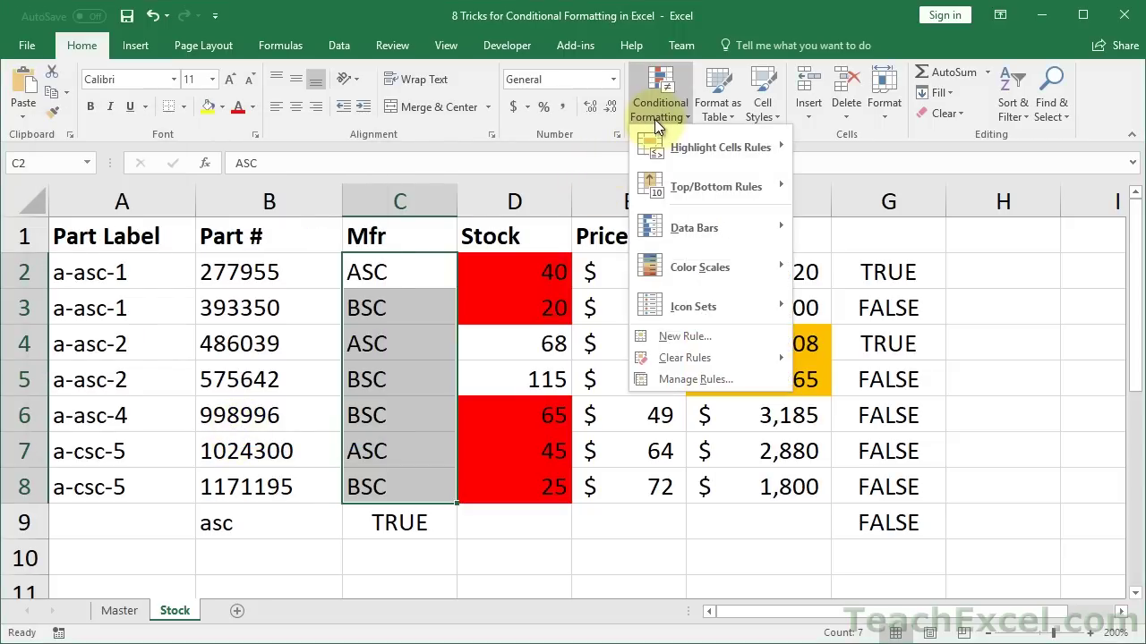
click(708, 380)
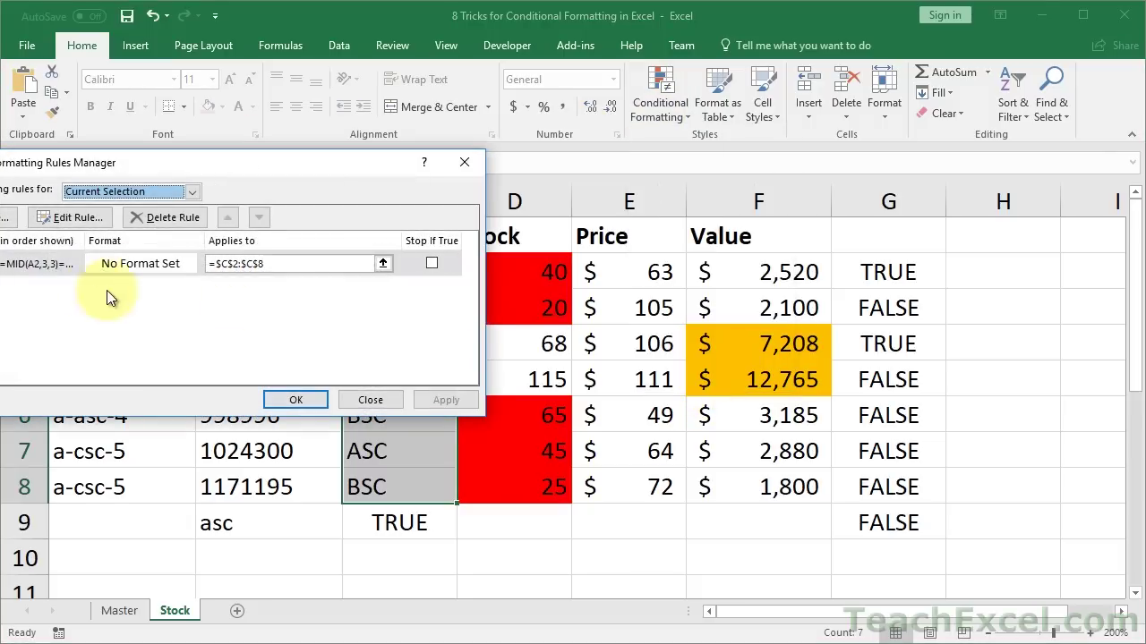
click(19, 271)
double_click(20, 271)
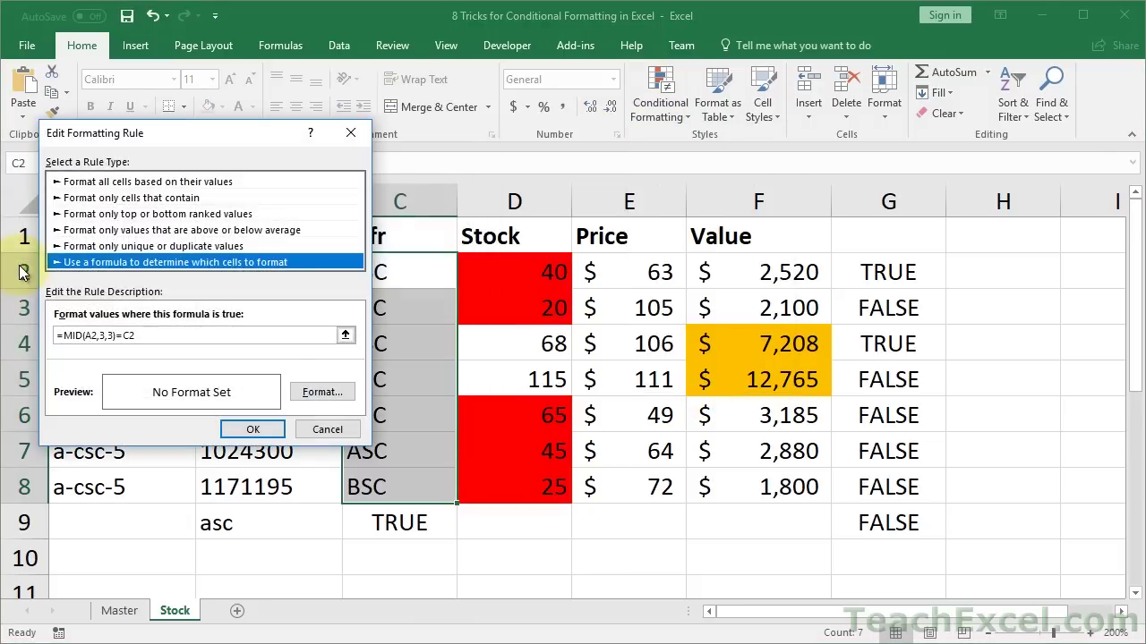
click(299, 386)
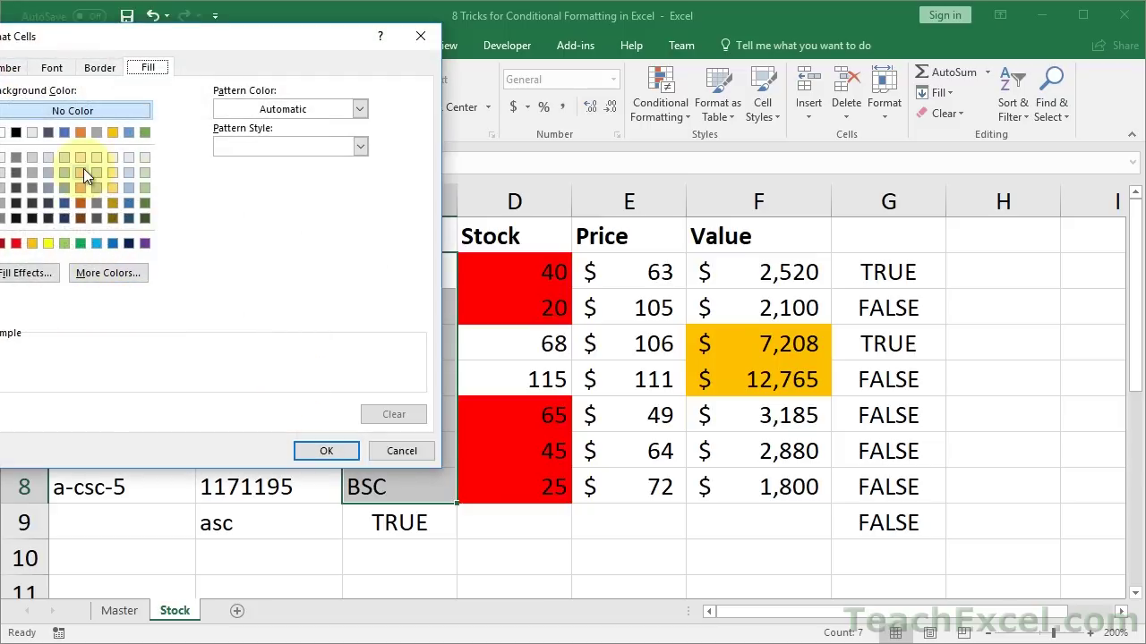
click(64, 157)
click(308, 450)
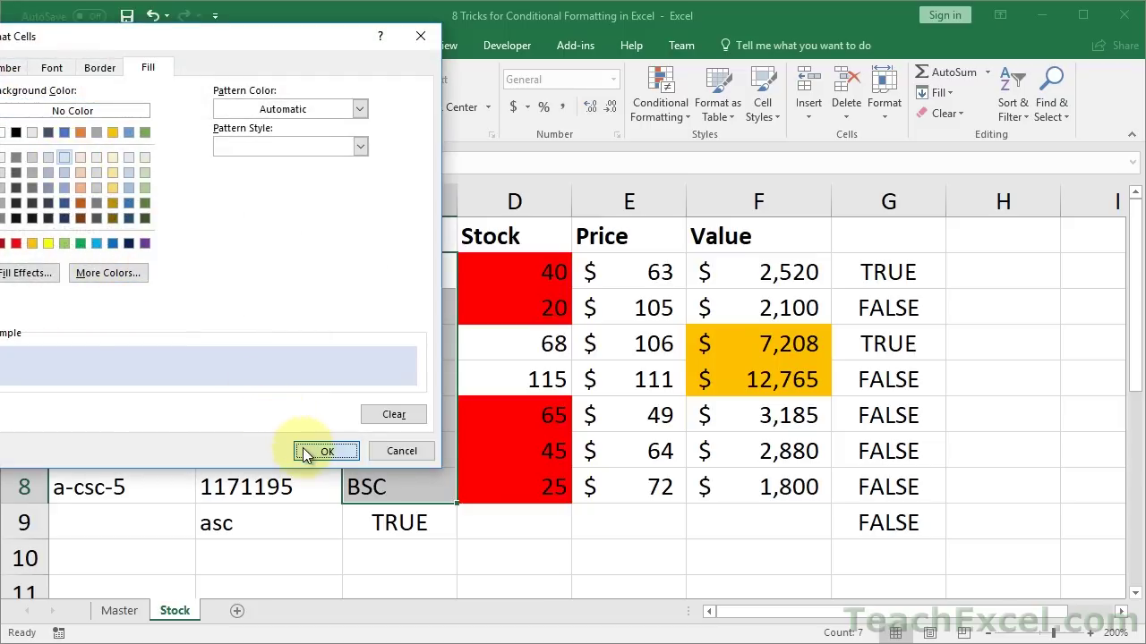
click(252, 429)
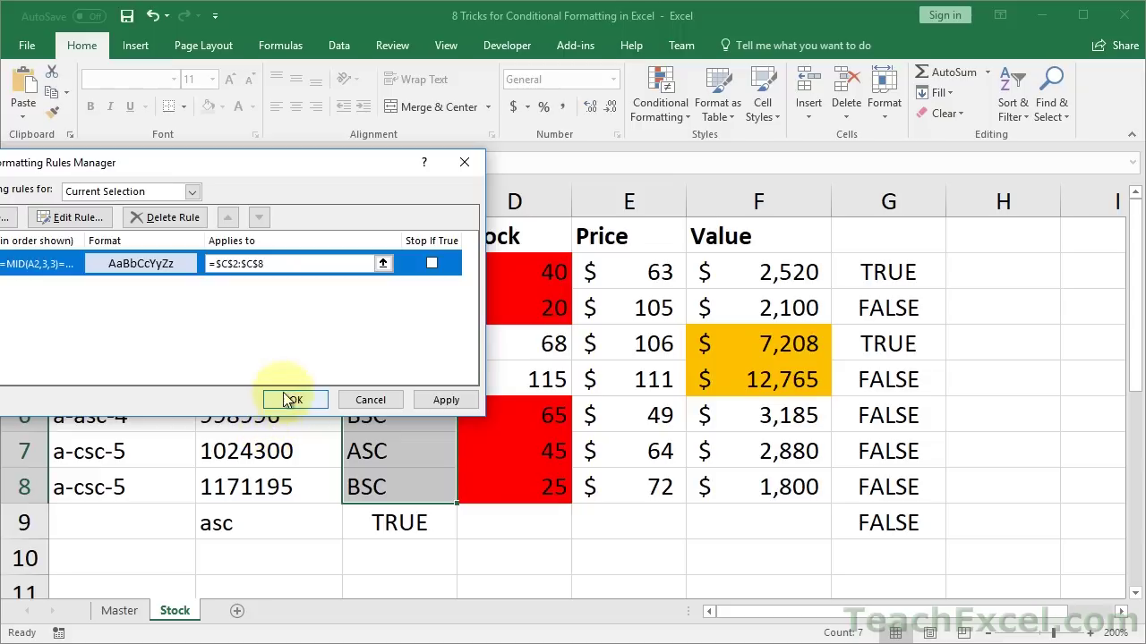
click(296, 399)
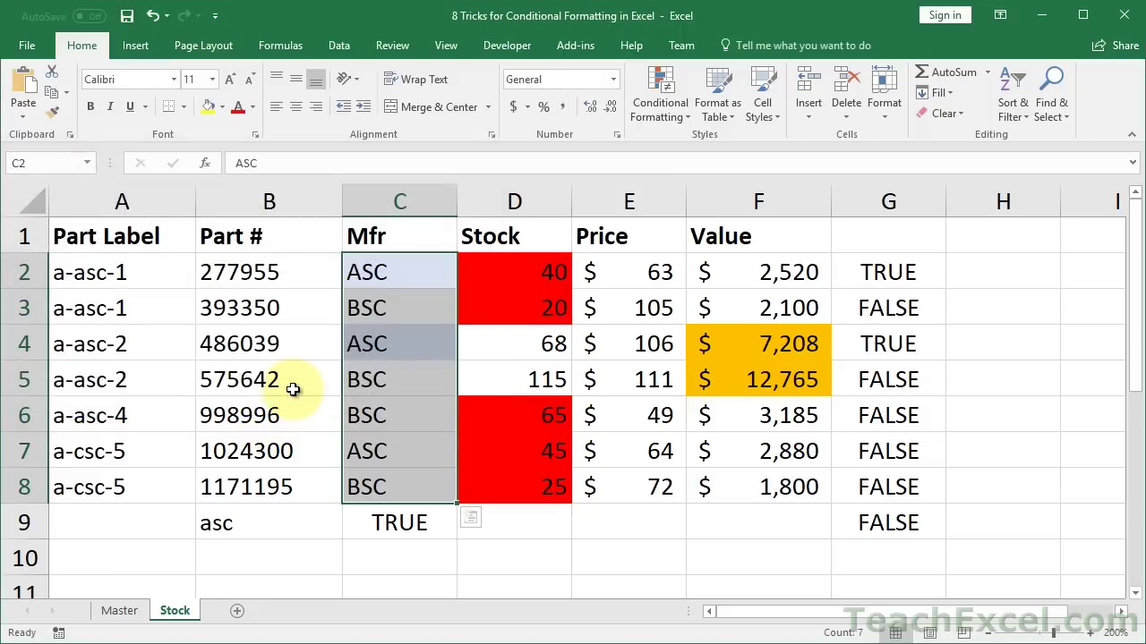
- Delete the helper formulas in G2:G9
click(884, 275)
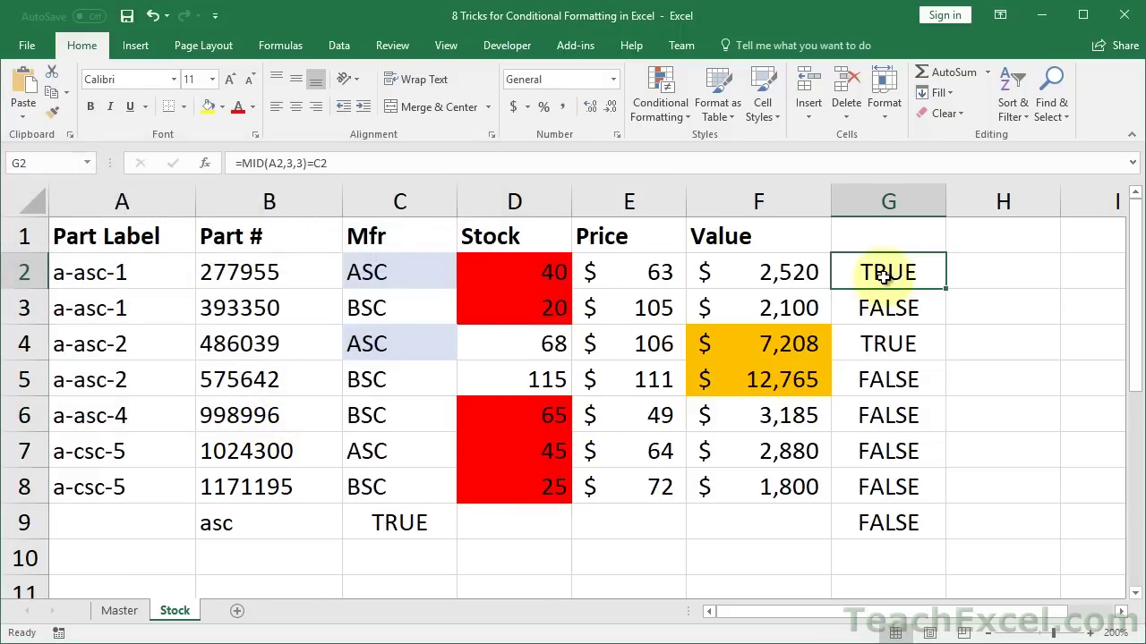
key(ctrl+shift+Down)
key(Delete)
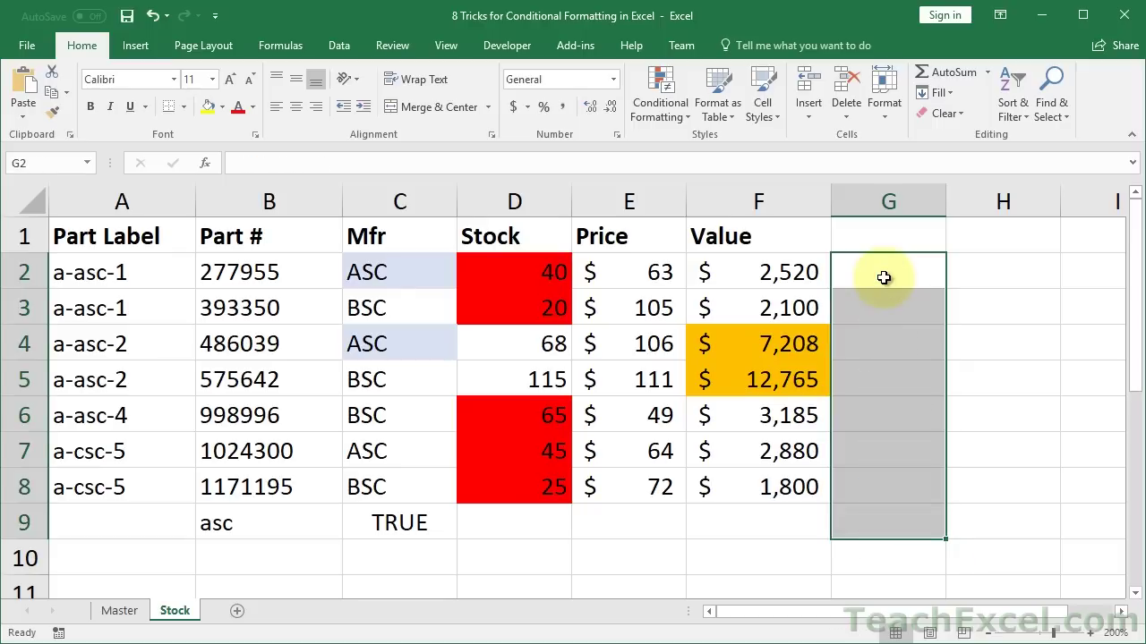
- Try the comparison operators <>, >= and <= in C9's formula, then restore it to =MID(A2,3,3)=C2
key(Down)
key(Left)
key(ctrl+Down)
key(Down)
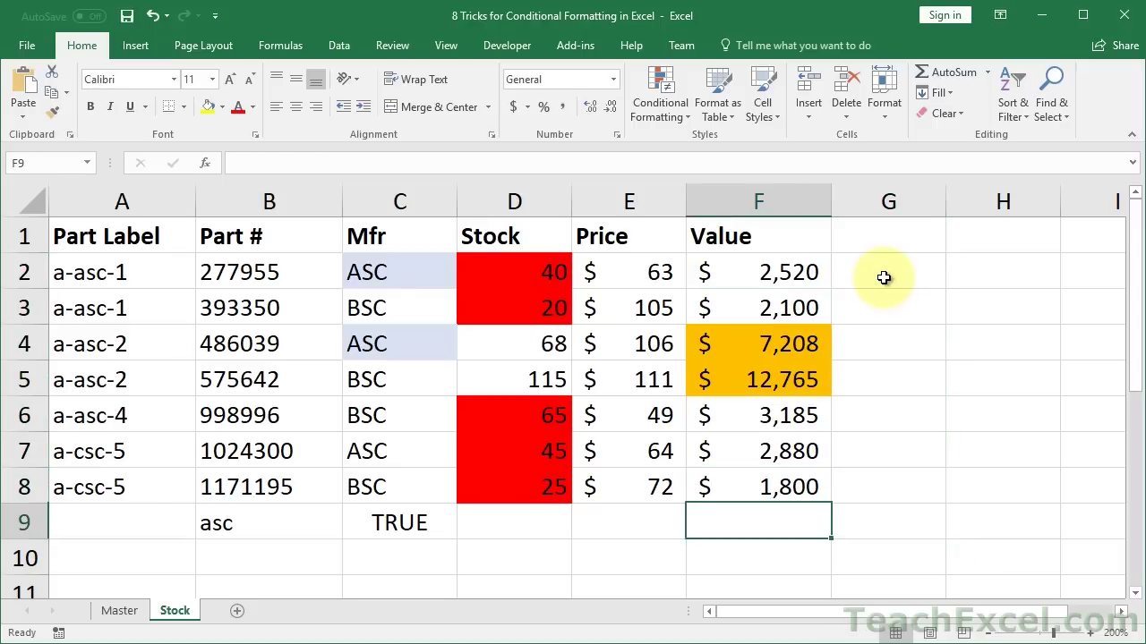
key(ctrl+Left)
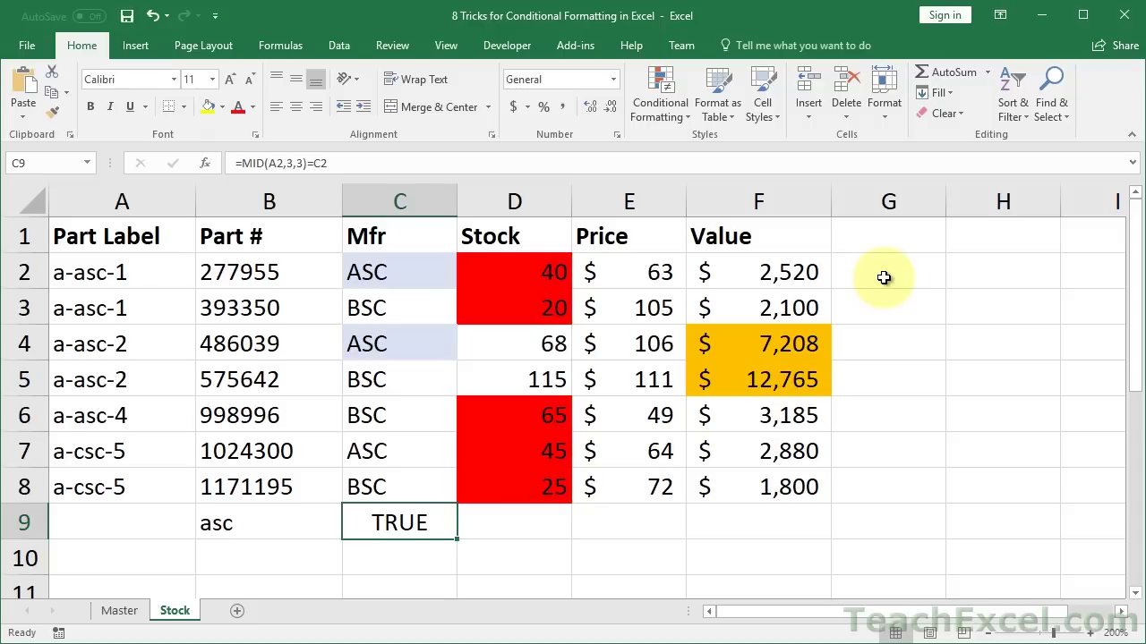
double_click(412, 523)
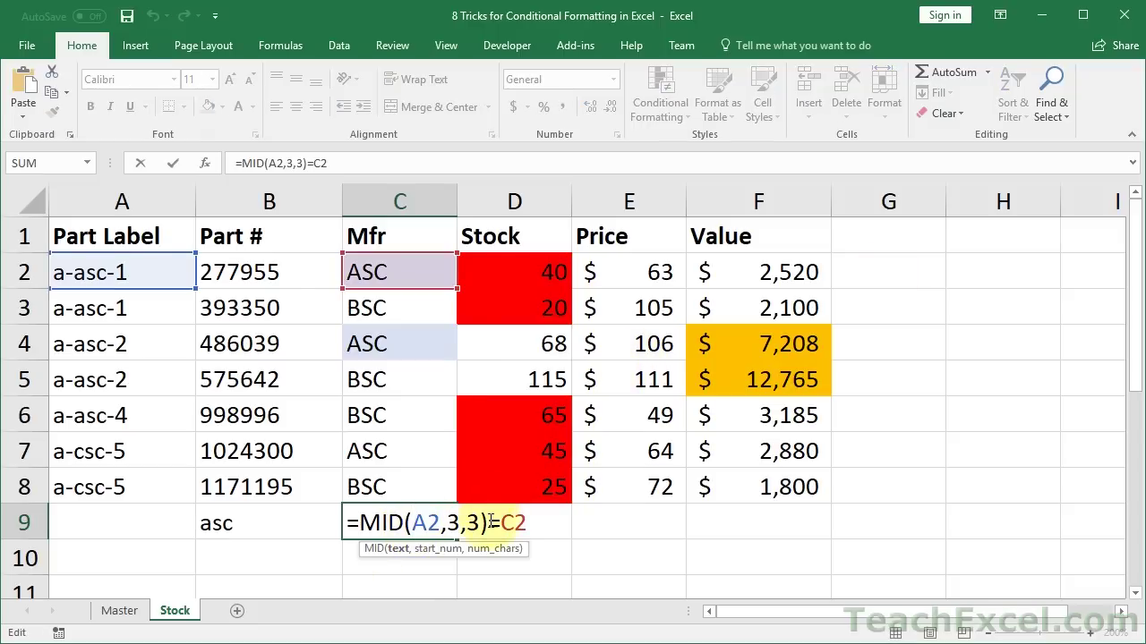
drag(490, 522, 502, 524)
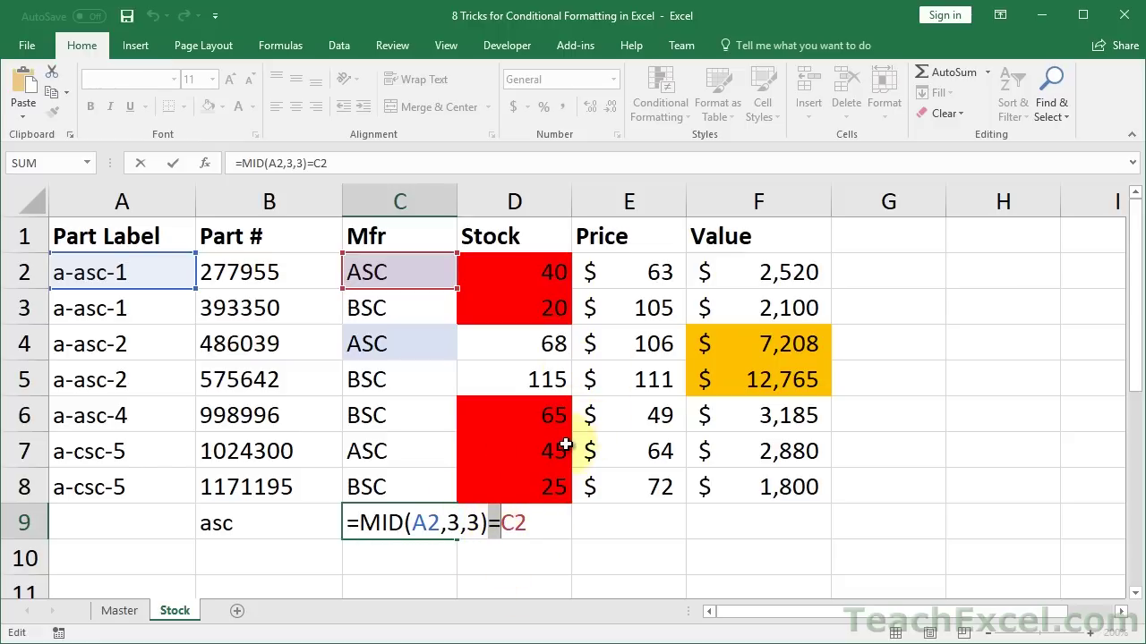
text(<>)
key(BackSpace)
key(BackSpace)
text(>=)
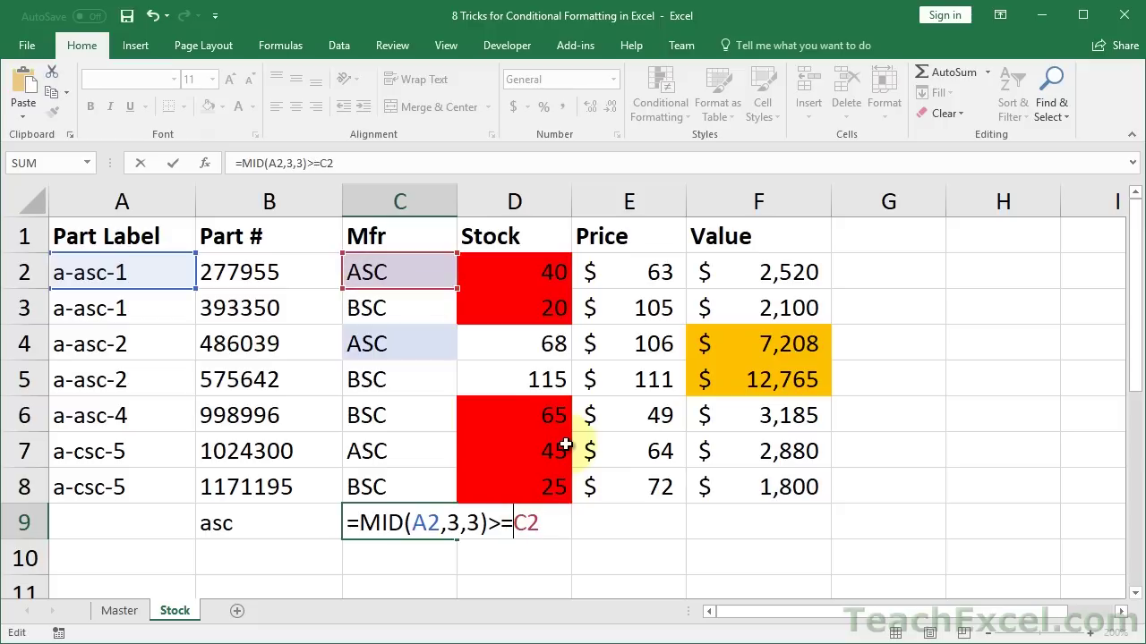
key(BackSpace)
key(BackSpace)
text(<=)
key(BackSpace)
key(BackSpace)
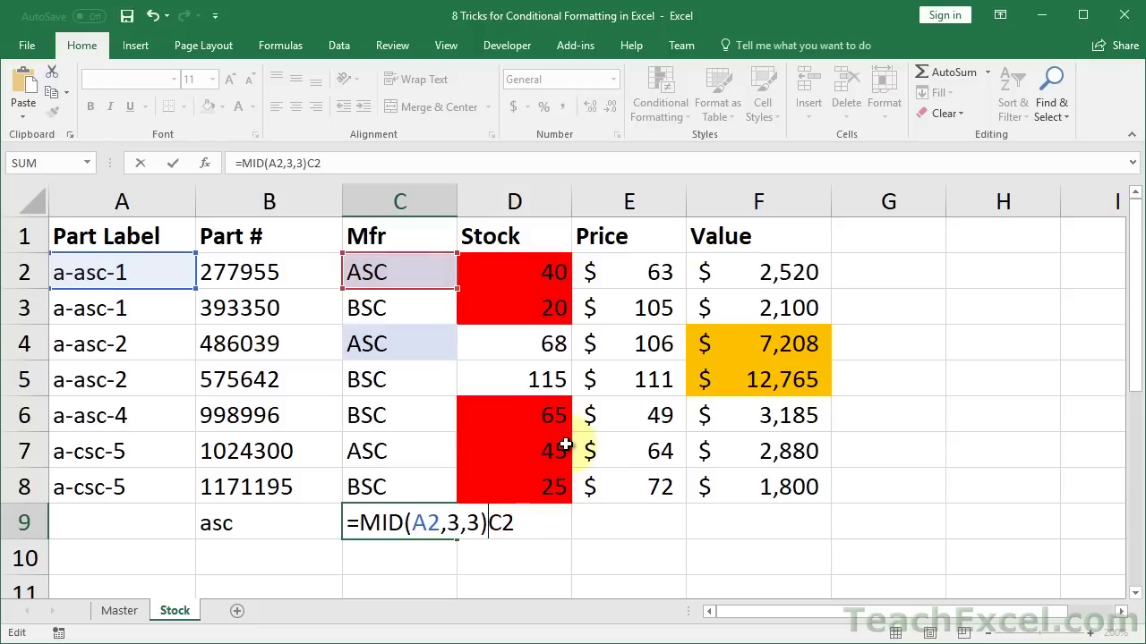
text(=)
key(BackSpace)
text(<>)
key(BackSpace)
key(BackSpace)
text(=)
key(ctrl+Return)
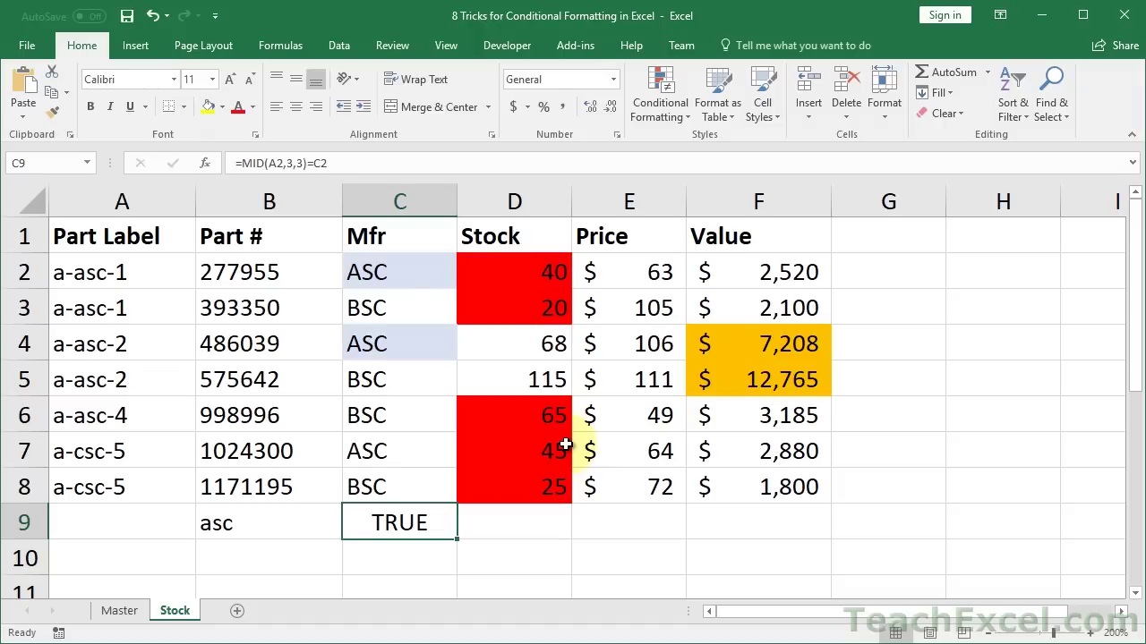
- Clear the test formulas from C9 and B9
key(Delete)
key(Left)
key(Delete)
key(Left)
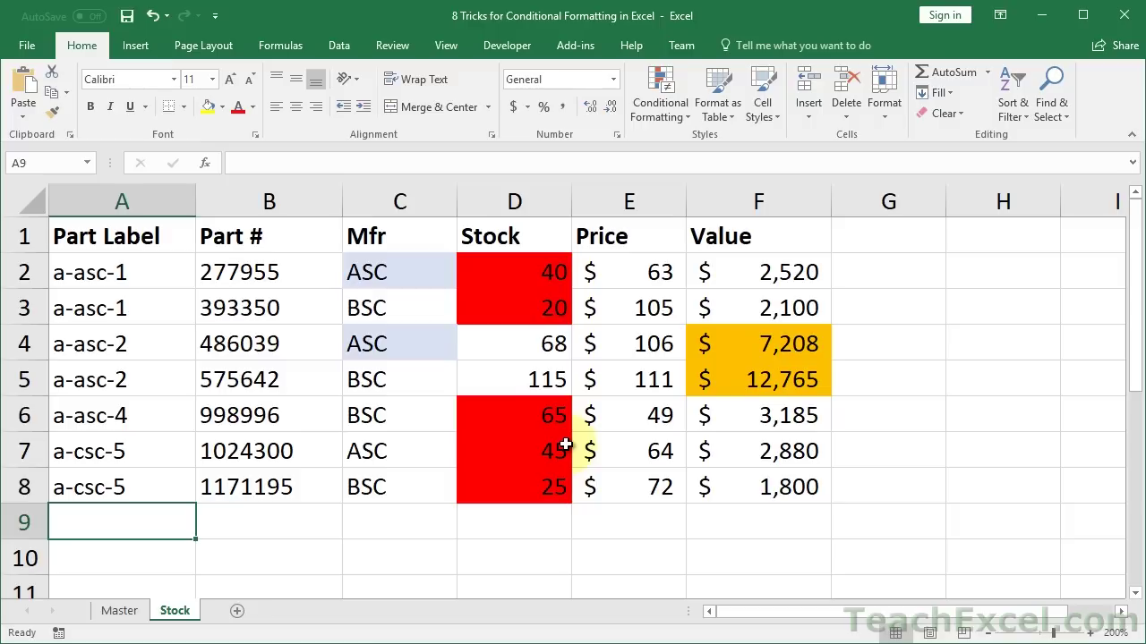
- Create a copy of the Stock sheet within the same workbook
right_click(176, 612)
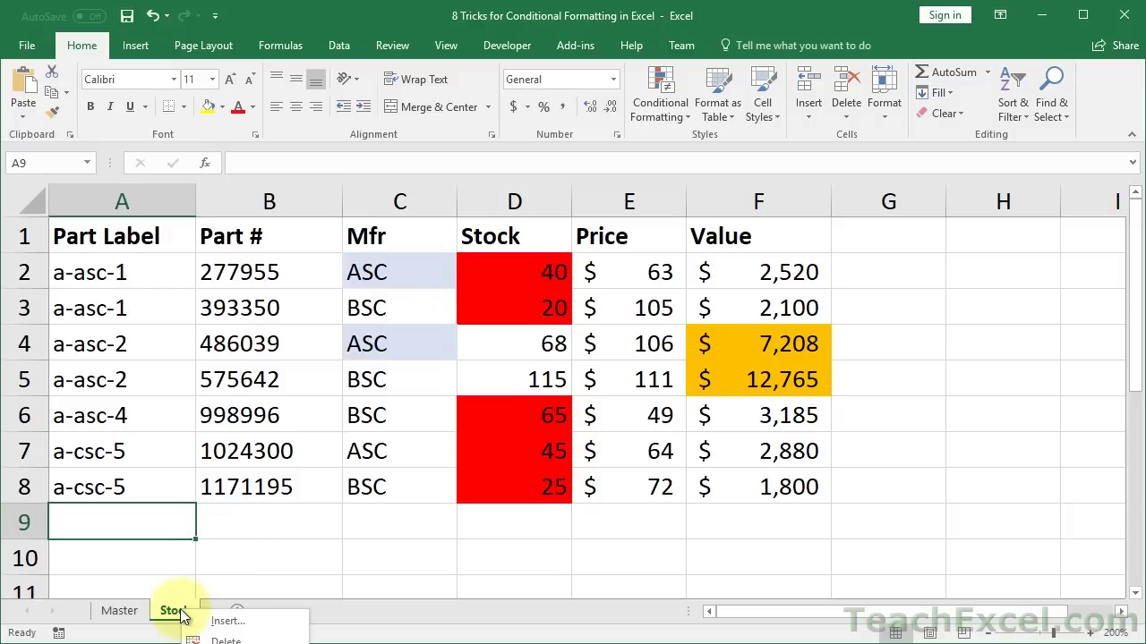
click(234, 643)
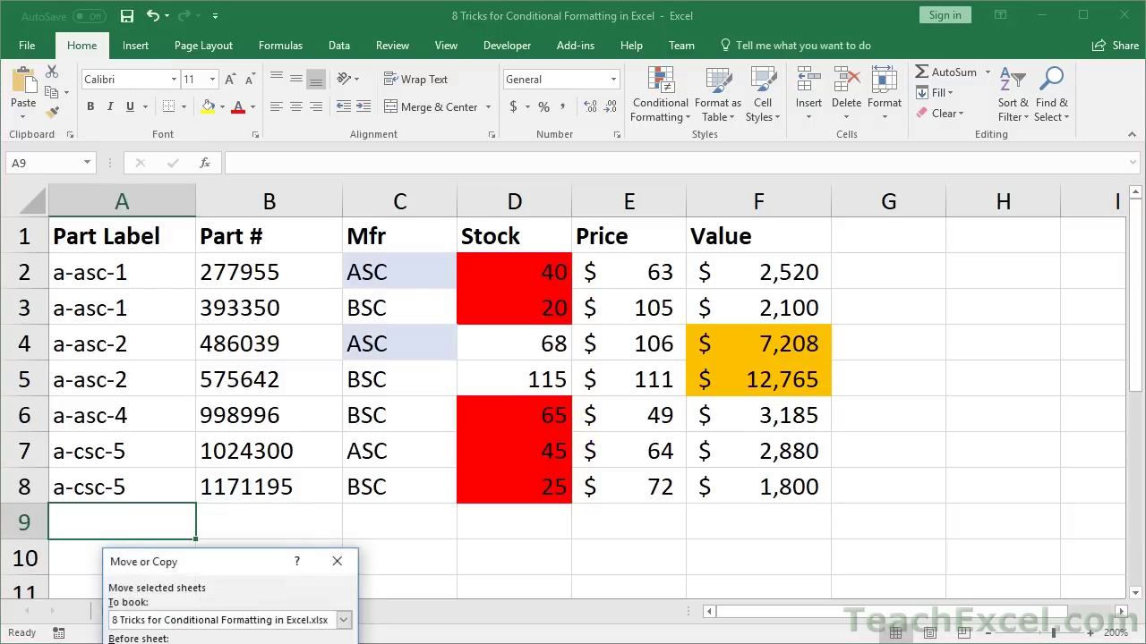
drag(231, 556, 313, 347)
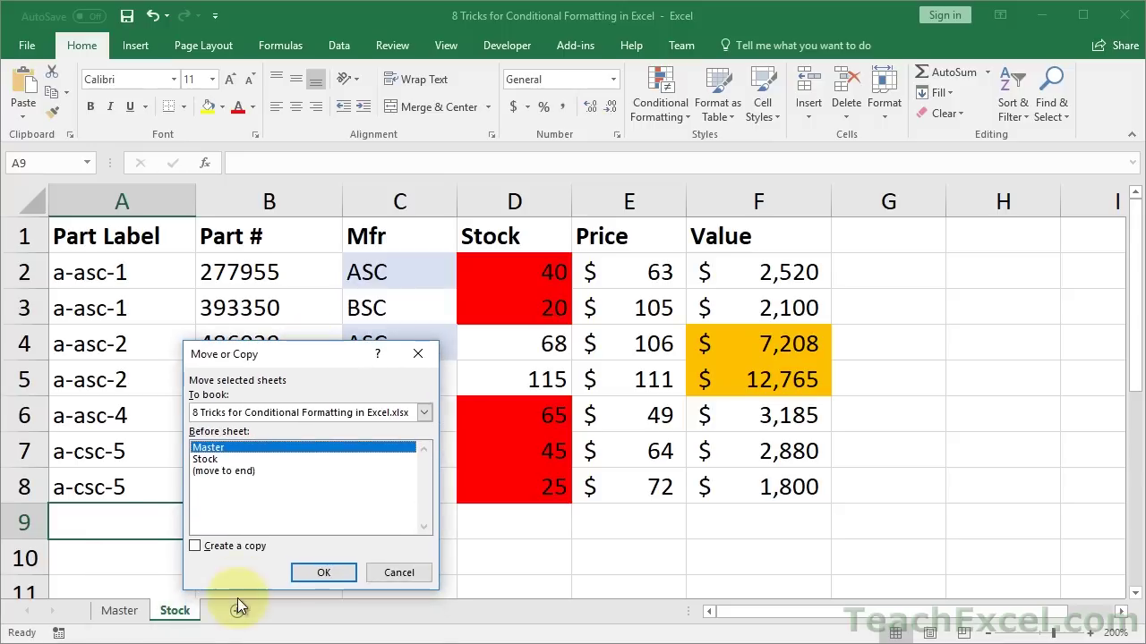
click(224, 546)
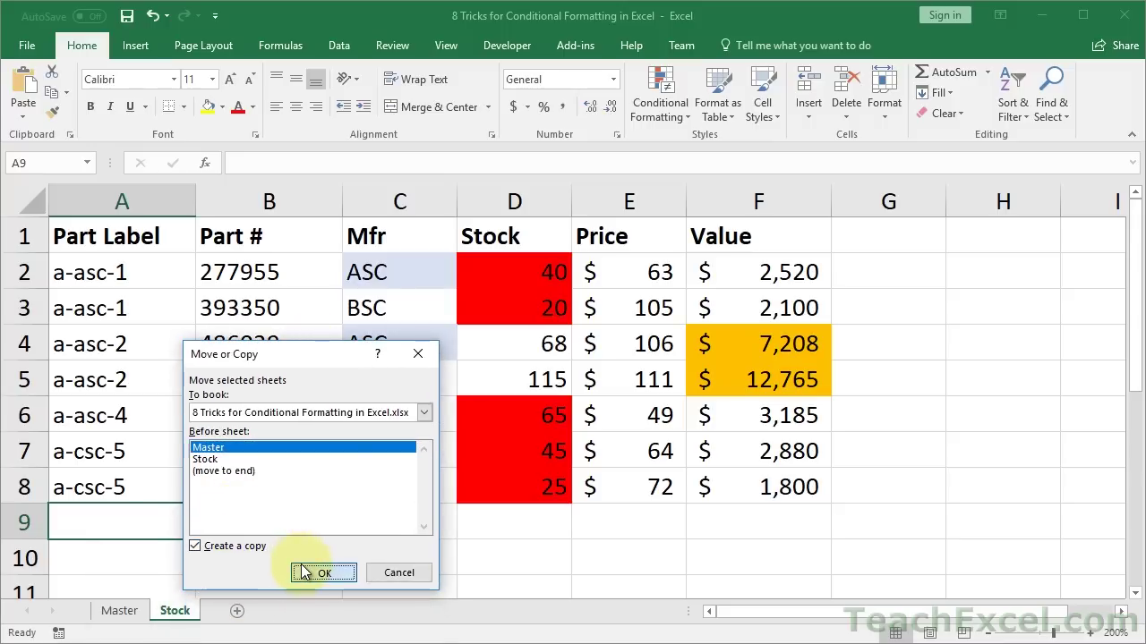
click(299, 569)
- Move the copied sheet after the Stock sheet and rename it Entire Rows
drag(143, 610, 281, 606)
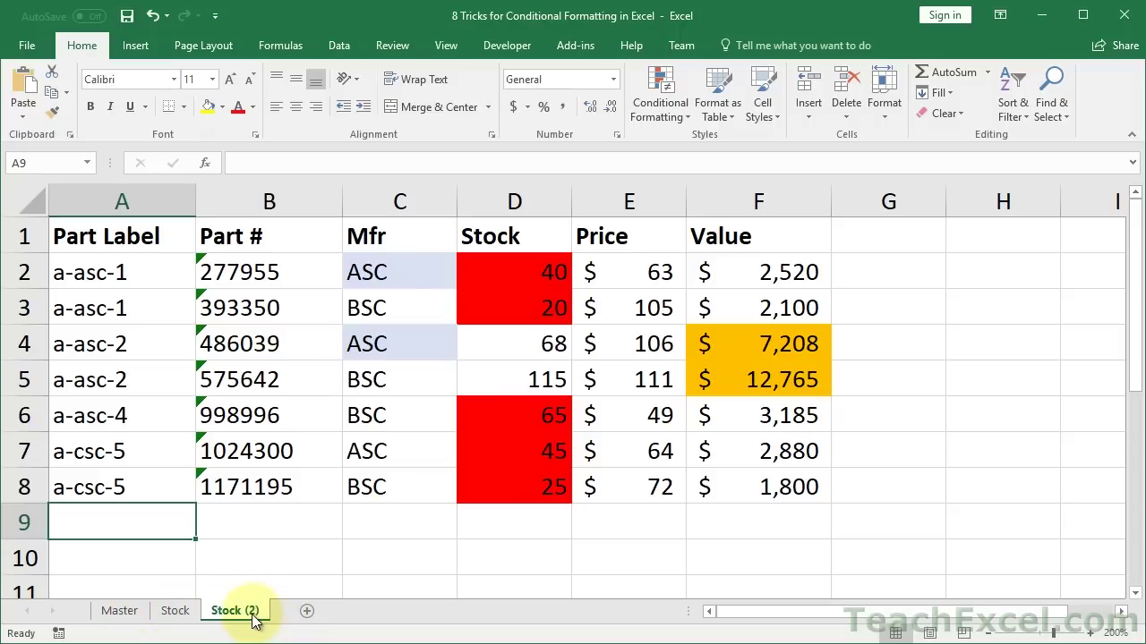
text(Entire Rows)
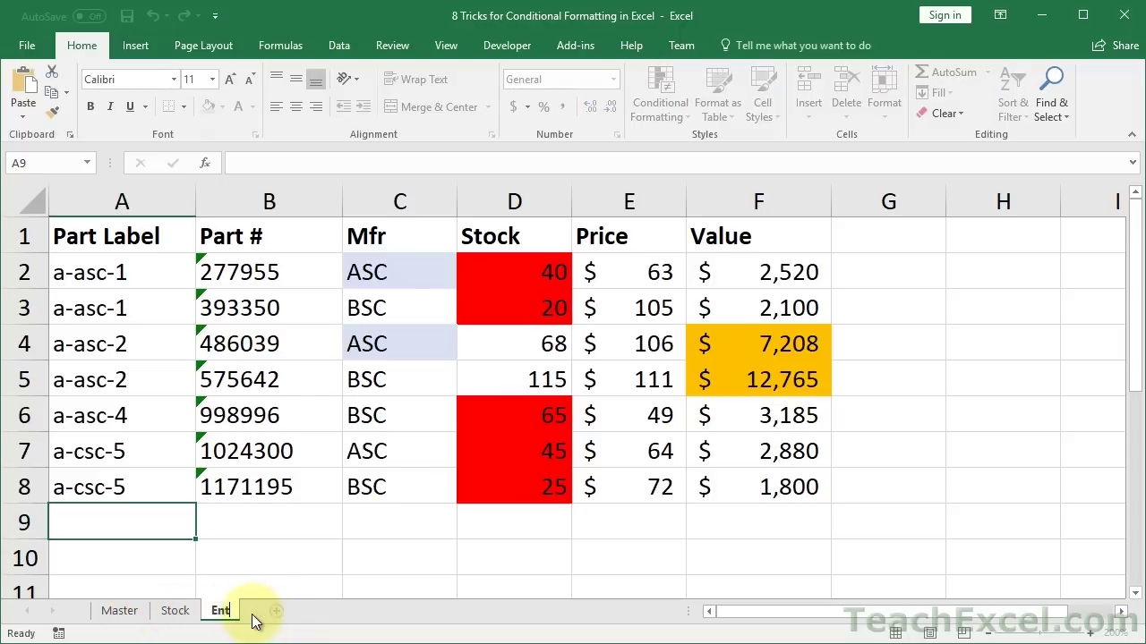
key(Return)
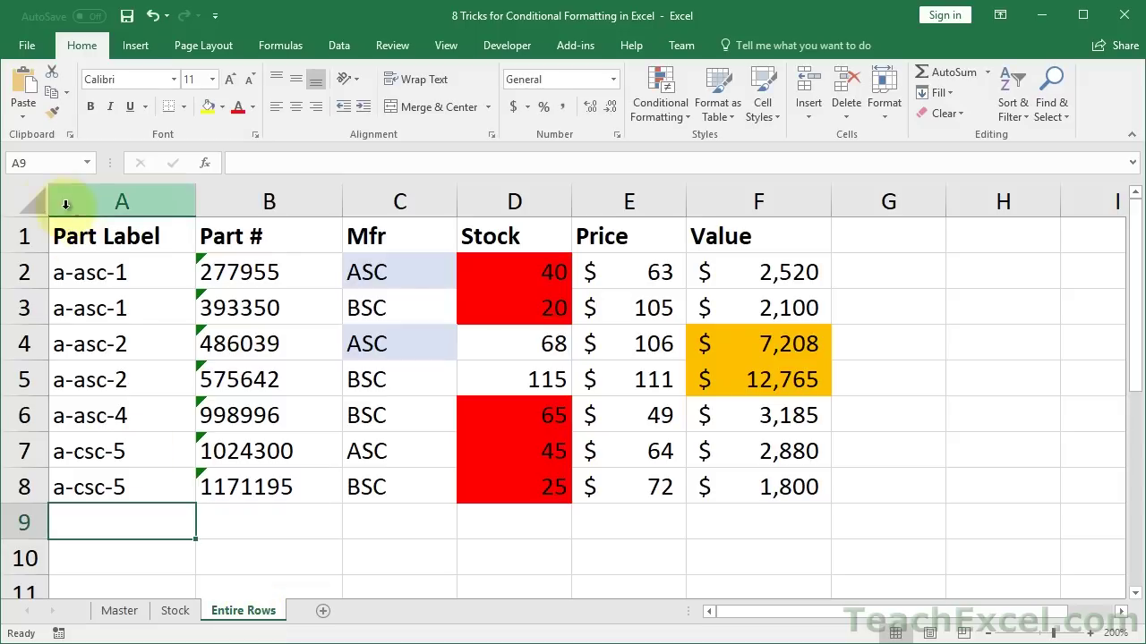
- Clear all conditional formatting rules from the entire Entire Rows sheet
click(27, 197)
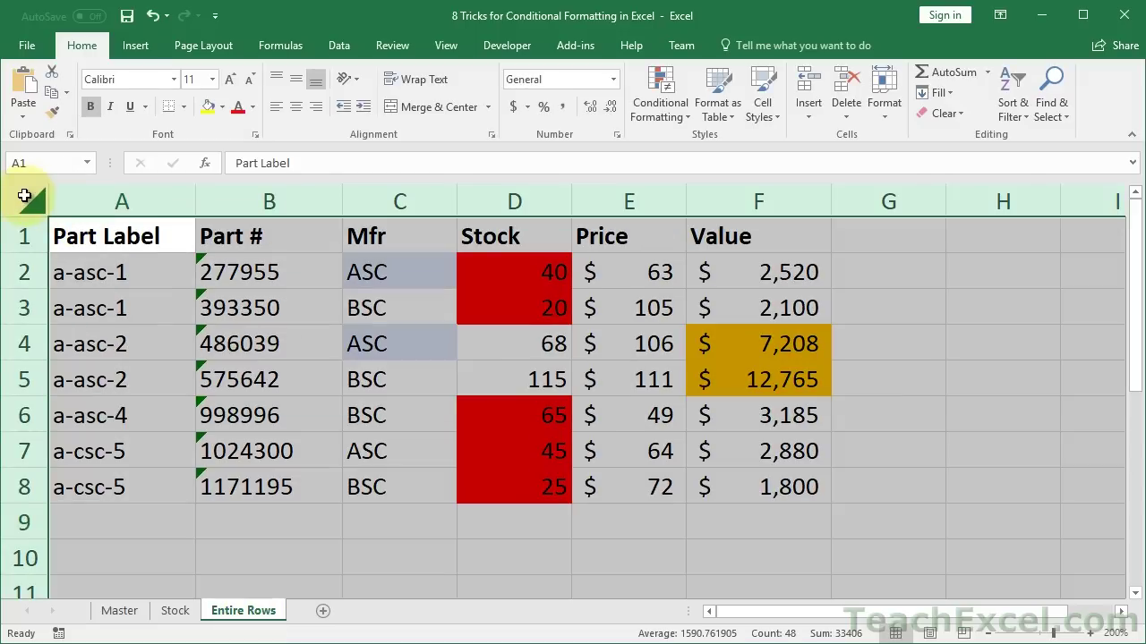
click(674, 120)
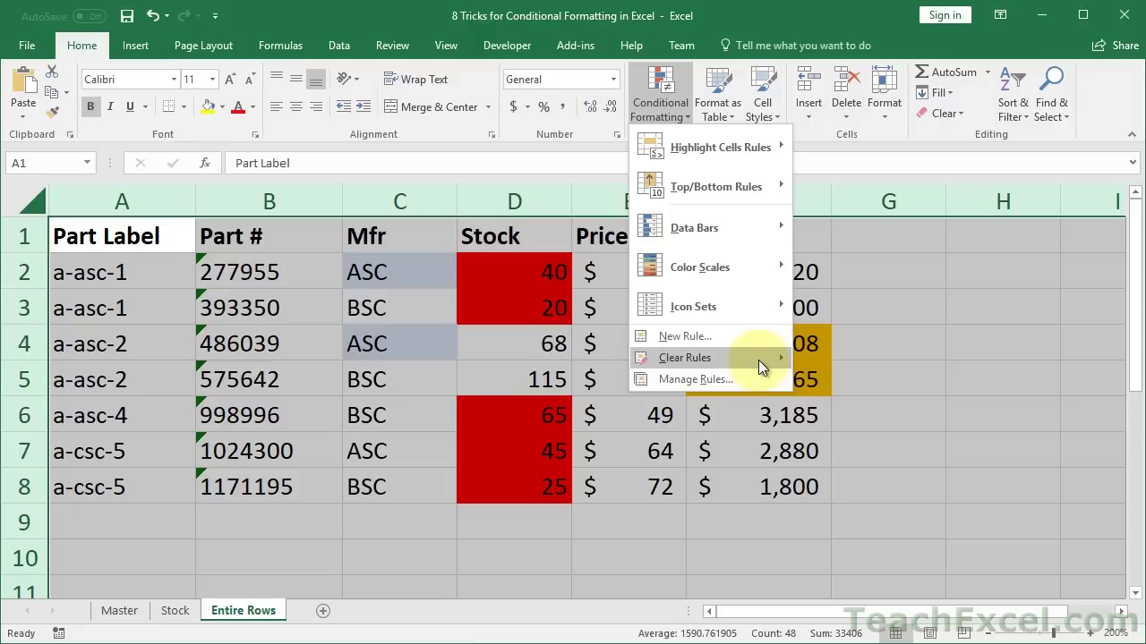
mouse_move(758, 359)
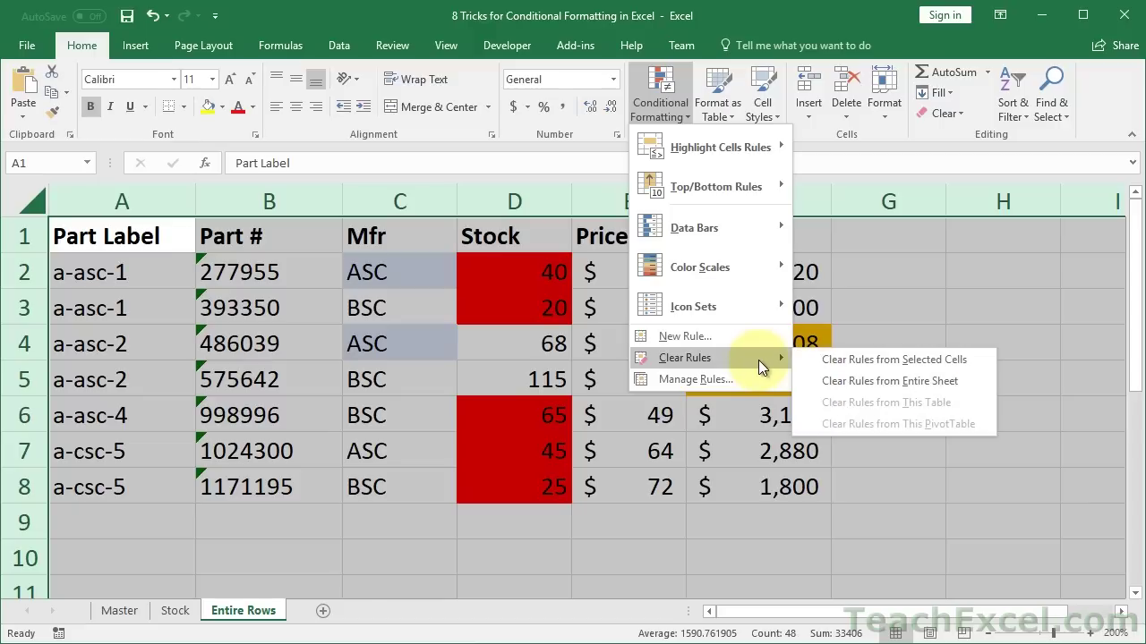
click(855, 381)
click(349, 293)
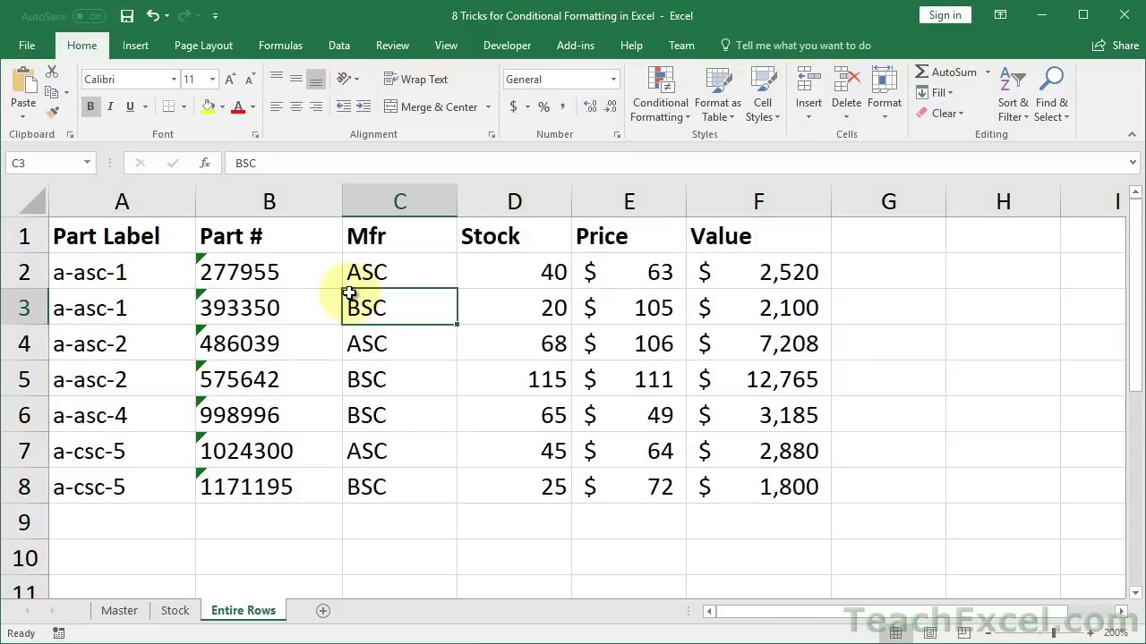
- Ignore the number-stored-as-text errors on the part numbers in B2:B8
click(257, 275)
key(ctrl+shift+Down)
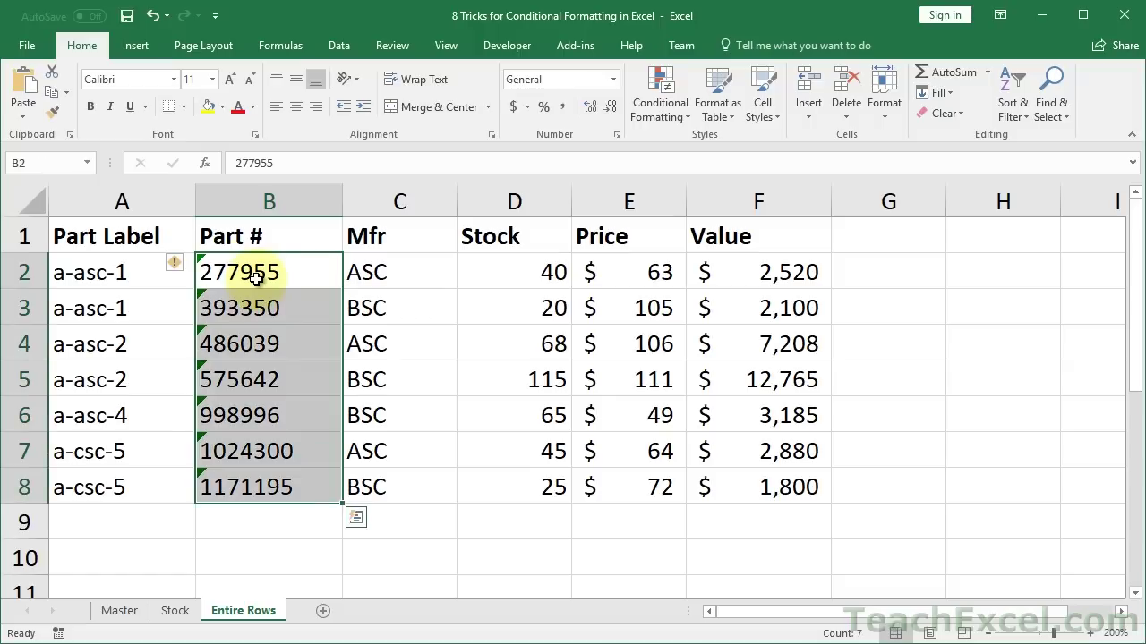
click(176, 263)
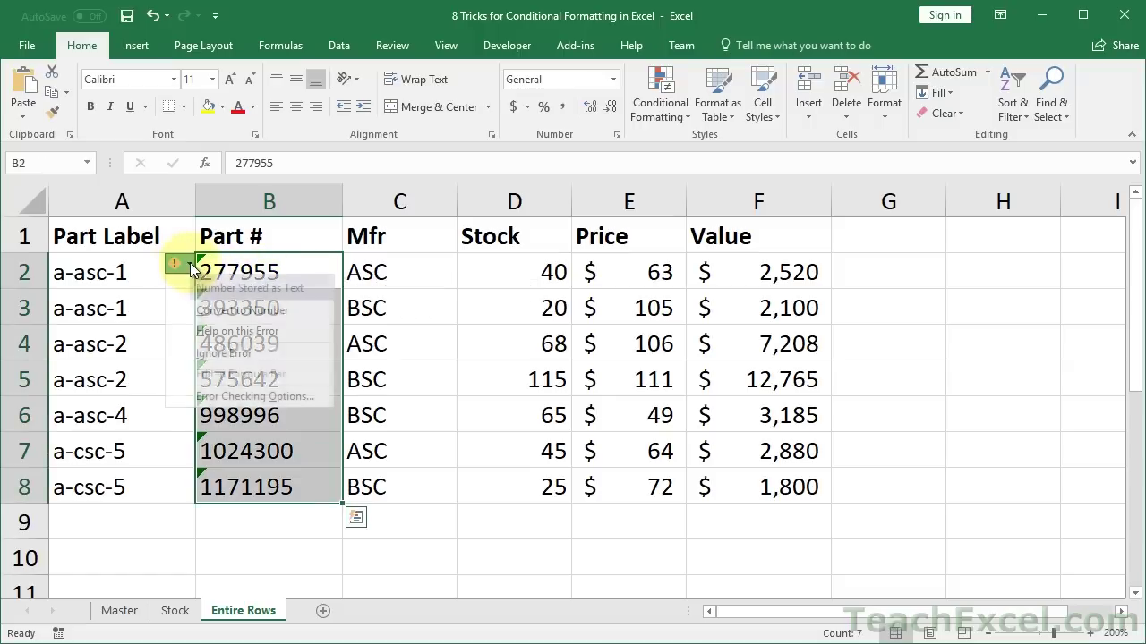
click(211, 355)
click(255, 274)
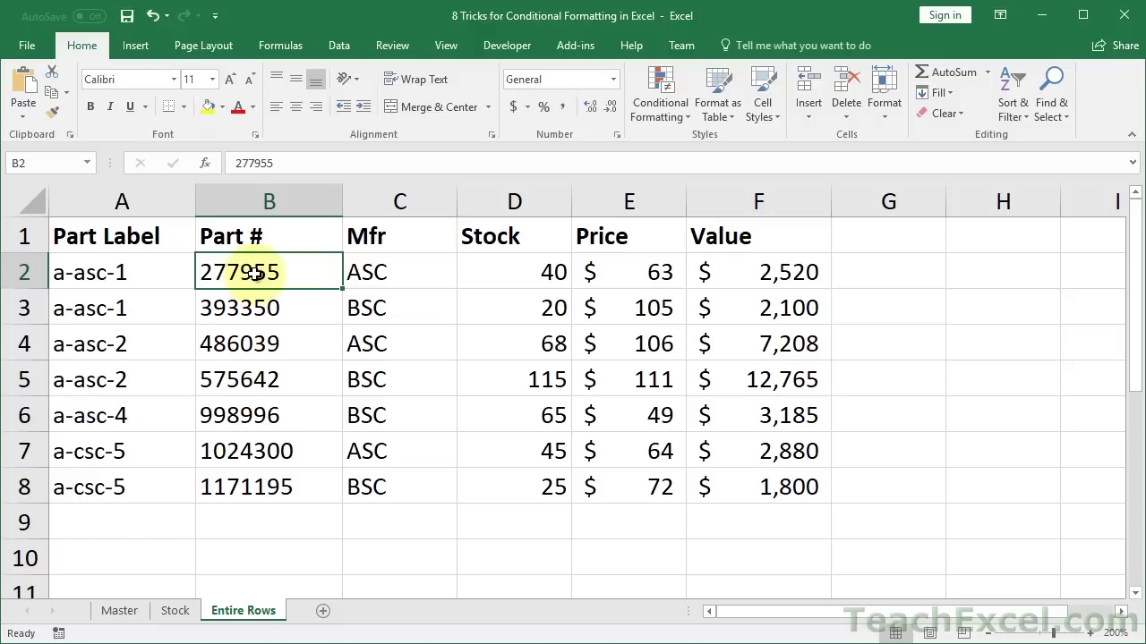
- Enter the test formula =D2<50 in G2 and fill it down to G8
click(494, 271)
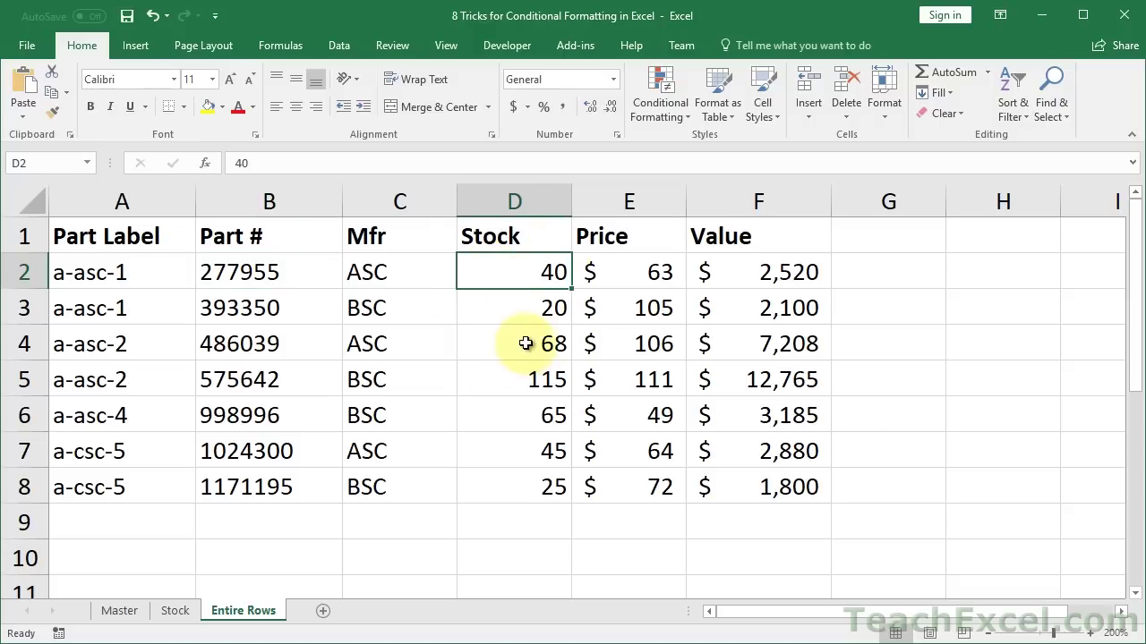
click(880, 271)
text(=)
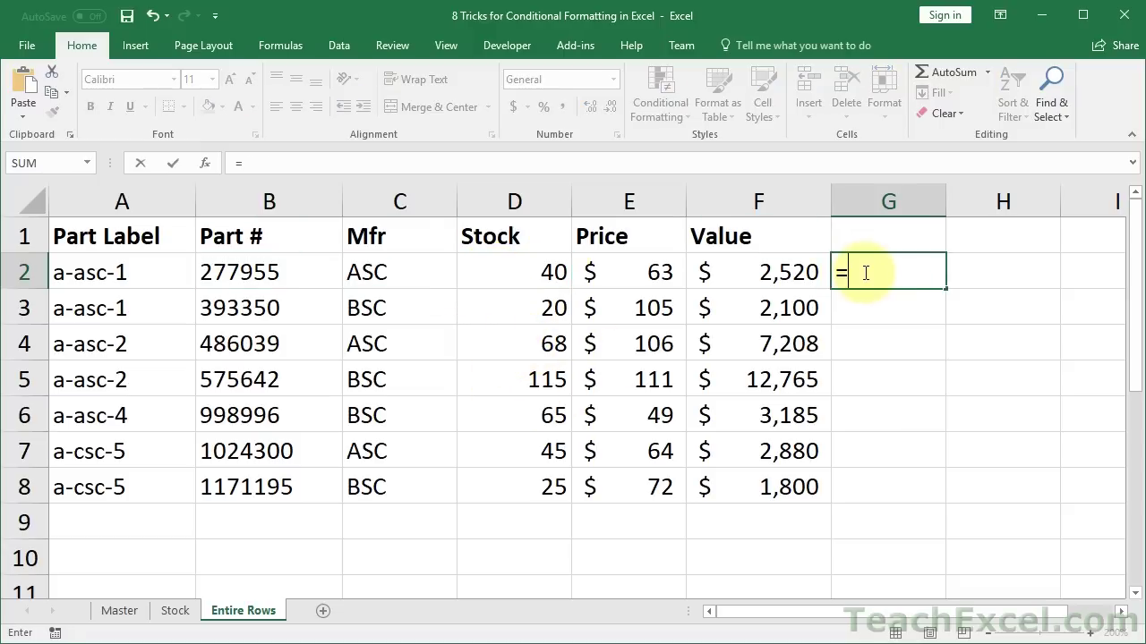
click(545, 267)
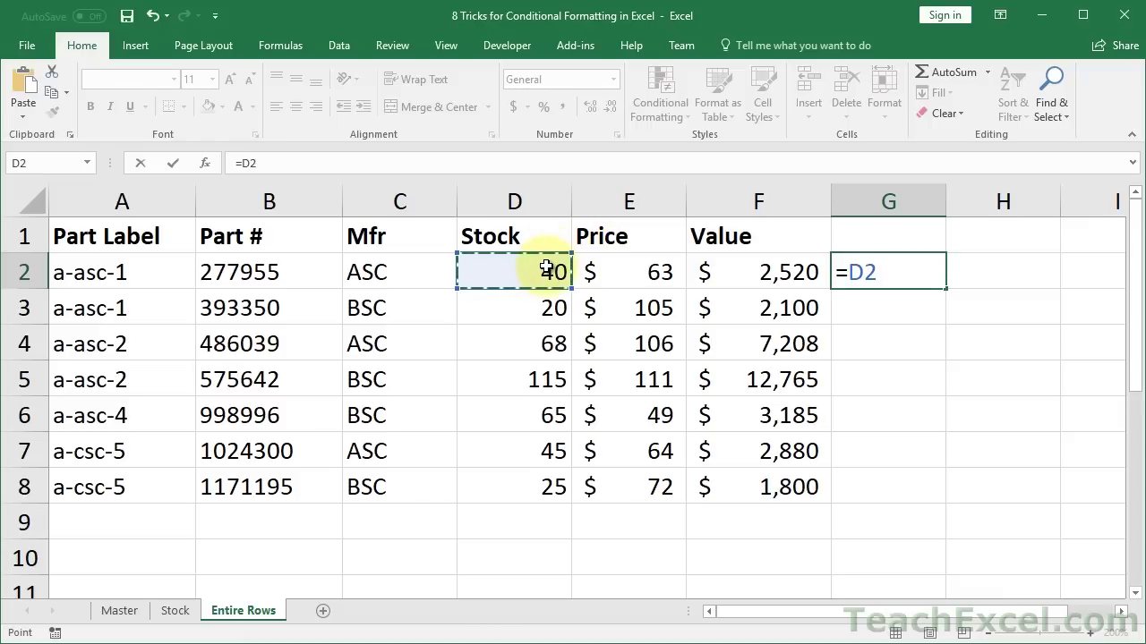
text(<50)
key(ctrl+Return)
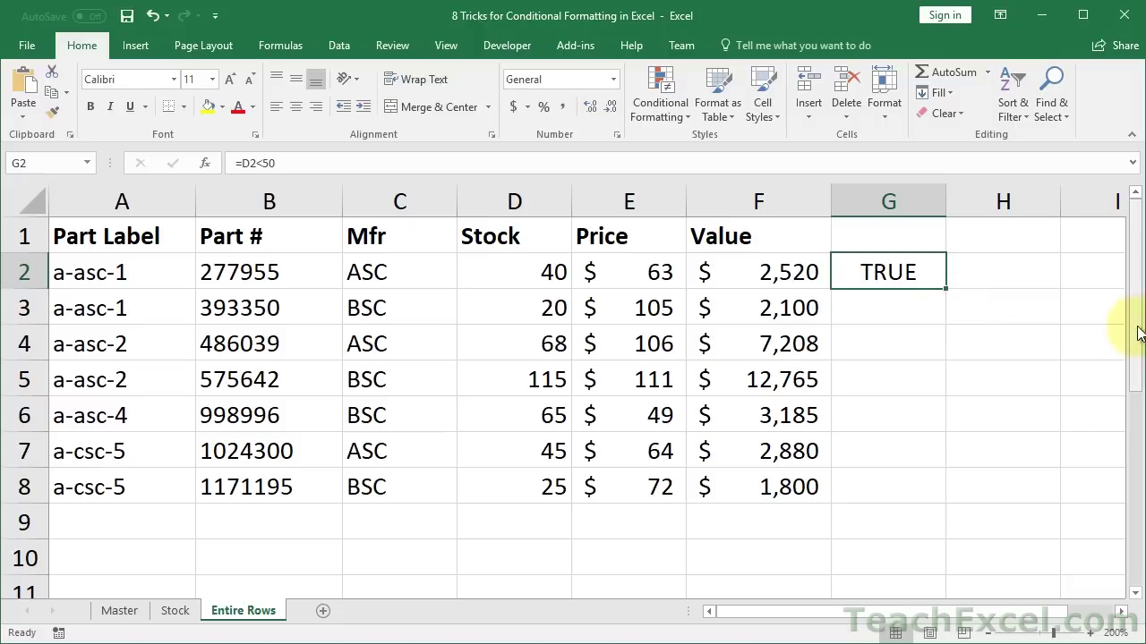
double_click(946, 289)
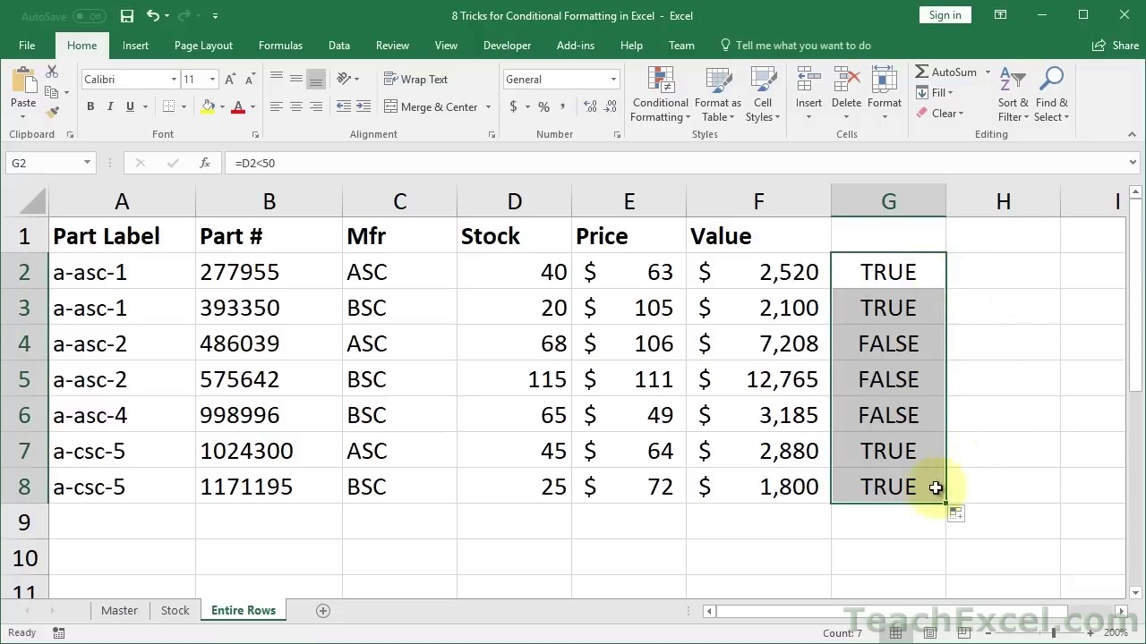
- Copy the text of the formula in G2, leaving the cell unchanged
double_click(883, 270)
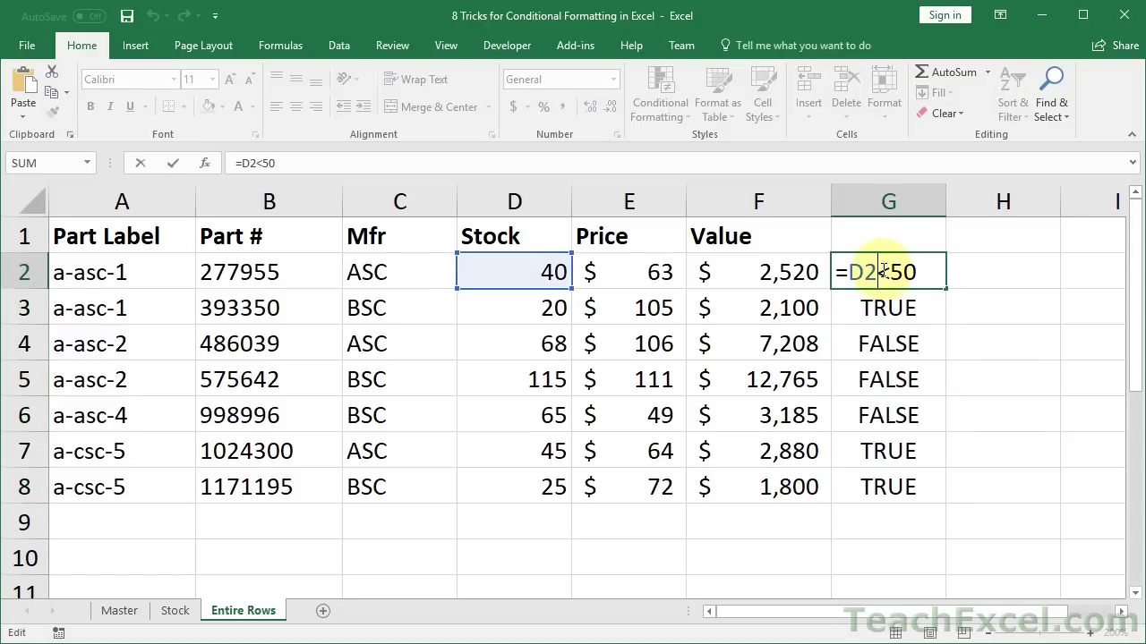
drag(834, 272, 946, 278)
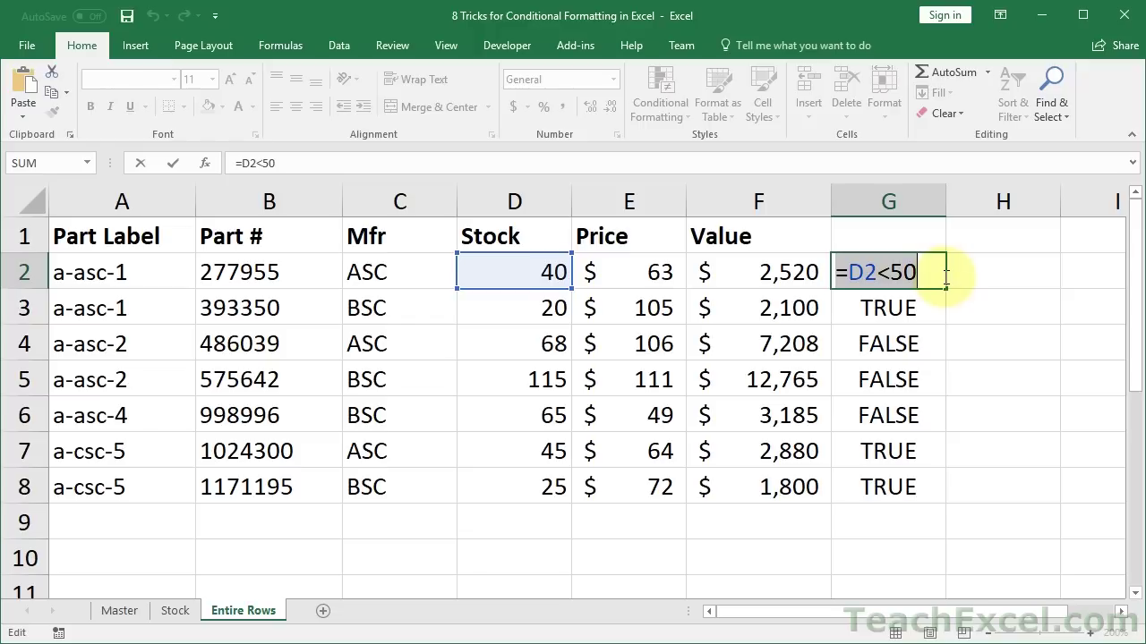
key(Escape)
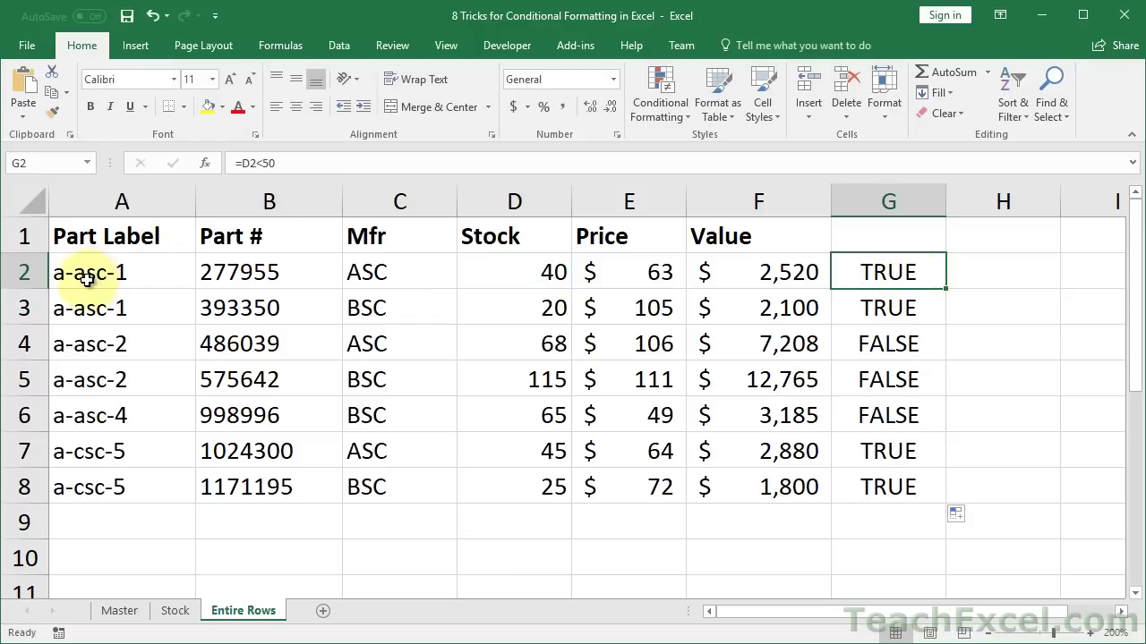
- Start a new formula-based conditional formatting rule for A2:F8 with the formula =D2<50
drag(87, 278, 785, 483)
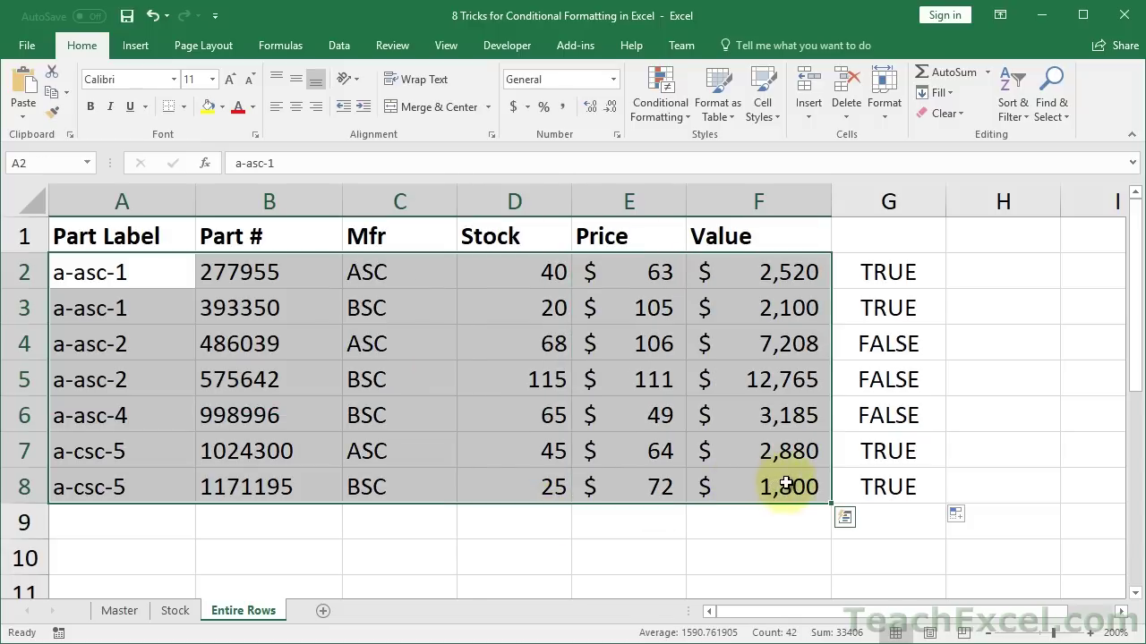
click(657, 109)
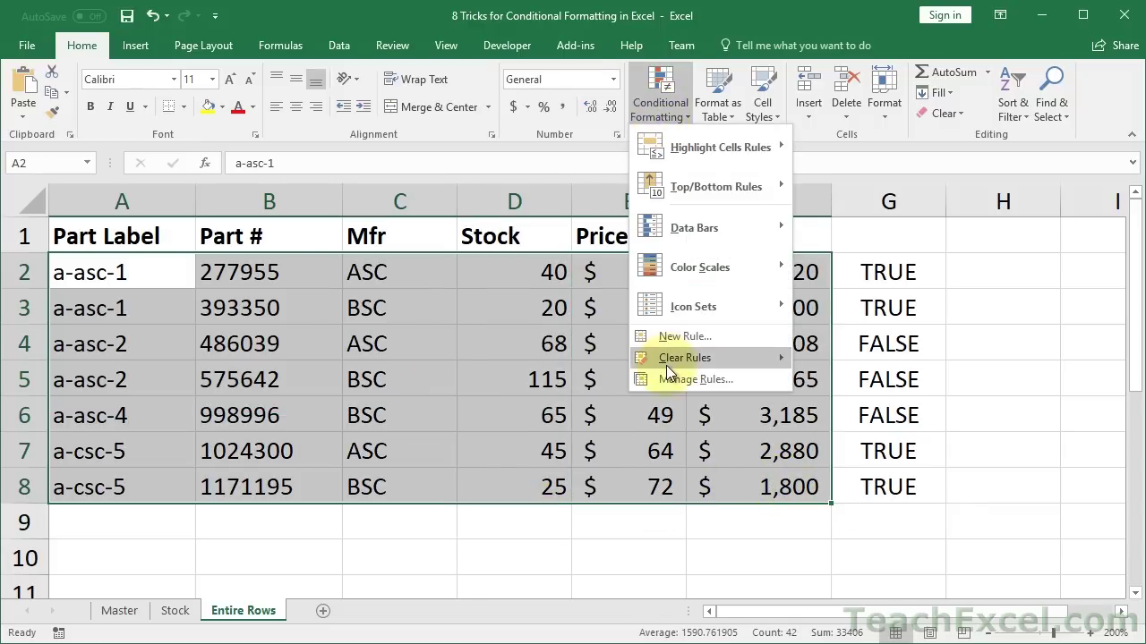
click(669, 337)
drag(244, 120, 483, 120)
click(264, 246)
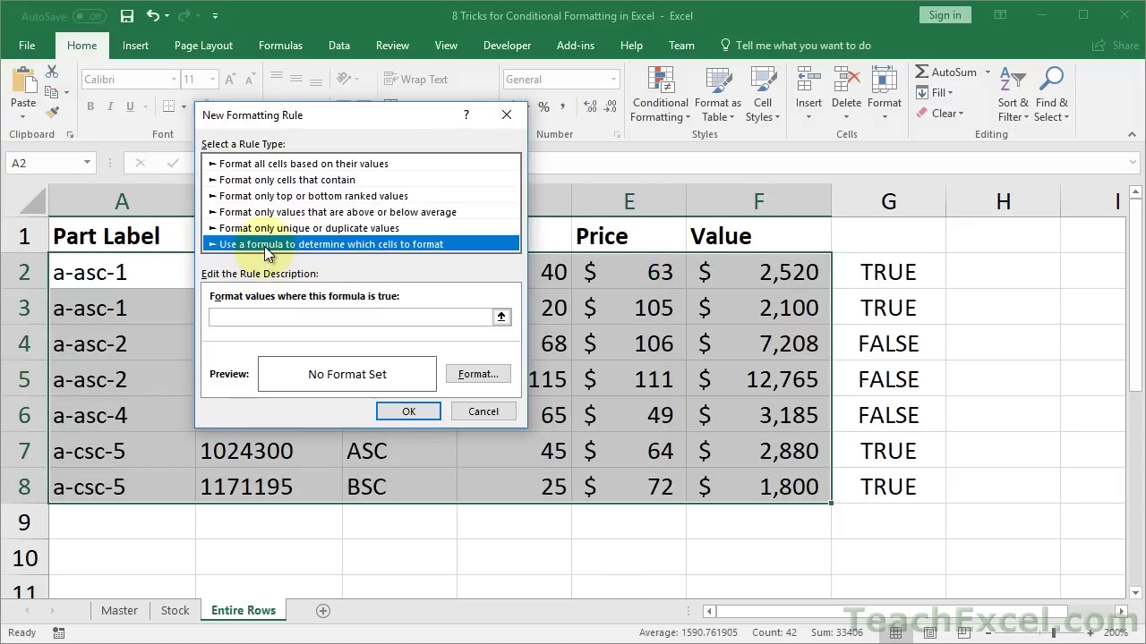
click(274, 316)
text(=D2<50)
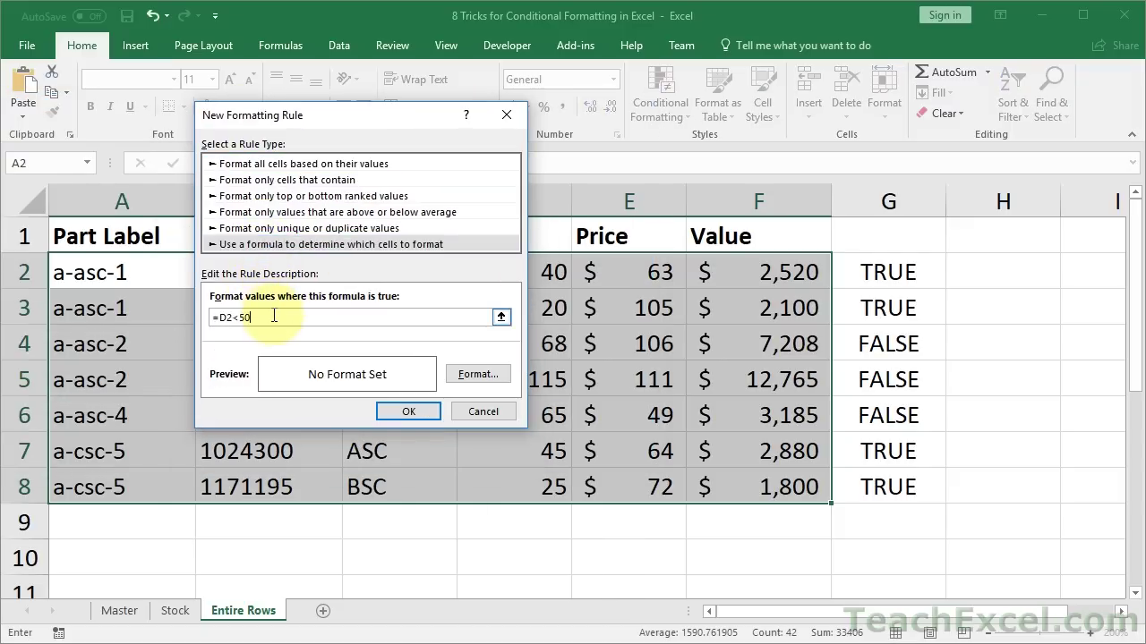
- Give the new rule a light blue fill and apply it to the table
click(480, 374)
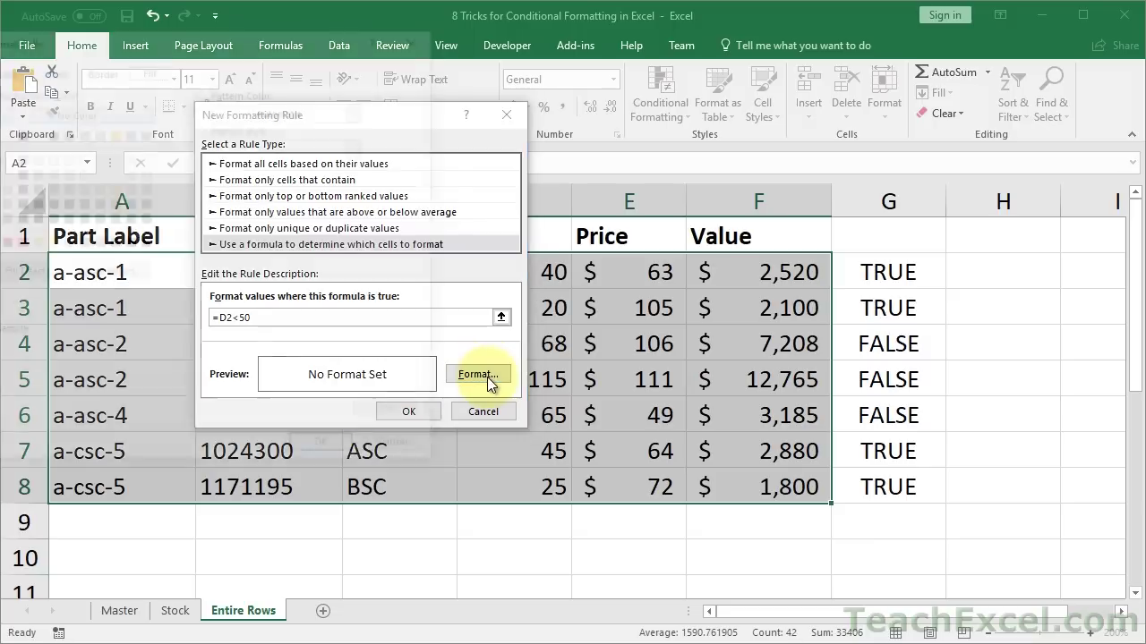
drag(155, 43, 273, 96)
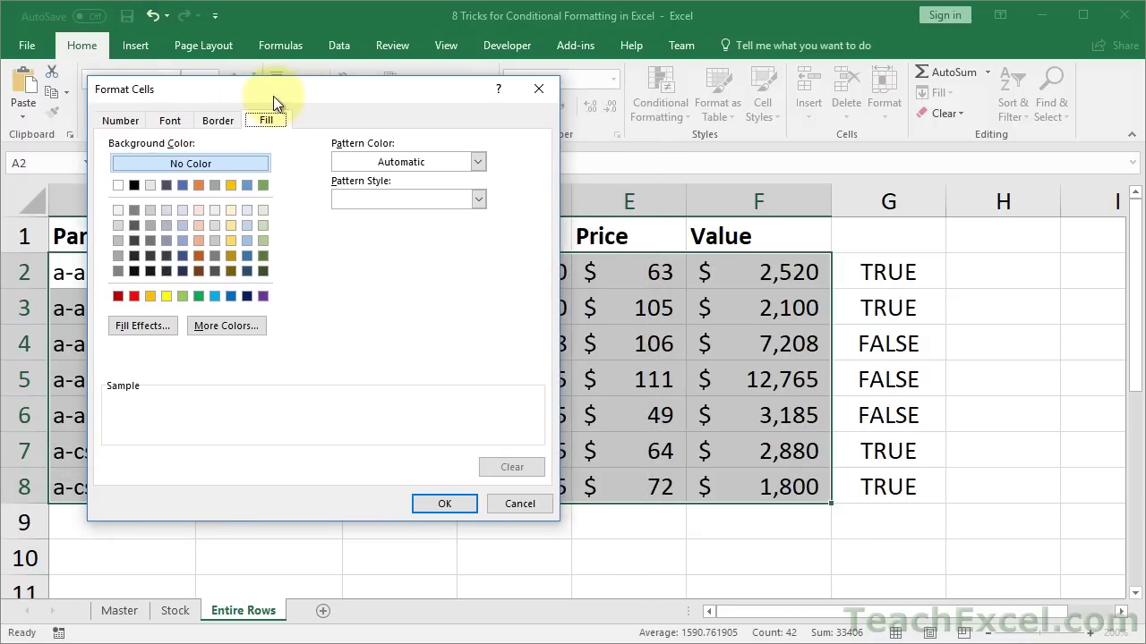
click(247, 226)
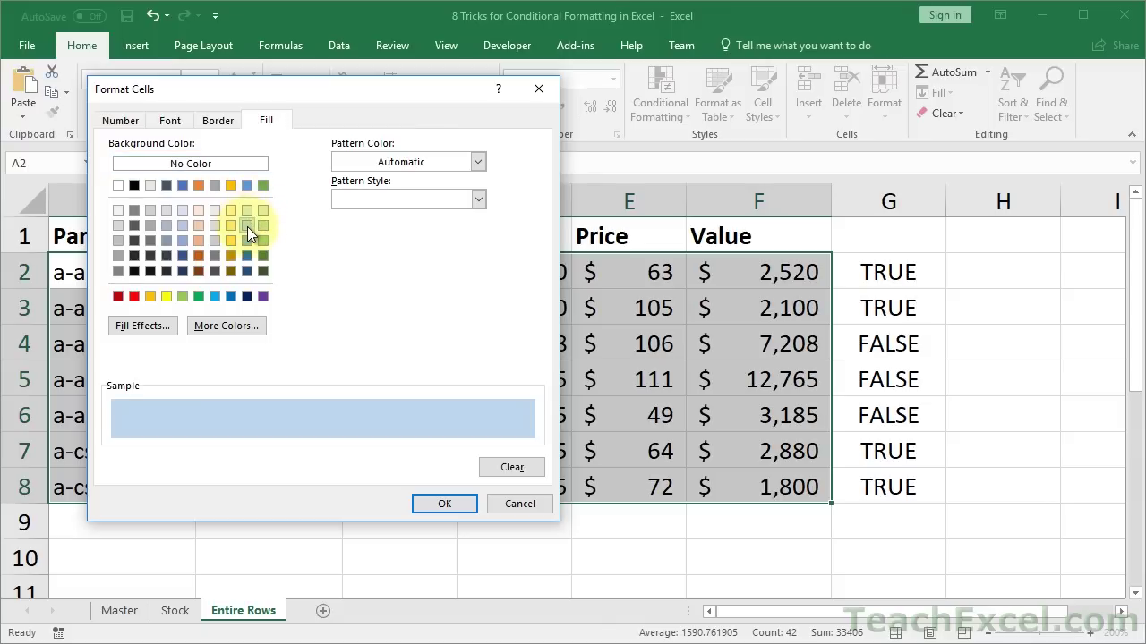
click(420, 501)
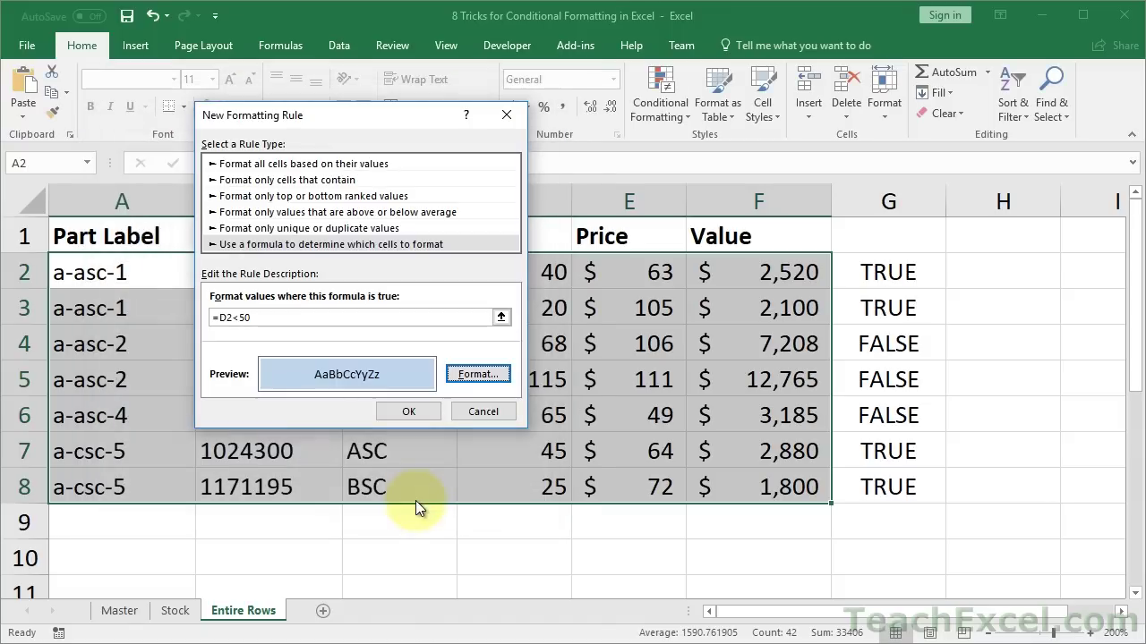
click(403, 413)
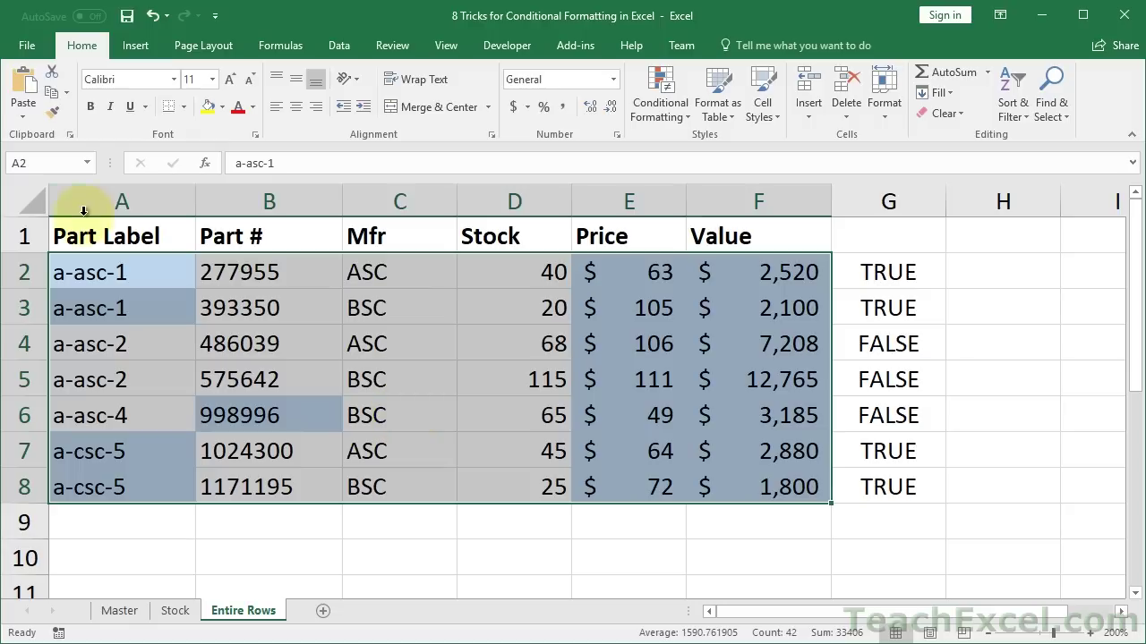
click(107, 236)
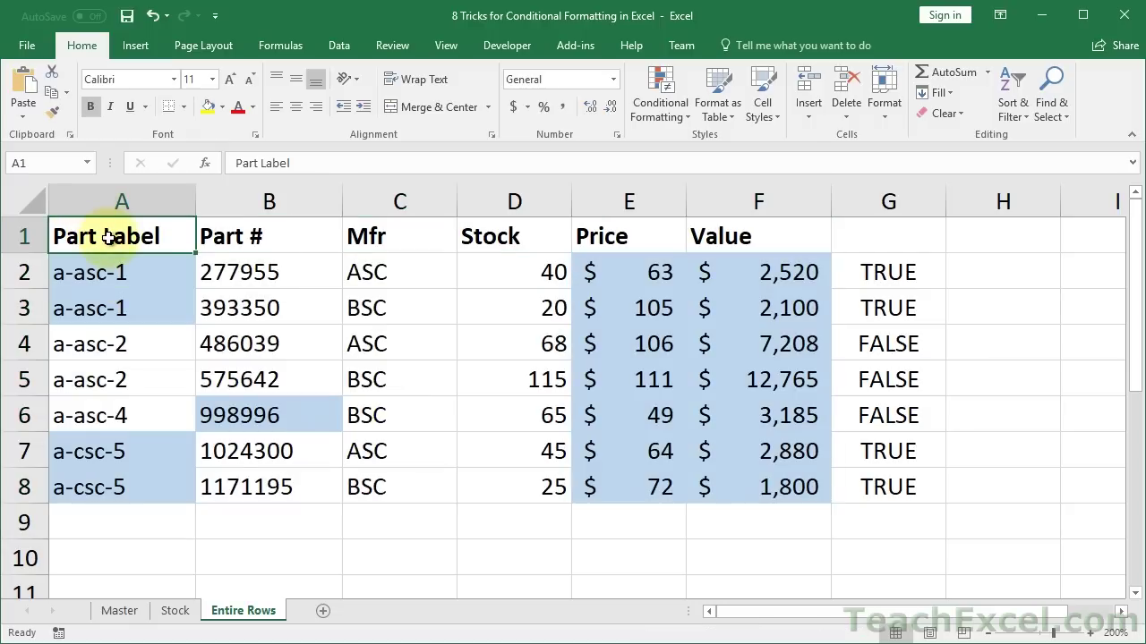
double_click(871, 263)
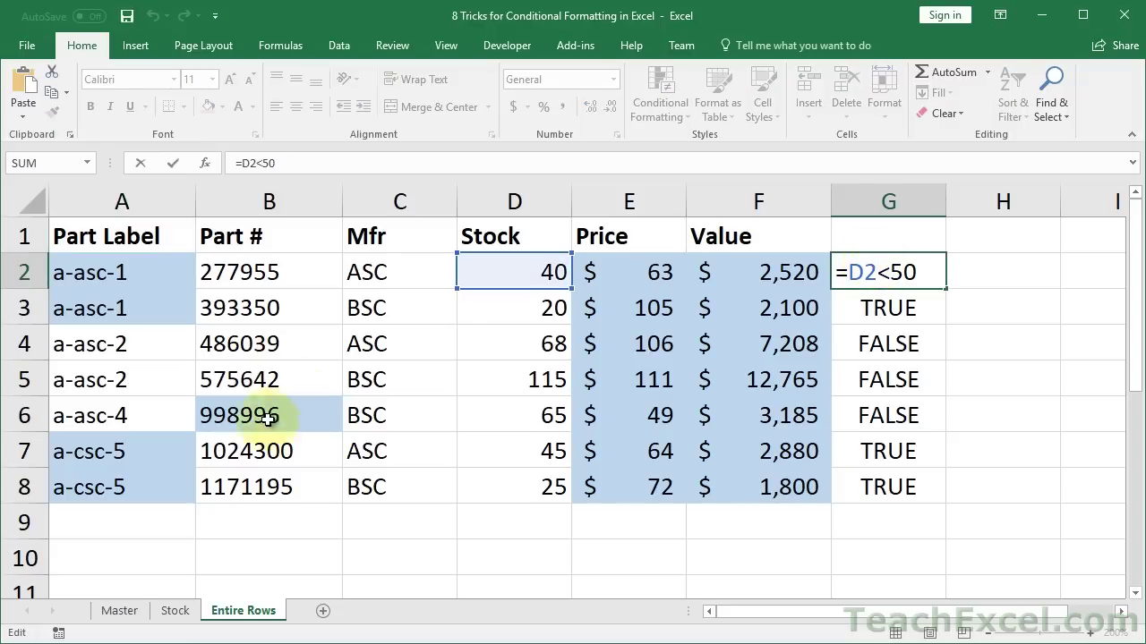
key(Escape)
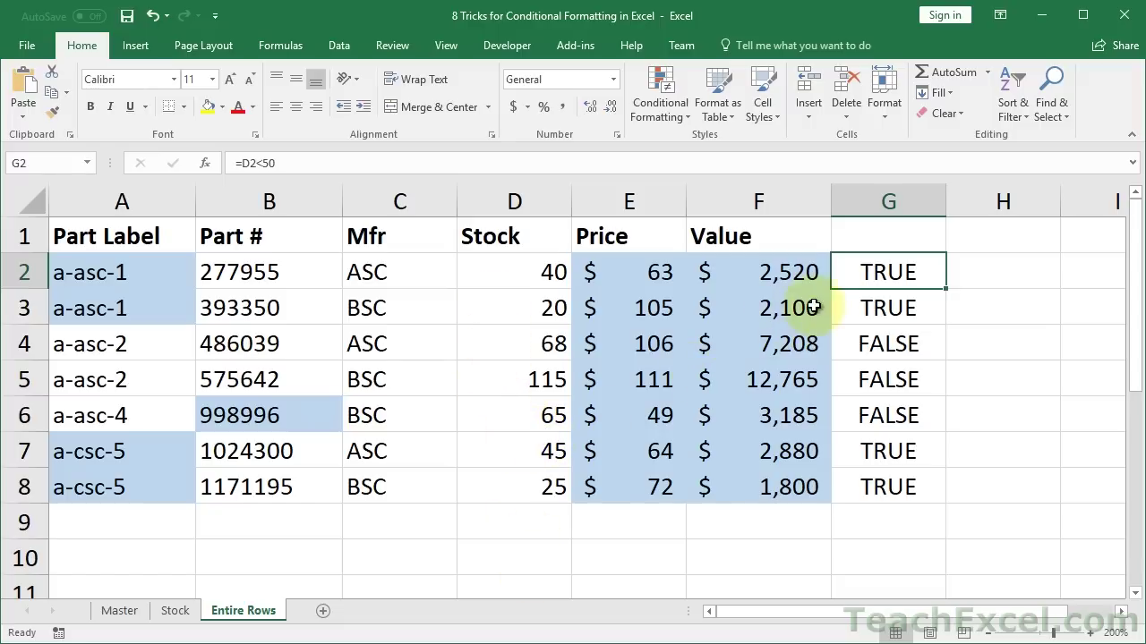
double_click(868, 265)
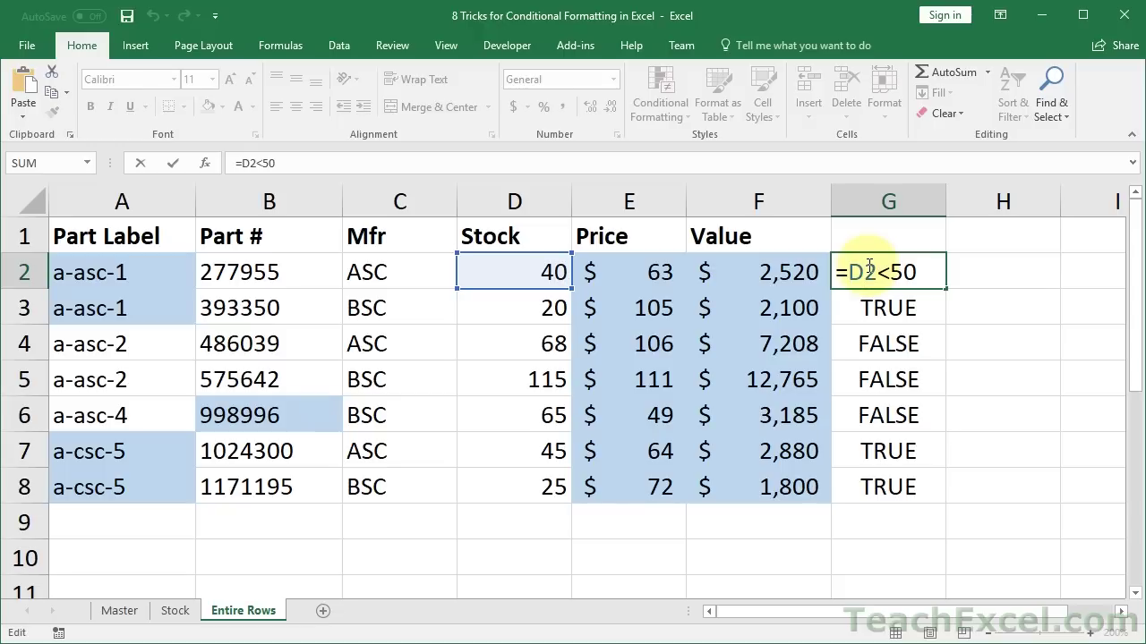
key(Escape)
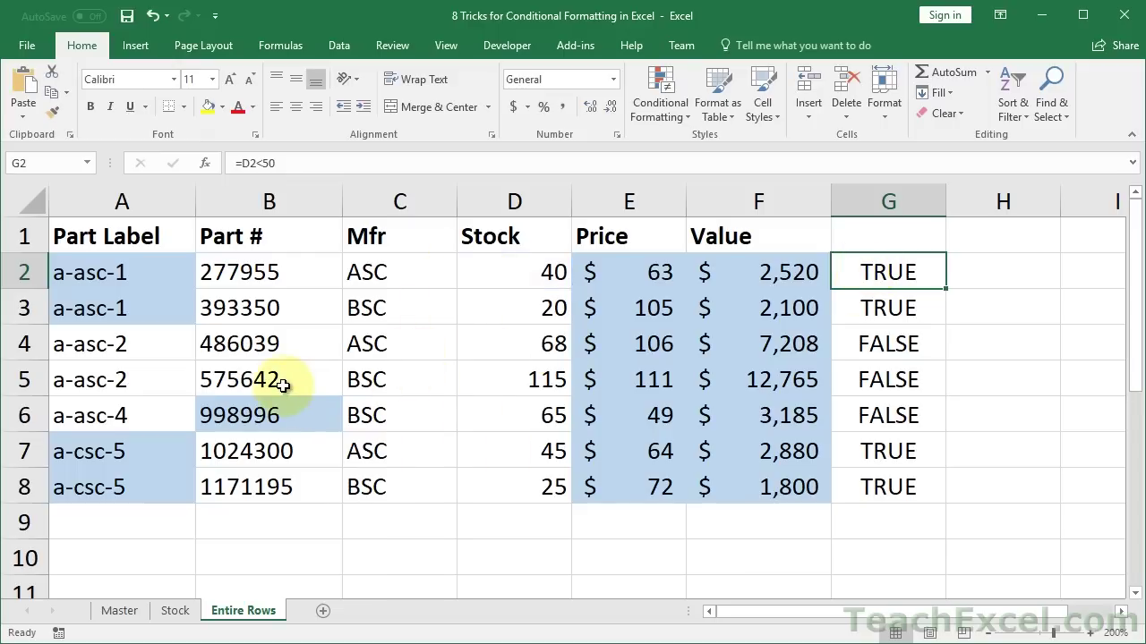
- Make the column reference absolute in G2's formula so it reads =$D2<50, and fill it down to G8
double_click(842, 266)
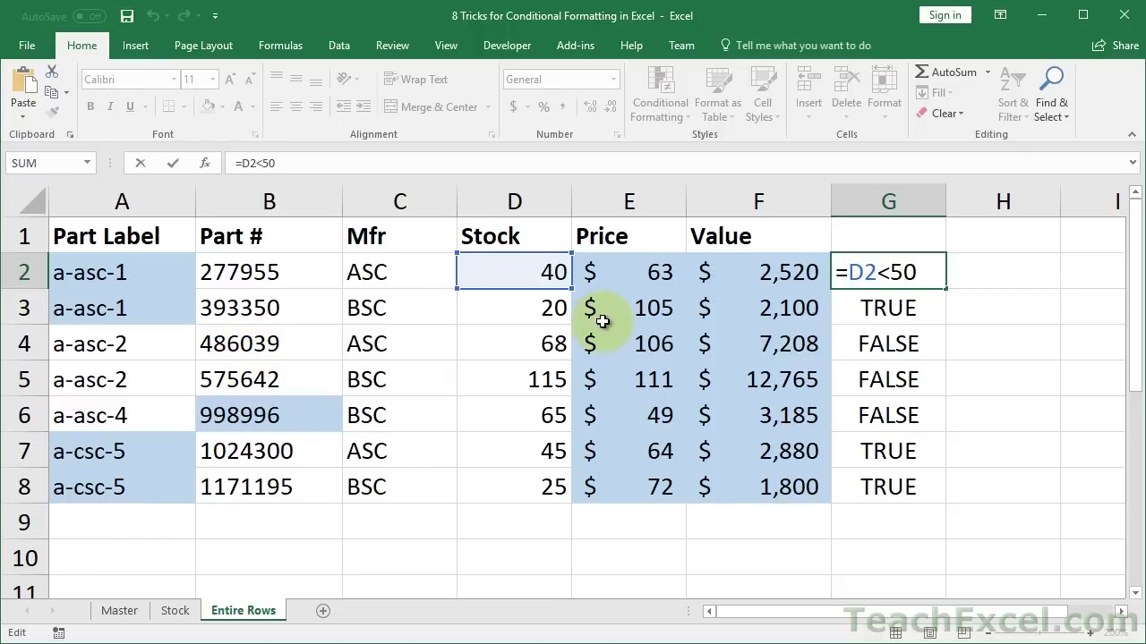
text($)
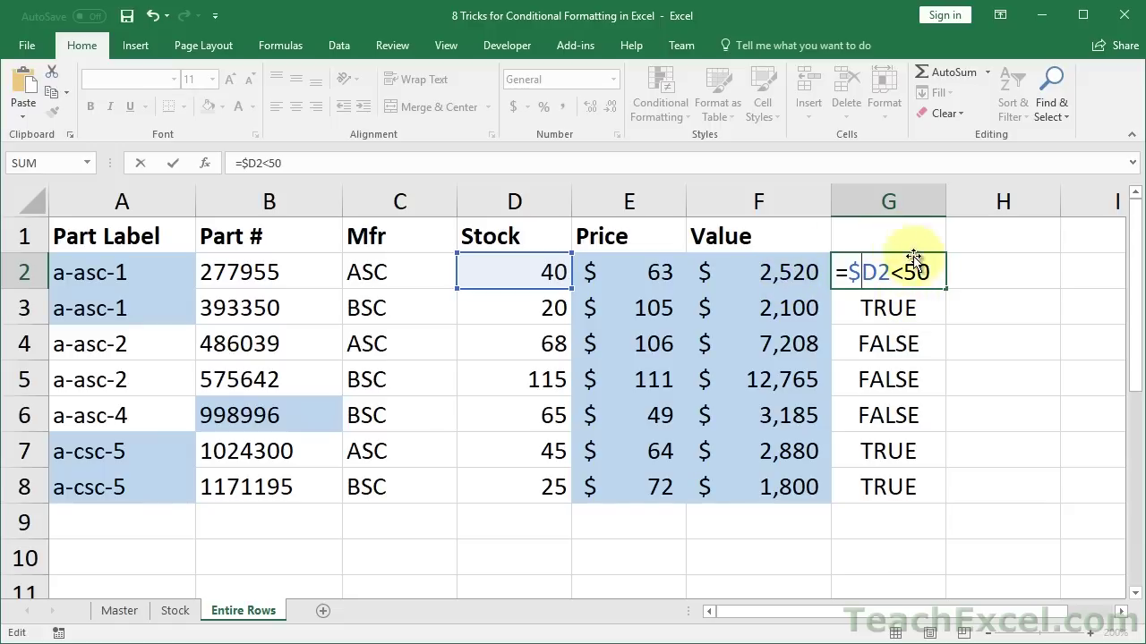
key(ctrl+Return)
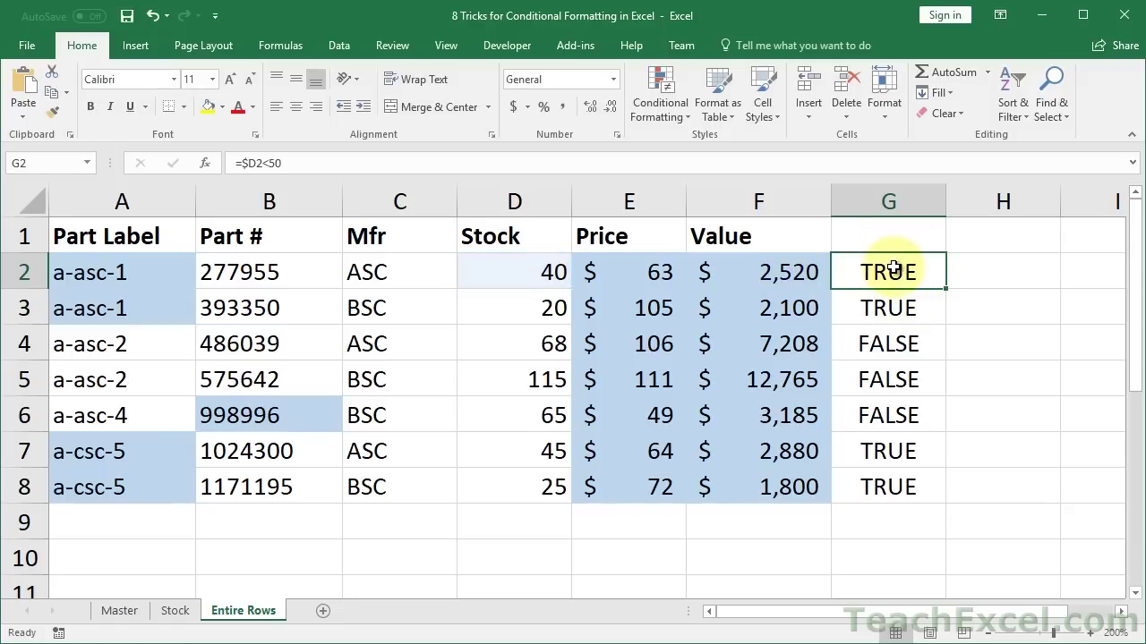
double_click(946, 288)
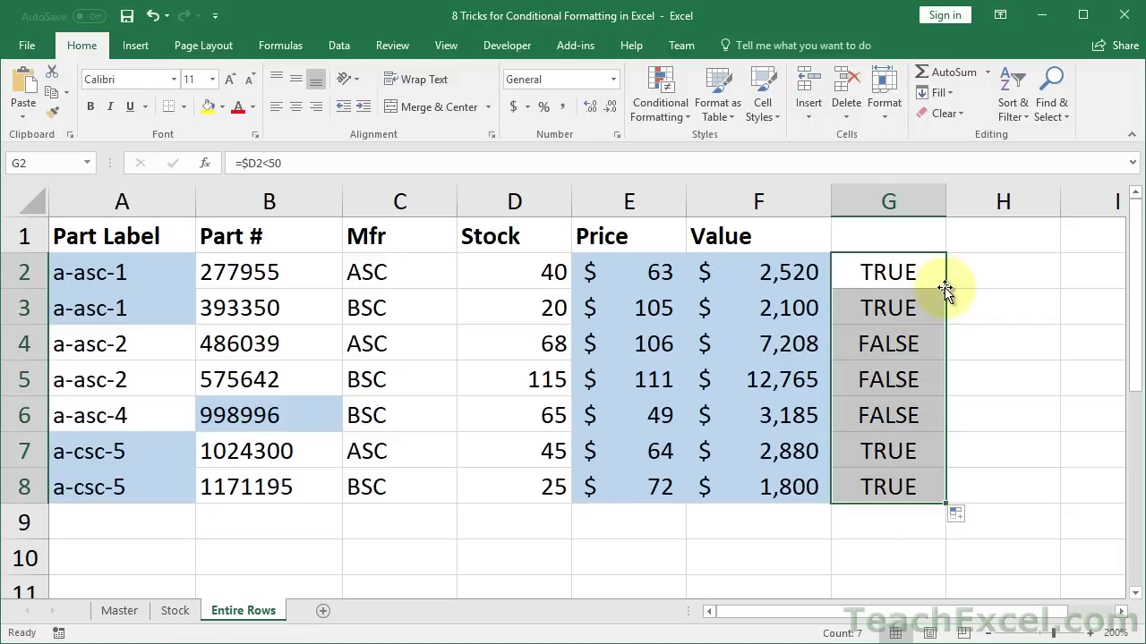
- Copy the full formula text from G2 and leave cell editing
double_click(892, 271)
drag(837, 272, 934, 266)
key(ctrl+c)
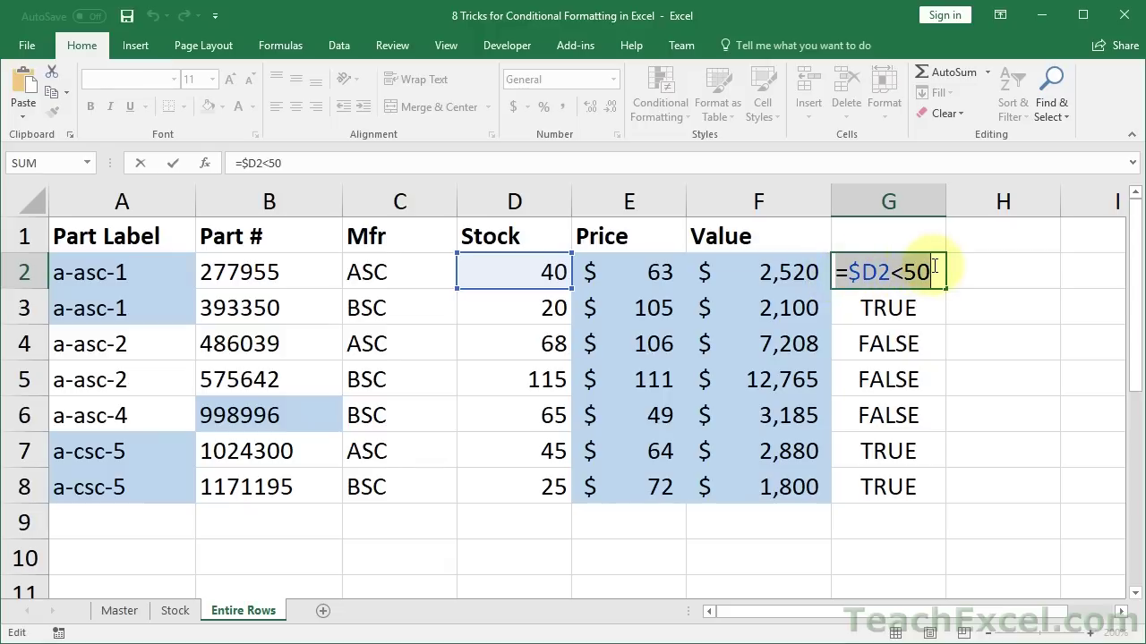
key(Escape)
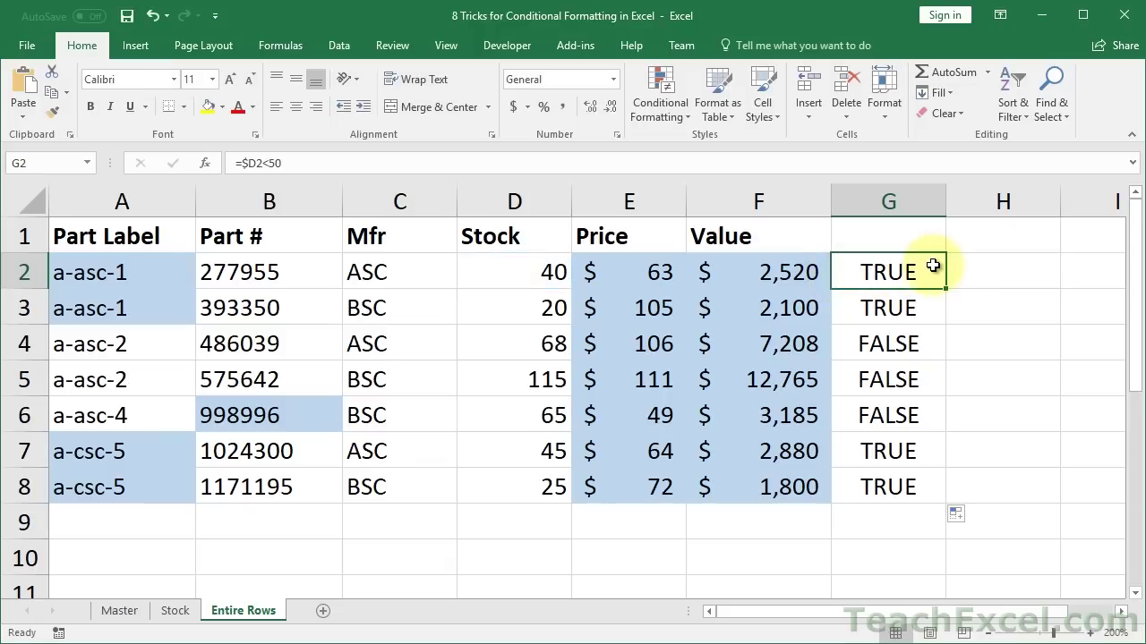
- Select the table data A2:F8 and open the list of conditional formatting rules for it
click(776, 490)
key(ctrl+shift+Left)
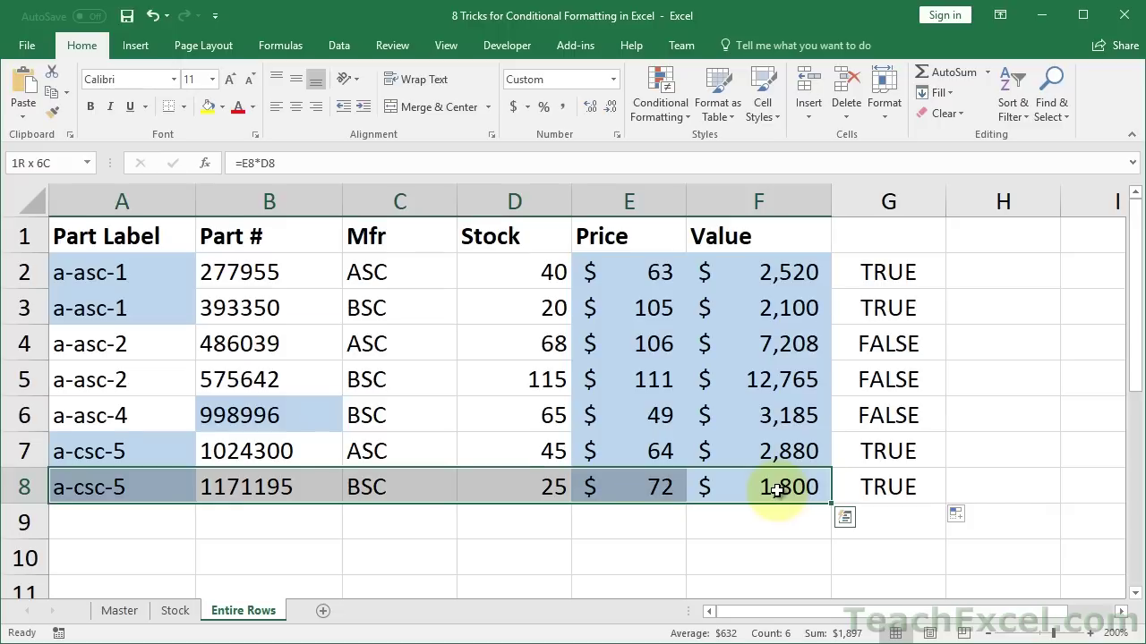
key(ctrl+shift+Up)
key(shift+Down)
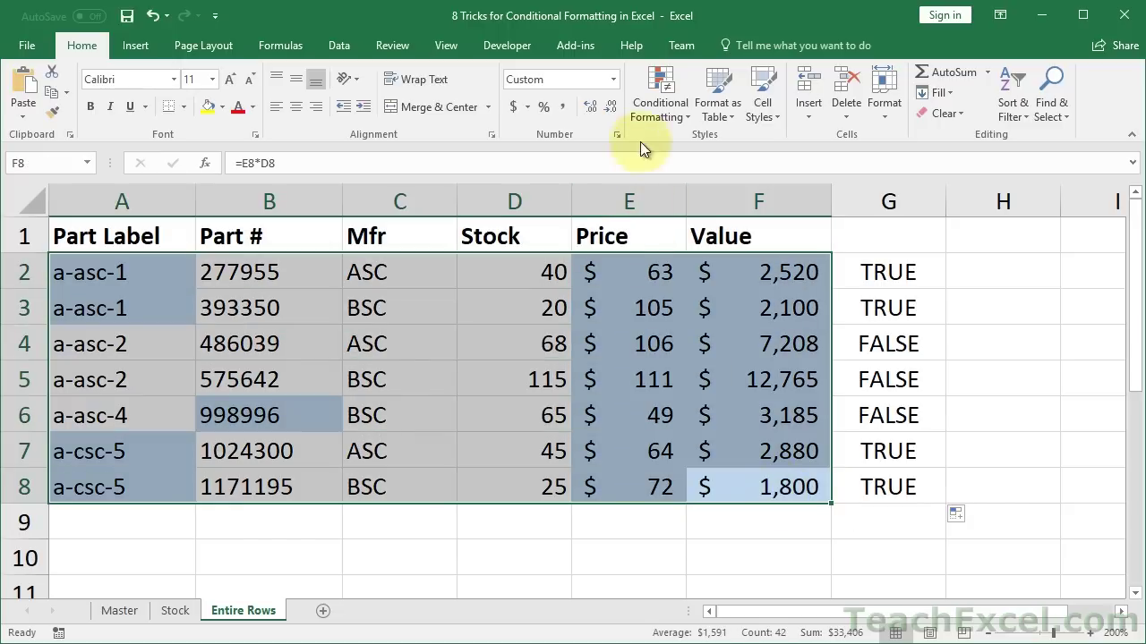
click(660, 103)
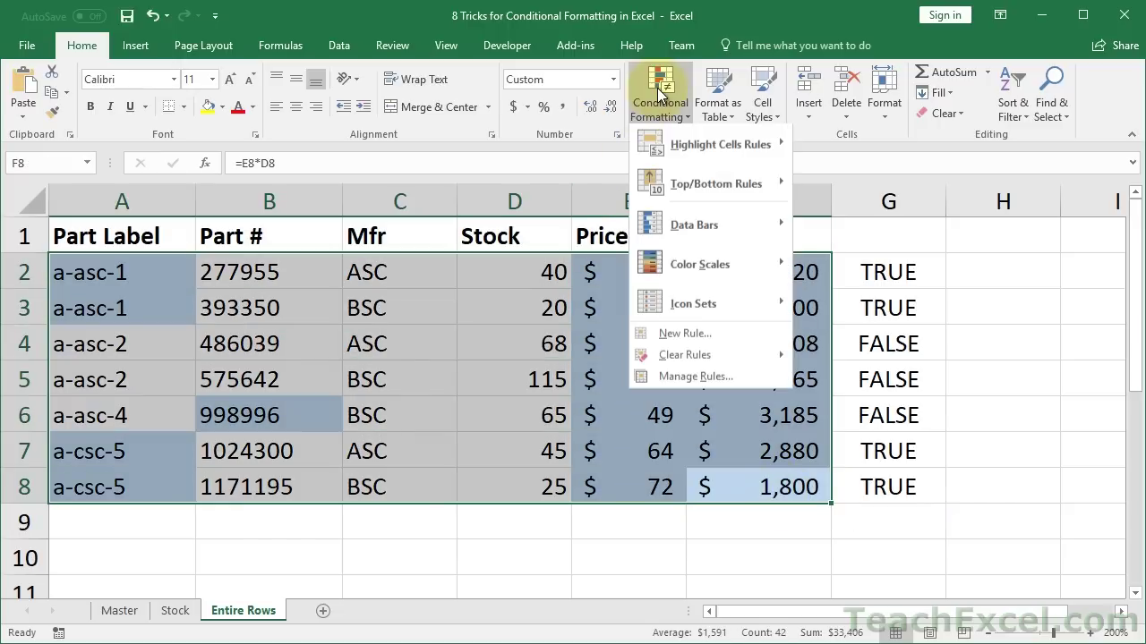
click(682, 377)
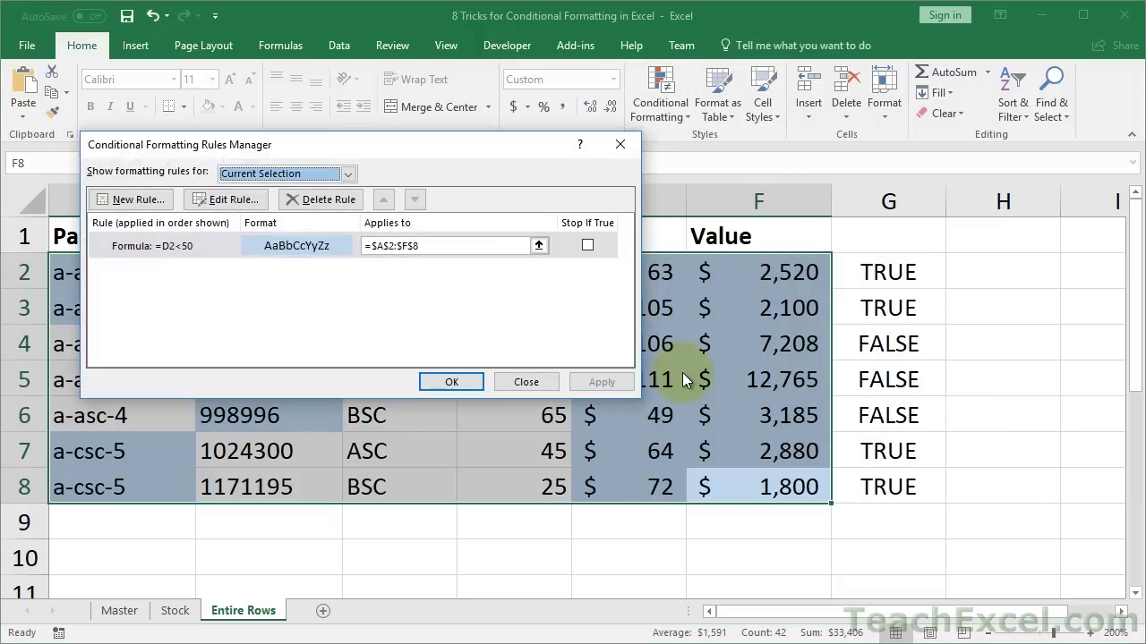
- Replace the existing rule's formula with the copied =$D2<50 and apply the edited rule to the table
double_click(178, 253)
click(266, 314)
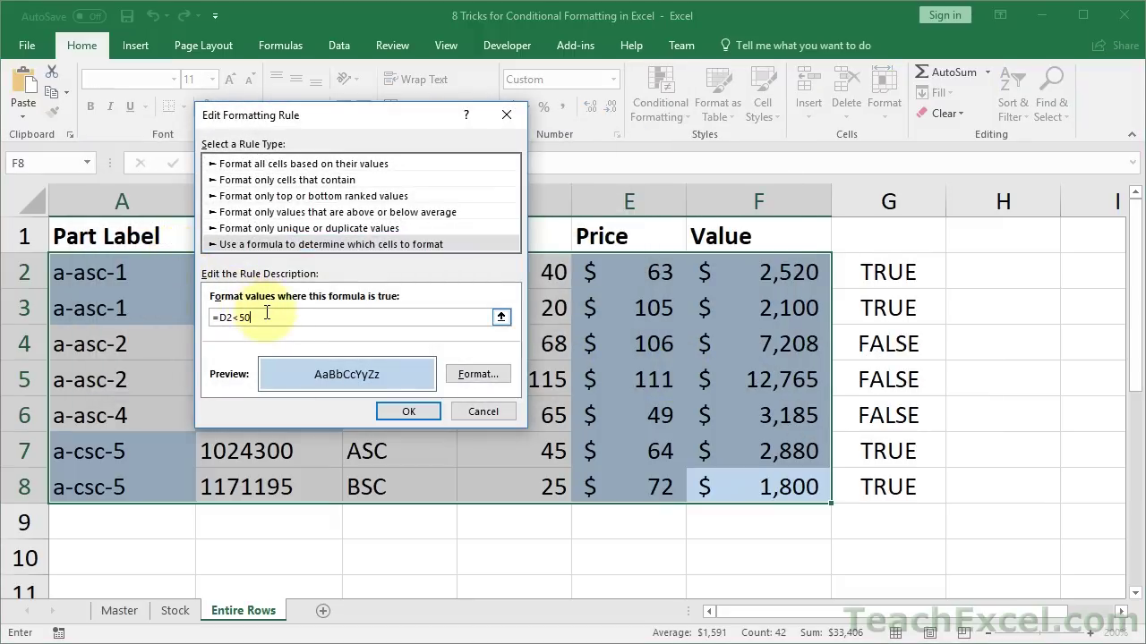
key(BackSpace)
key(BackSpace)
key(BackSpace)
key(BackSpace)
key(BackSpace)
key(BackSpace)
key(ctrl+v)
click(402, 412)
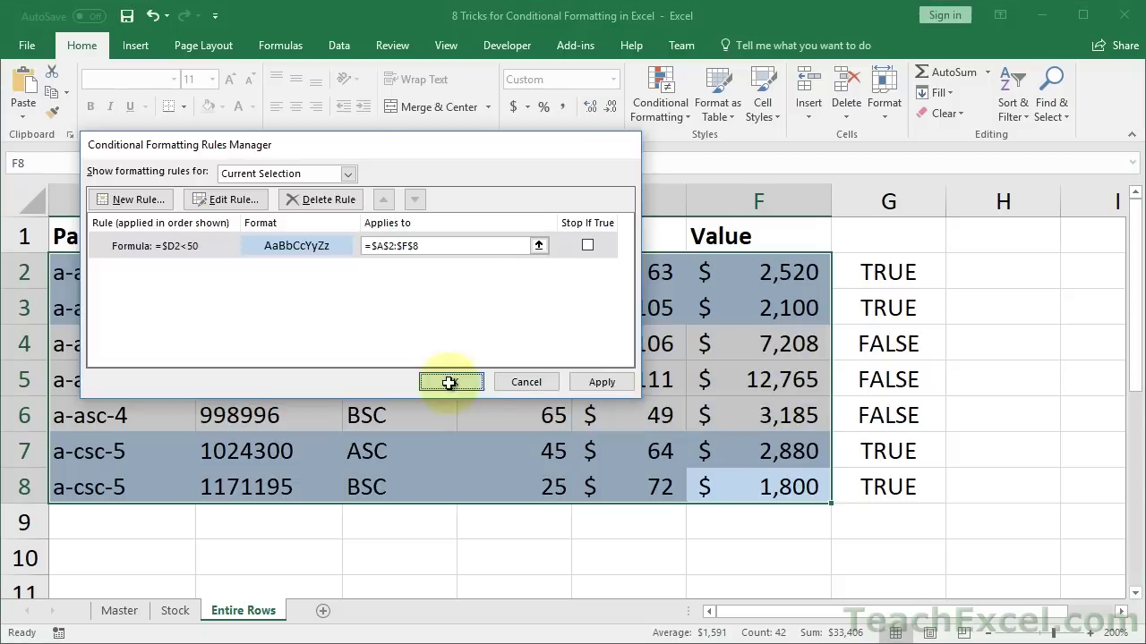
click(447, 384)
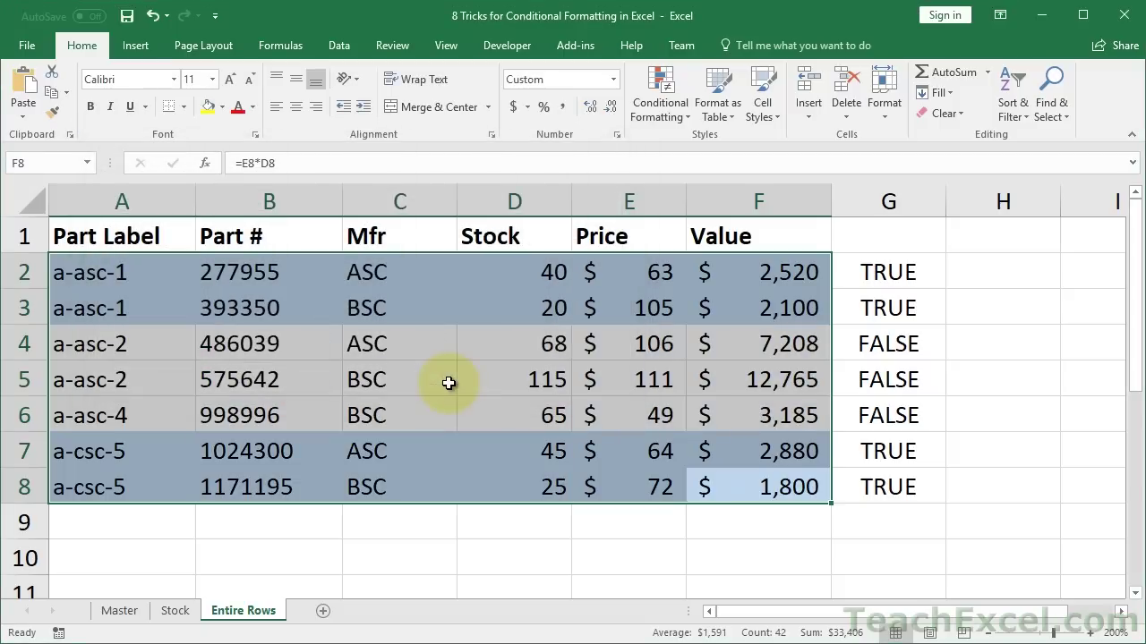
click(449, 383)
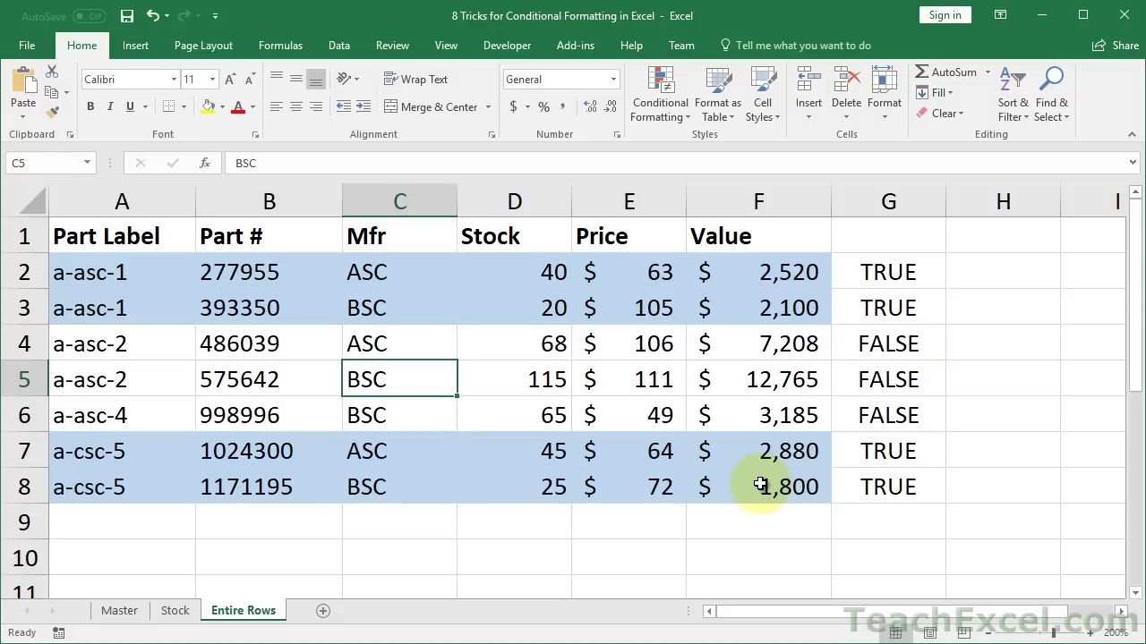
- Set the stock quantity in D3 to 60 to test the row highlighting
double_click(861, 256)
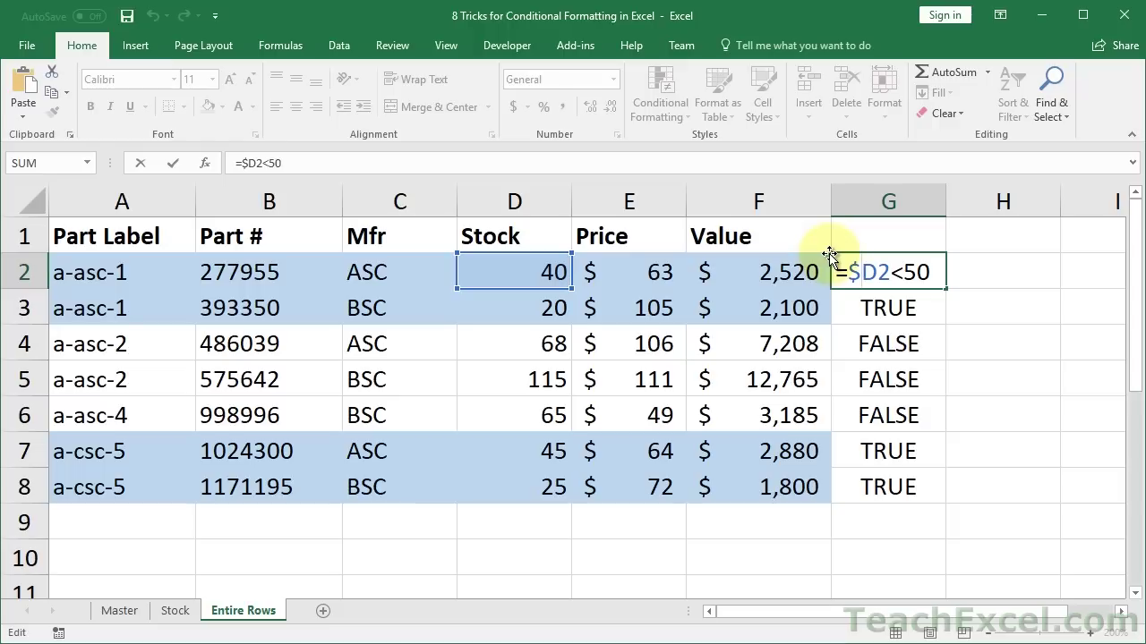
key(ctrl+Return)
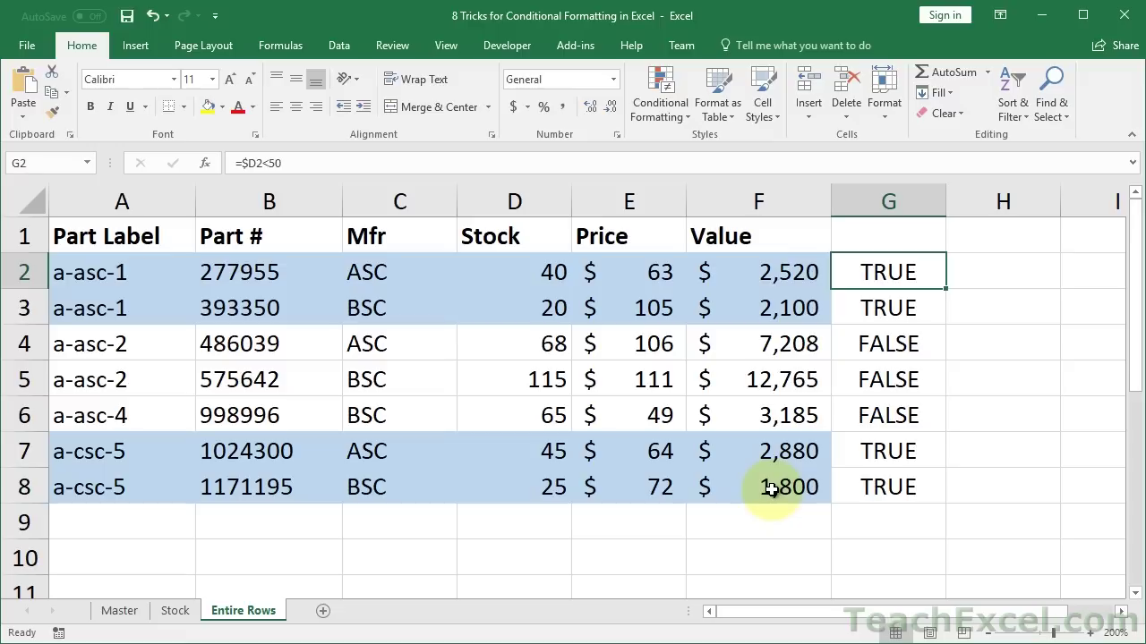
click(546, 308)
text(60)
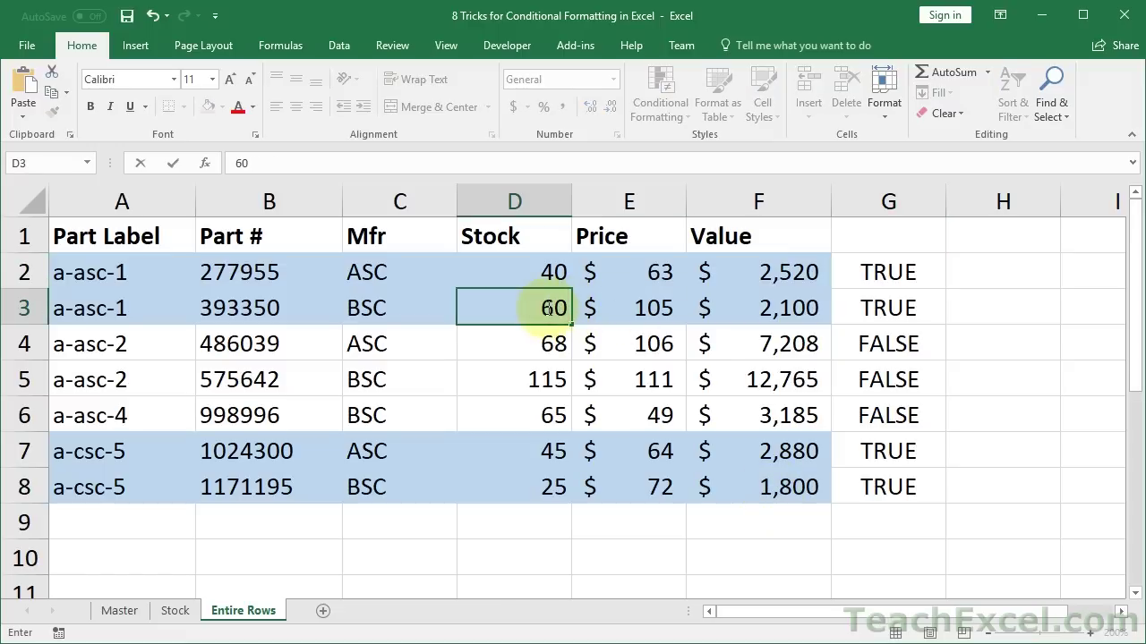
key(Return)
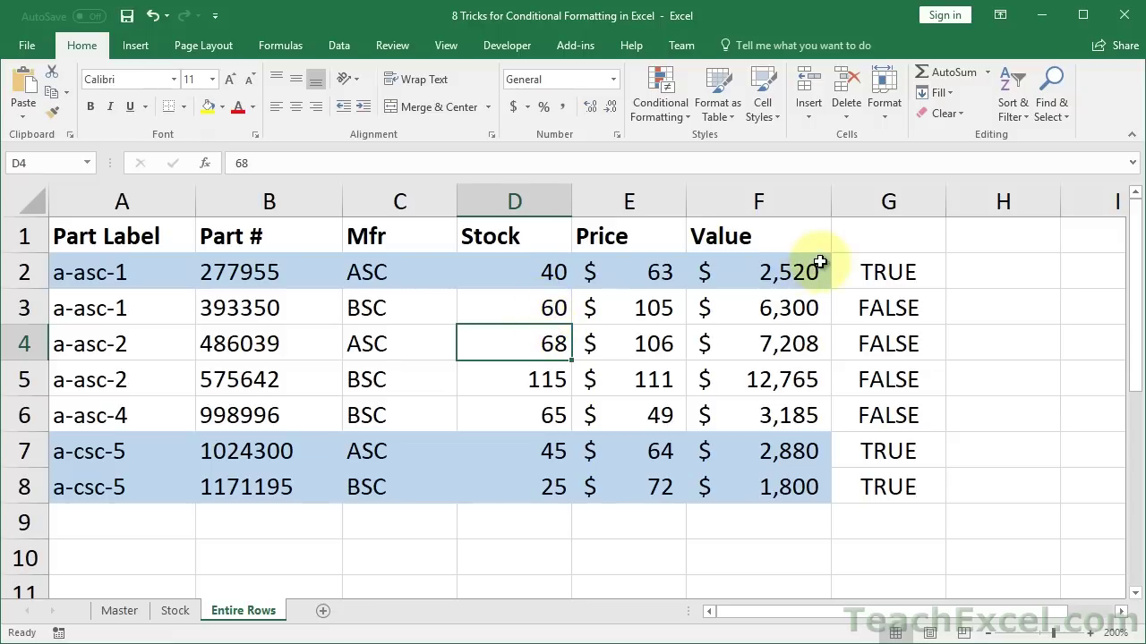
- Delete the test formulas in G2:G8 and return to cell A1
click(877, 262)
key(ctrl+shift+Down)
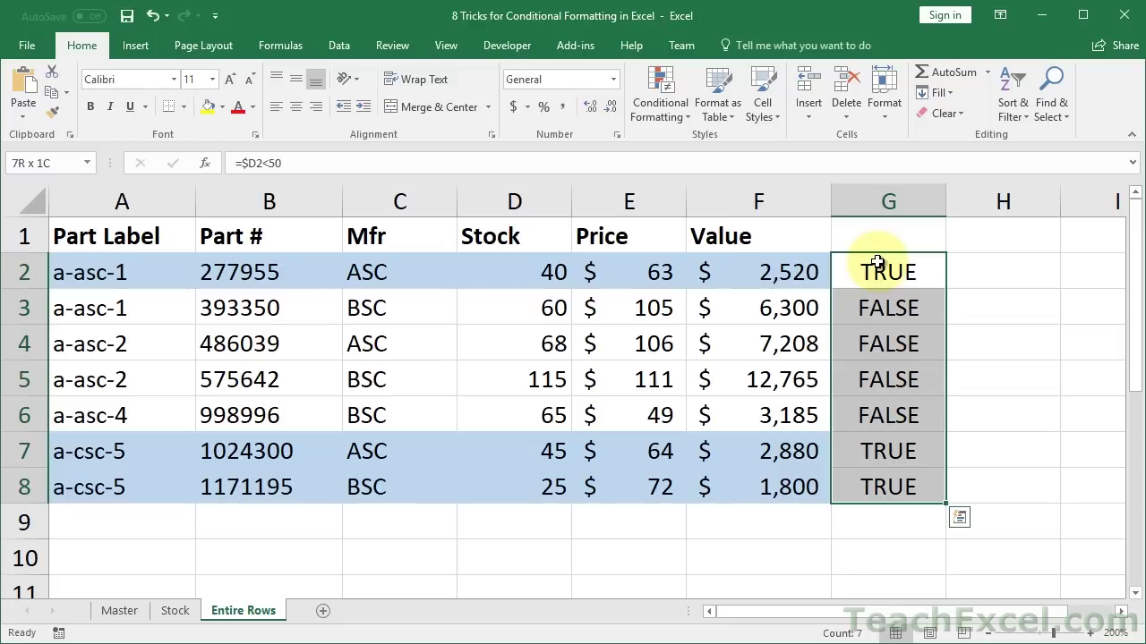
key(Delete)
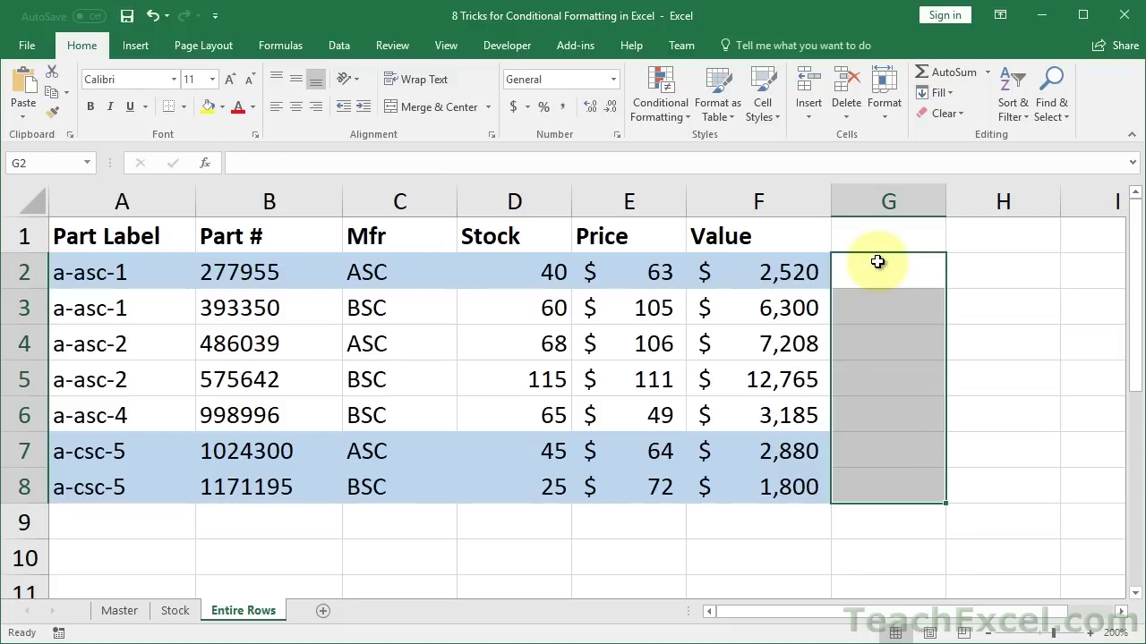
key(Up)
key(Left)
key(ctrl+Home)
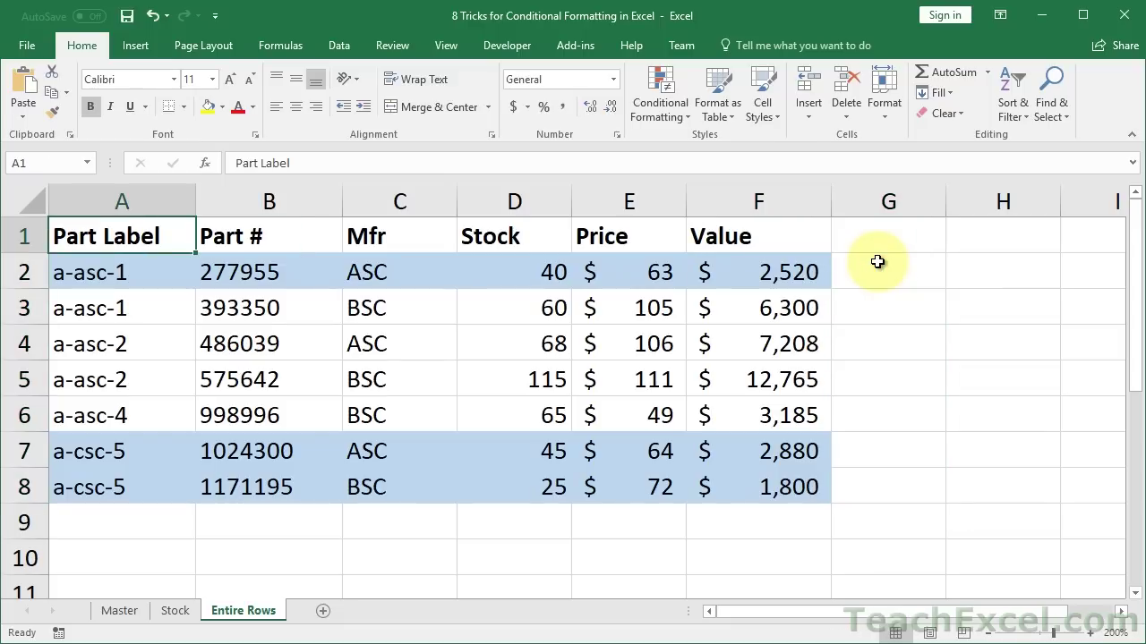
- Review the Inventory cell on the Master sheet and the stock quantities in D2:D8 on the Stock sheet
click(127, 618)
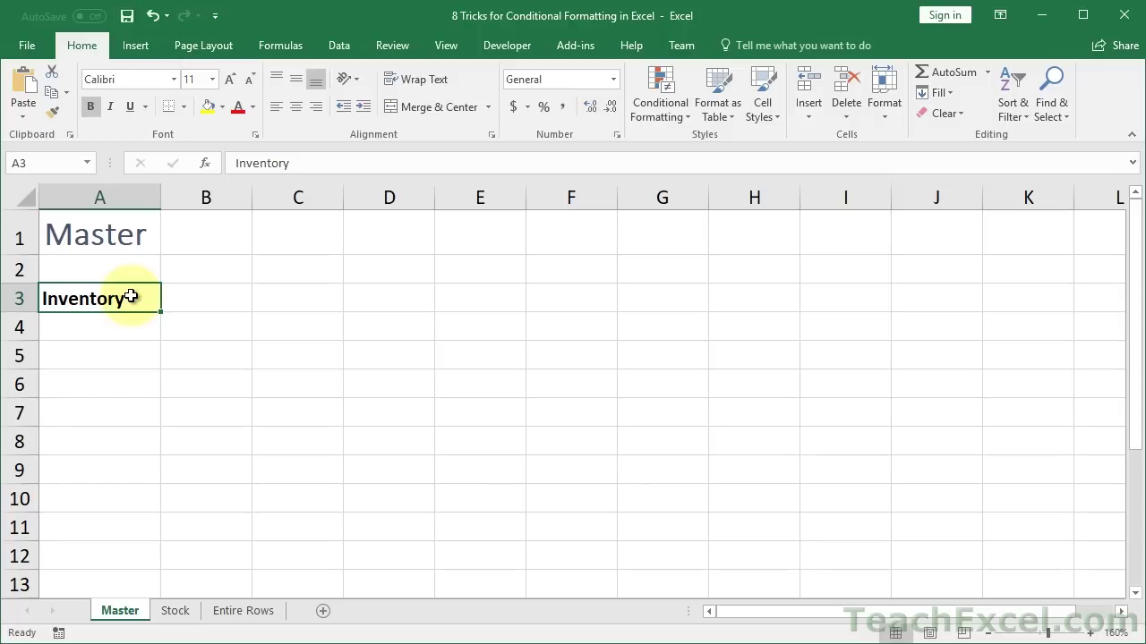
click(174, 612)
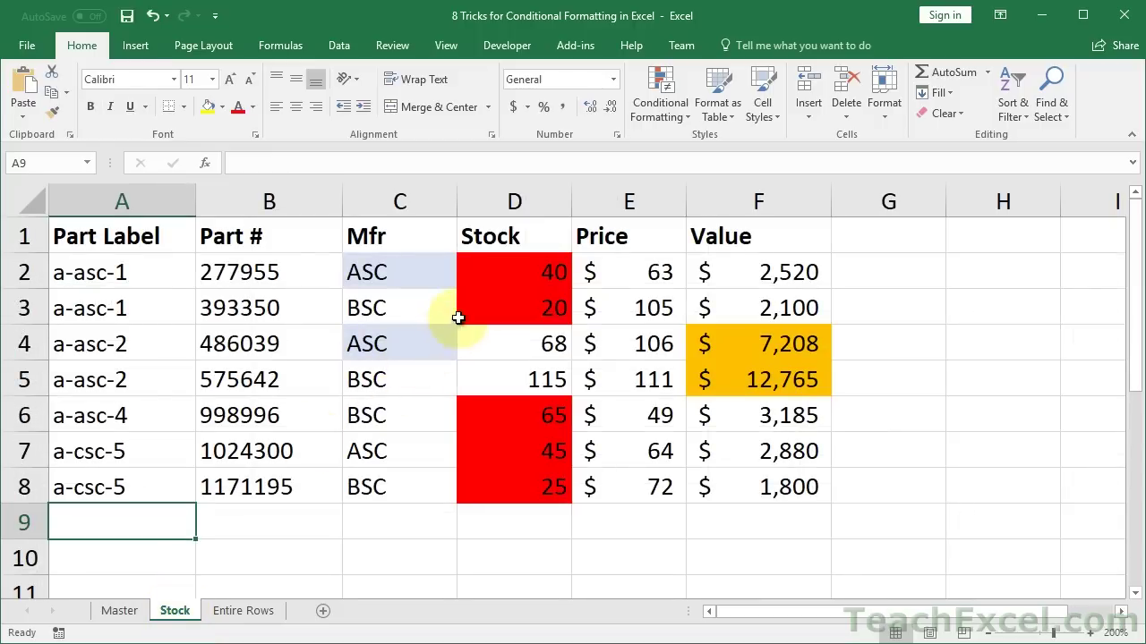
drag(496, 266, 513, 493)
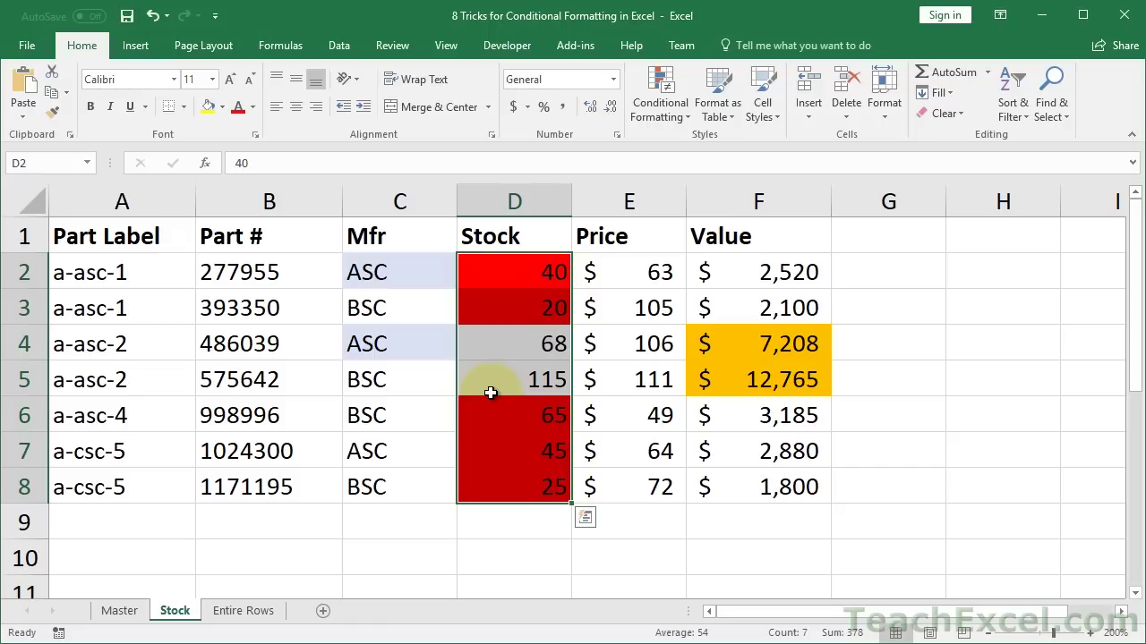
click(484, 274)
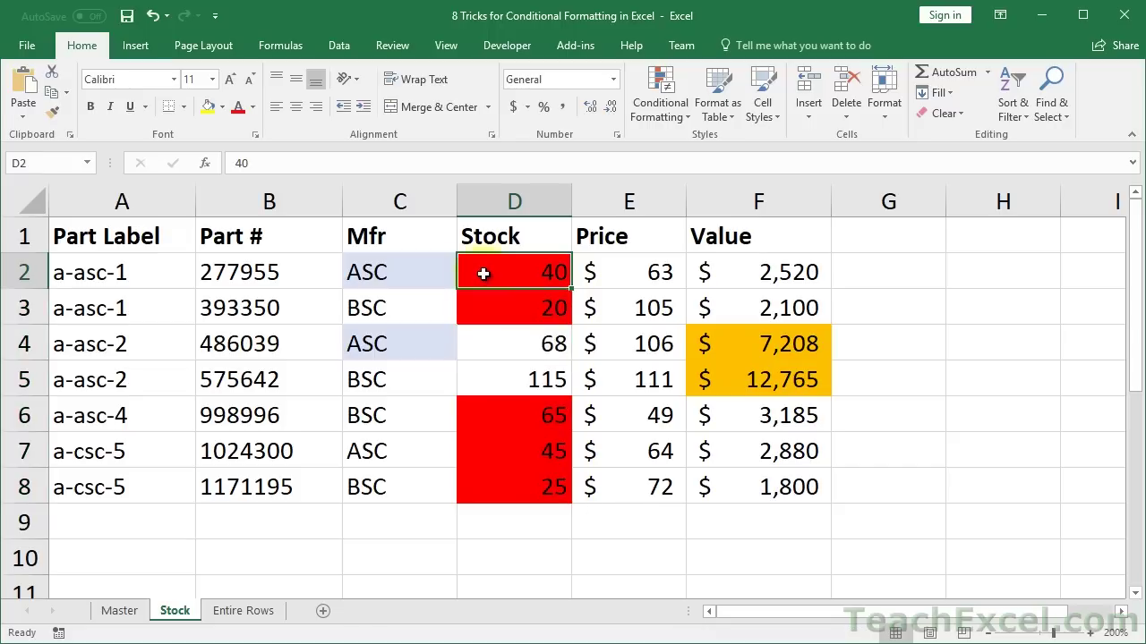
- Enter the formula =MIN(Stock!D2:D8)<50 in cell B3 of the Master sheet, beside the Inventory label
click(120, 612)
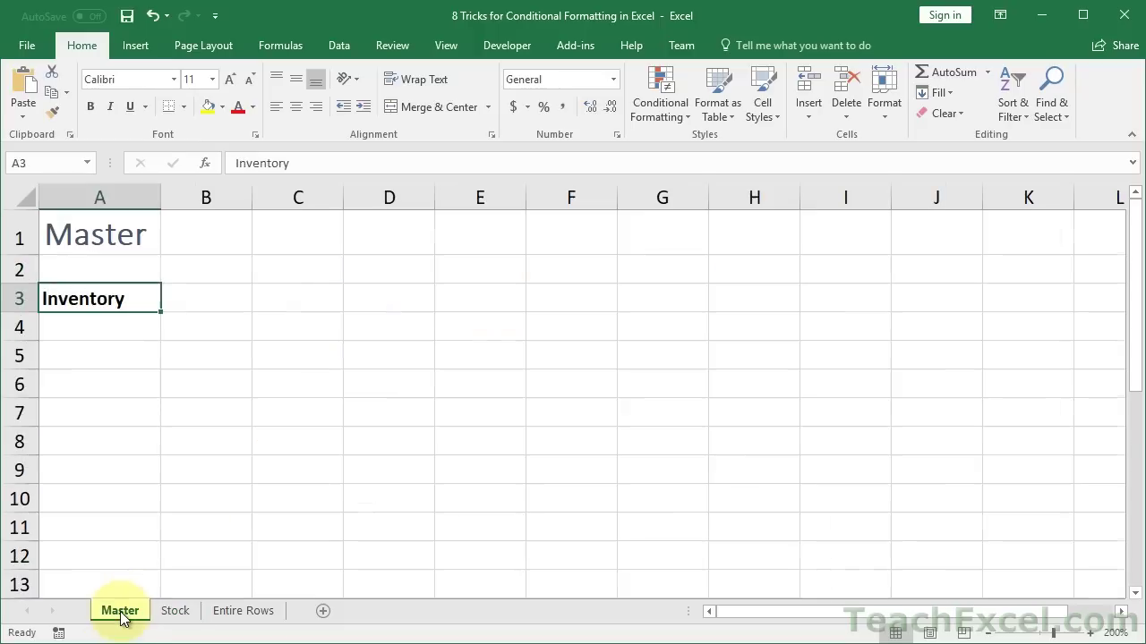
click(208, 295)
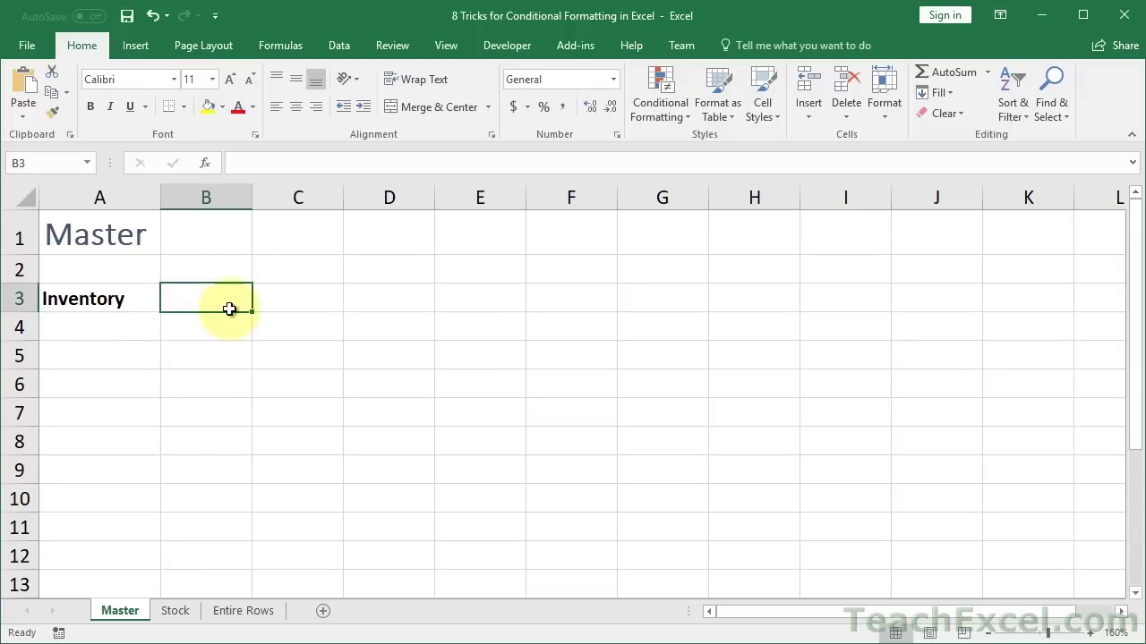
text(=)
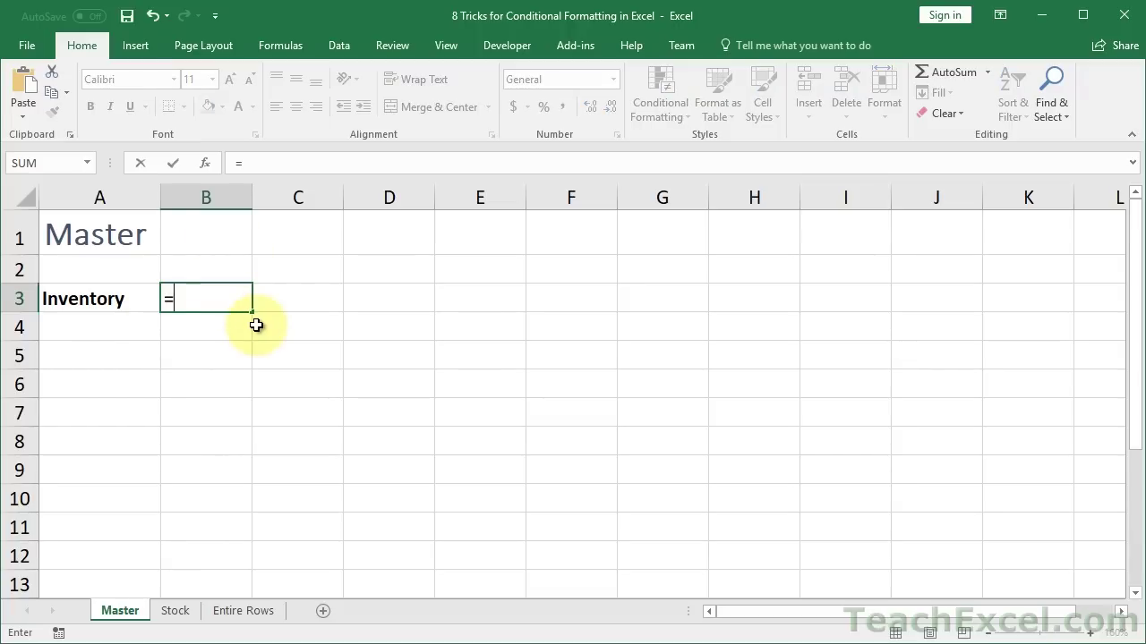
text(min)
key(Tab)
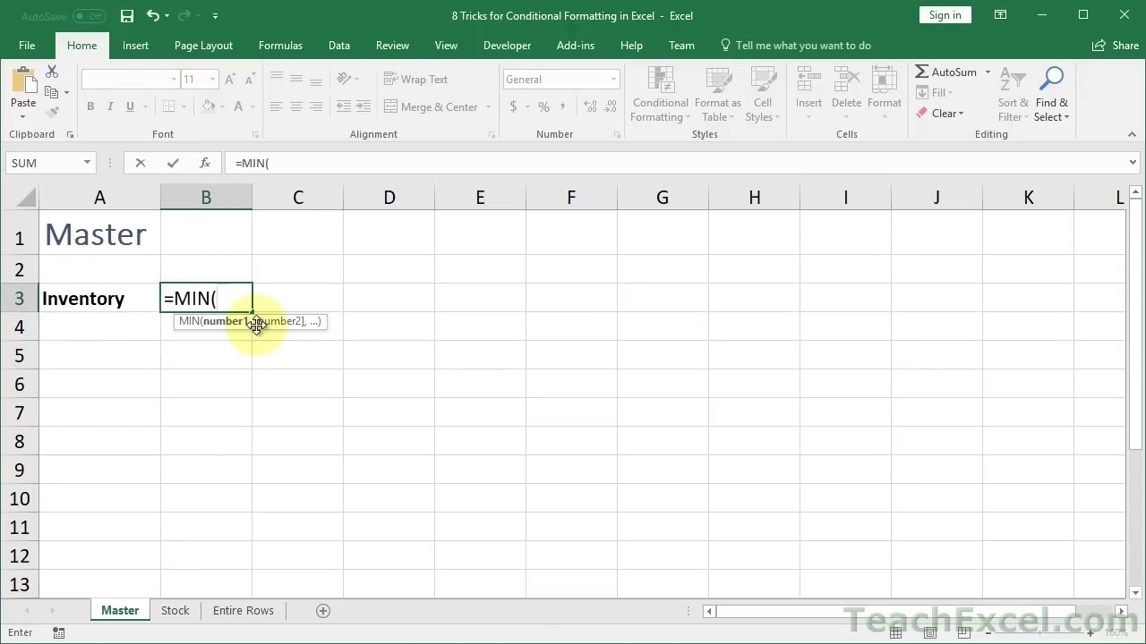
click(174, 613)
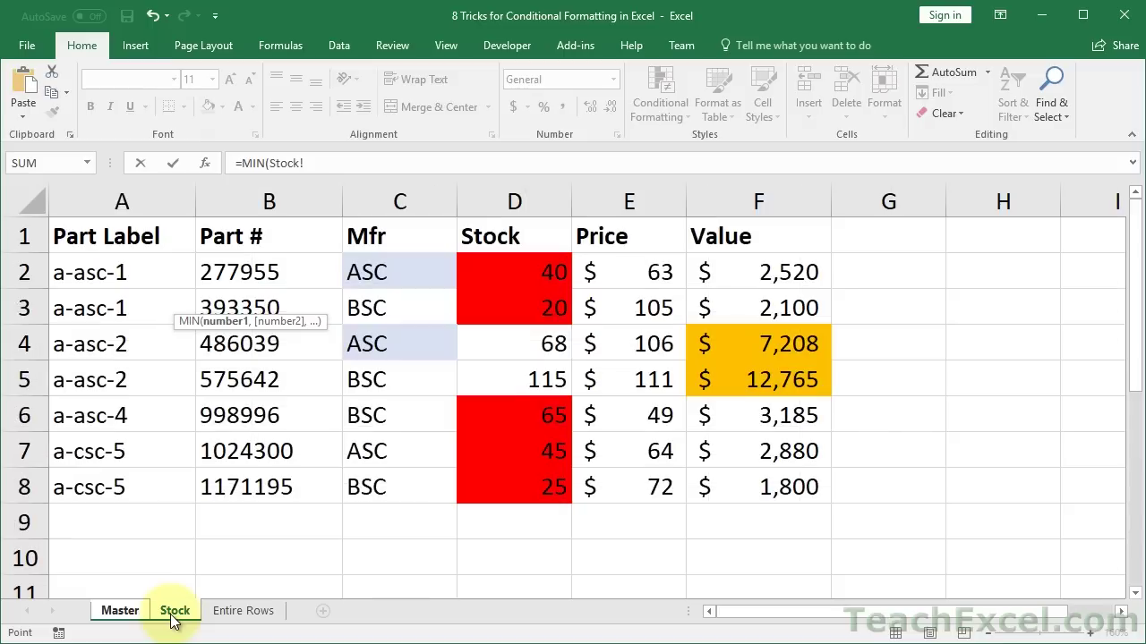
click(489, 265)
drag(488, 265, 489, 501)
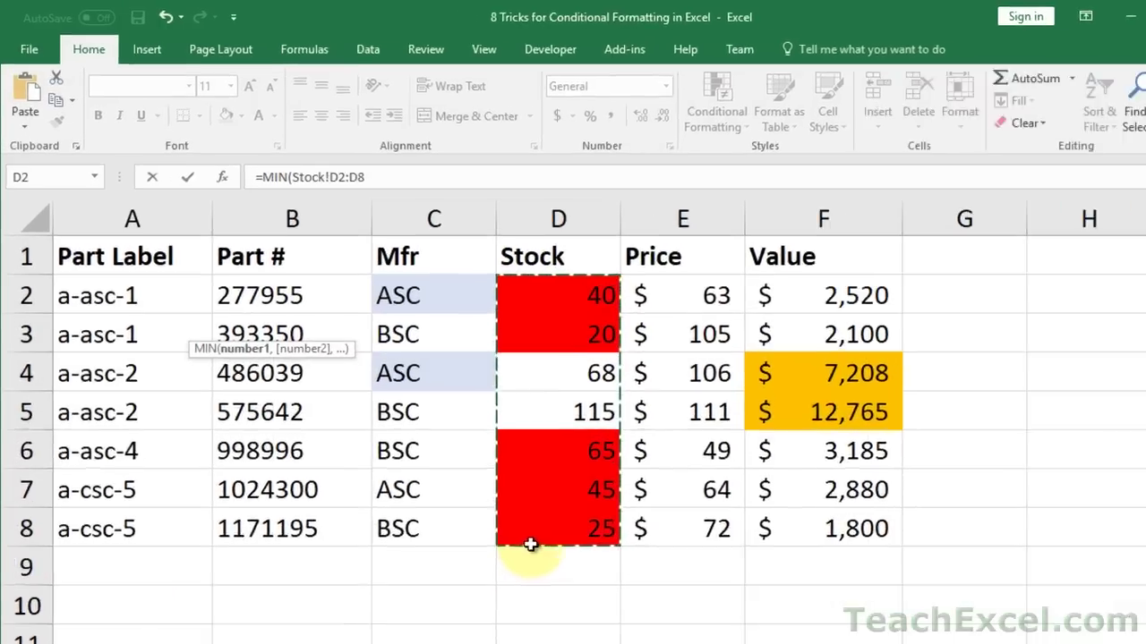
text())
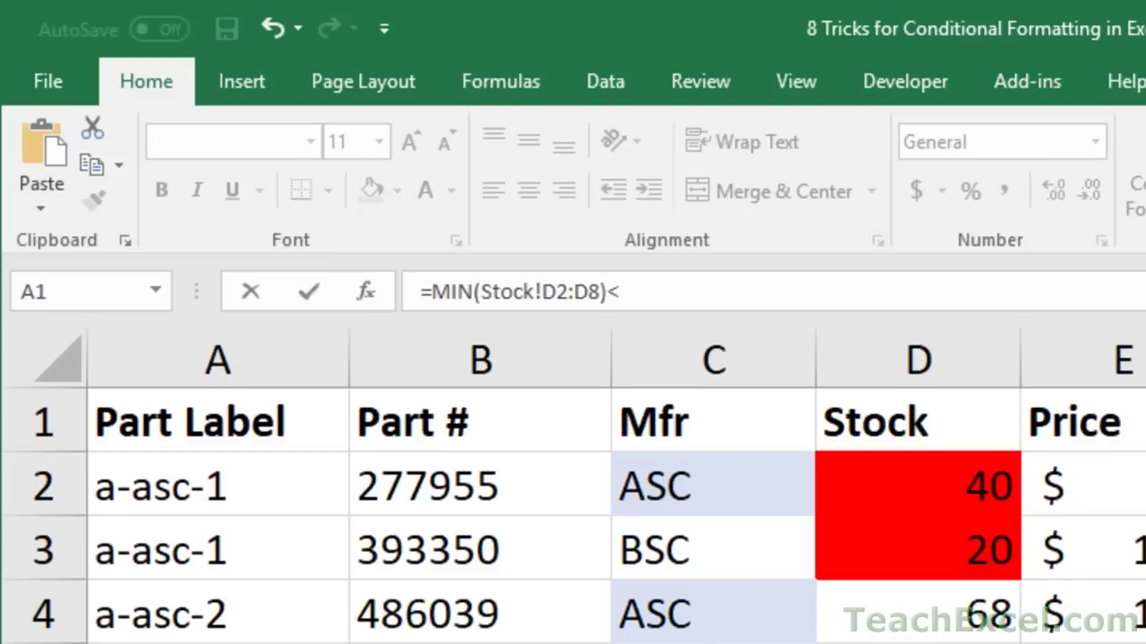
text(<50)
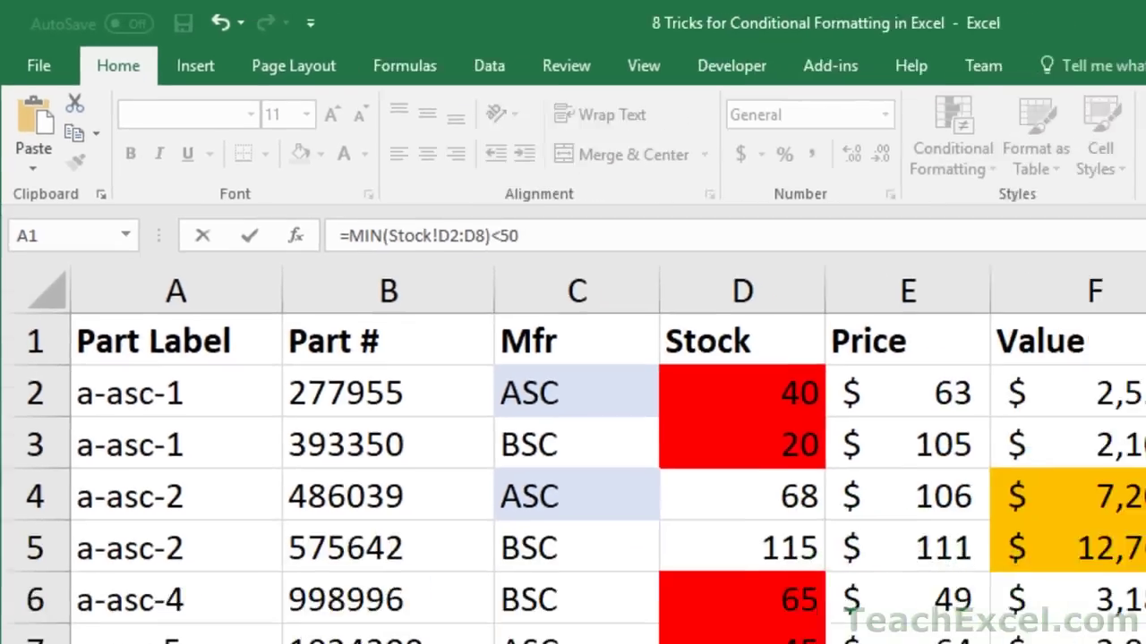
key(Return)
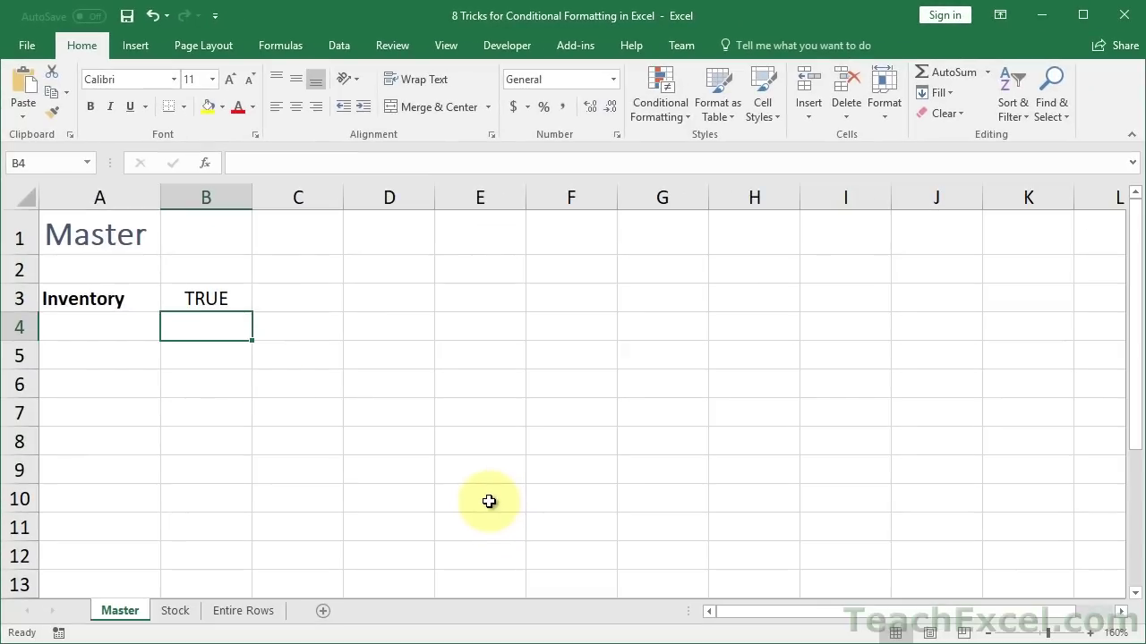
- Copy only the =MIN(Stock!D2:D8) part of B3's formula into B4 to test it separately
double_click(205, 299)
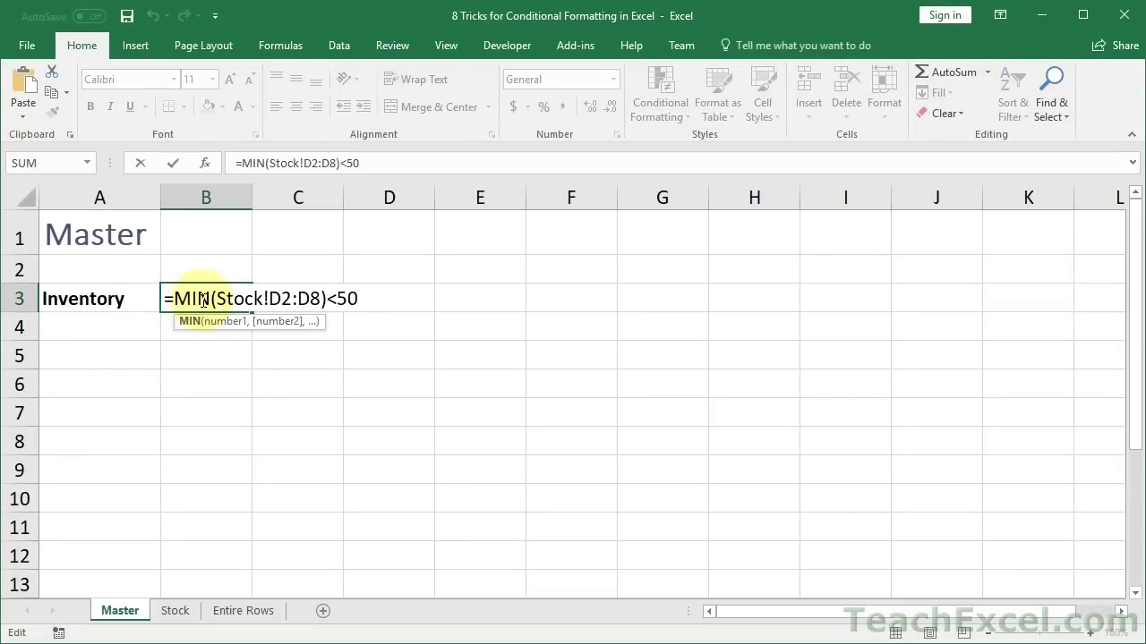
double_click(334, 298)
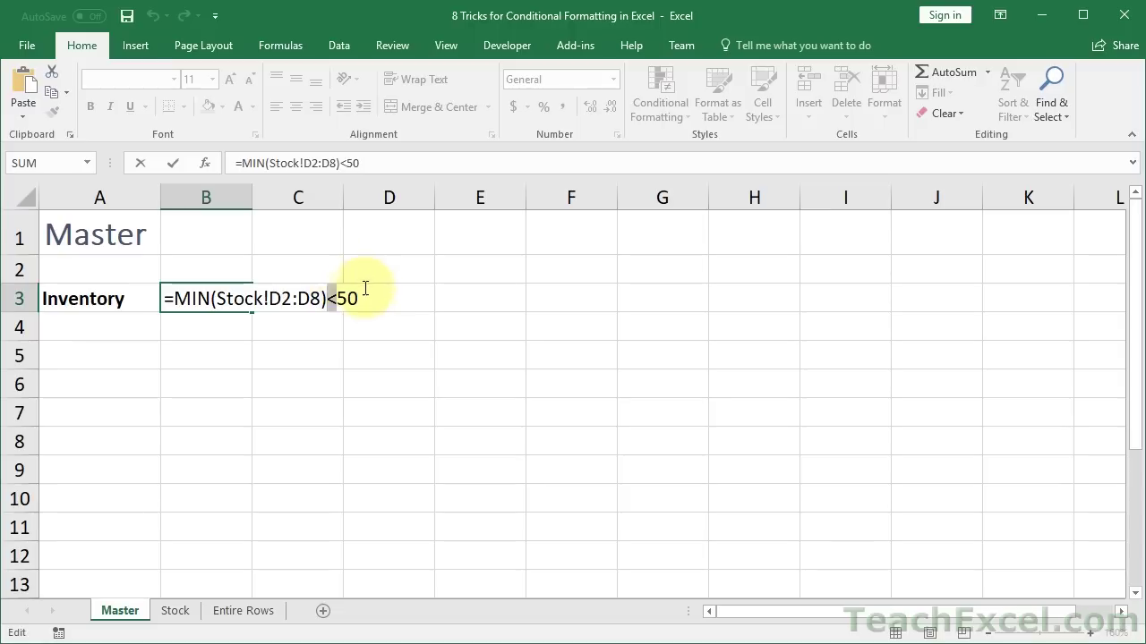
click(330, 301)
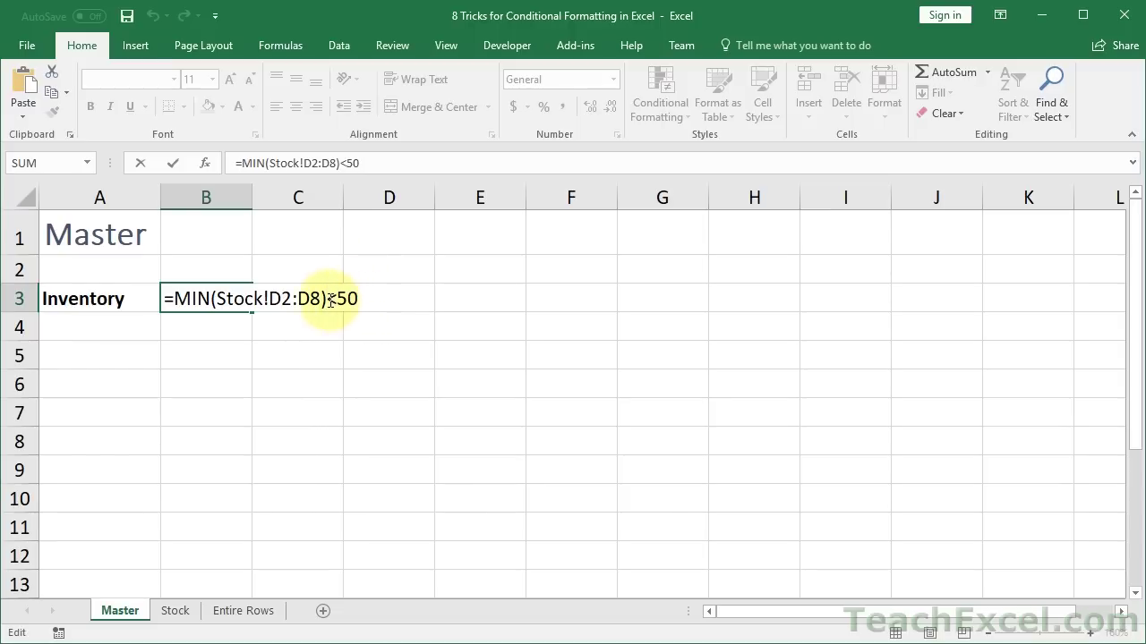
drag(330, 300, 153, 286)
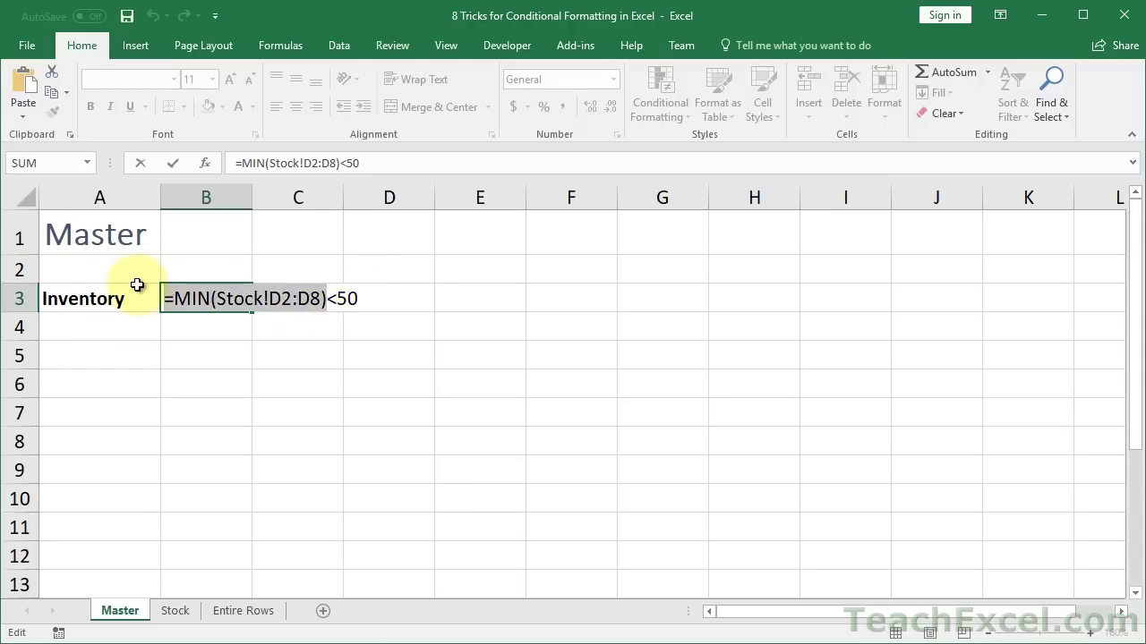
key(Return)
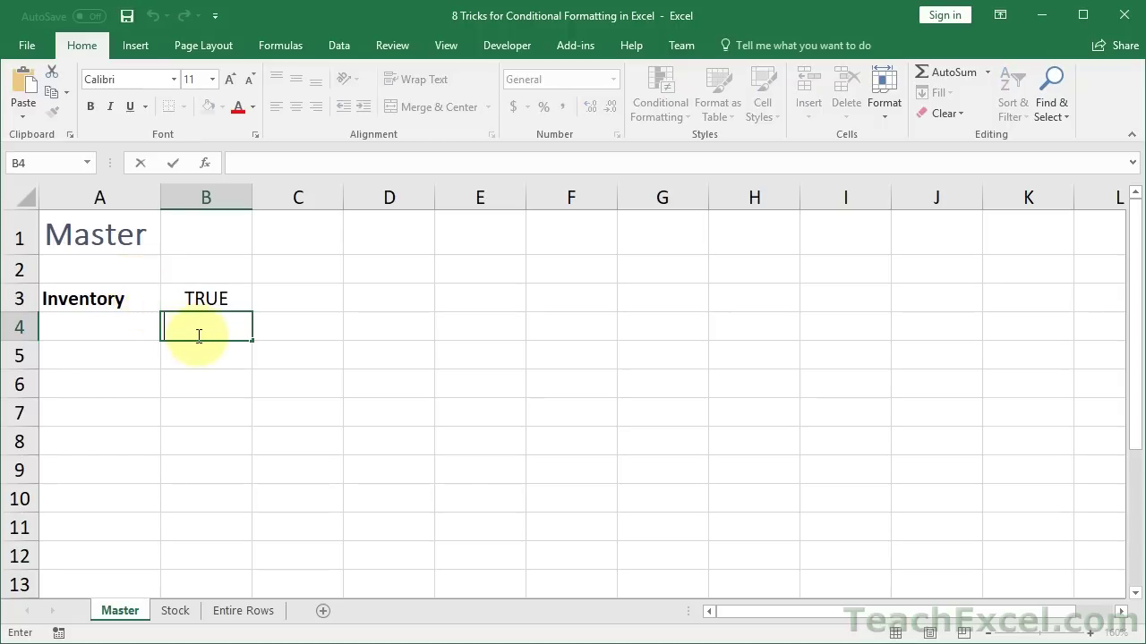
key(ctrl+v)
key(Return)
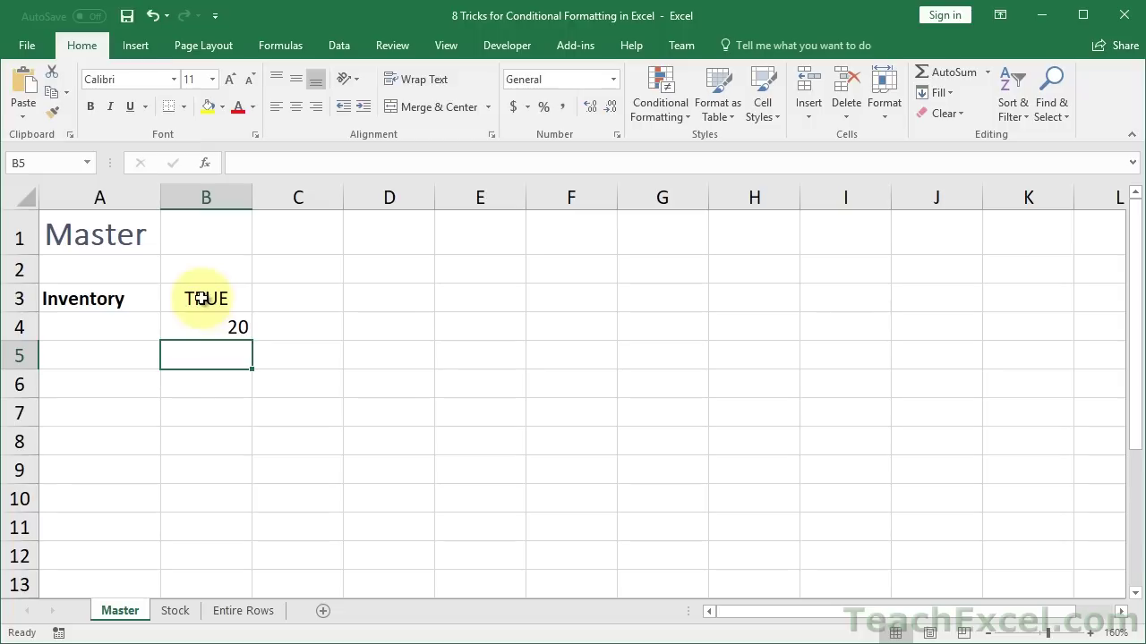
- Copy the complete formula =MIN(Stock!D2:D8)<50 from B3 and leave the cell unedited
click(201, 299)
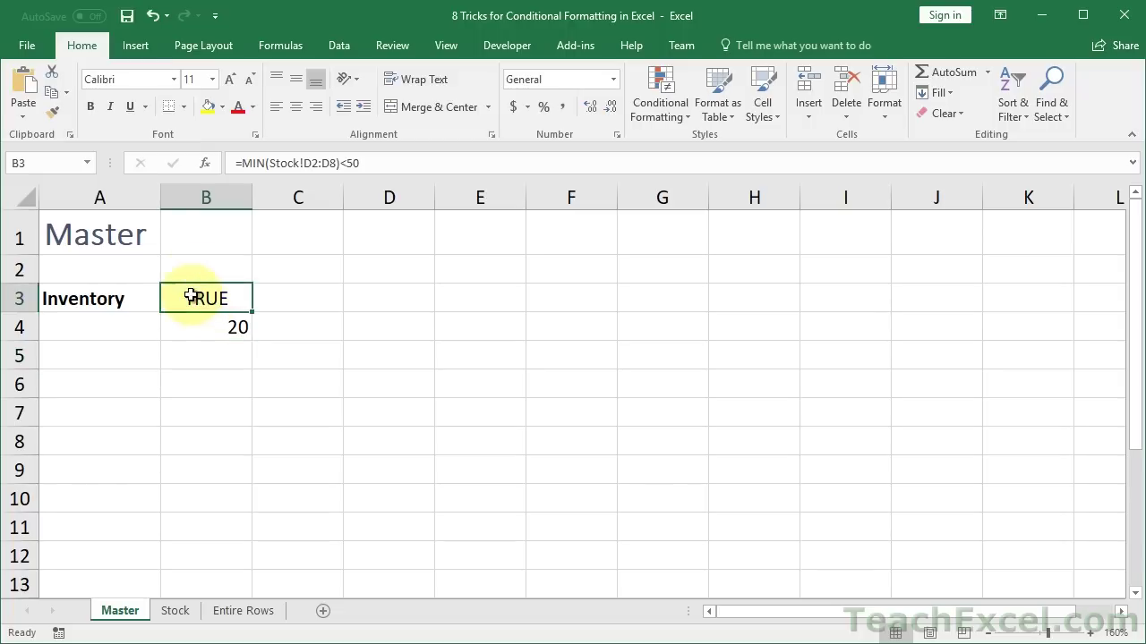
double_click(201, 299)
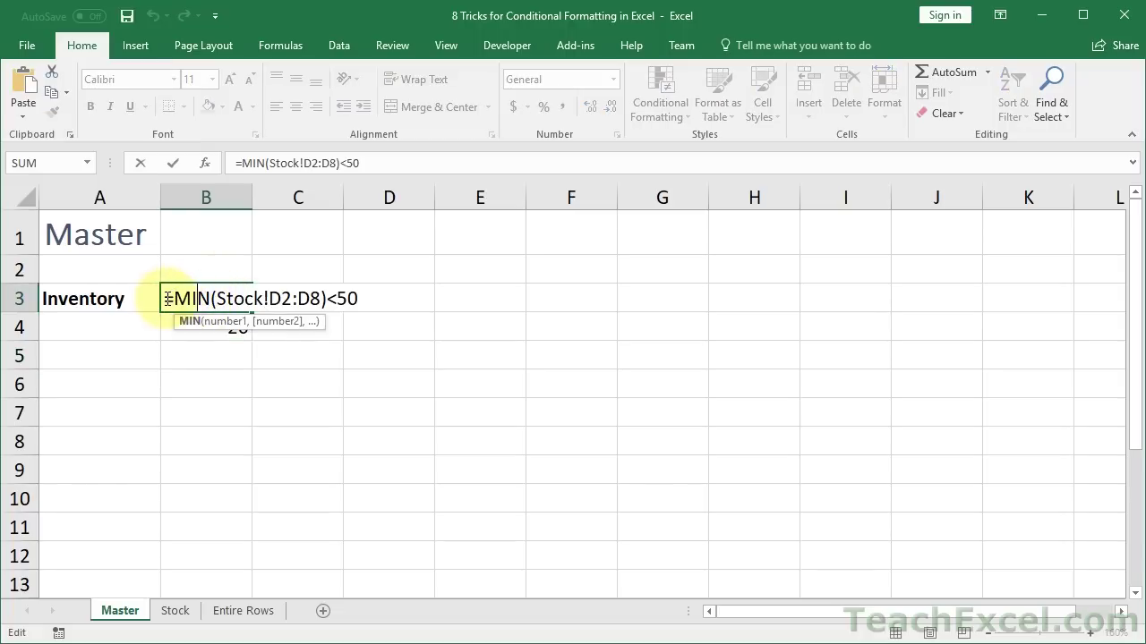
drag(167, 299, 399, 321)
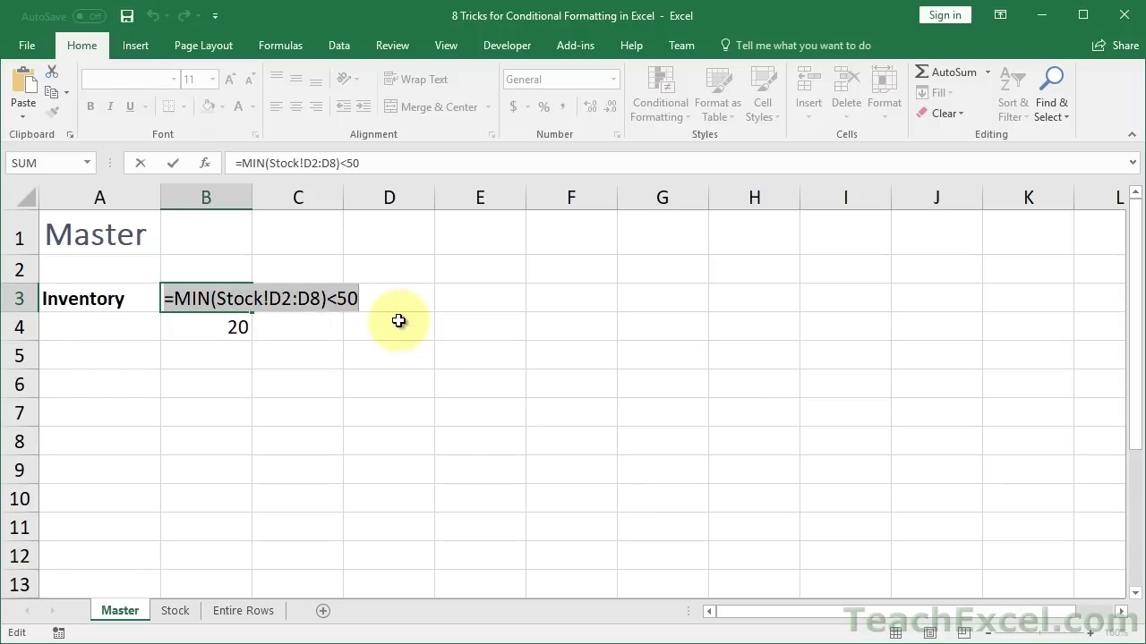
key(Escape)
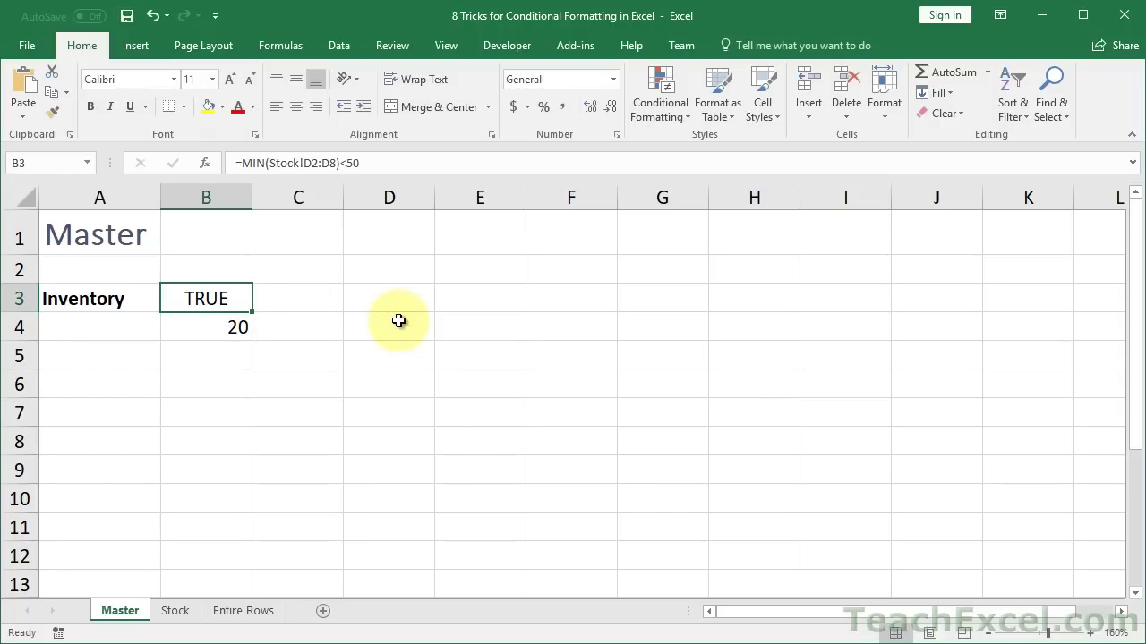
- Add a formula-based conditional formatting rule to A3 using the copied =MIN(Stock!D2:D8)<50, with a red fill
click(73, 300)
click(680, 112)
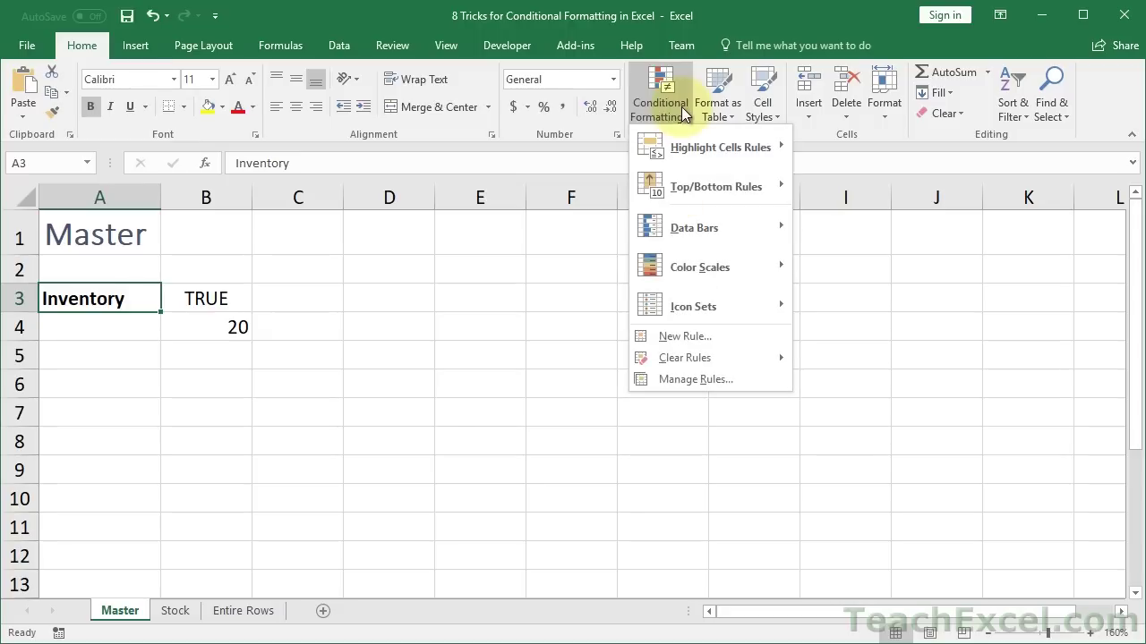
click(700, 333)
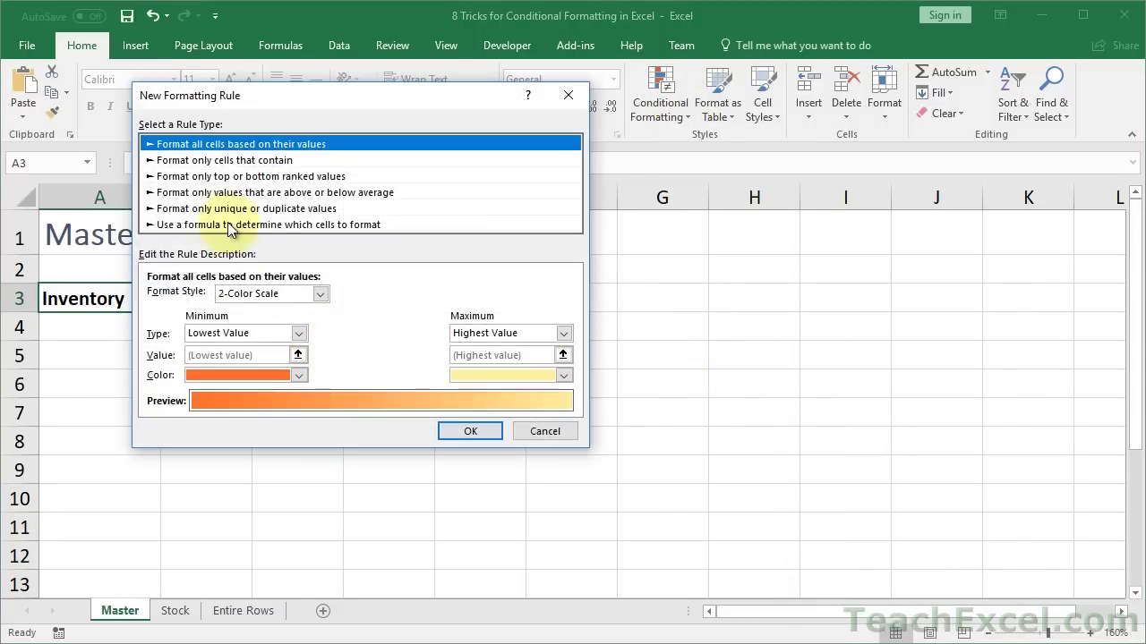
click(224, 223)
click(230, 297)
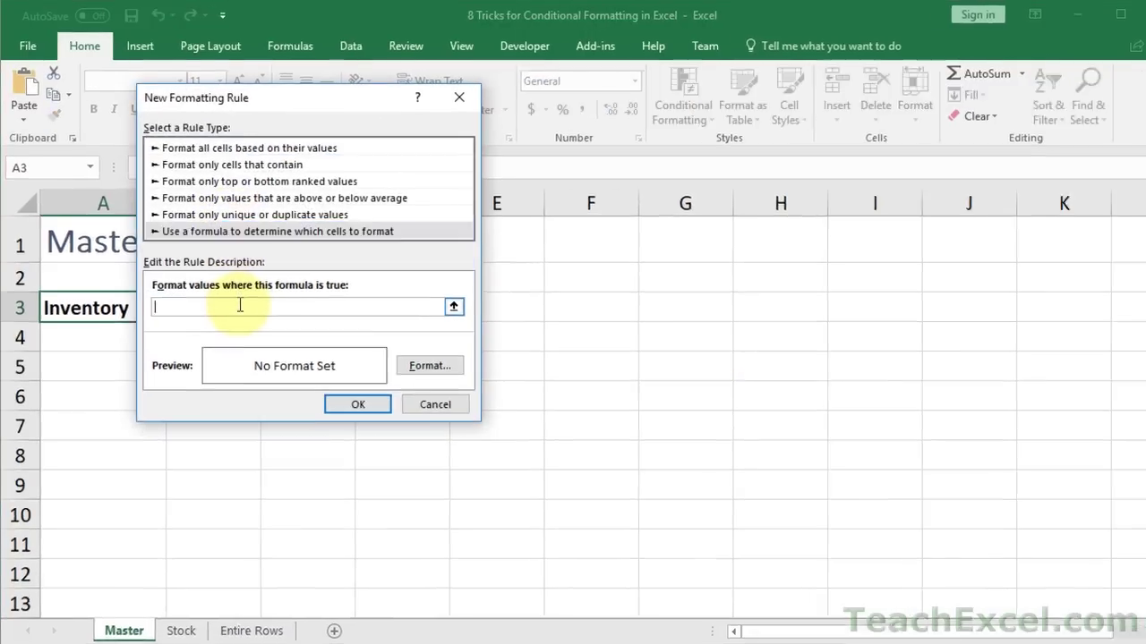
key(ctrl+v)
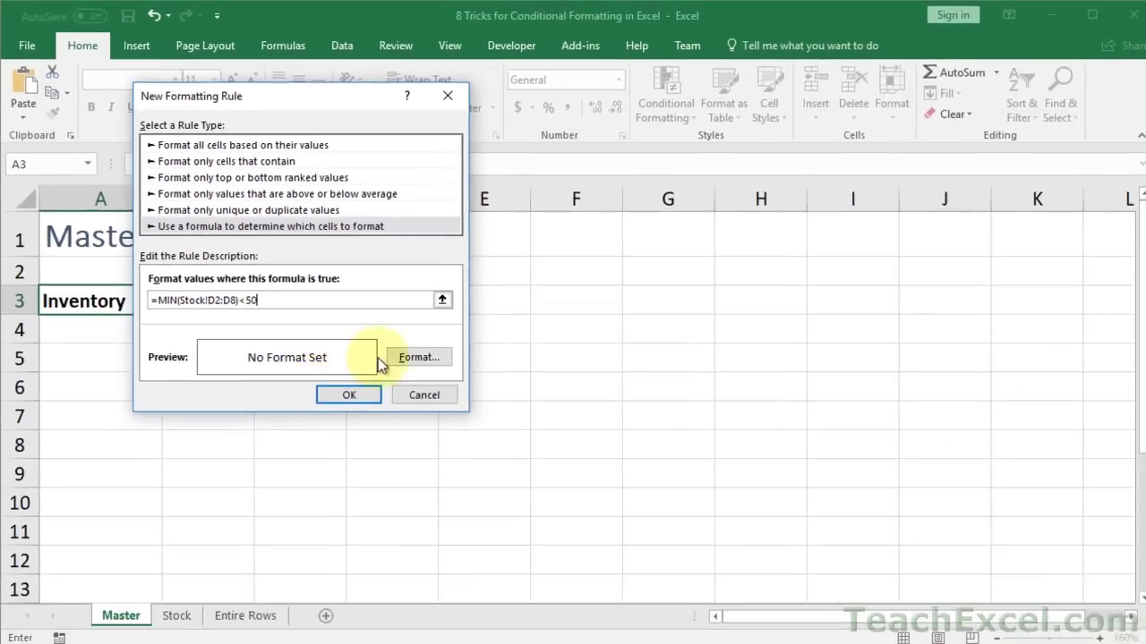
click(407, 356)
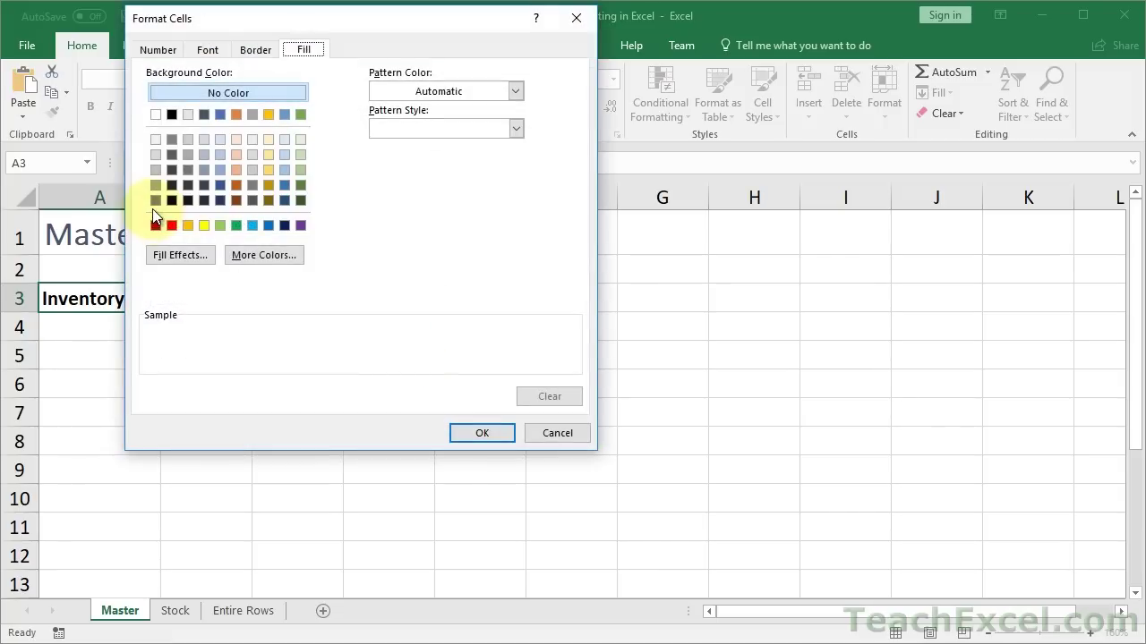
click(178, 226)
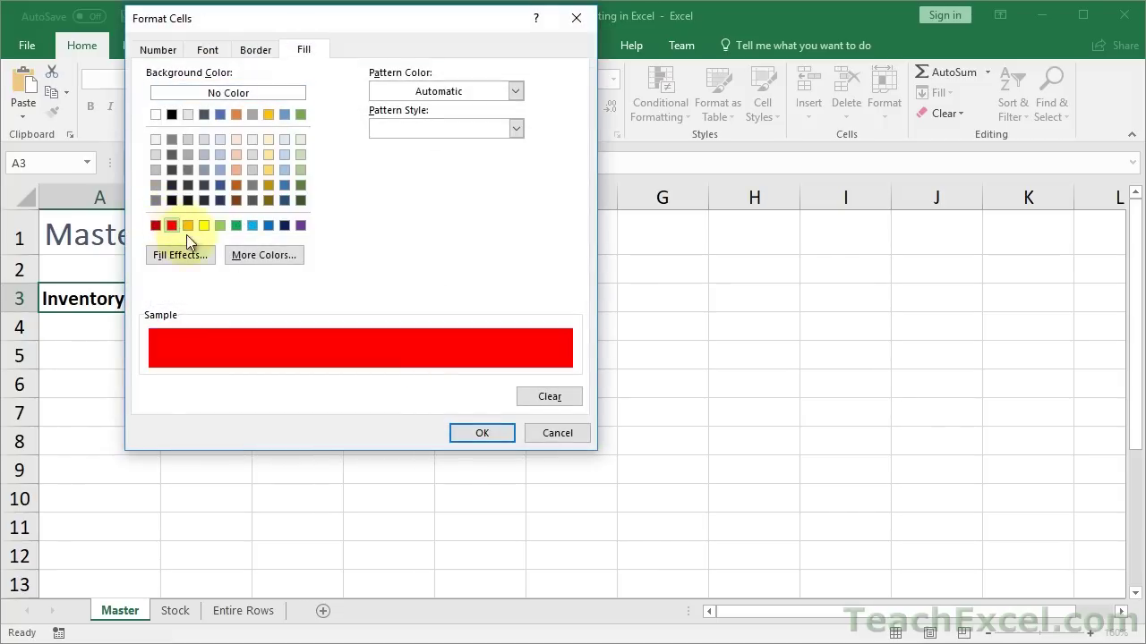
click(474, 434)
click(324, 391)
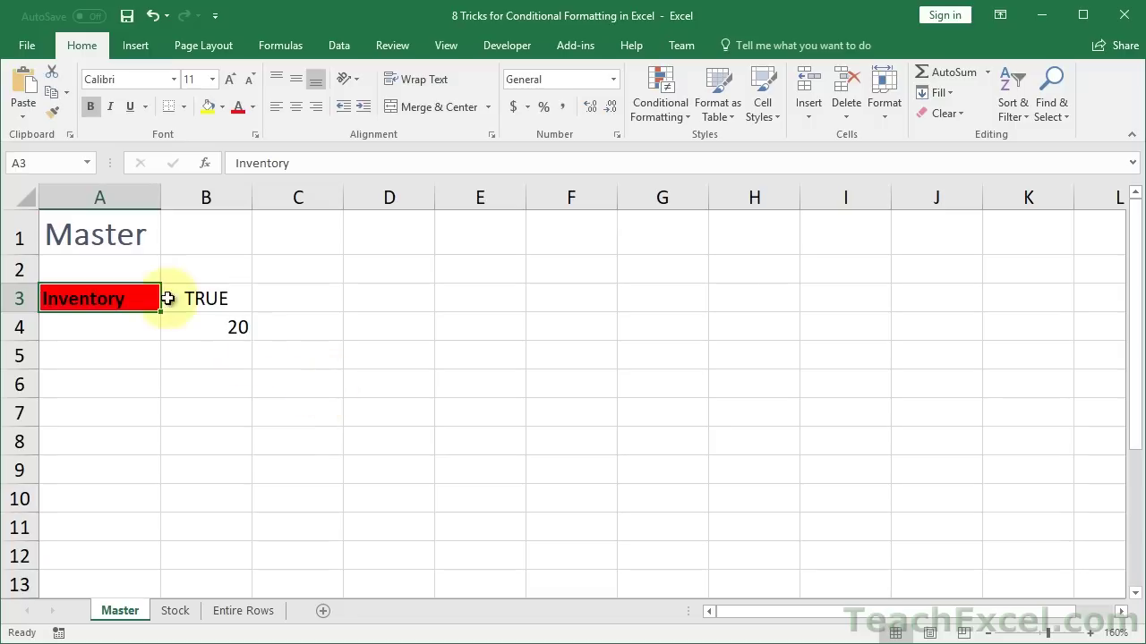
- Delete the test formulas in B3:B4 and reselect the Inventory cell A3
drag(206, 298, 205, 319)
key(Delete)
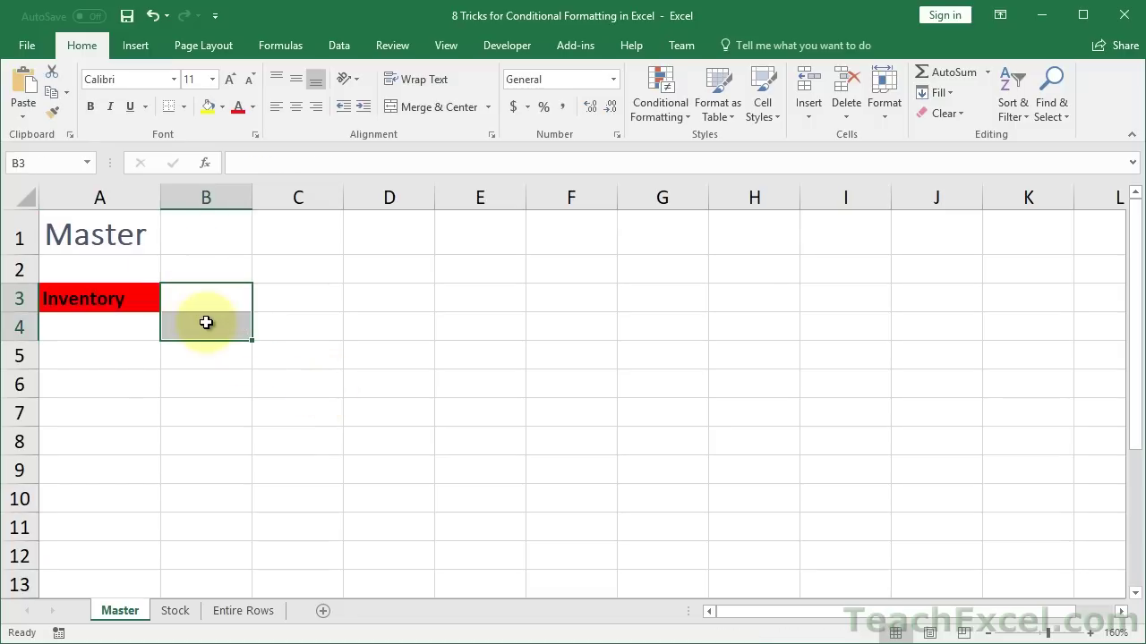
click(205, 299)
click(119, 301)
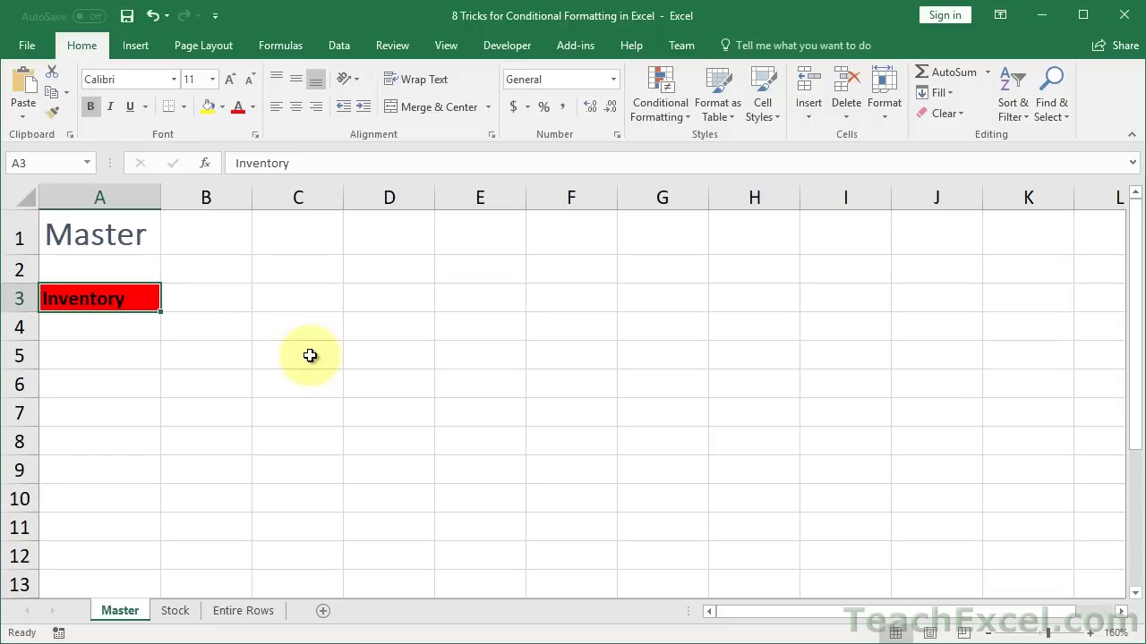
- Check the quantities in the Stock sheet's Stock column against the Inventory cell's formatting, ending on the Master sheet
key(ctrl+Page_Down)
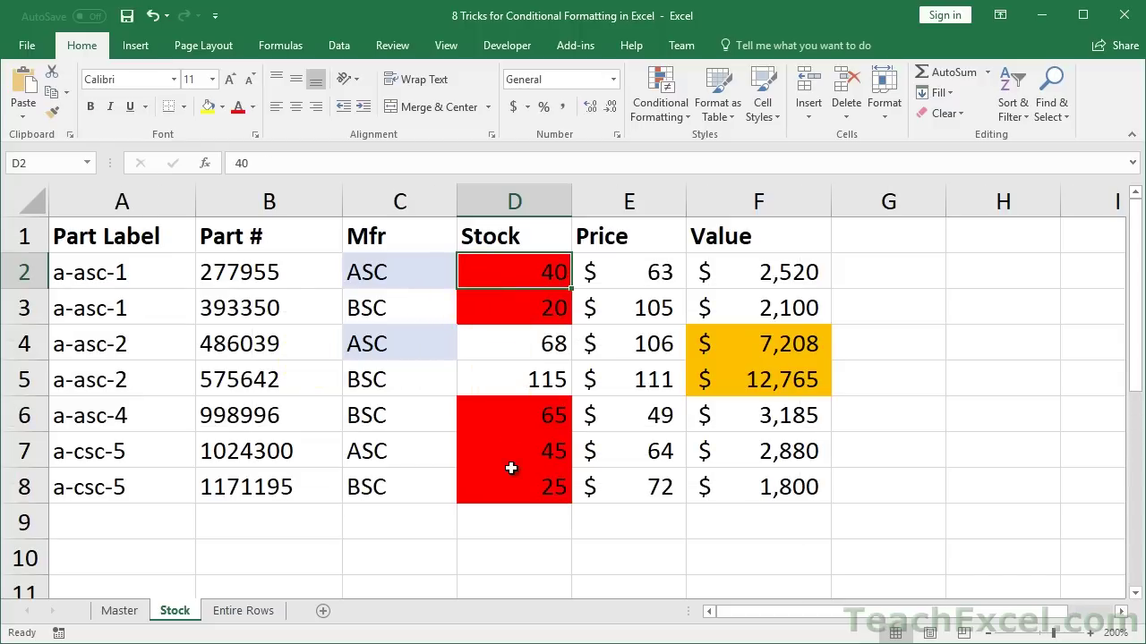
click(521, 259)
key(ctrl+Page_Up)
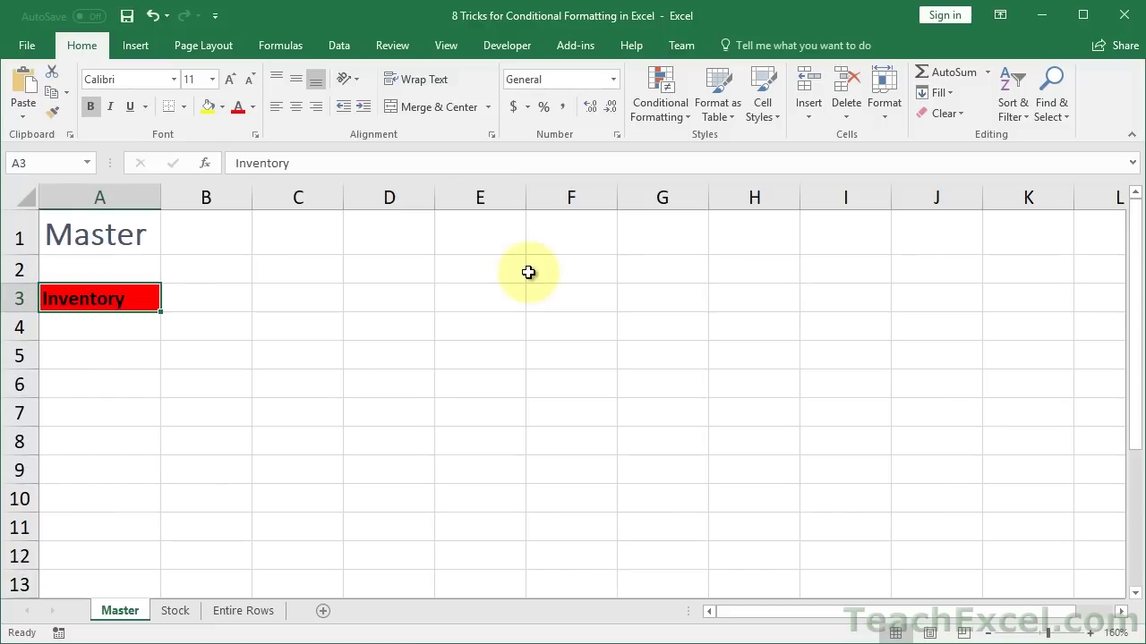
- Create a copy of the Entire Rows sheet within the same workbook
right_click(229, 618)
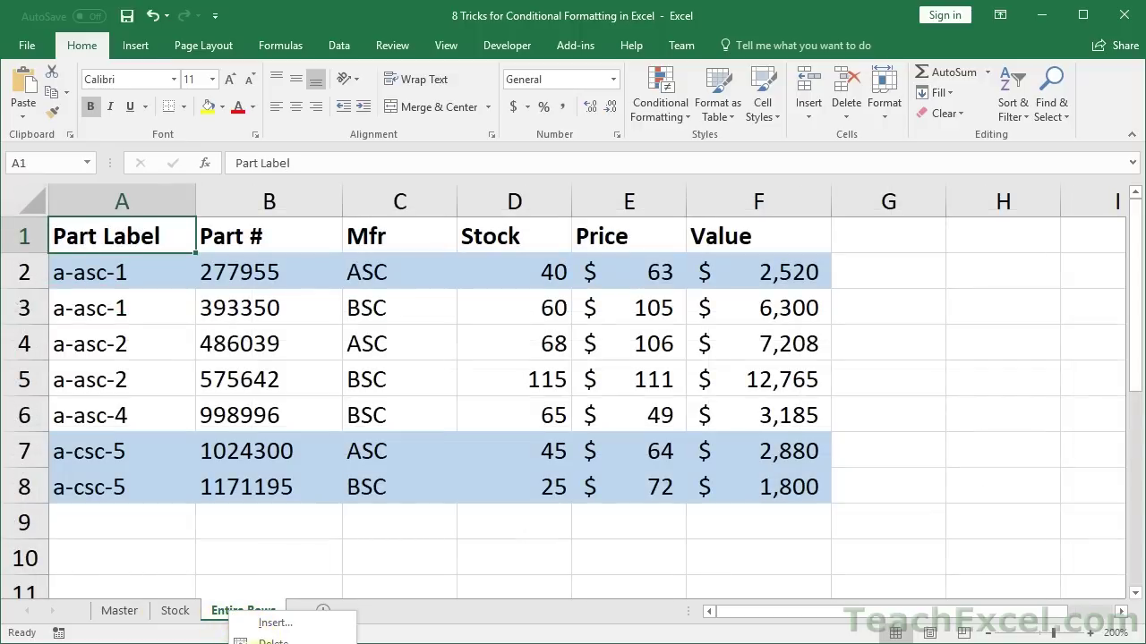
key(m)
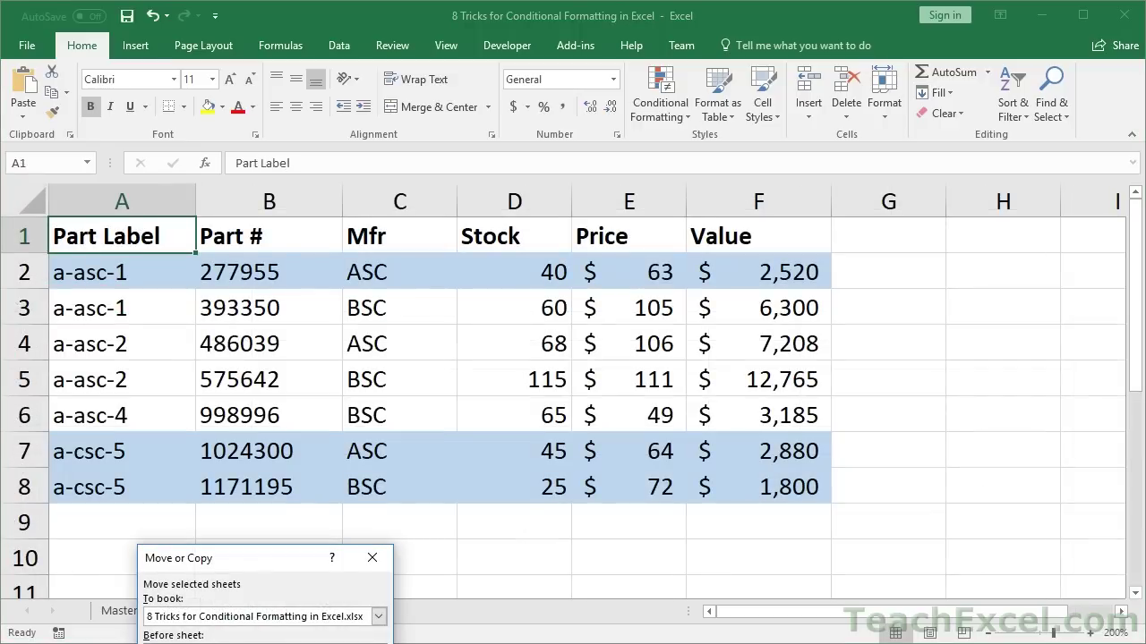
key(Return)
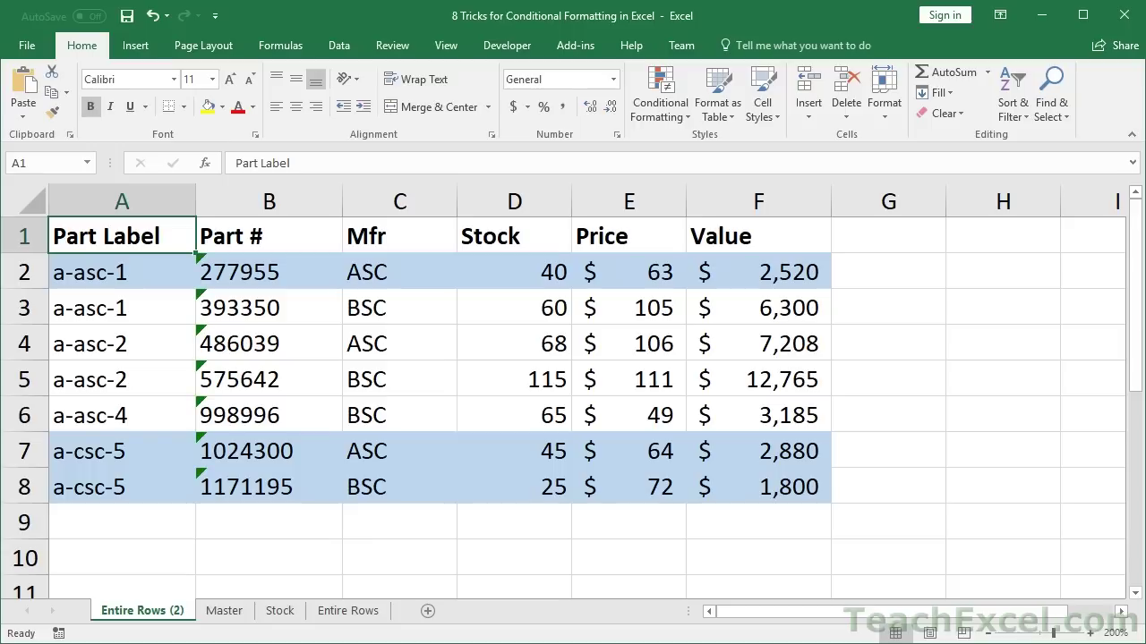
- Rename the copied sheet Alternate Rows and move it after the Entire Rows sheet
double_click(158, 614)
text(Alternate Rows)
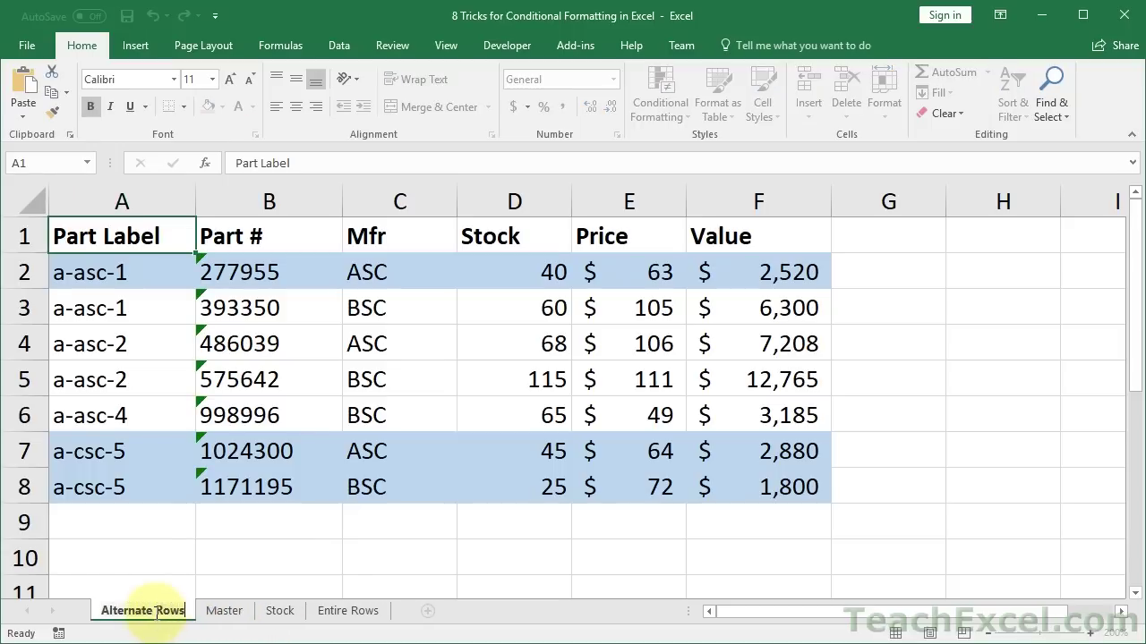
key(Return)
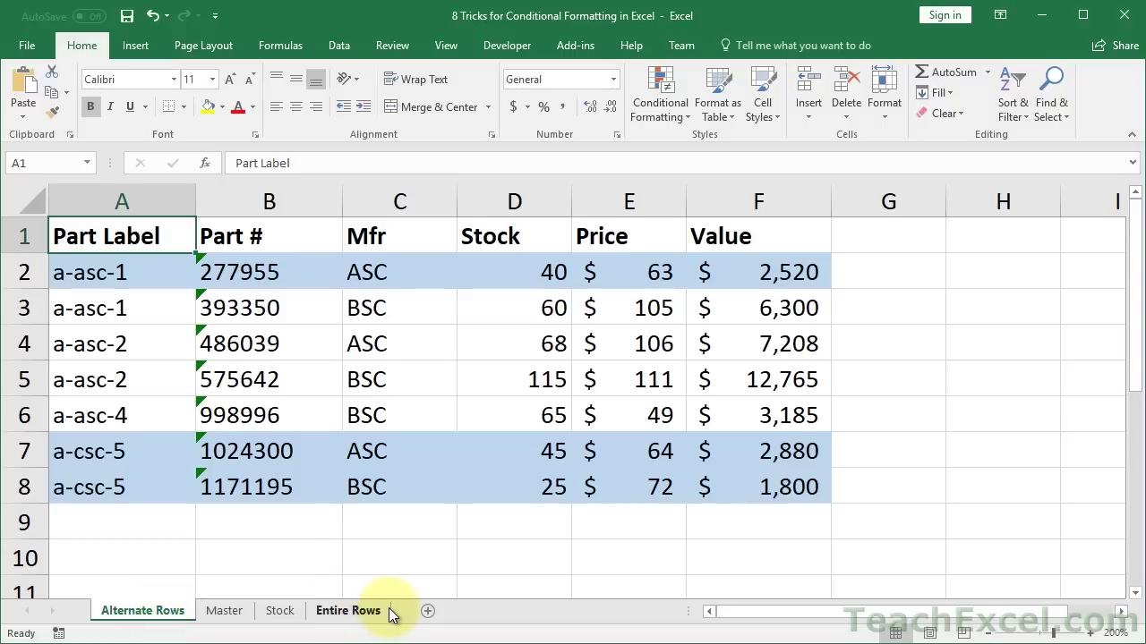
drag(175, 618, 398, 627)
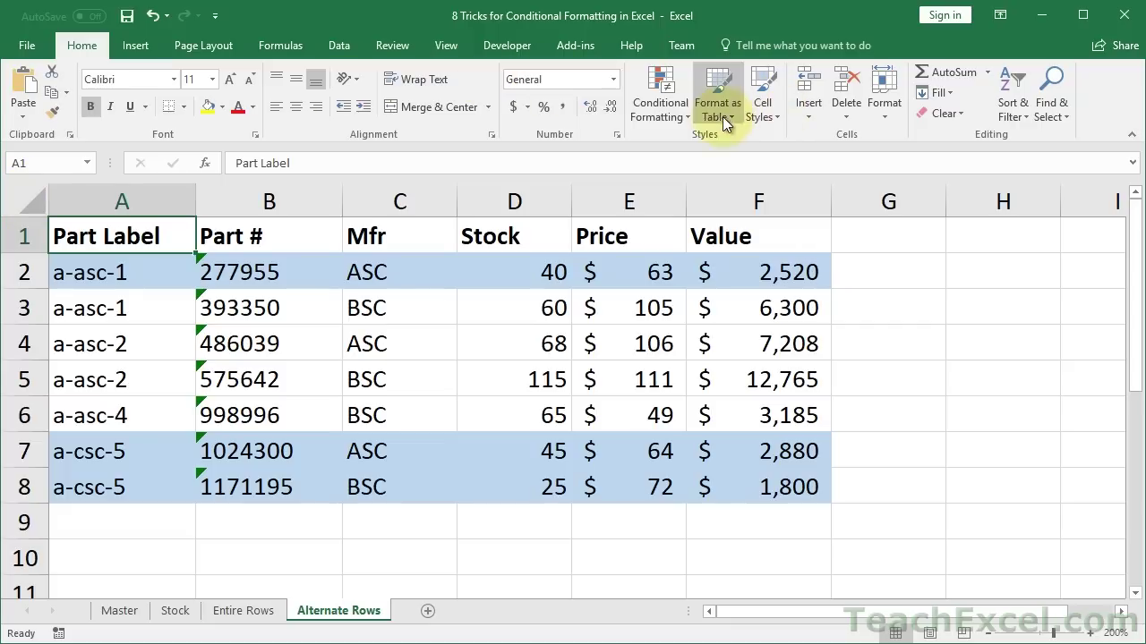
- Clear the conditional formatting rules from the entire Alternate Rows sheet
click(658, 109)
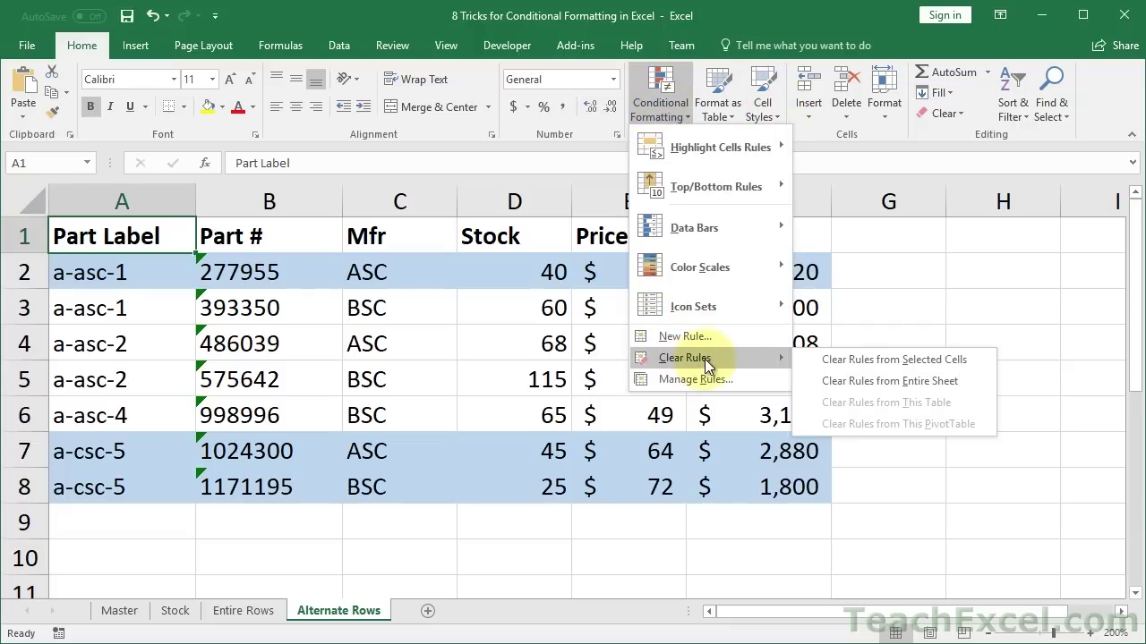
click(850, 381)
click(849, 378)
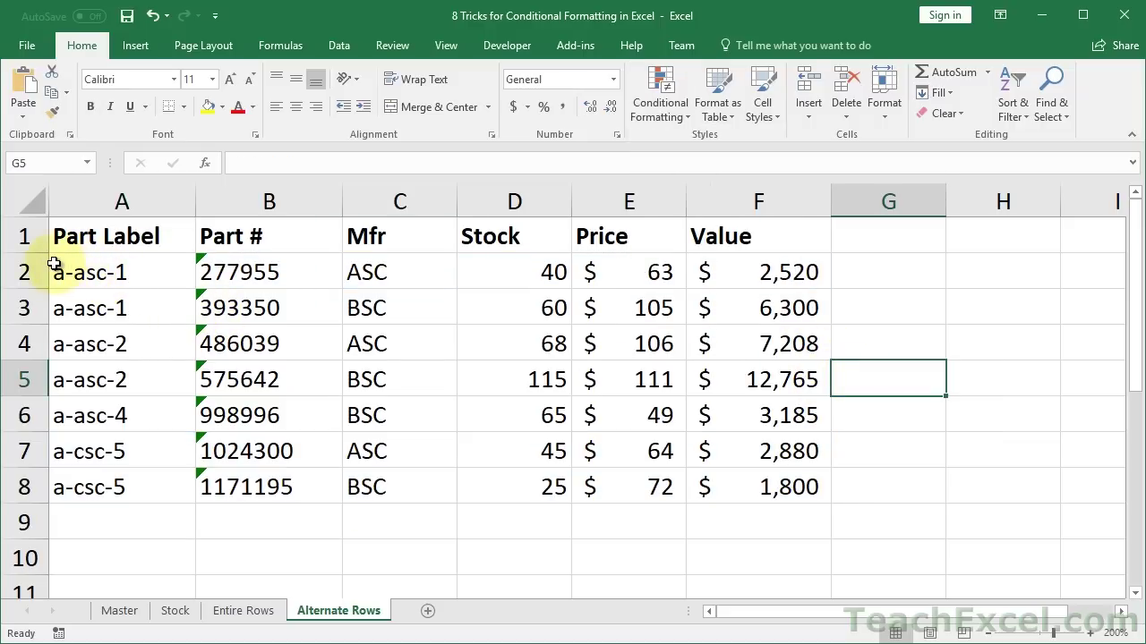
- Enter the even-row test =MOD(ROW(),2)=0 in G1 and fill it down to G8
click(873, 241)
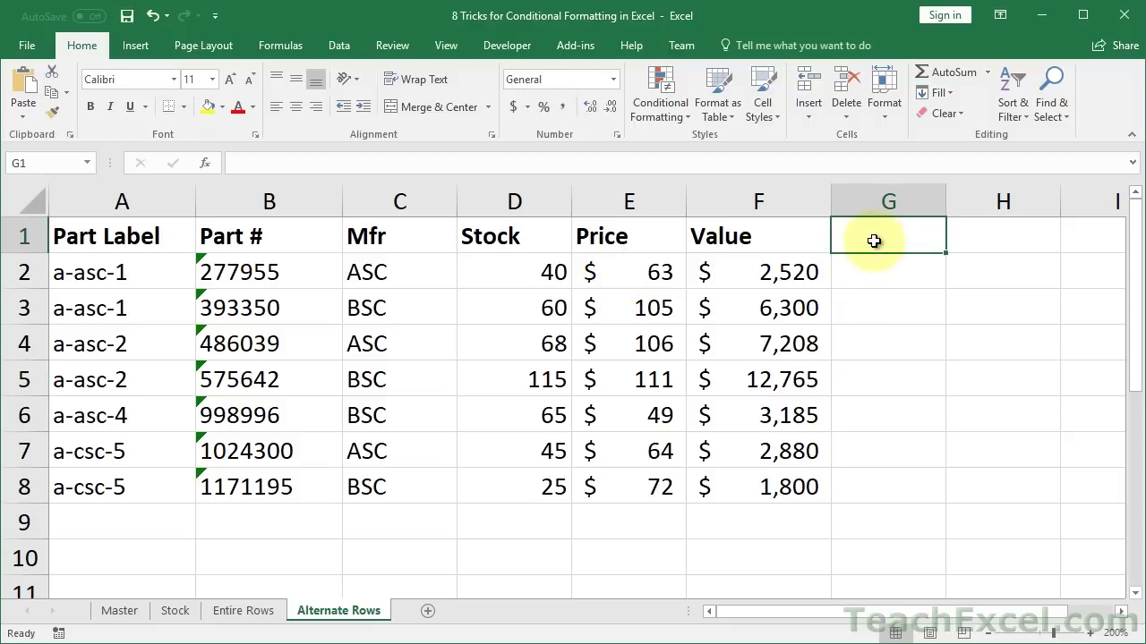
click(1120, 611)
click(1119, 611)
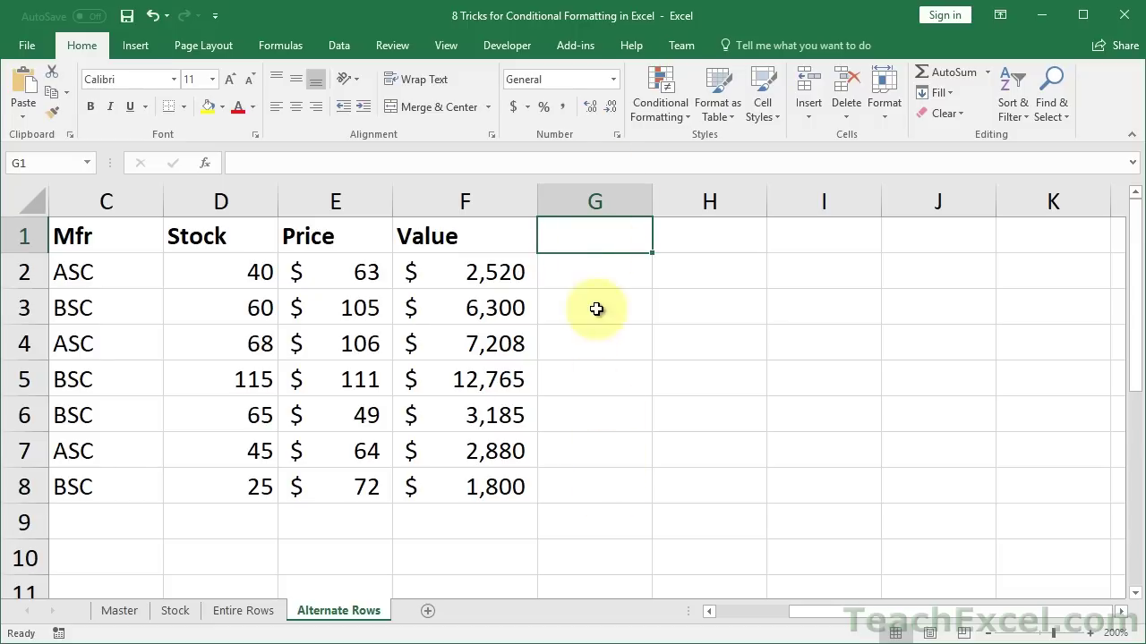
text(=)
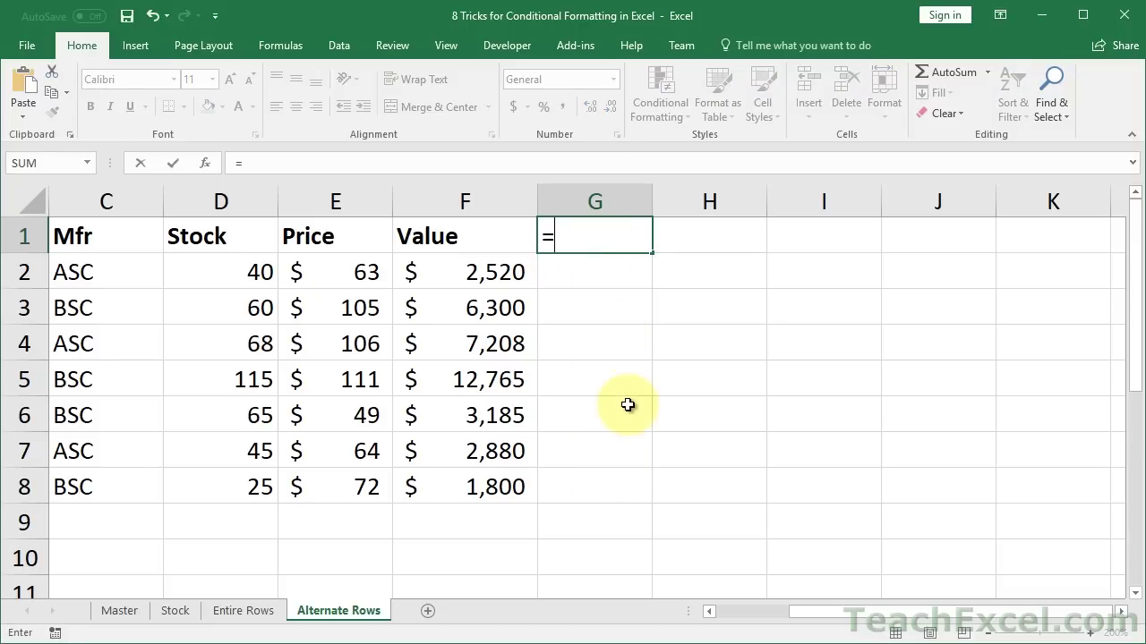
text(m)
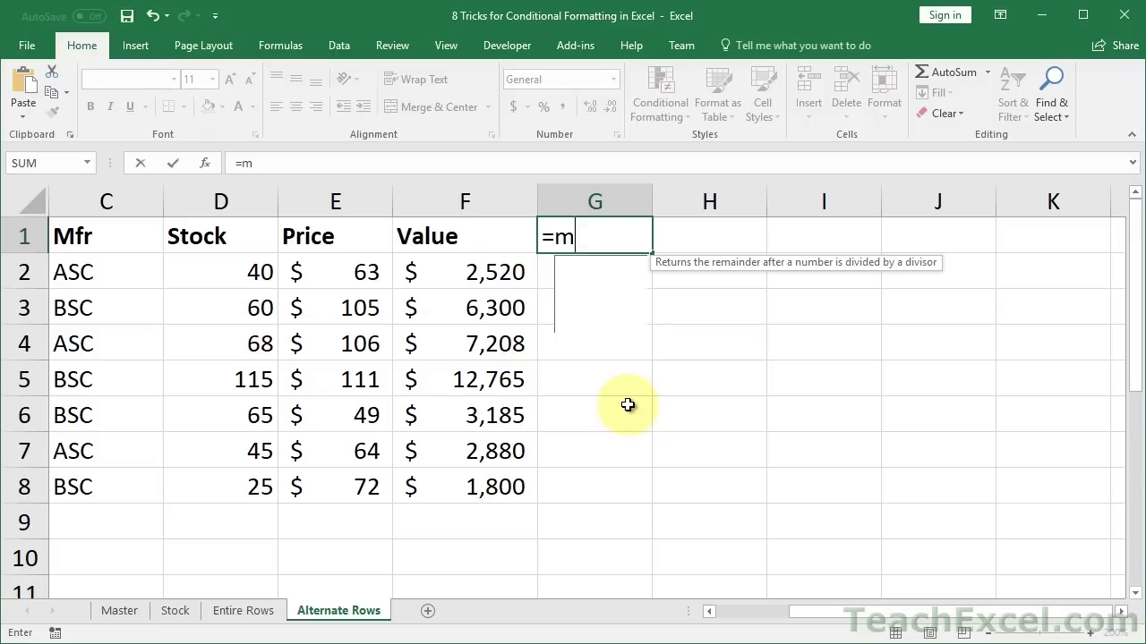
text(od(row)
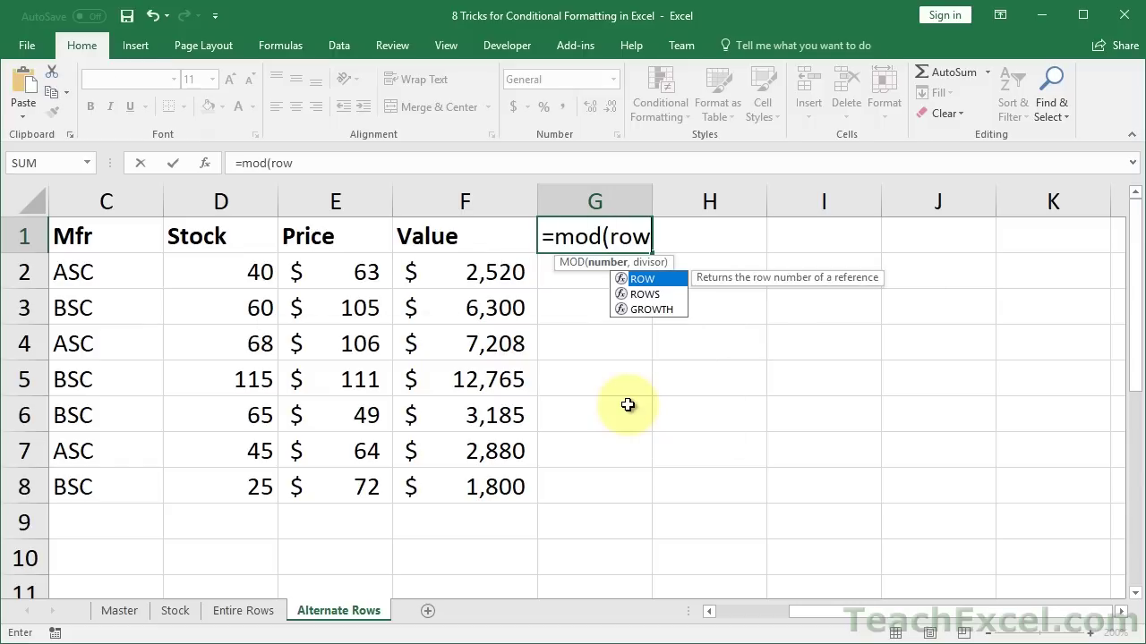
text((),2)
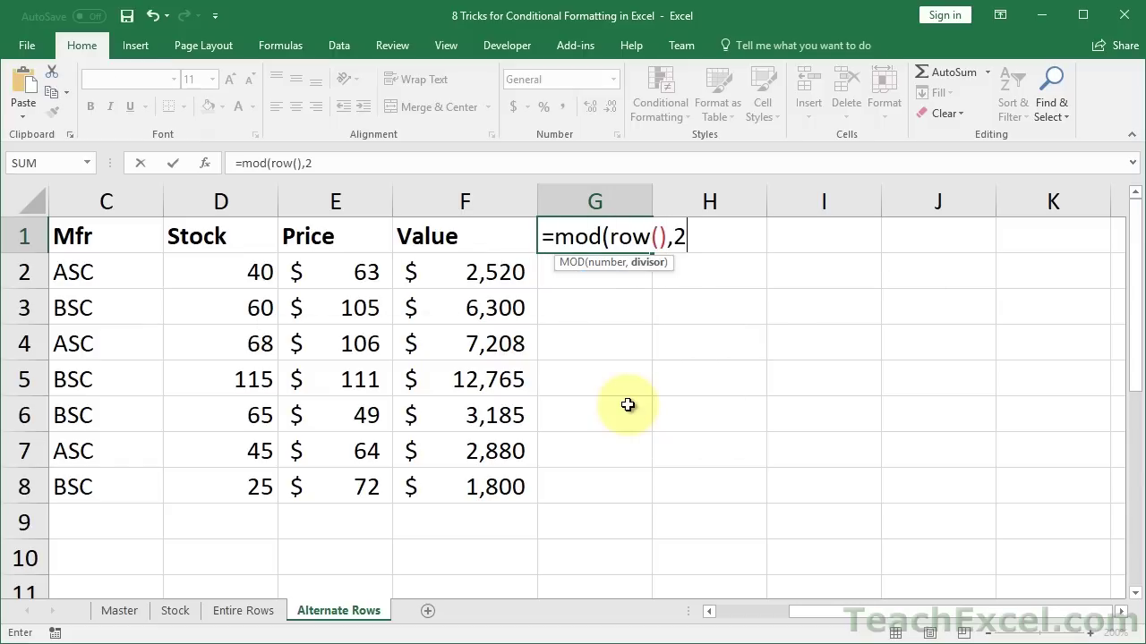
text()=0)
key(ctrl+Return)
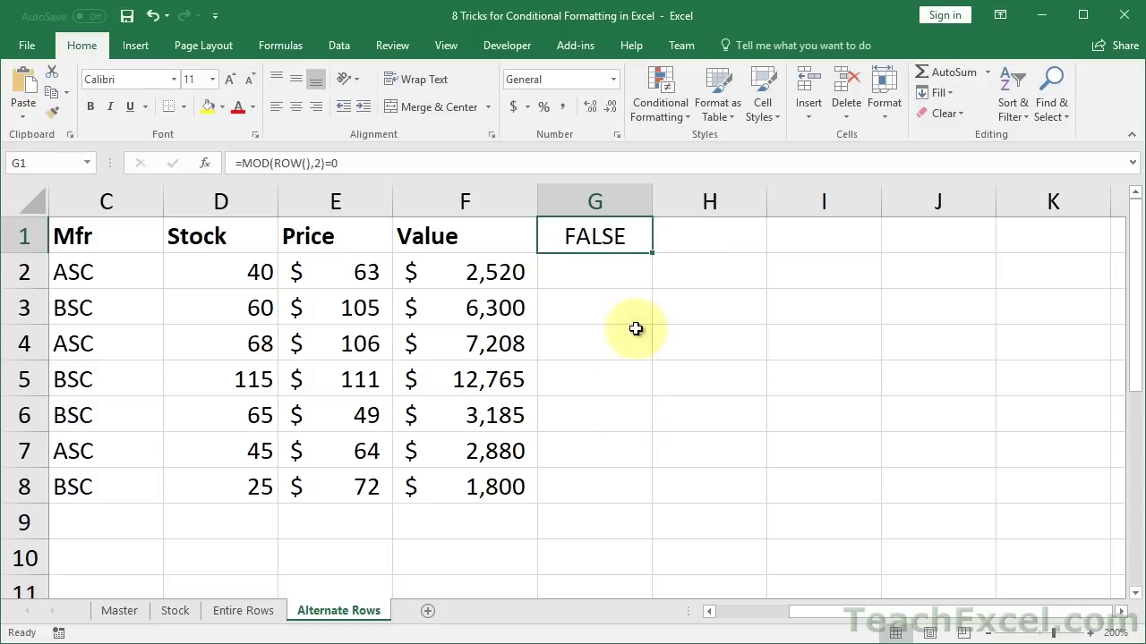
double_click(652, 255)
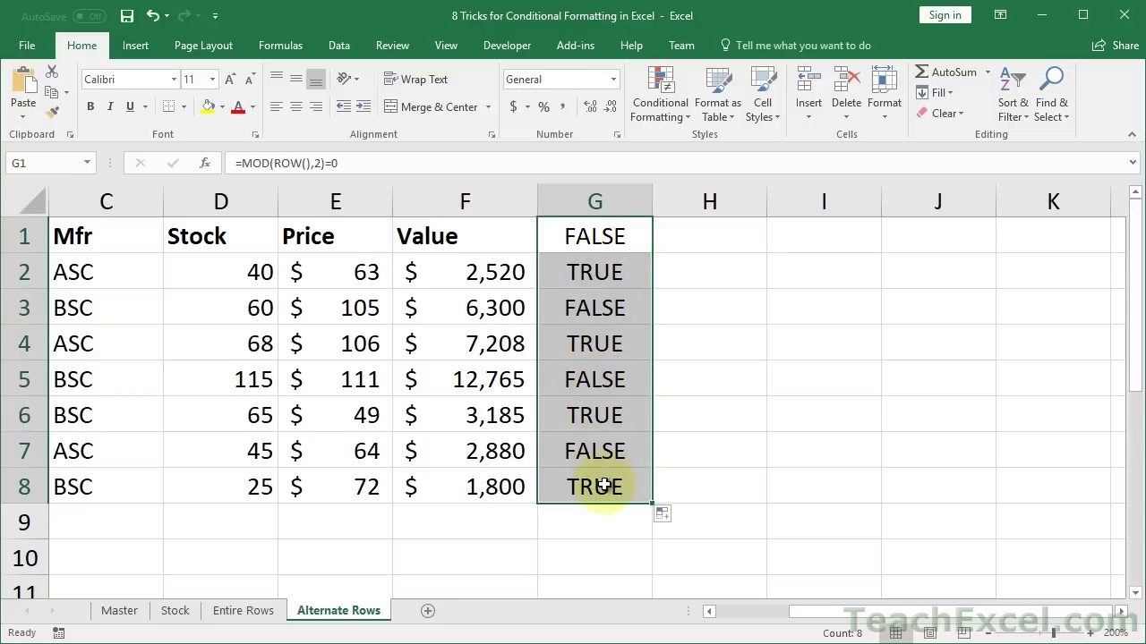
- Copy the complete formula text =MOD(ROW(),2)=0 from G1 and leave the cell unedited
double_click(582, 236)
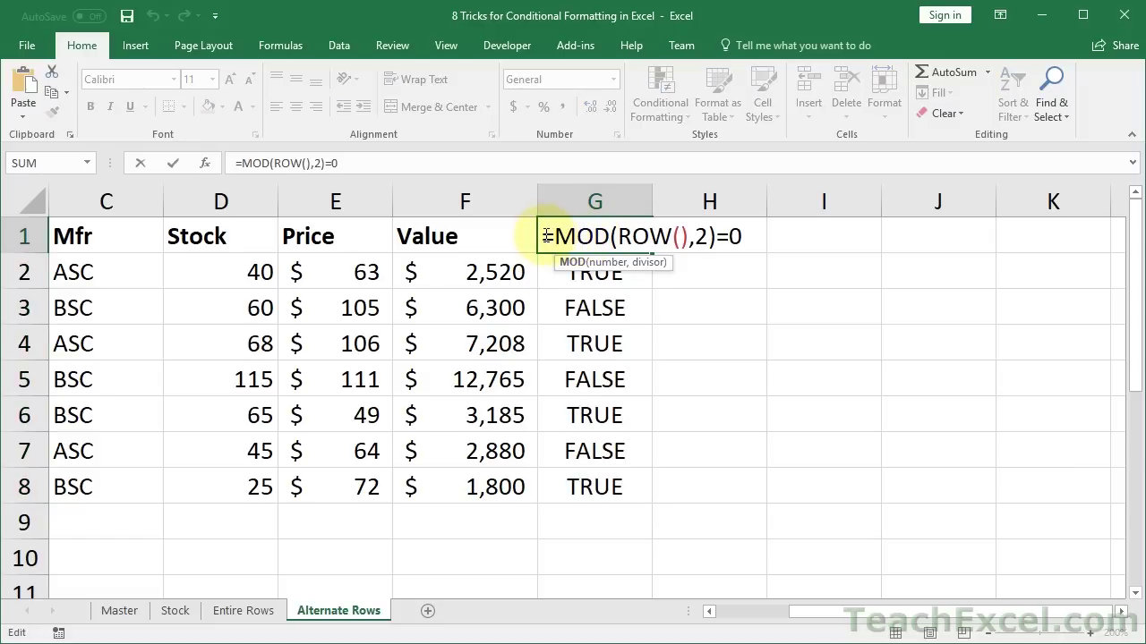
drag(545, 236, 799, 235)
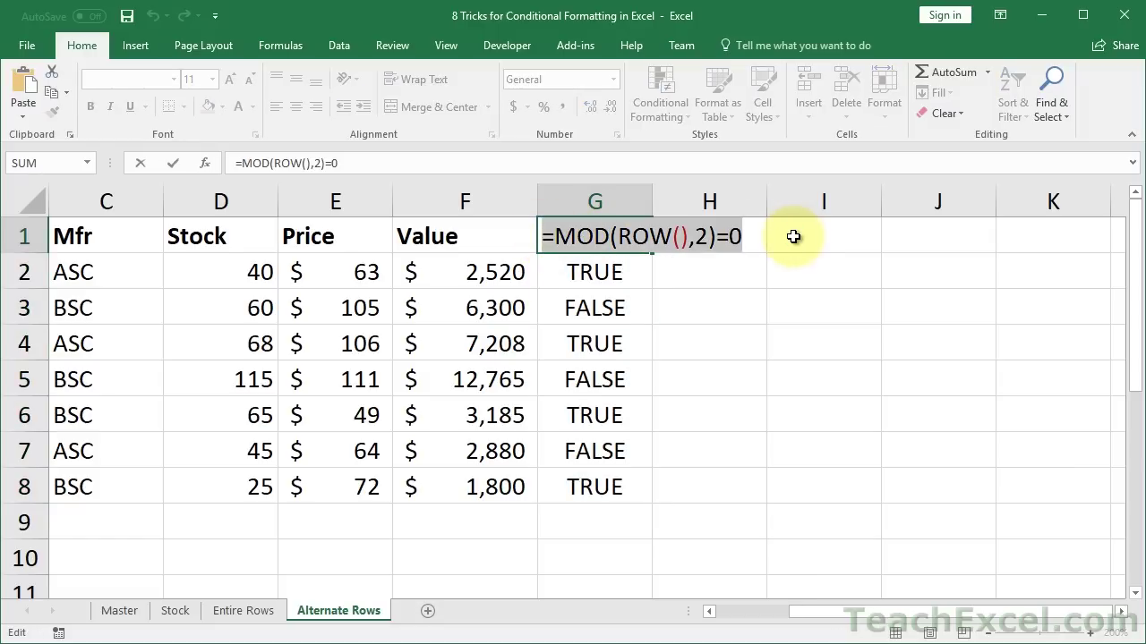
key(ctrl+c)
key(Escape)
- Paste the copied formula into H1, change it to =MOD(ROW(),2)<>0, and fill it down to H8
click(728, 233)
double_click(723, 238)
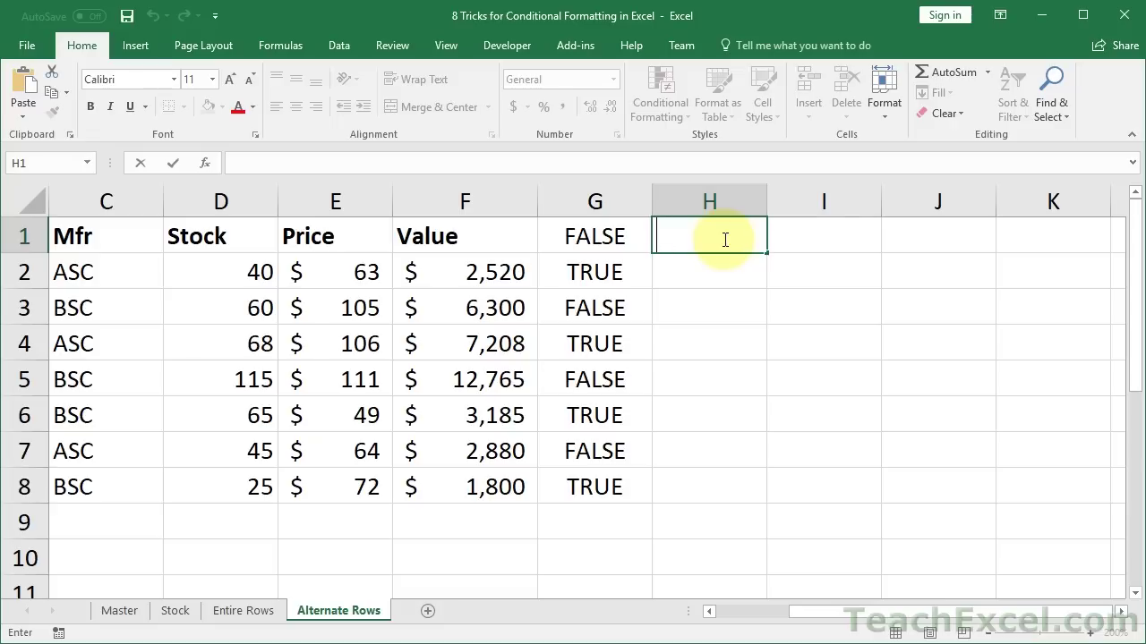
key(ctrl+v)
click(842, 235)
key(BackSpace)
text(<>)
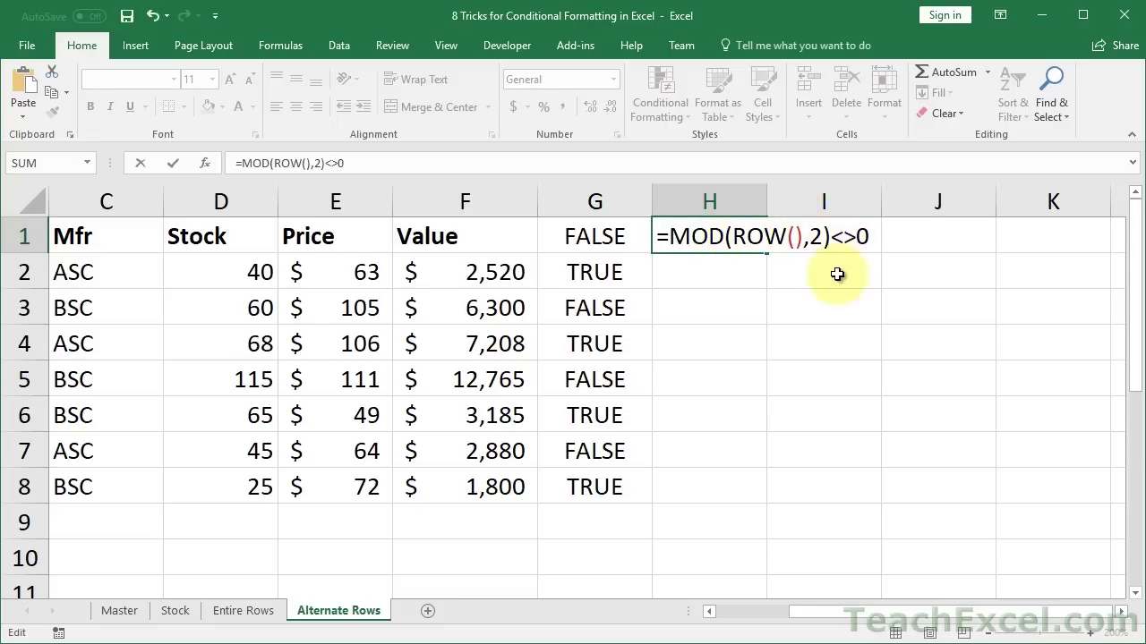
key(ctrl+Return)
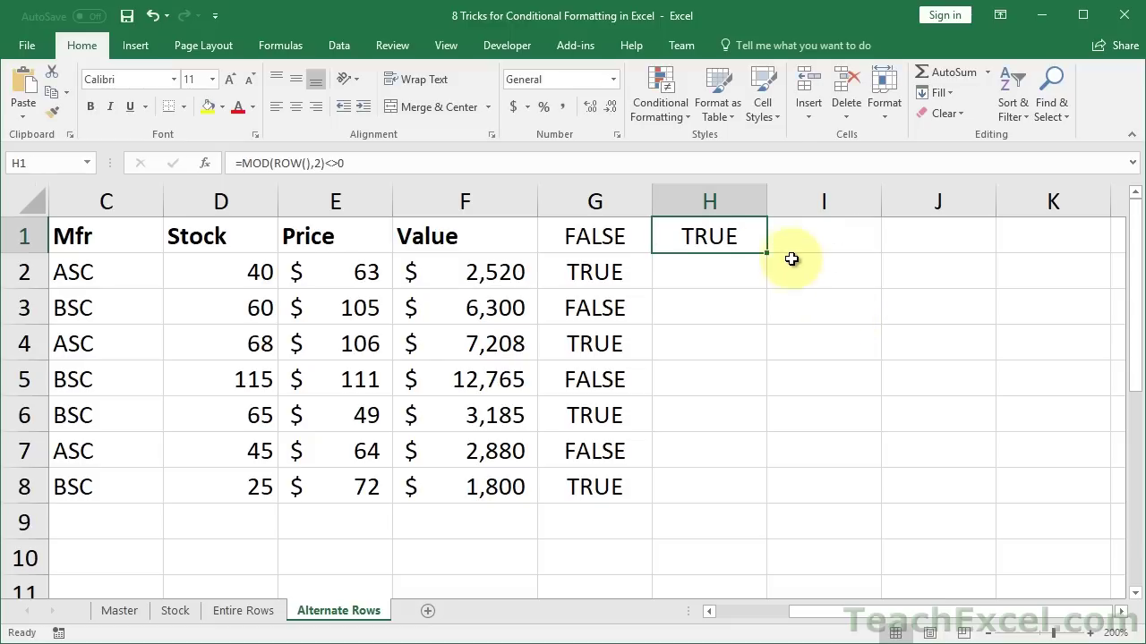
double_click(767, 256)
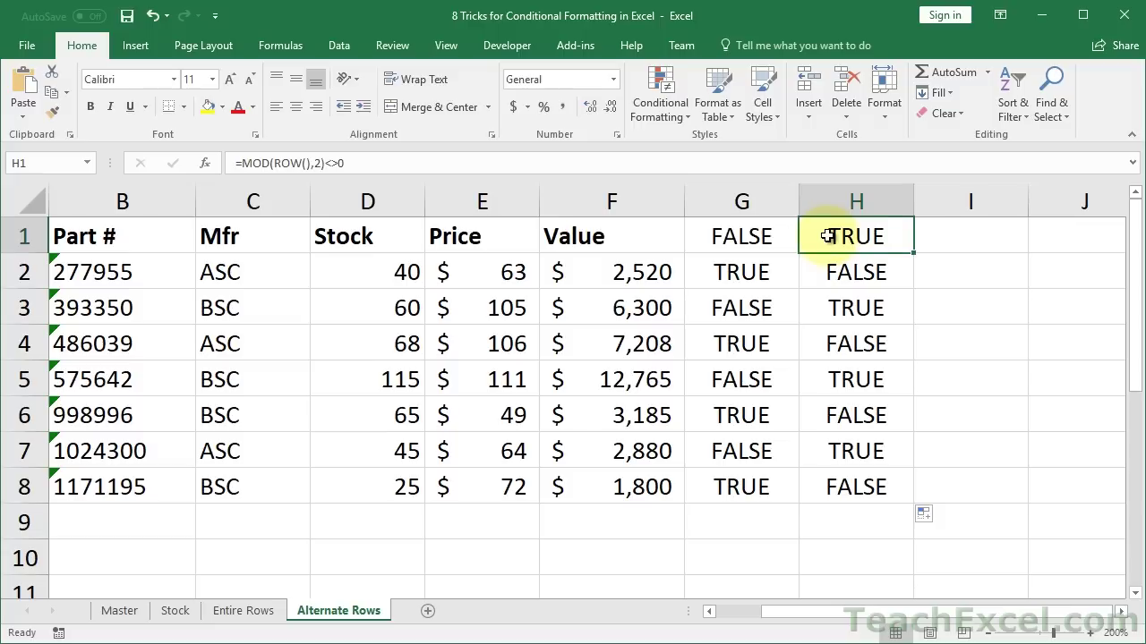
- Examine the divisor argument of the MOD formula in H1 without editing it
double_click(829, 237)
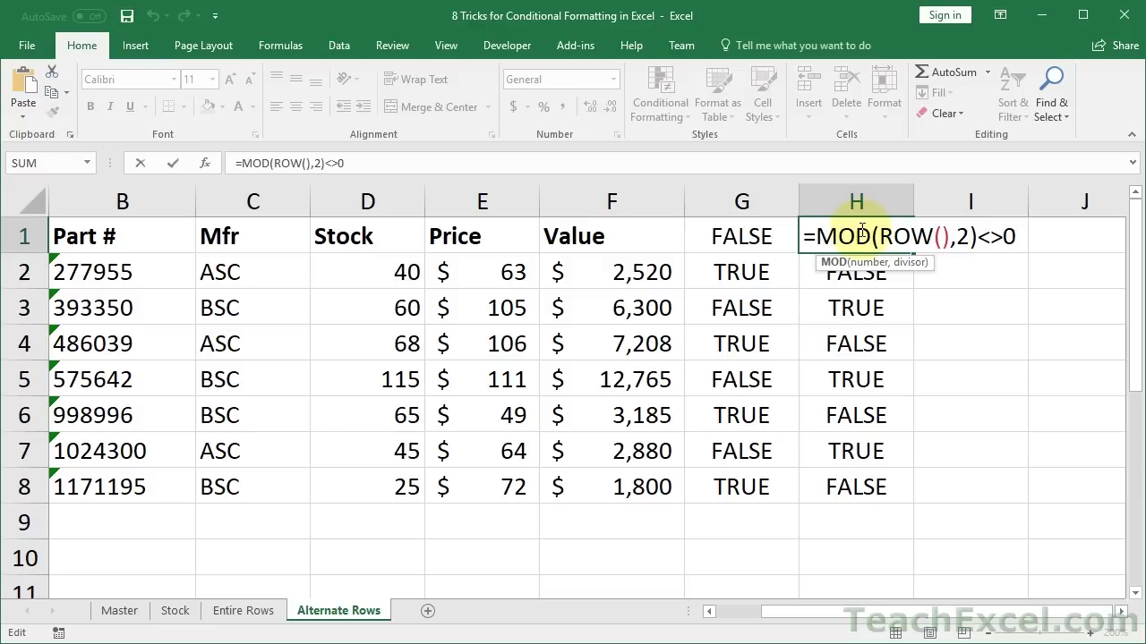
click(958, 235)
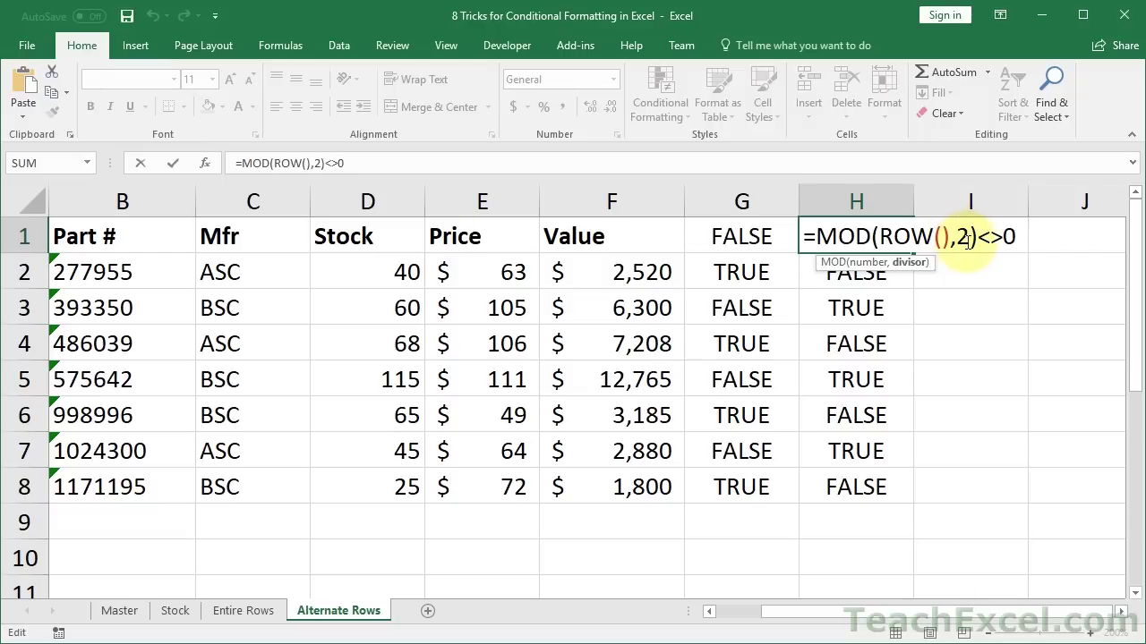
key(ctrl+Return)
- Enter the odd-row test =ISODD(ROW()) in I1 and fill it down to I8
click(966, 241)
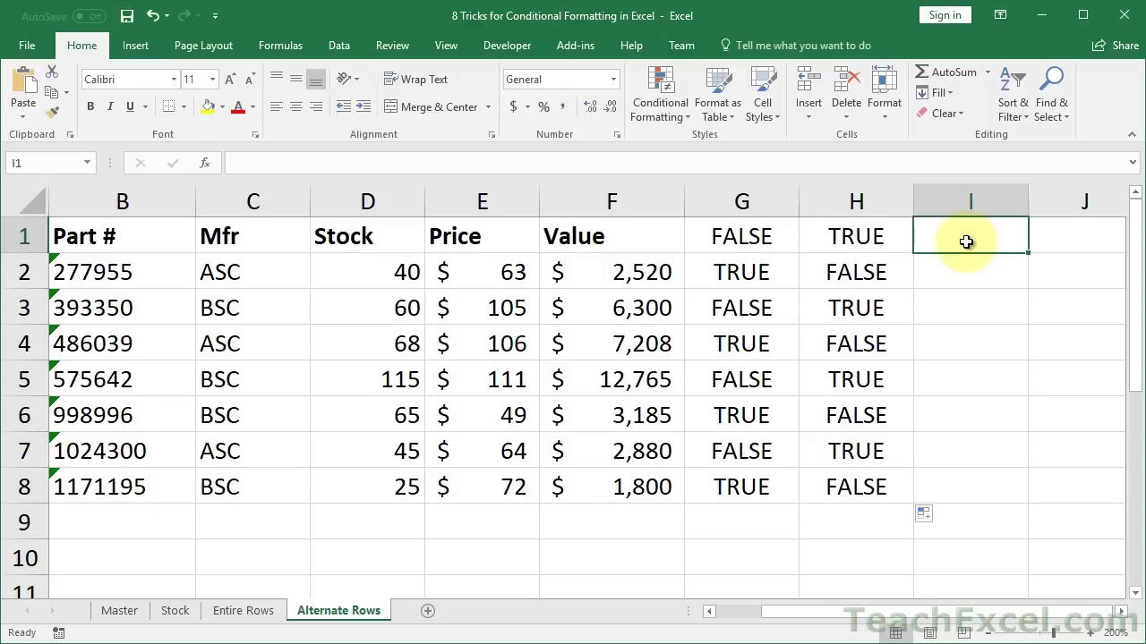
text(=isod)
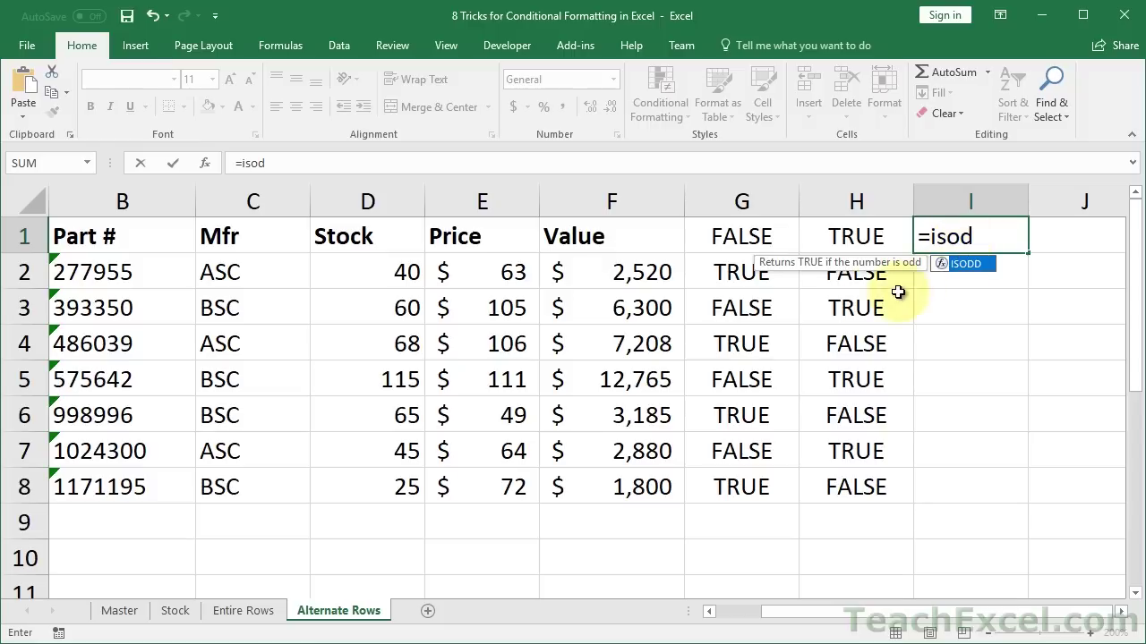
key(Tab)
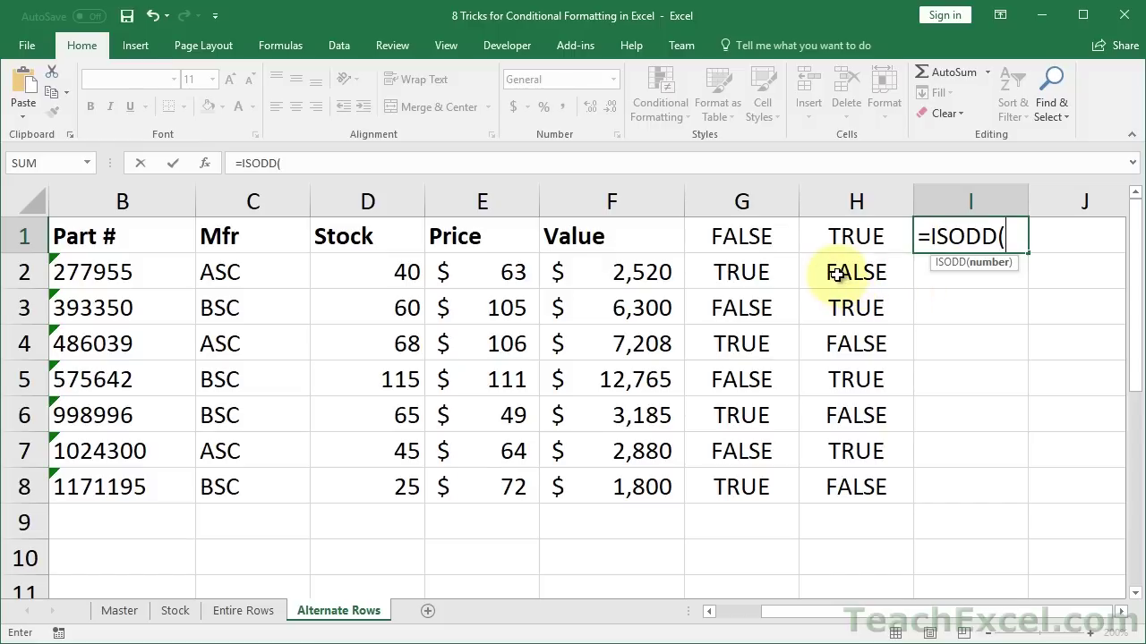
text(row)
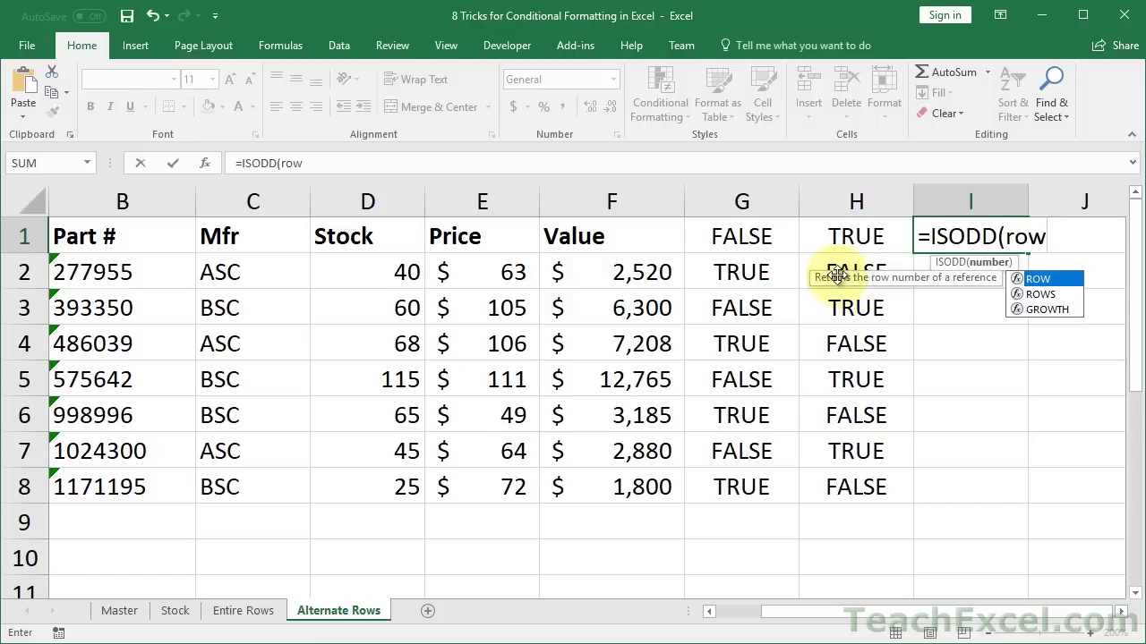
text(())
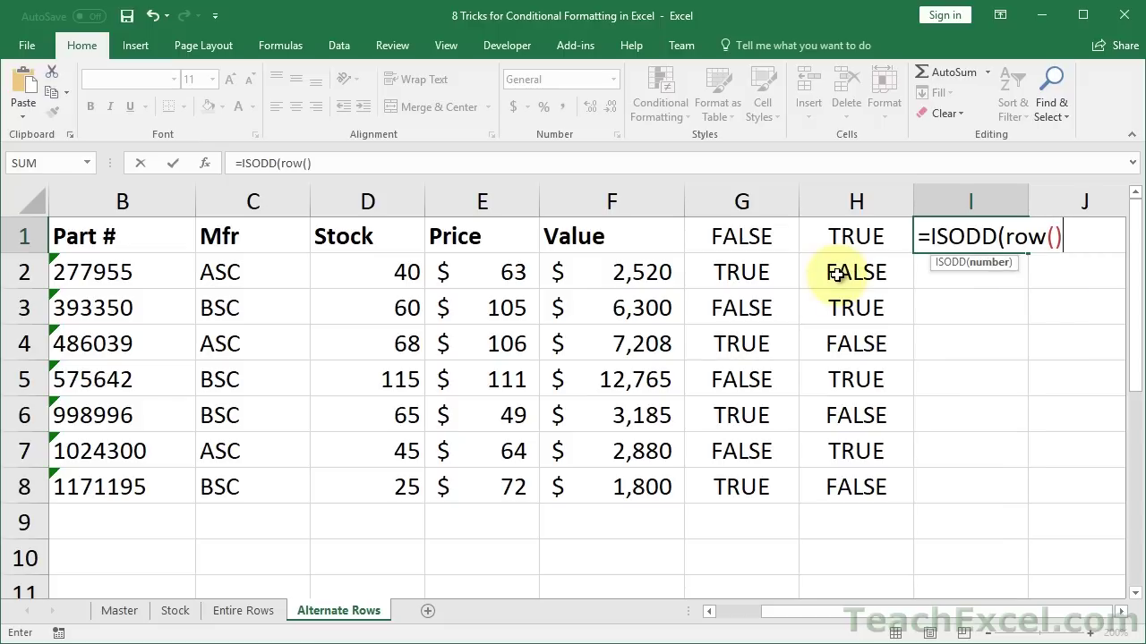
text())
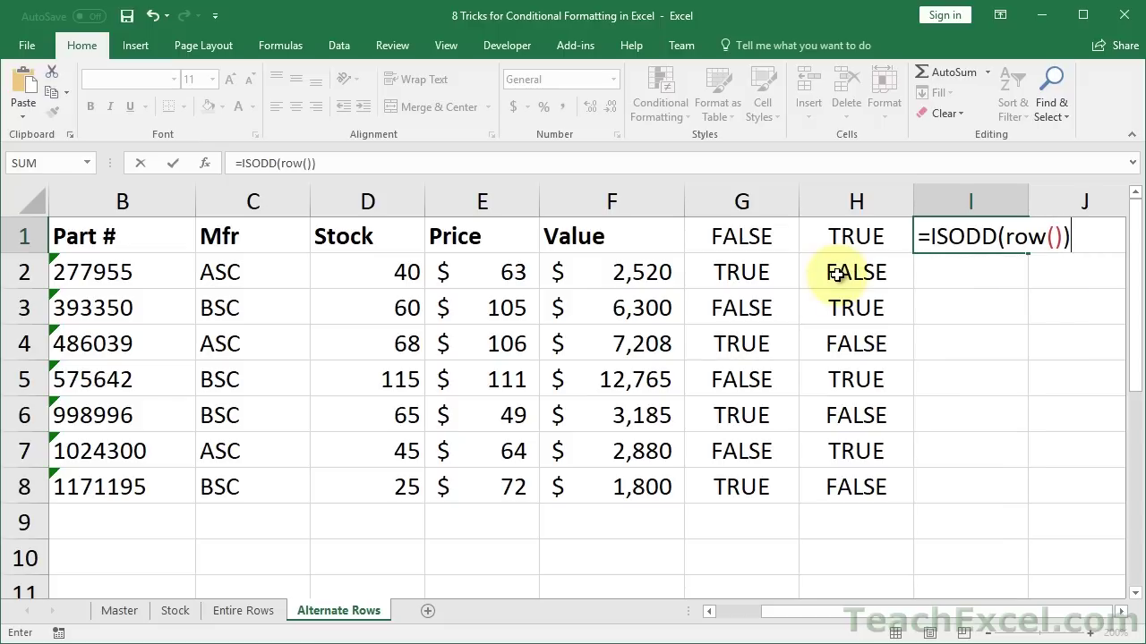
key(ctrl+Return)
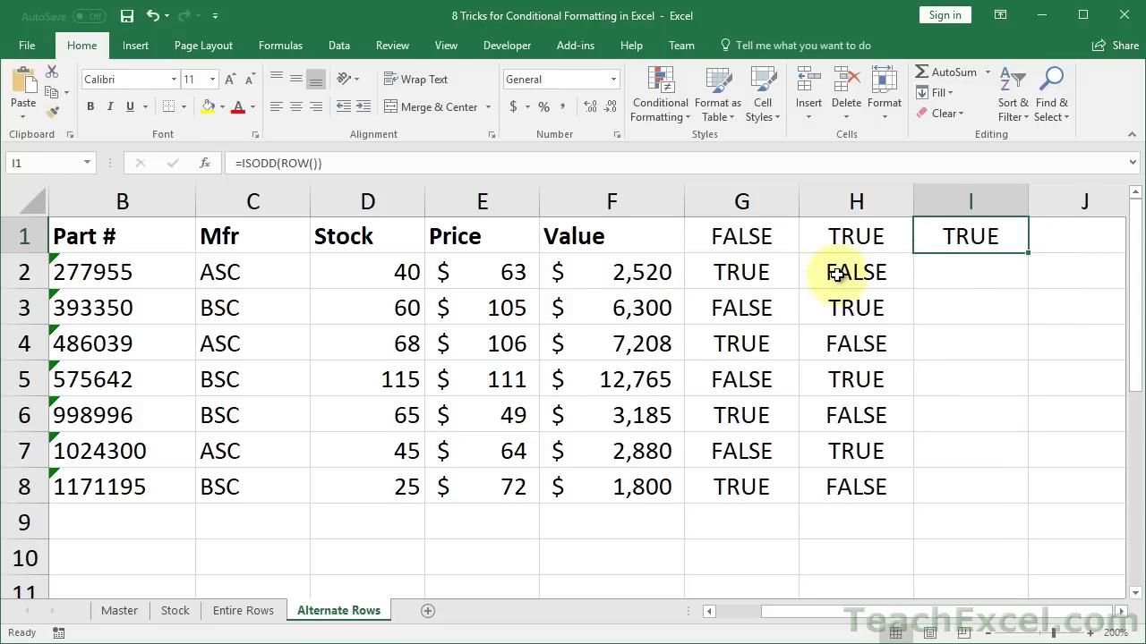
double_click(1029, 254)
- Enter the even-row test =ISEVEN(ROW()) in J1
click(1051, 240)
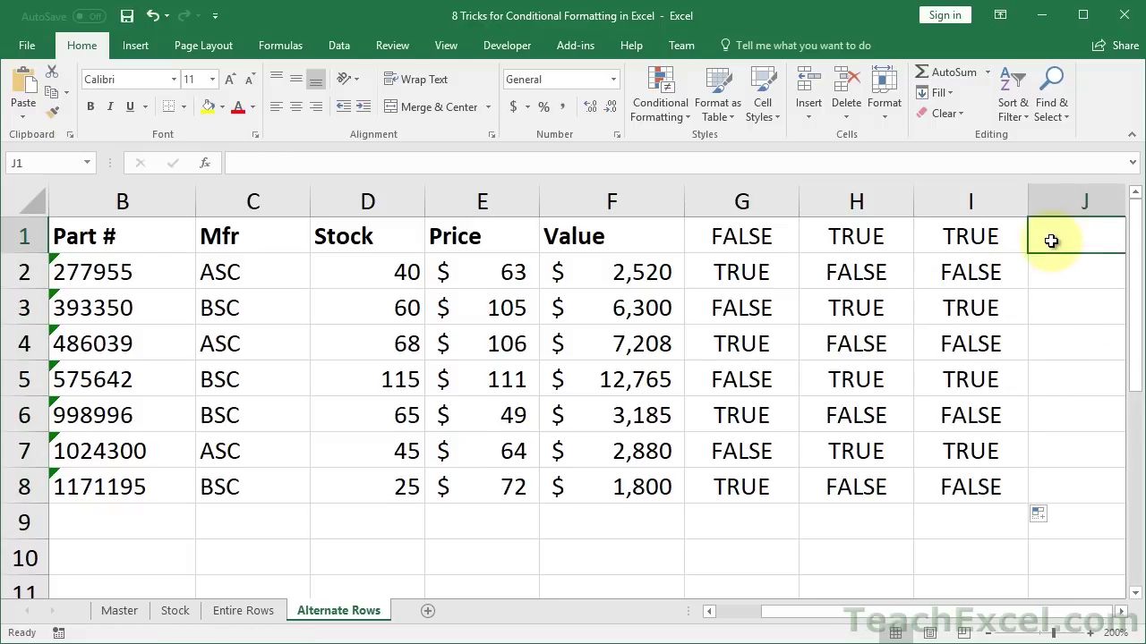
text(=iseve)
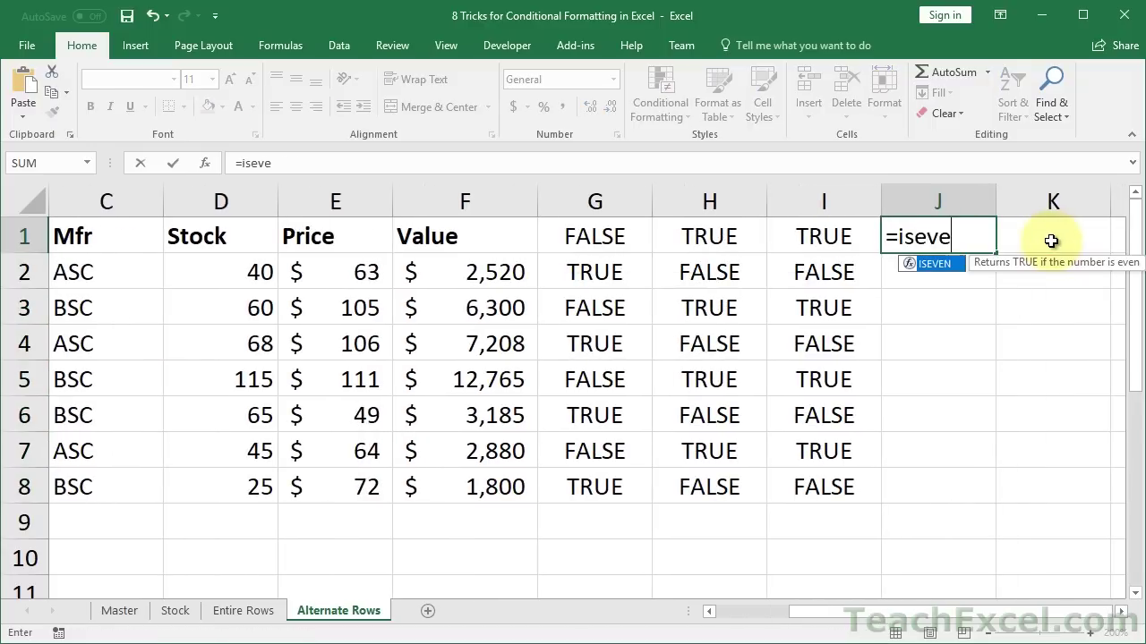
key(Tab)
text(row()))
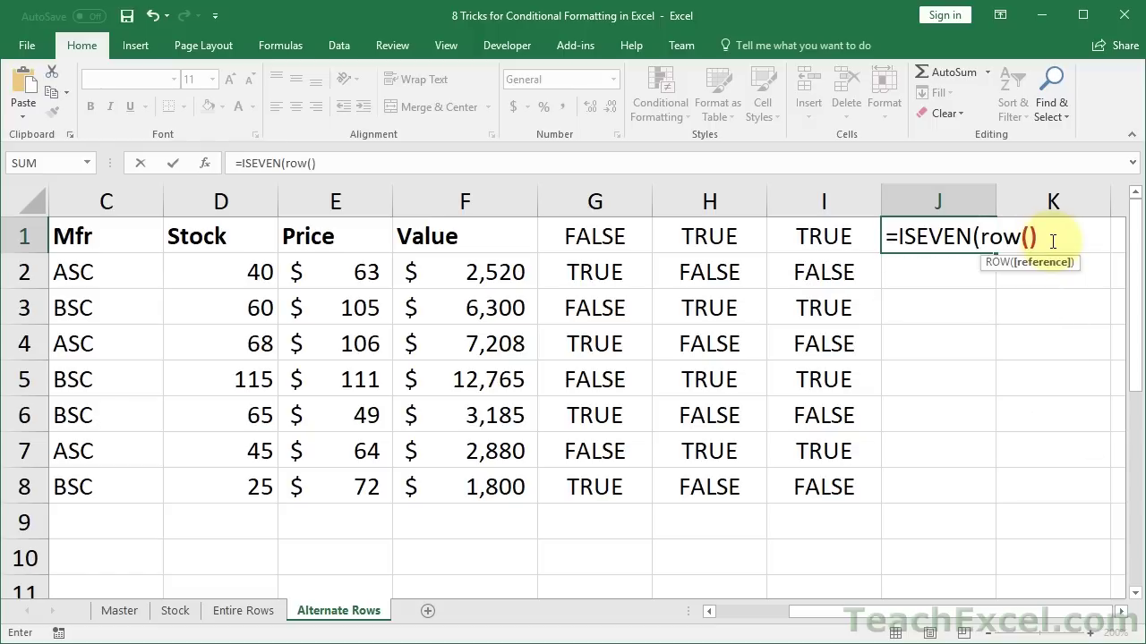
key(ctrl+Return)
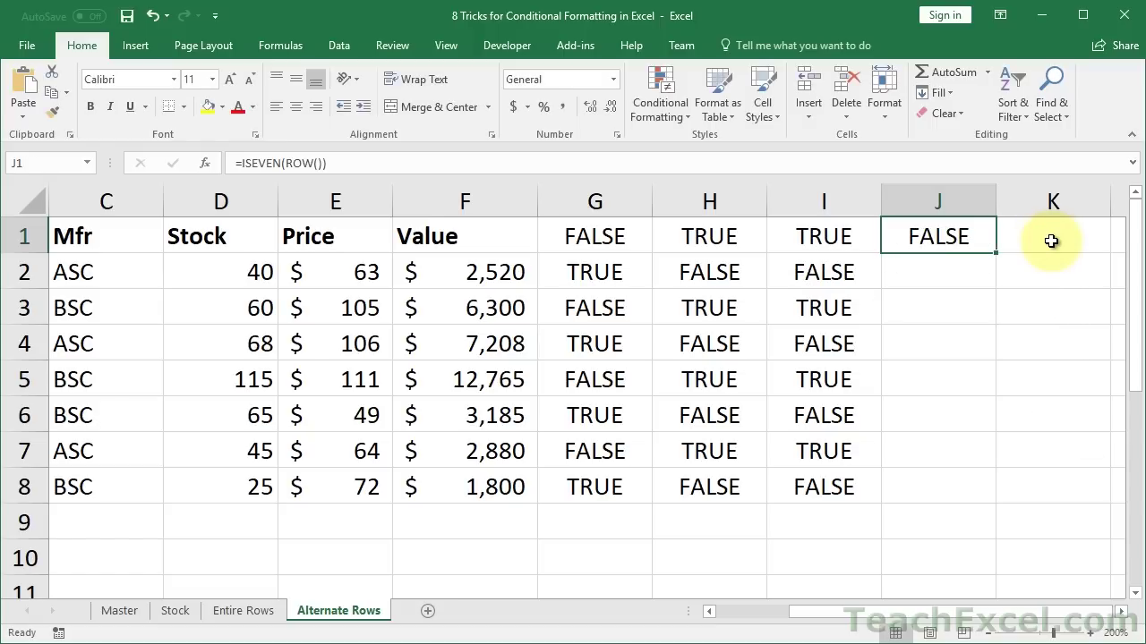
- Fill the even-row formula in J1 down to J8, and copy the =ISODD(ROW()) formula text from I1 without changing it
double_click(993, 253)
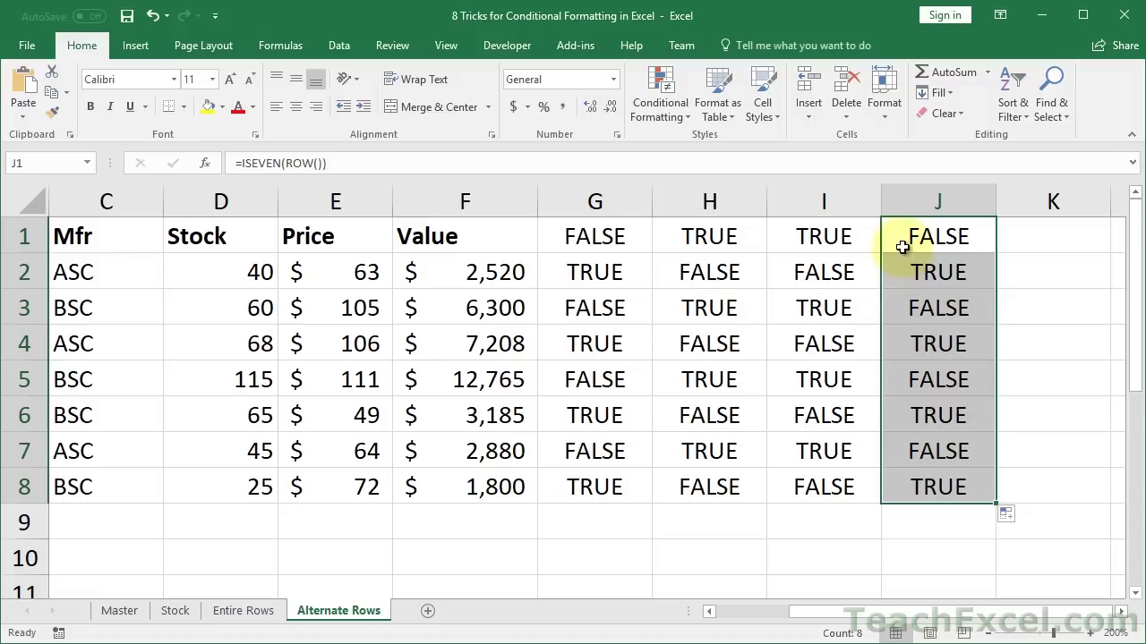
double_click(844, 227)
drag(775, 236, 990, 243)
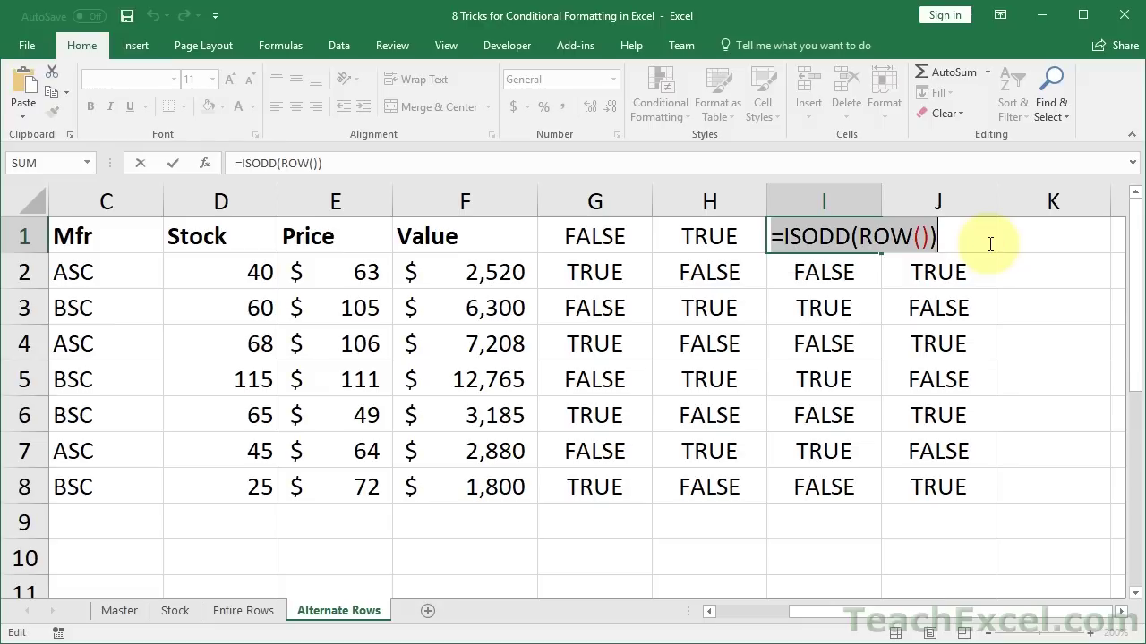
key(Escape)
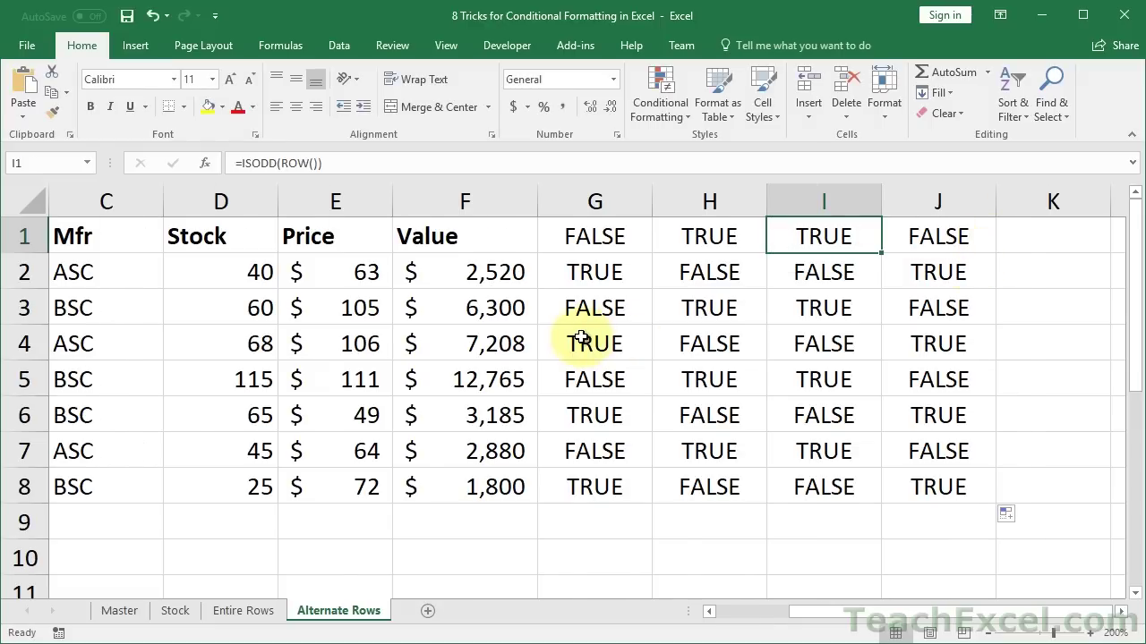
- Start a formula-based conditional formatting rule for A1:F8 using the formula =ISODD(ROW())
scroll(580, 337, left, 2)
drag(121, 240, 714, 483)
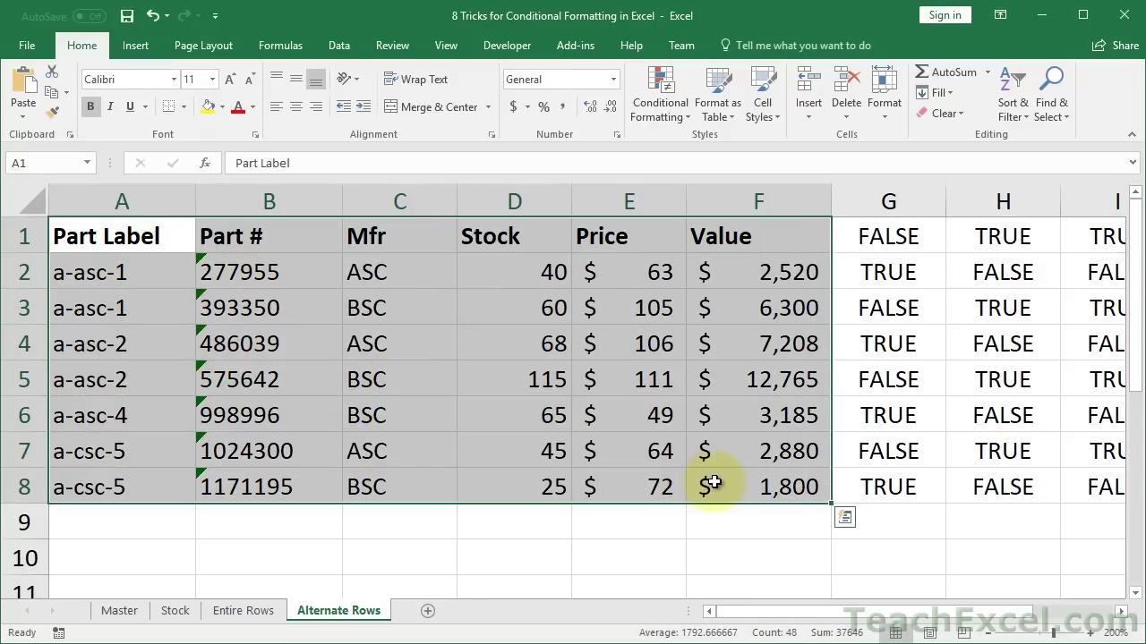
click(656, 104)
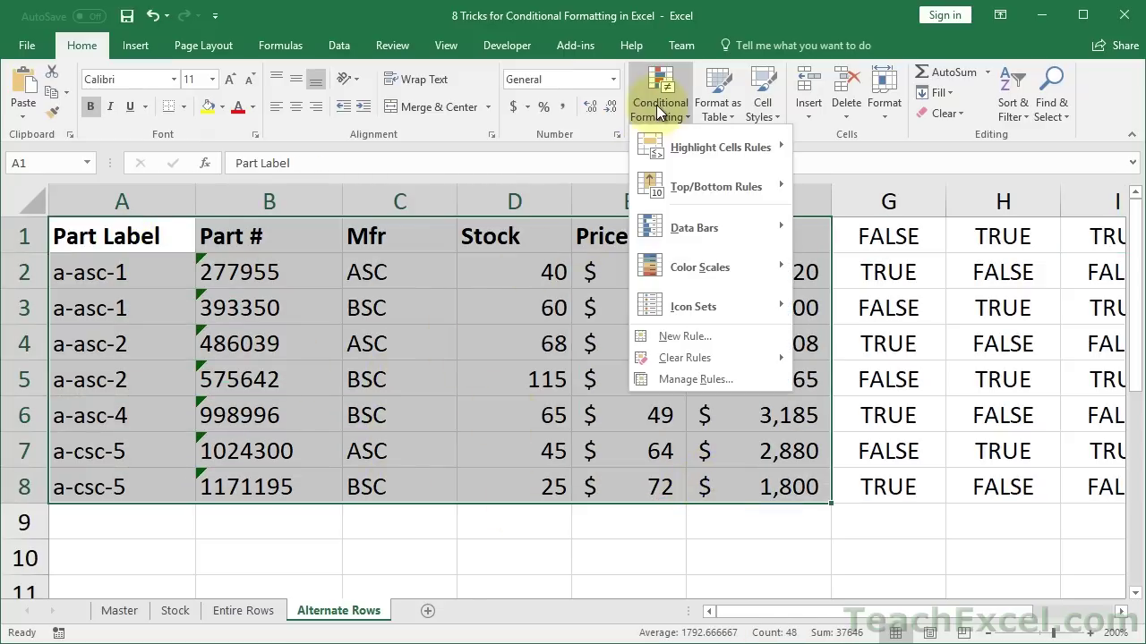
click(717, 336)
click(226, 205)
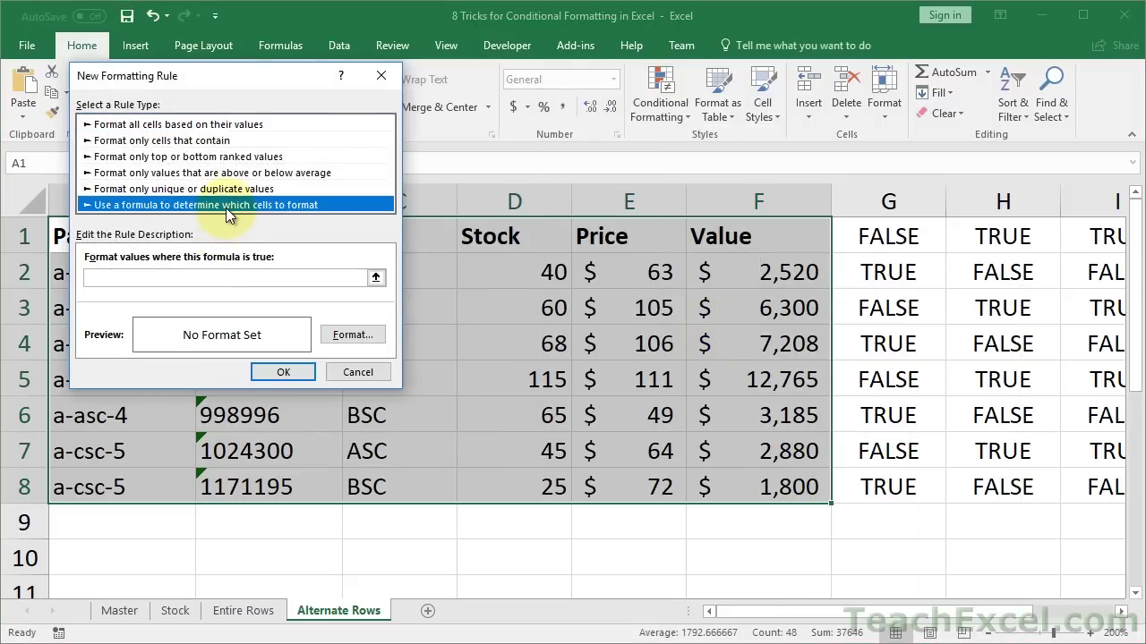
click(190, 271)
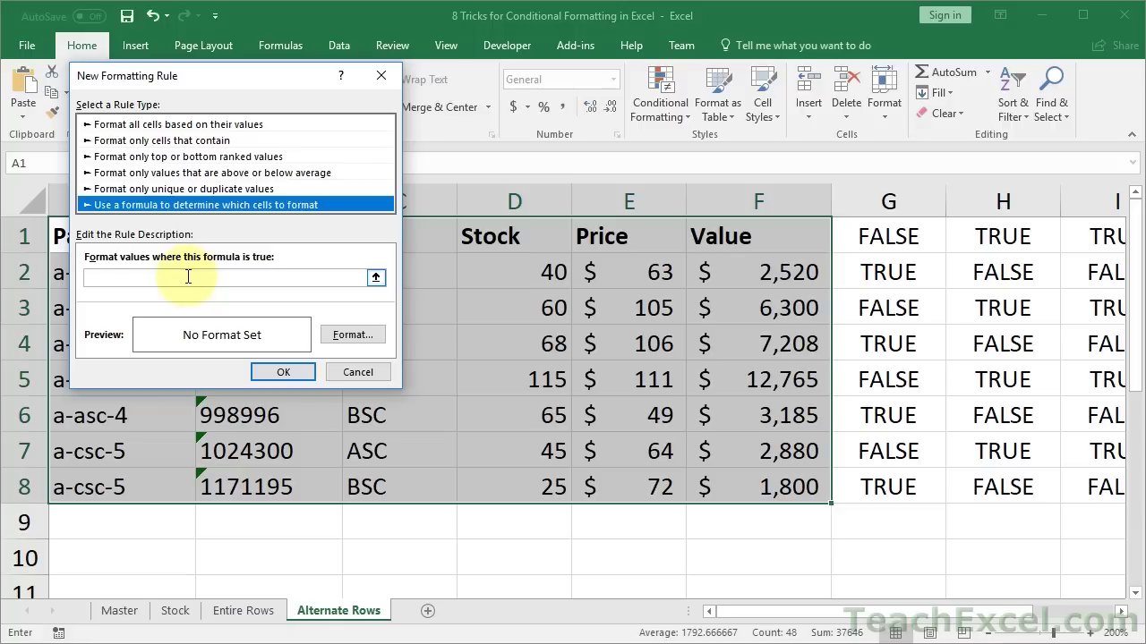
click(190, 277)
text(=ISODD(ROW()))
- Give the odd-row rule a light blue fill, apply it to the table, and deselect the range
click(330, 333)
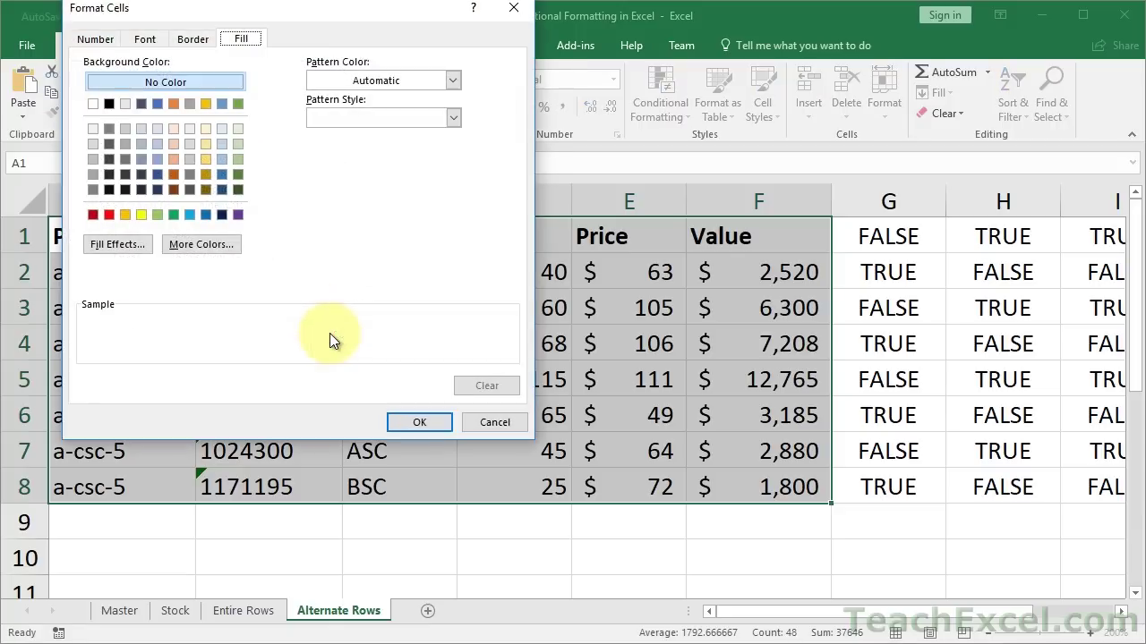
click(221, 126)
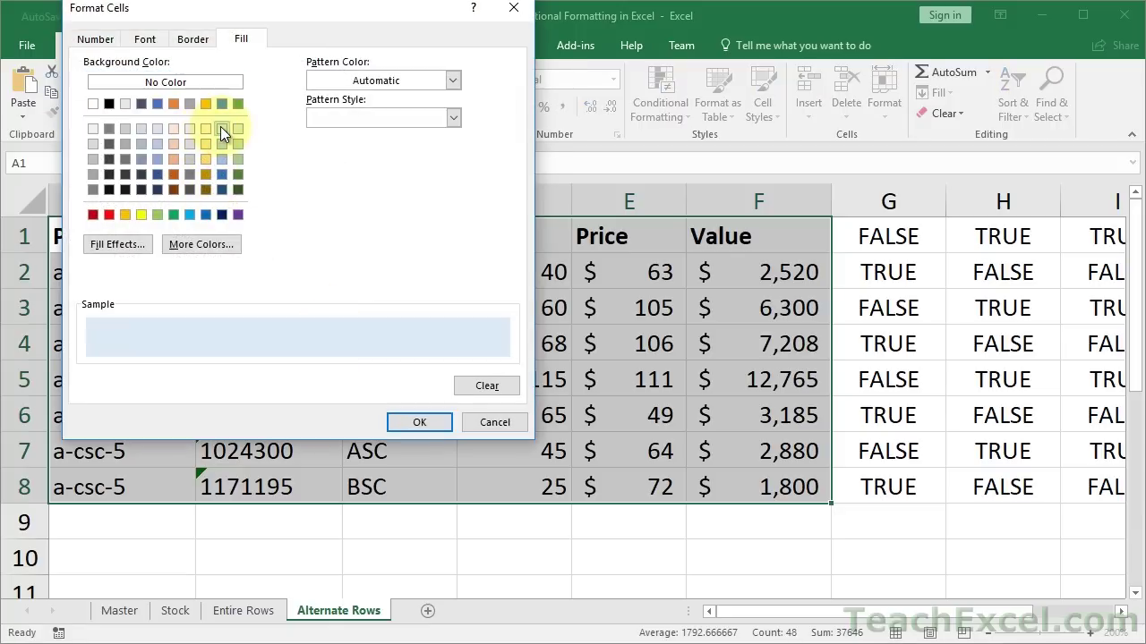
click(427, 428)
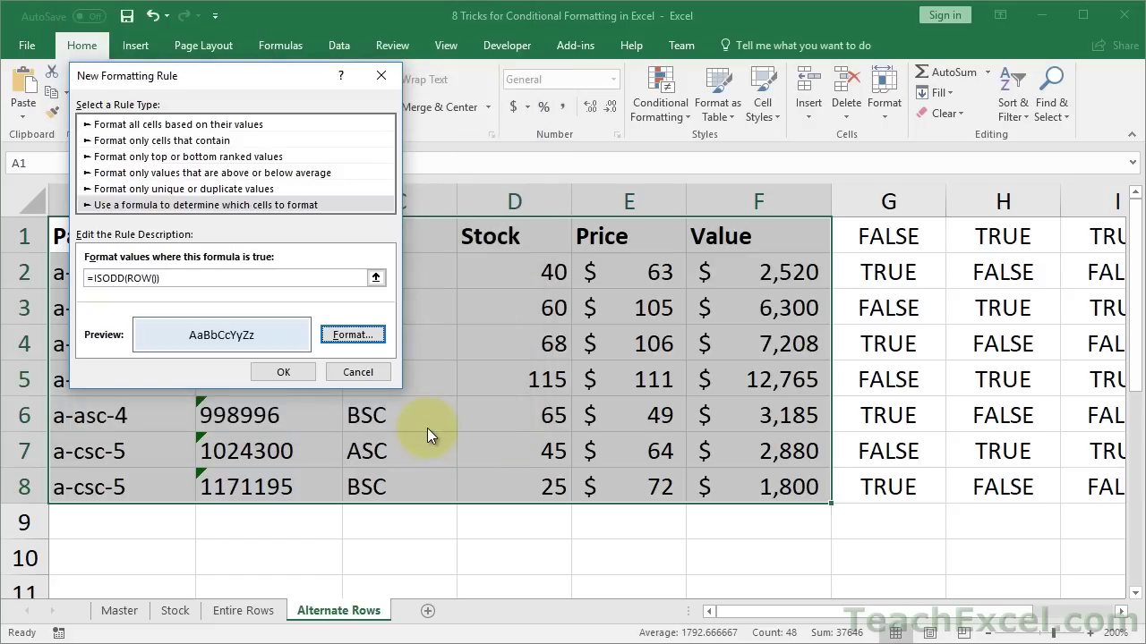
click(282, 373)
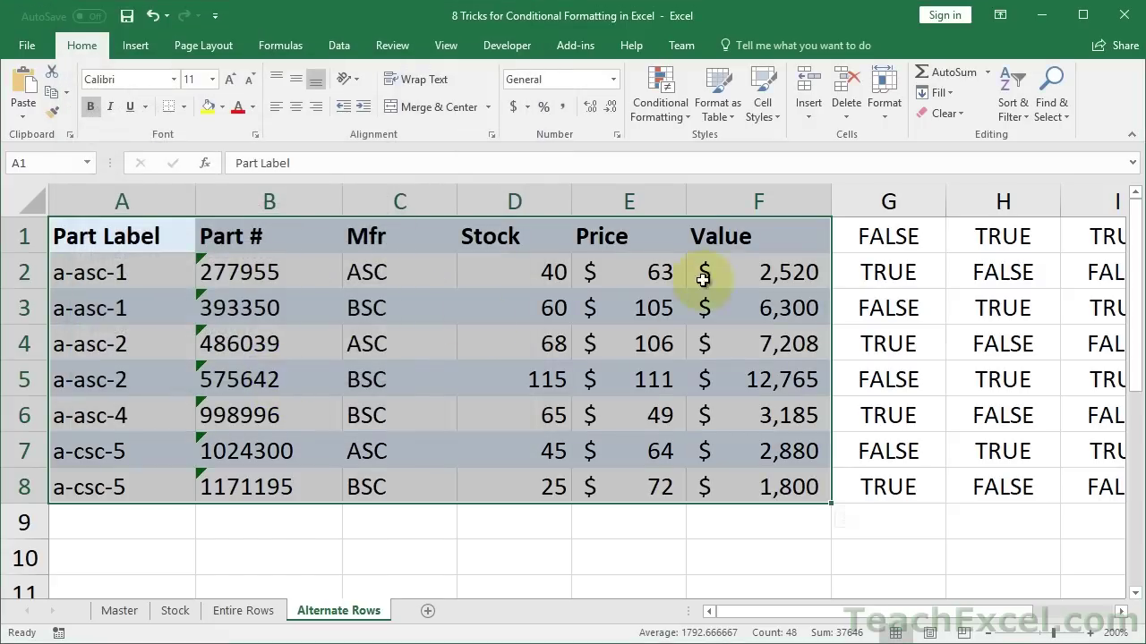
click(775, 258)
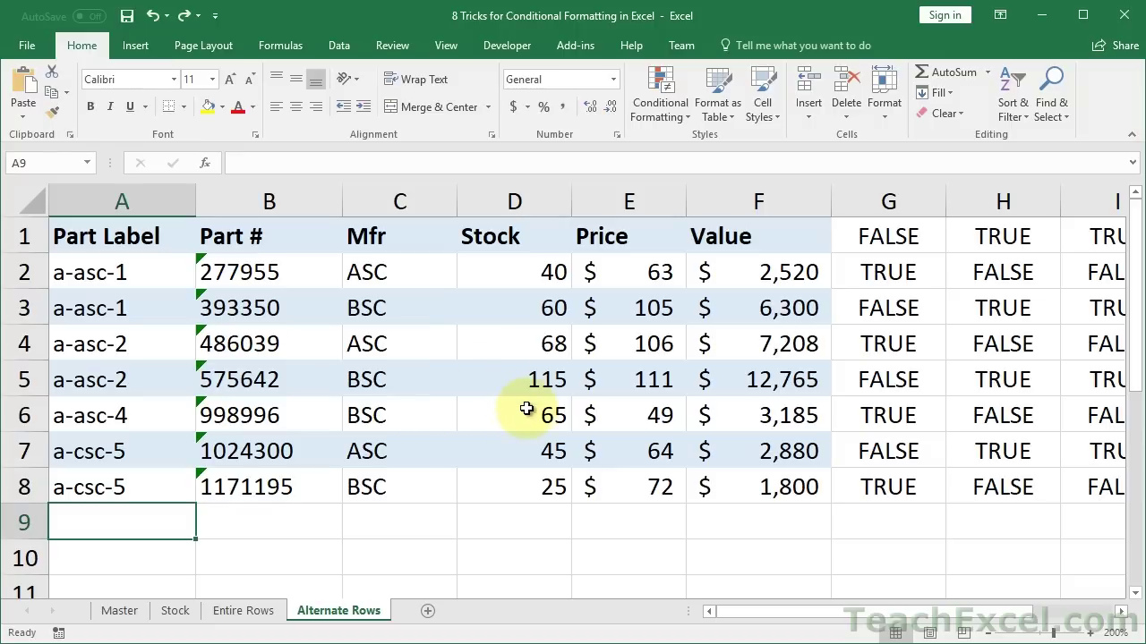
click(526, 409)
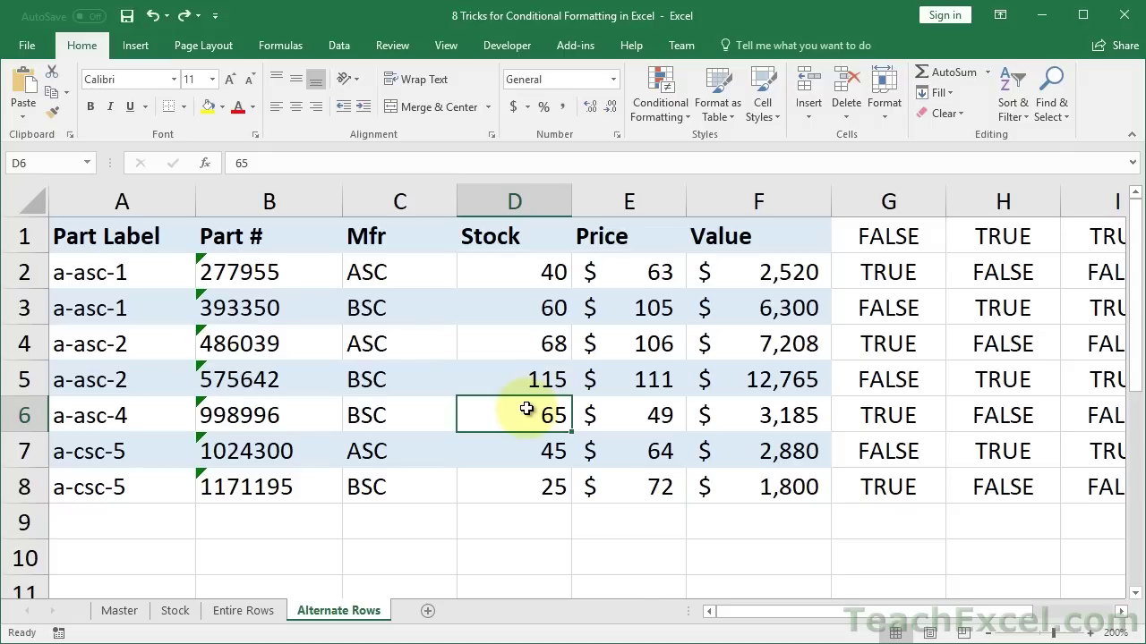
- Delete the test formulas in G1:J8 and return to cell A1
drag(866, 234, 892, 240)
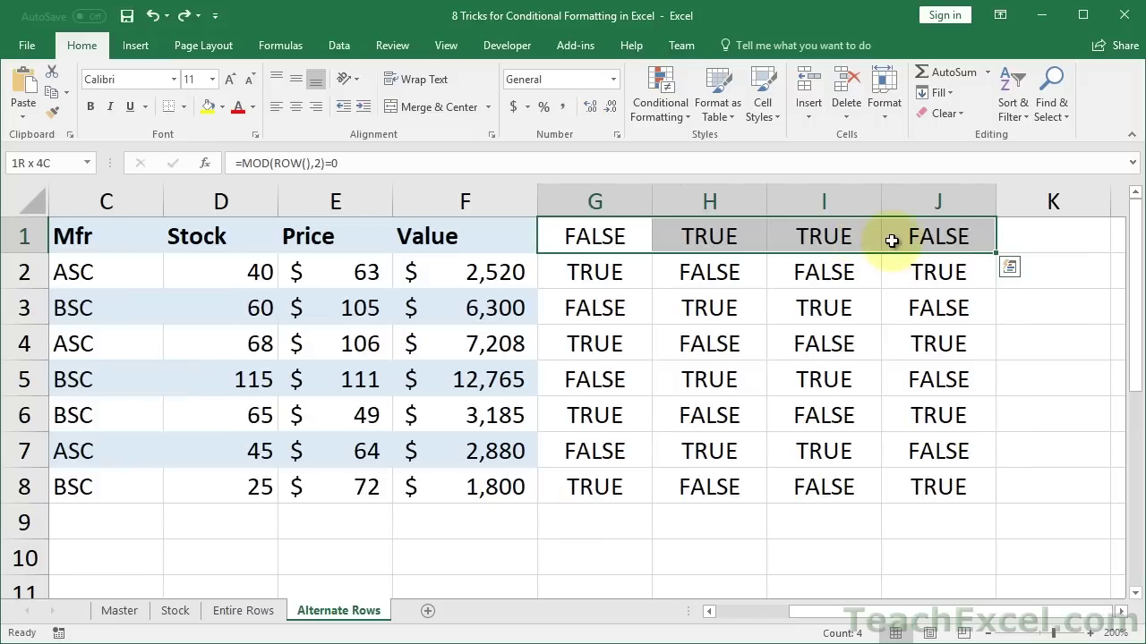
key(ctrl+shift+Down)
key(Delete)
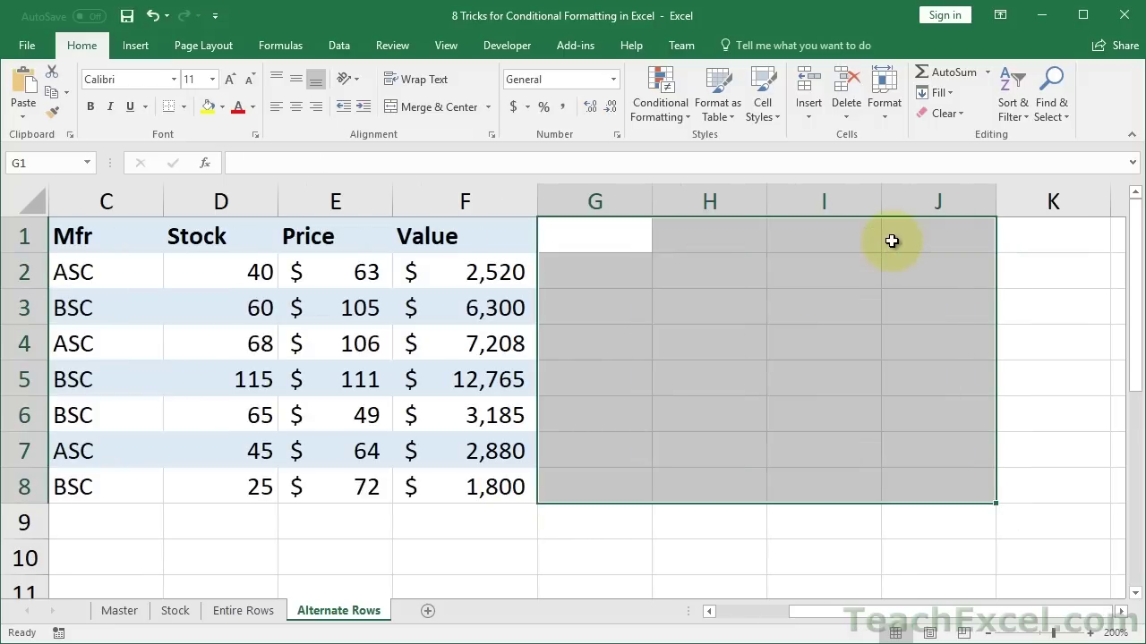
key(Left)
key(ctrl+Home)
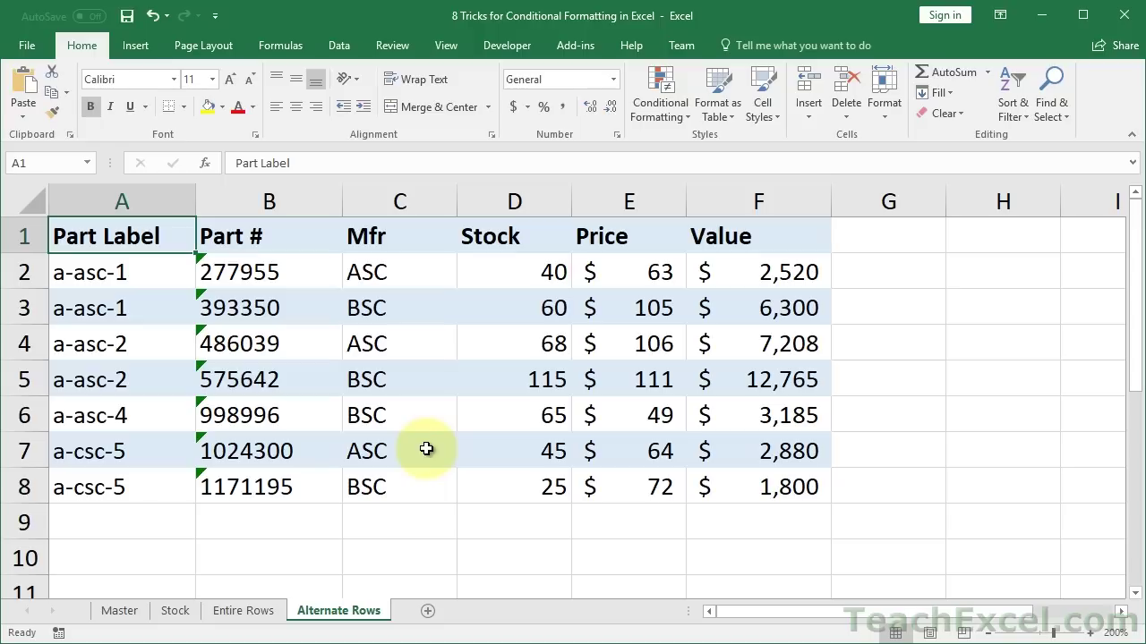
- Duplicate the Alternate Rows sheet within the workbook and place the copy after the original as the last sheet
right_click(334, 616)
click(385, 643)
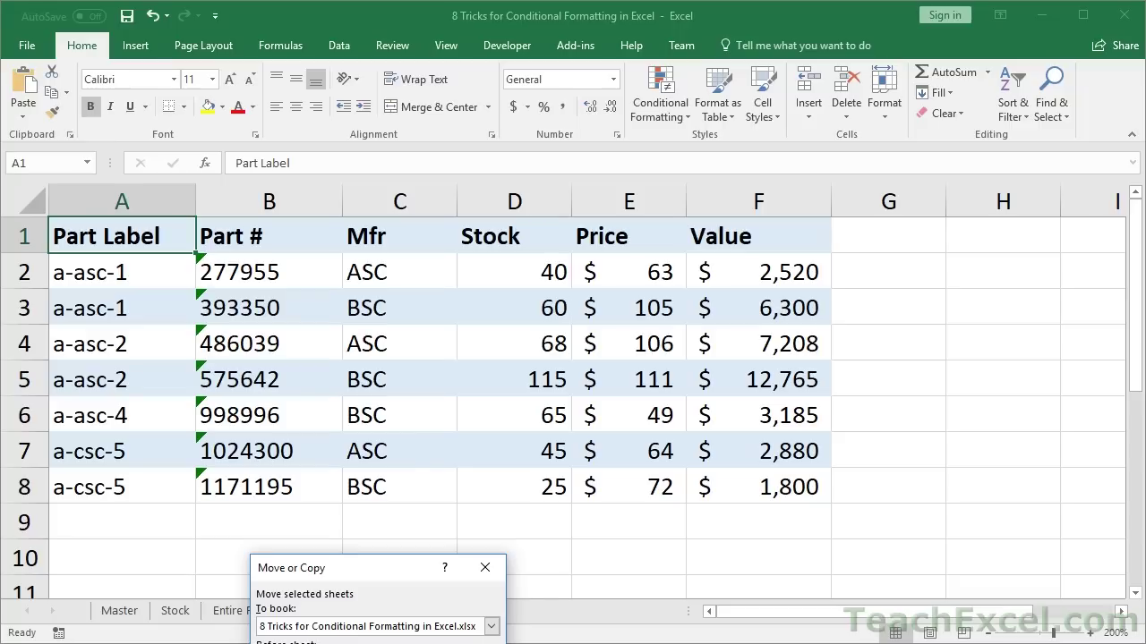
key(Return)
drag(154, 616, 519, 613)
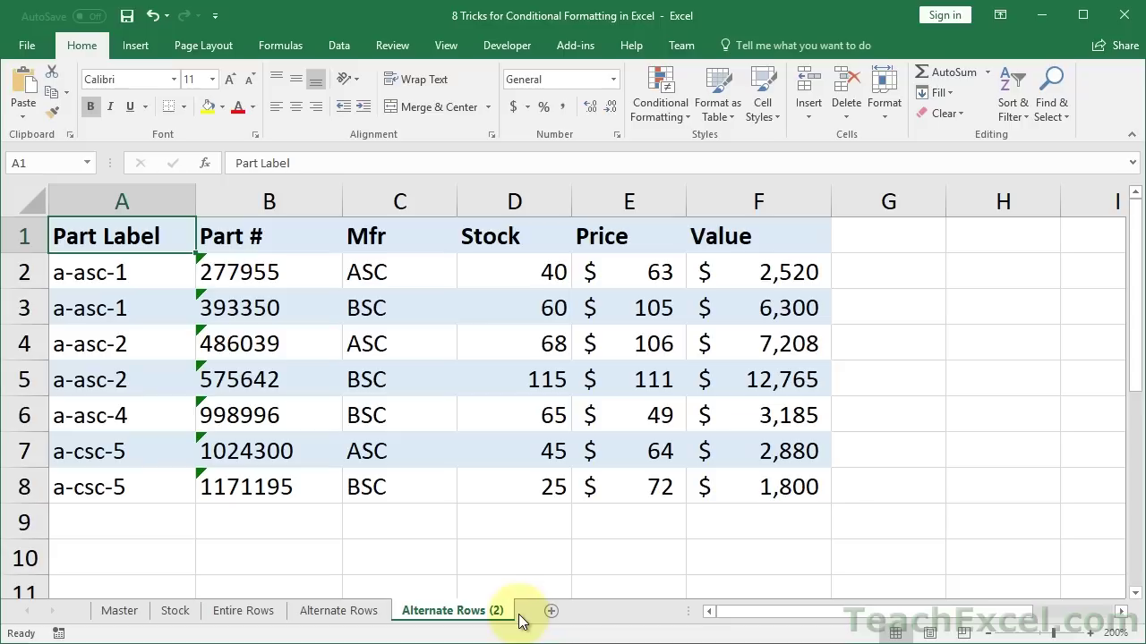
- Clear the conditional formatting rules from the entire Alternate Rows (2) sheet
click(660, 100)
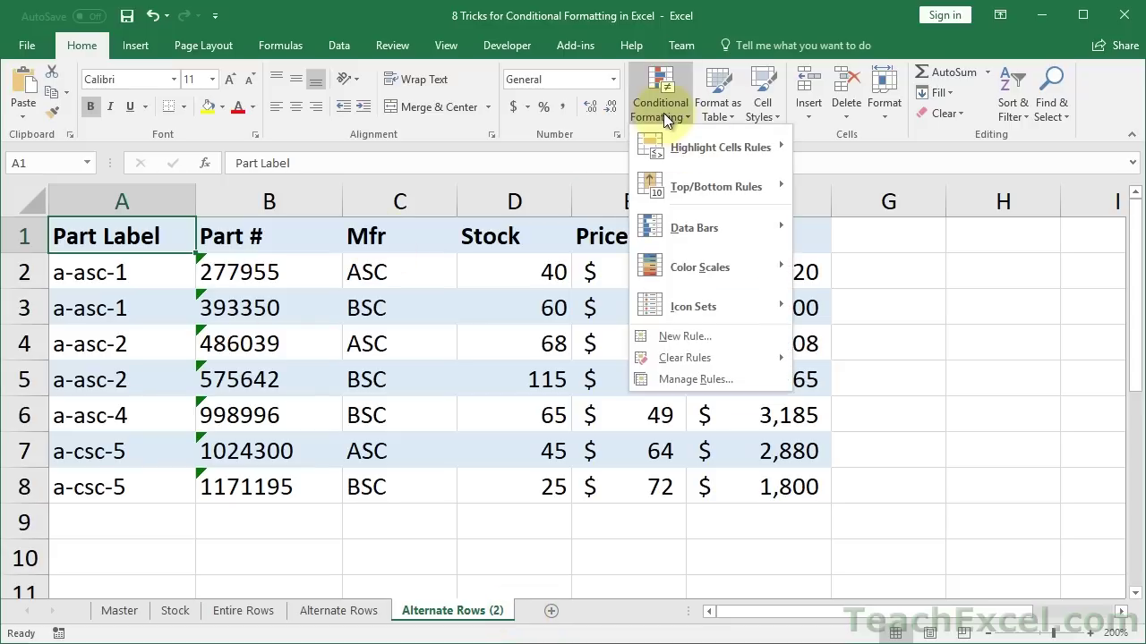
mouse_move(751, 354)
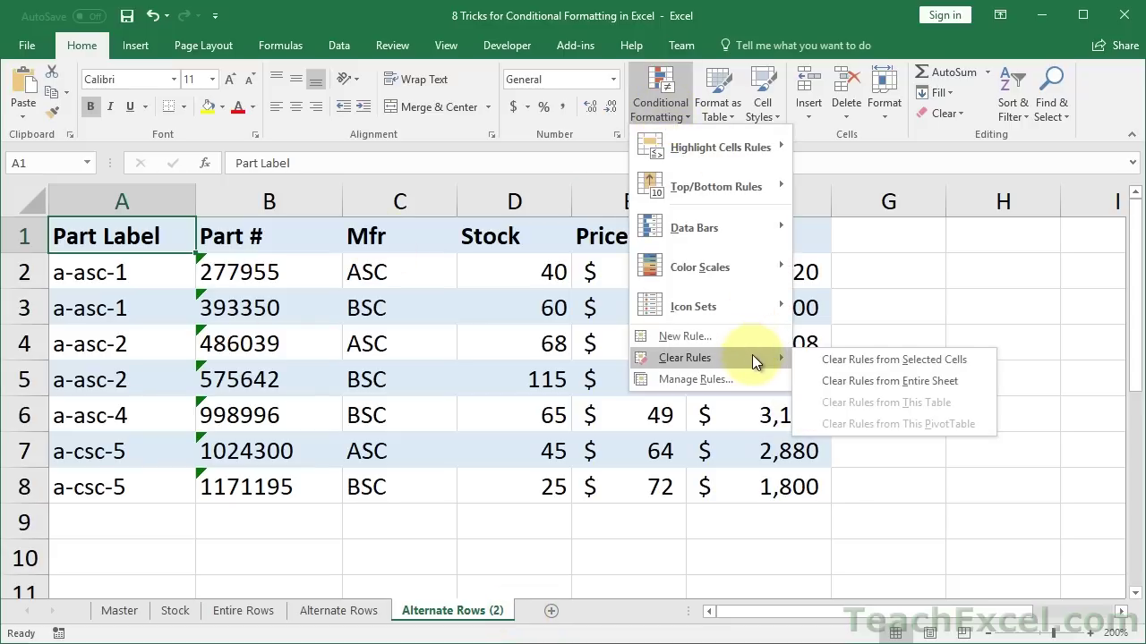
click(844, 381)
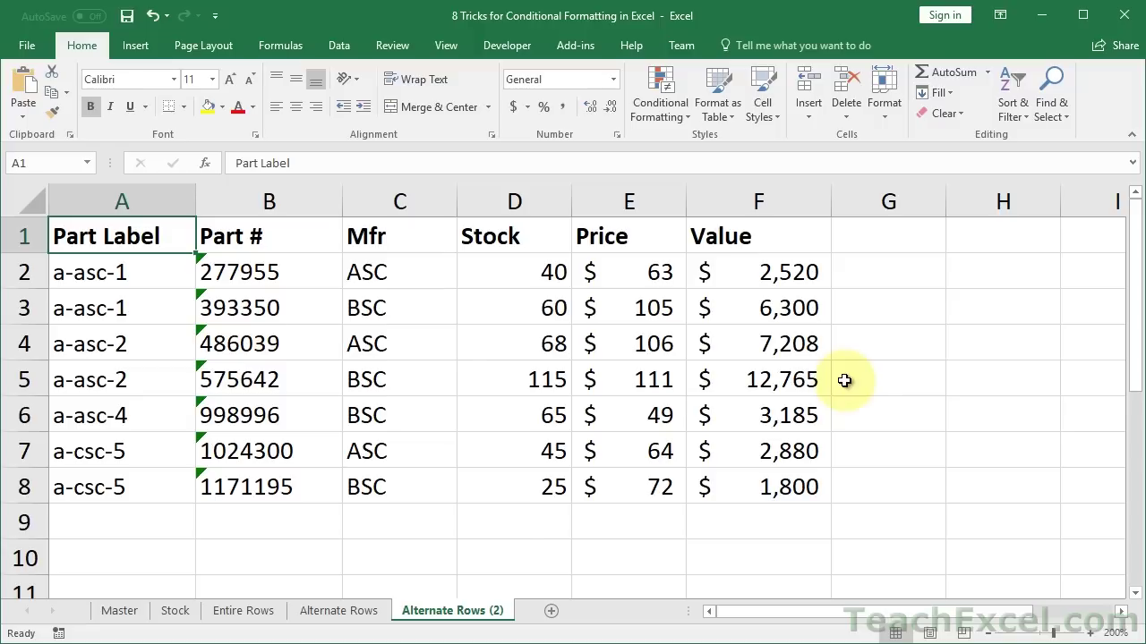
- Compare Alternate Rows with its copy, then group both sheets with Alternate Rows as the active one
click(340, 612)
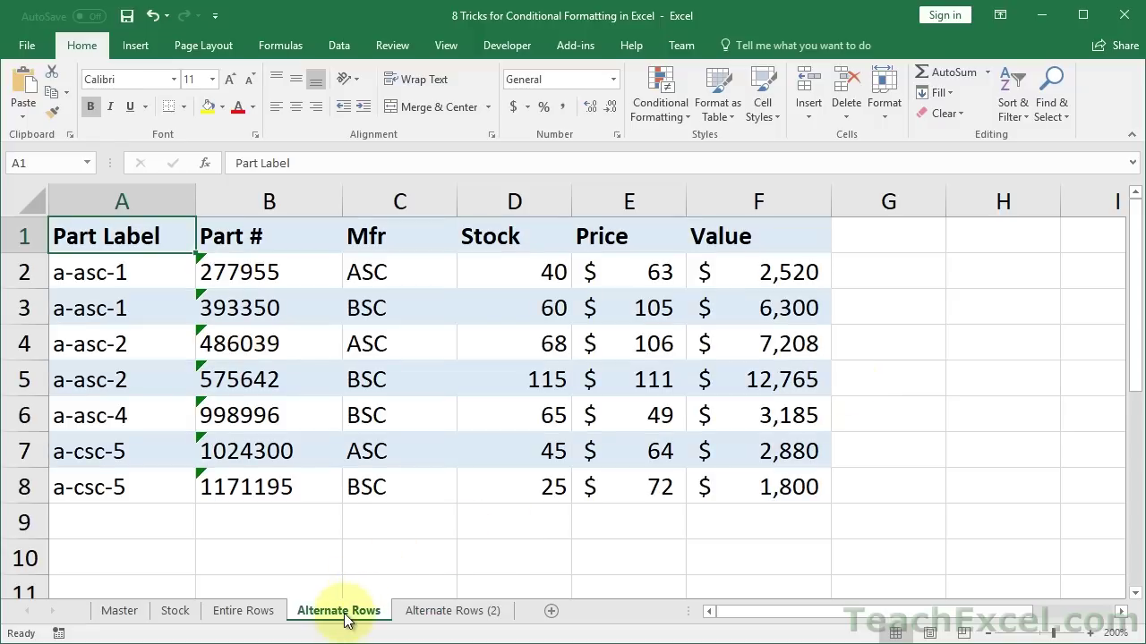
click(452, 613)
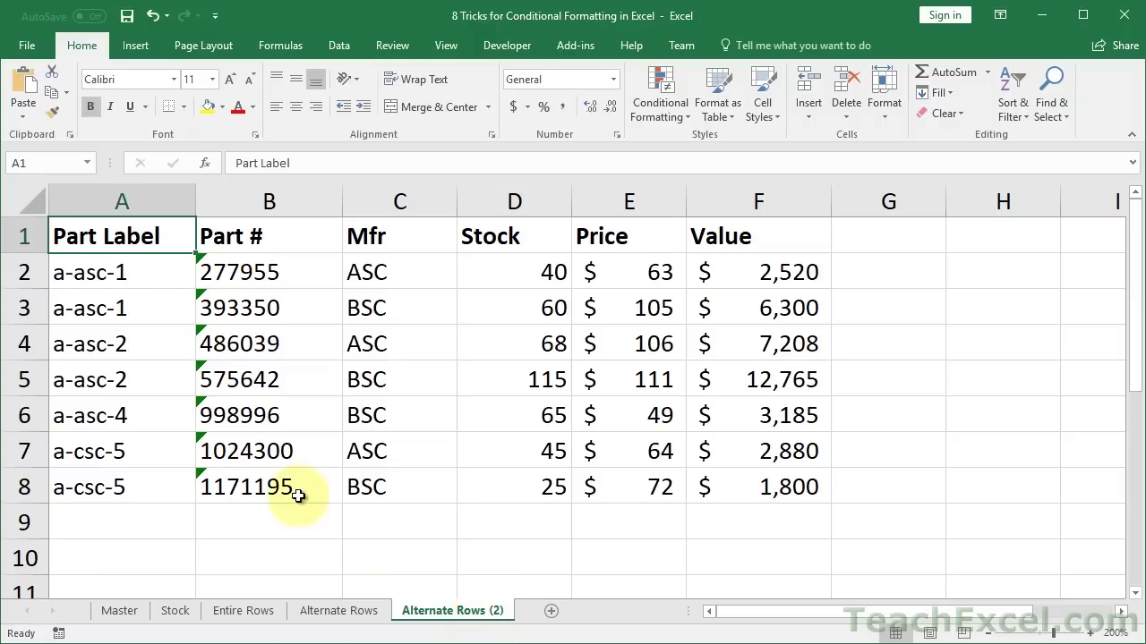
click(349, 613)
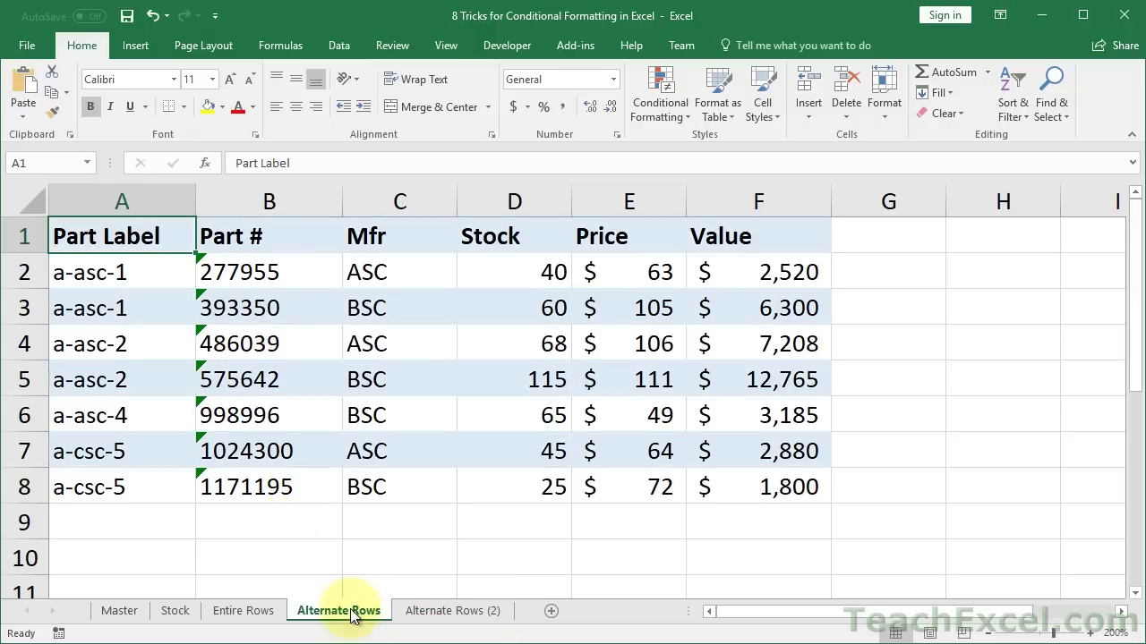
ctrl+click(446, 618)
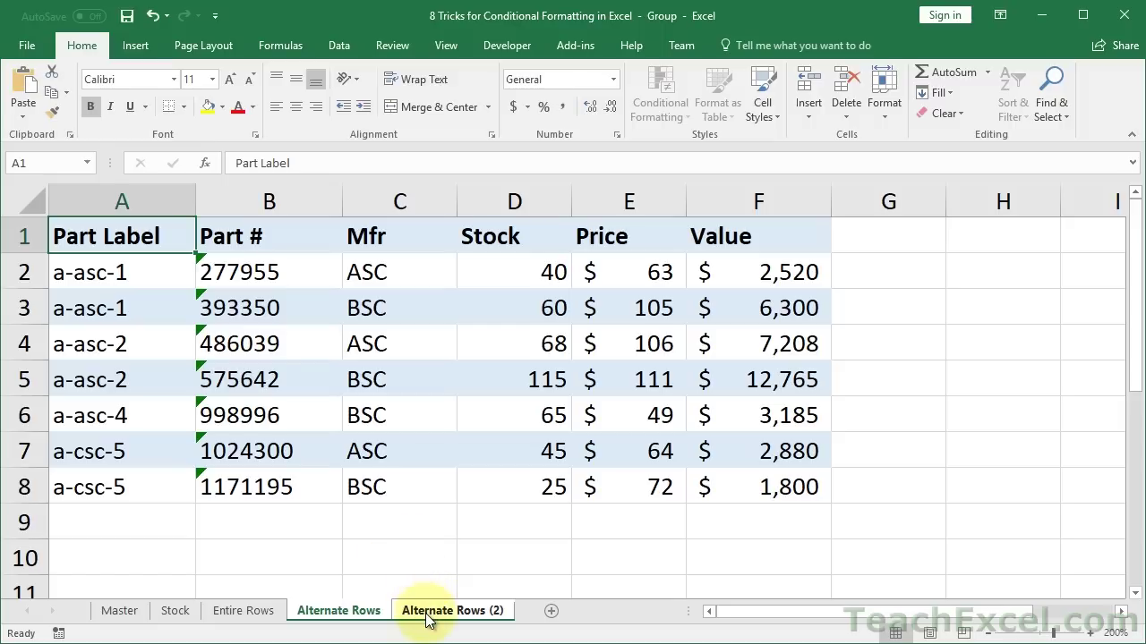
click(243, 612)
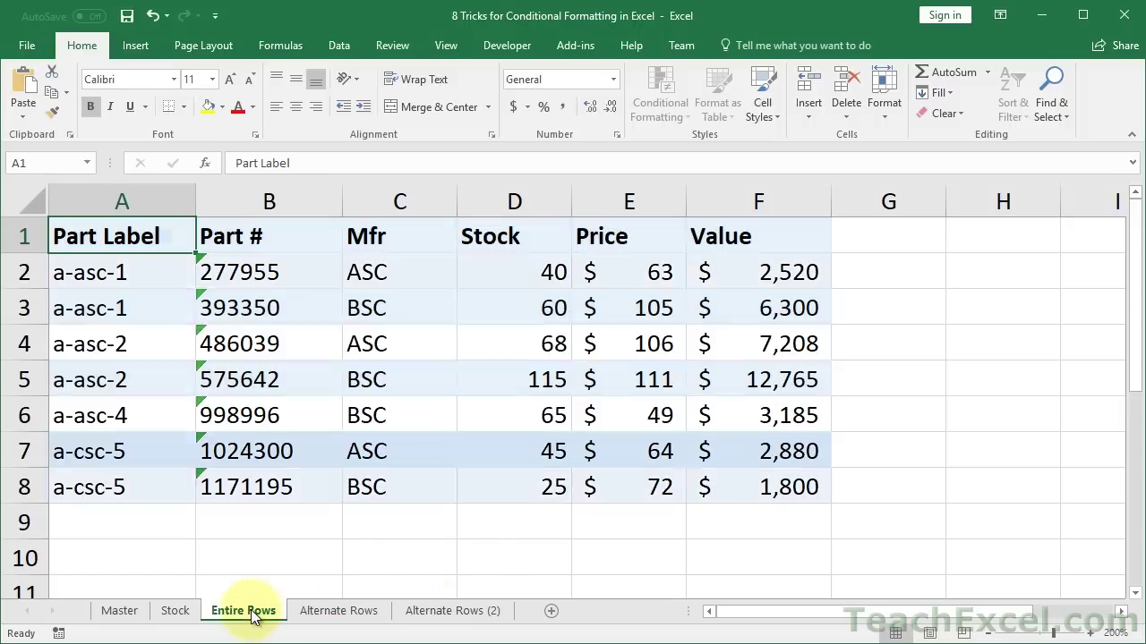
click(301, 616)
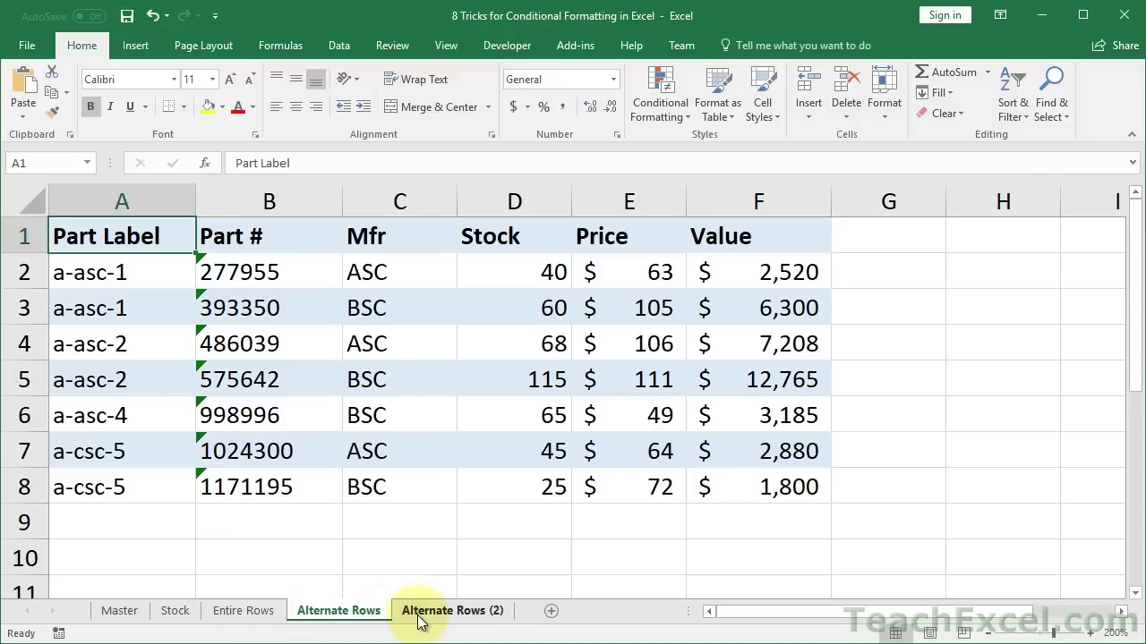
ctrl+click(489, 616)
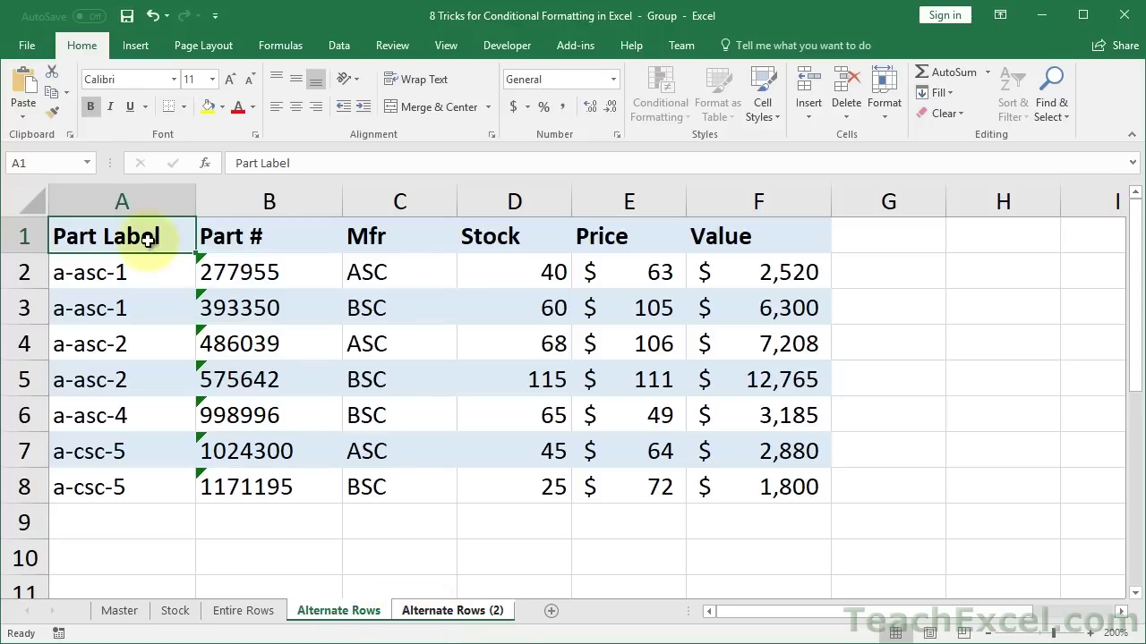
- Fill only the formats of A1:F8 across the grouped worksheets, ungroup them, and check Alternate Rows (2)
drag(141, 238, 825, 504)
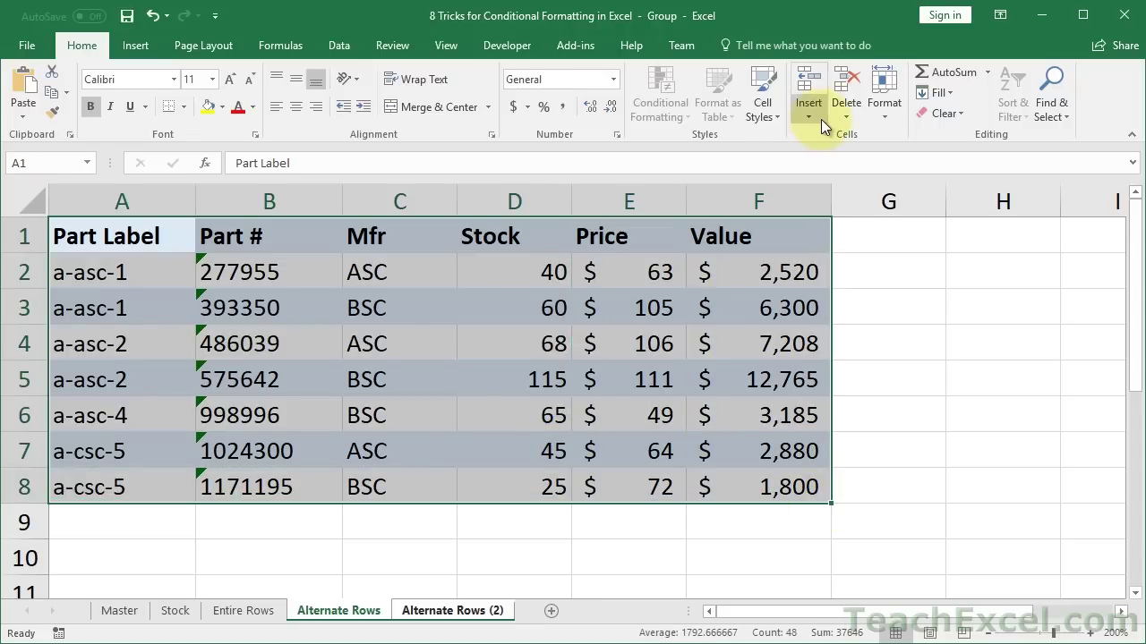
click(949, 95)
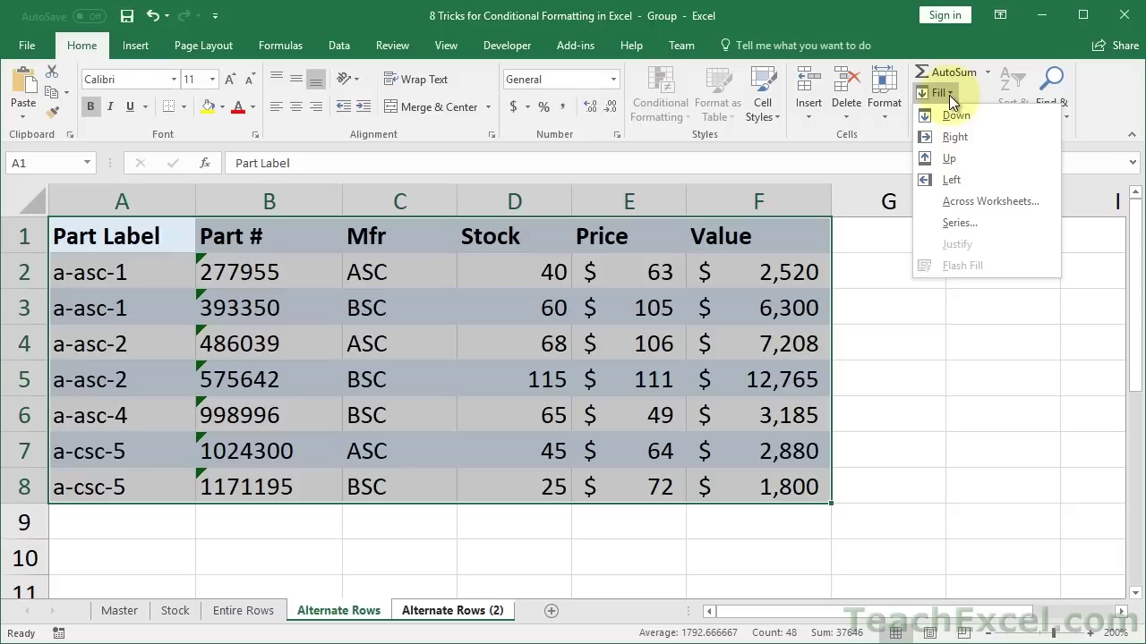
click(968, 202)
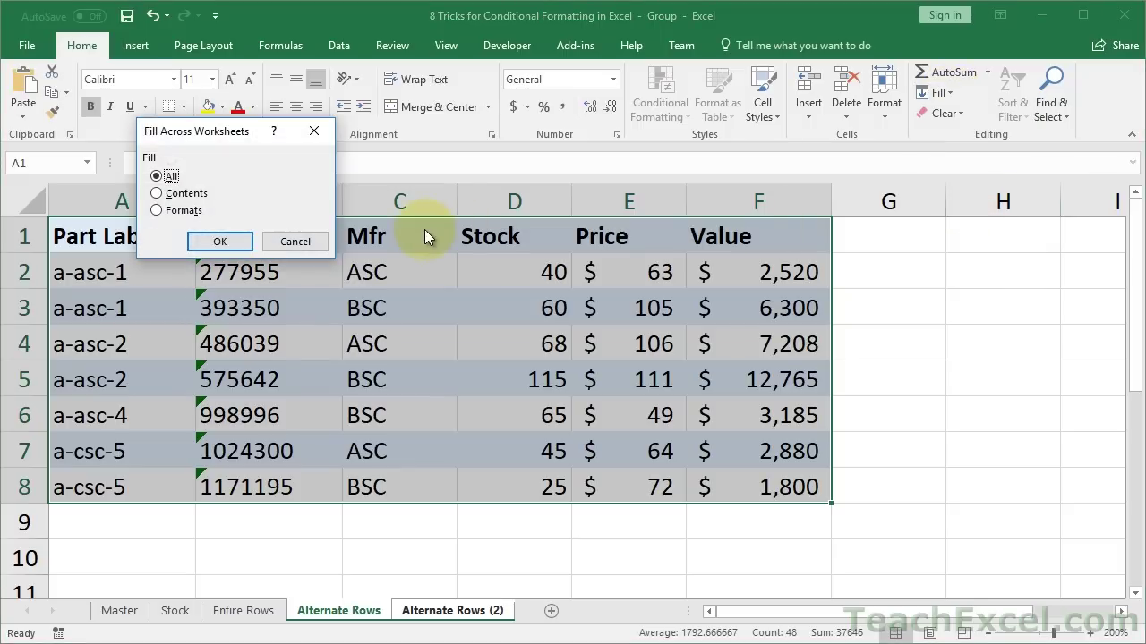
click(181, 212)
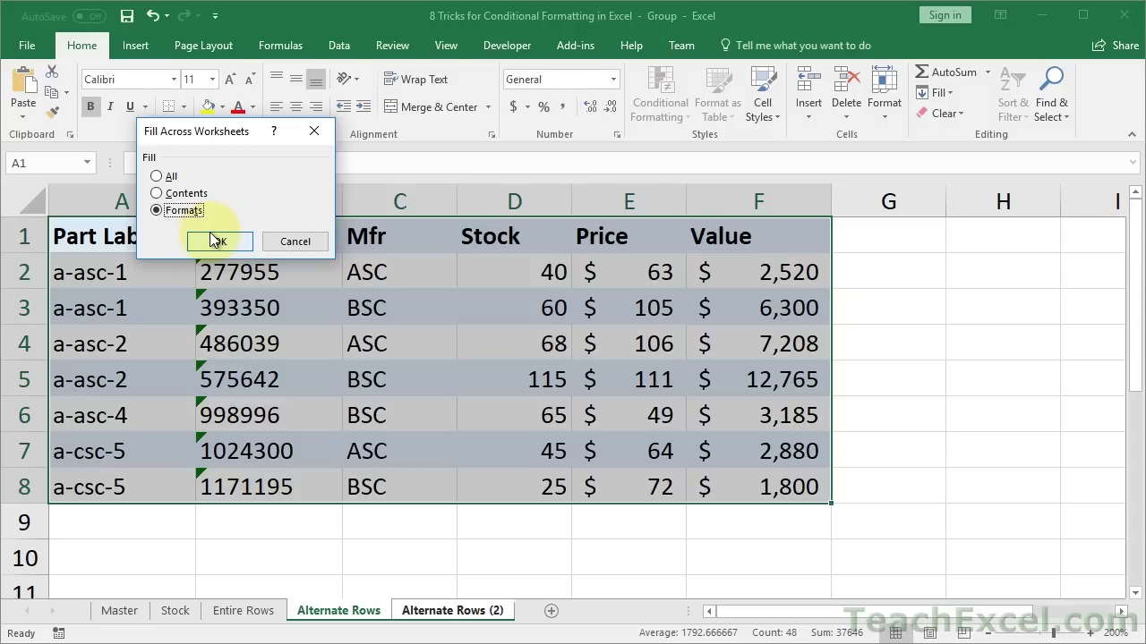
click(214, 240)
click(497, 611)
click(258, 617)
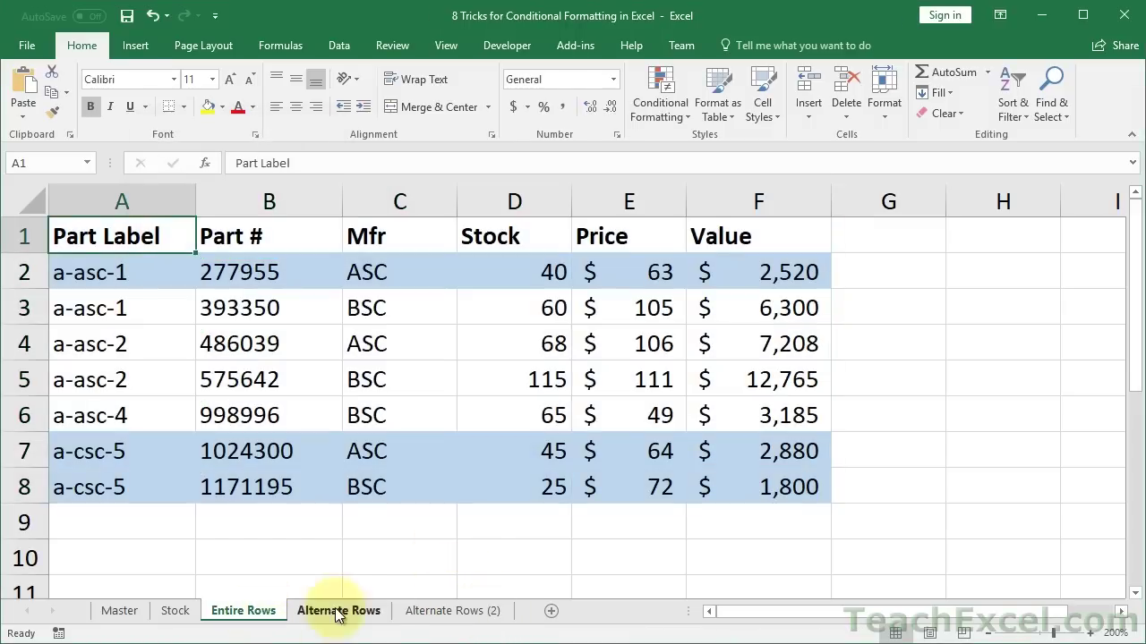
click(424, 617)
click(401, 586)
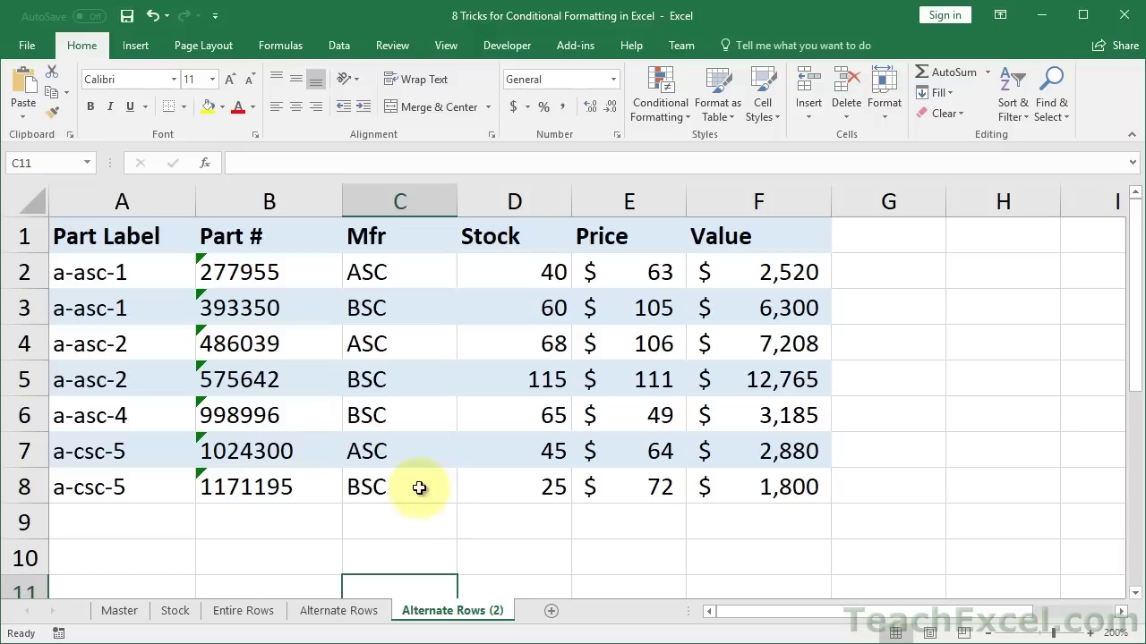
- Rename the Alternate Rows (2) sheet as Alternate Rows 2
double_click(492, 613)
click(492, 612)
key(BackSpace)
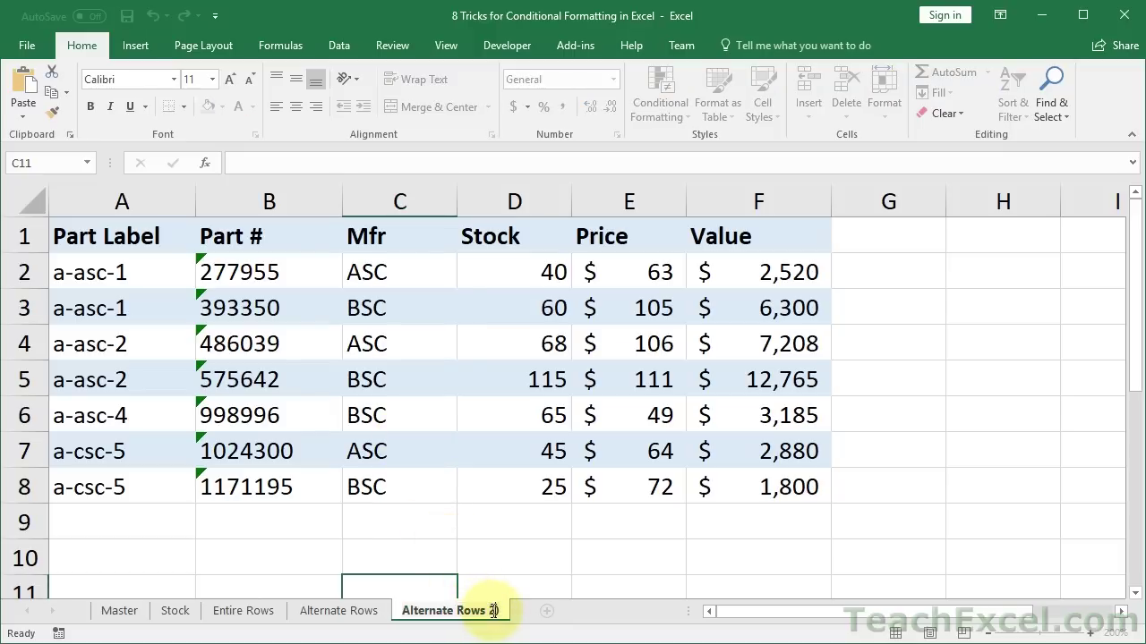
key(Return)
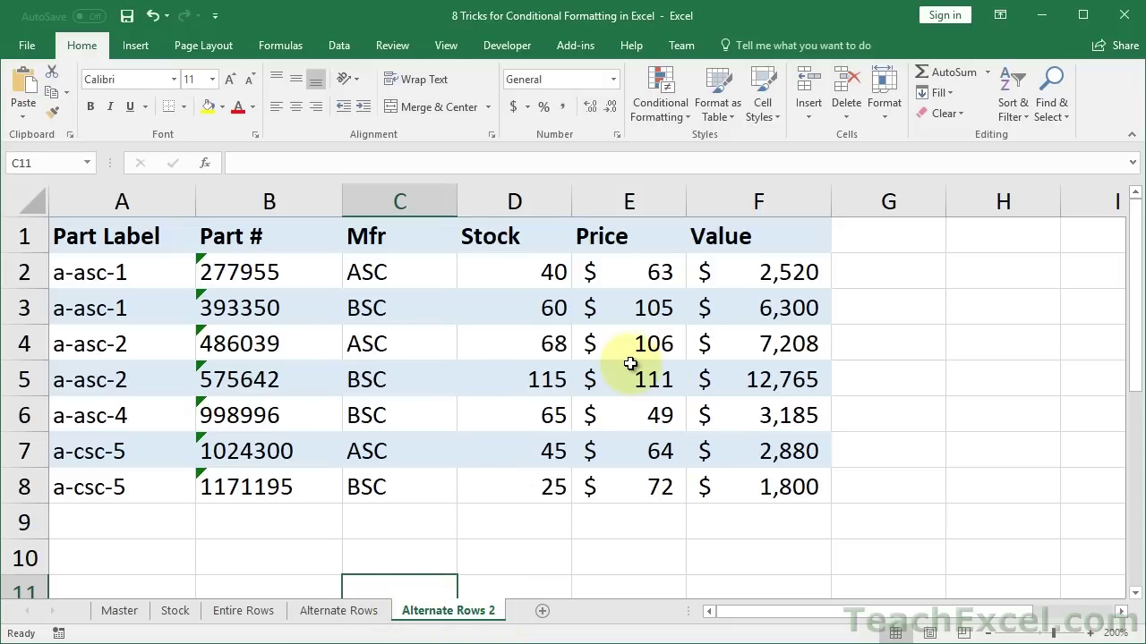
click(338, 612)
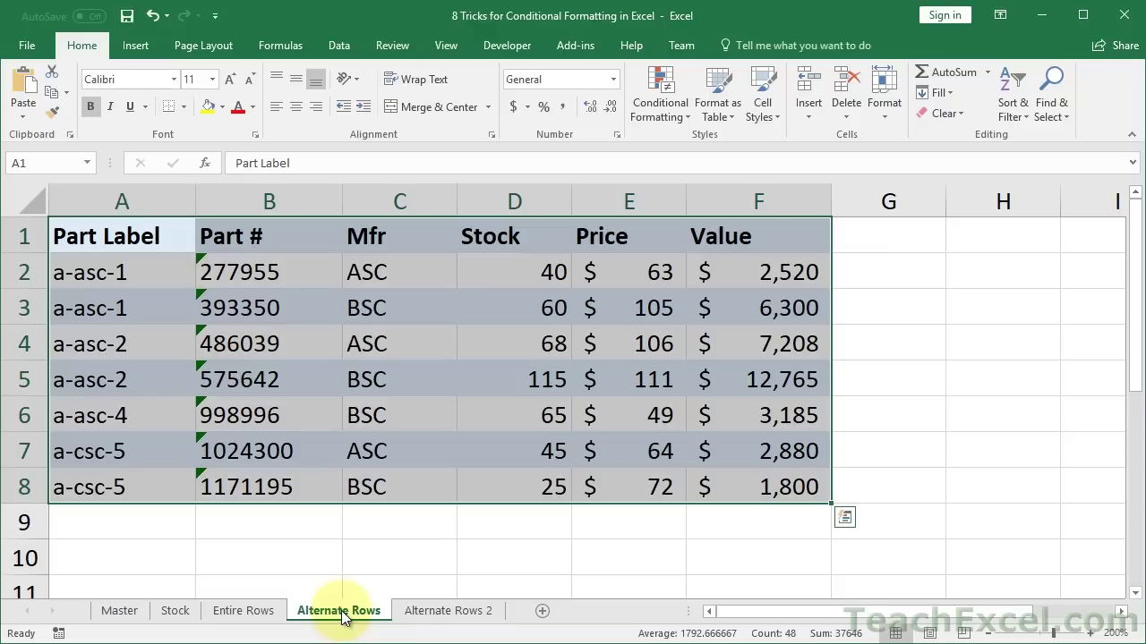
click(400, 552)
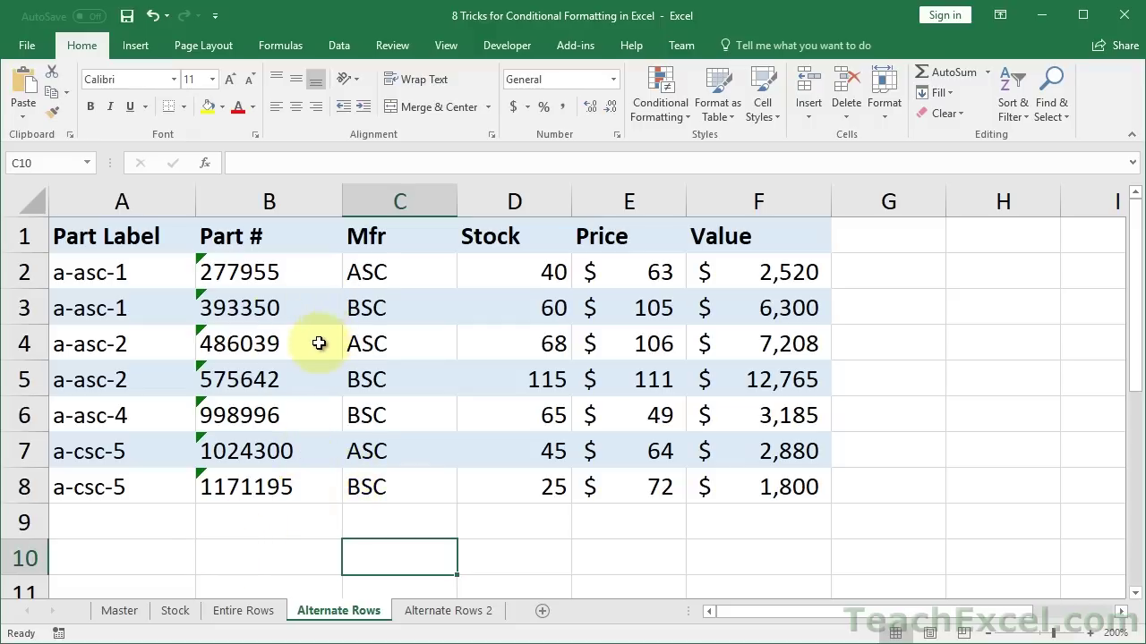
click(309, 312)
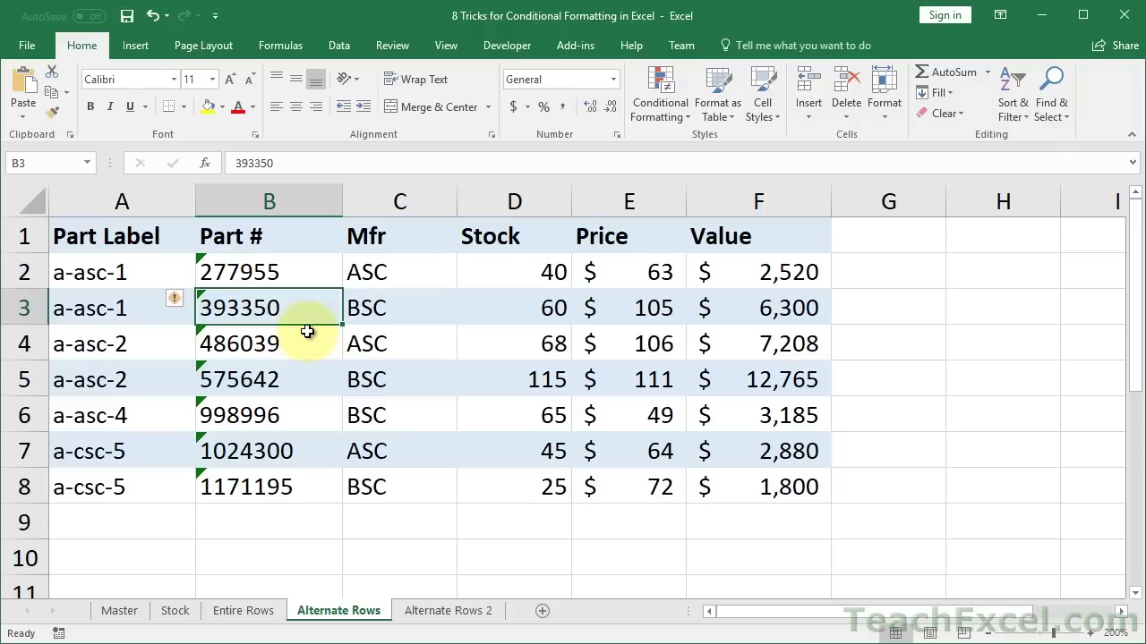
click(303, 336)
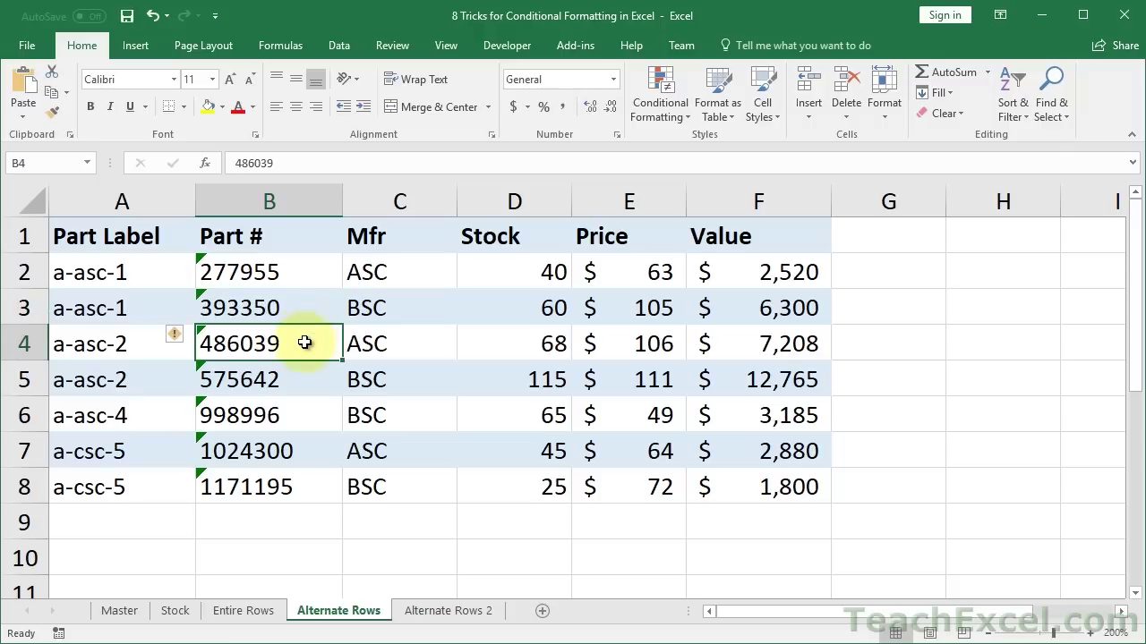
- On the Stock sheet, open the Conditional Formatting Rules Manager and list the rules for This Worksheet
click(172, 614)
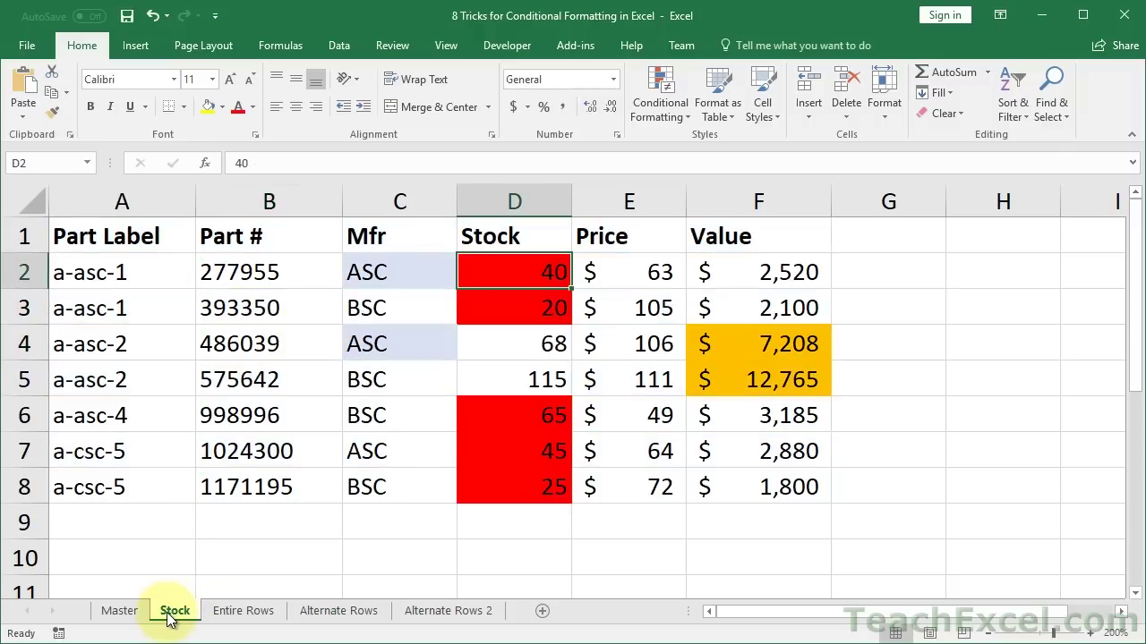
click(202, 335)
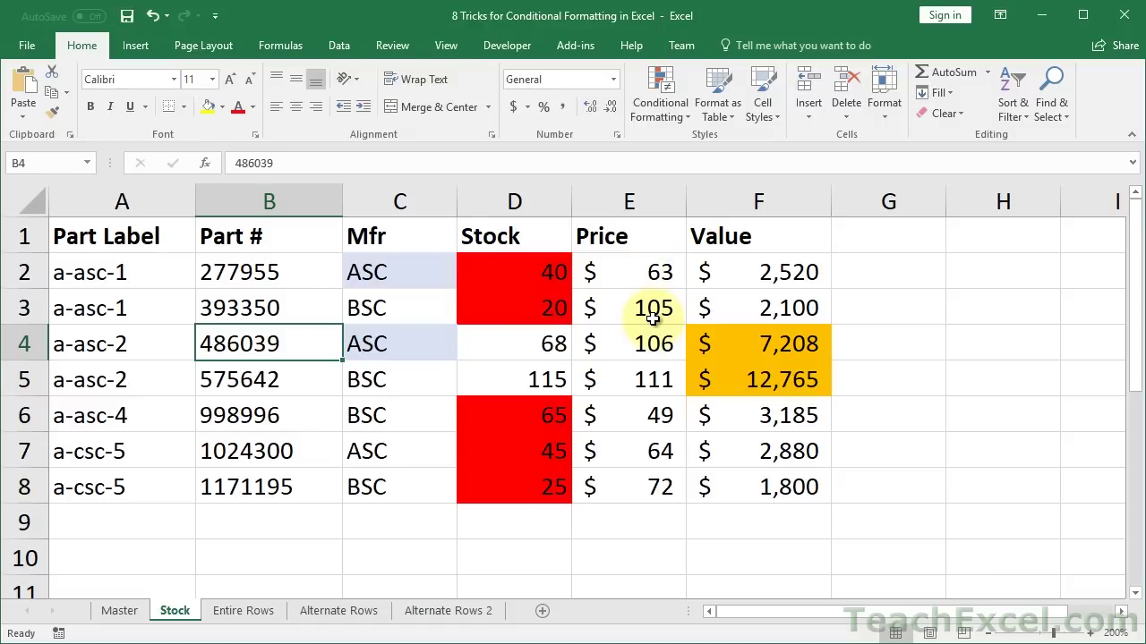
click(651, 111)
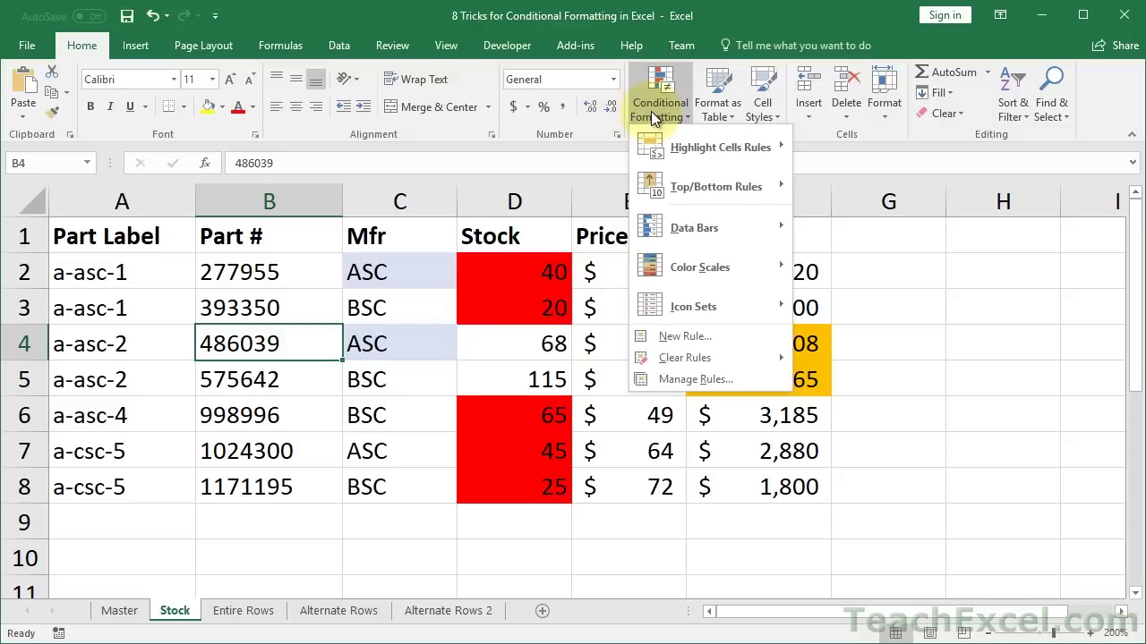
click(693, 378)
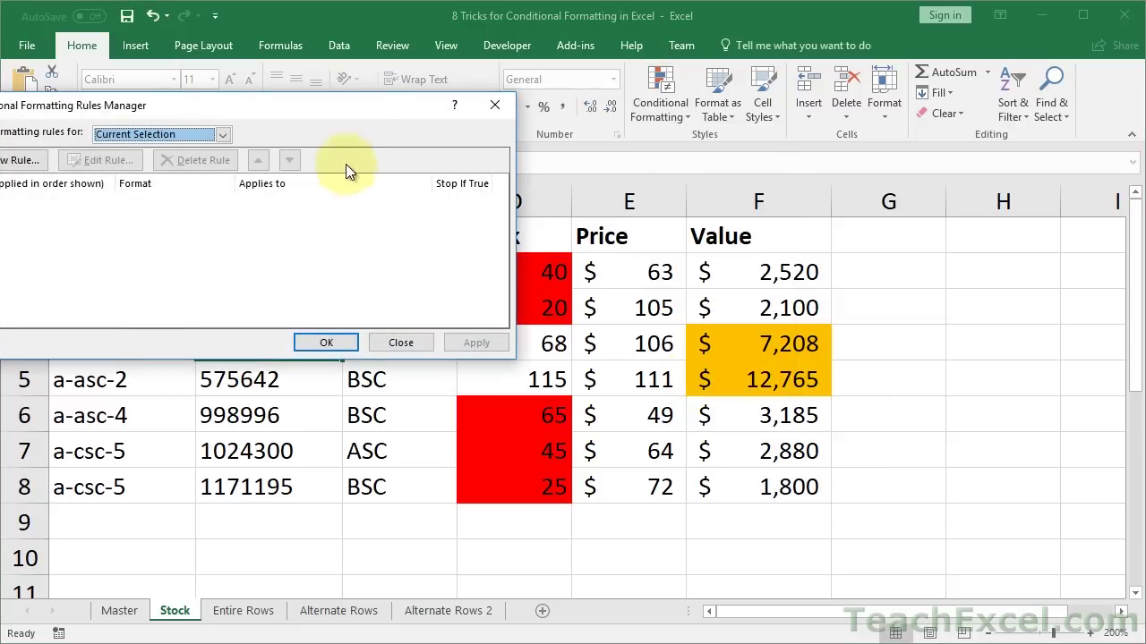
drag(322, 106, 752, 154)
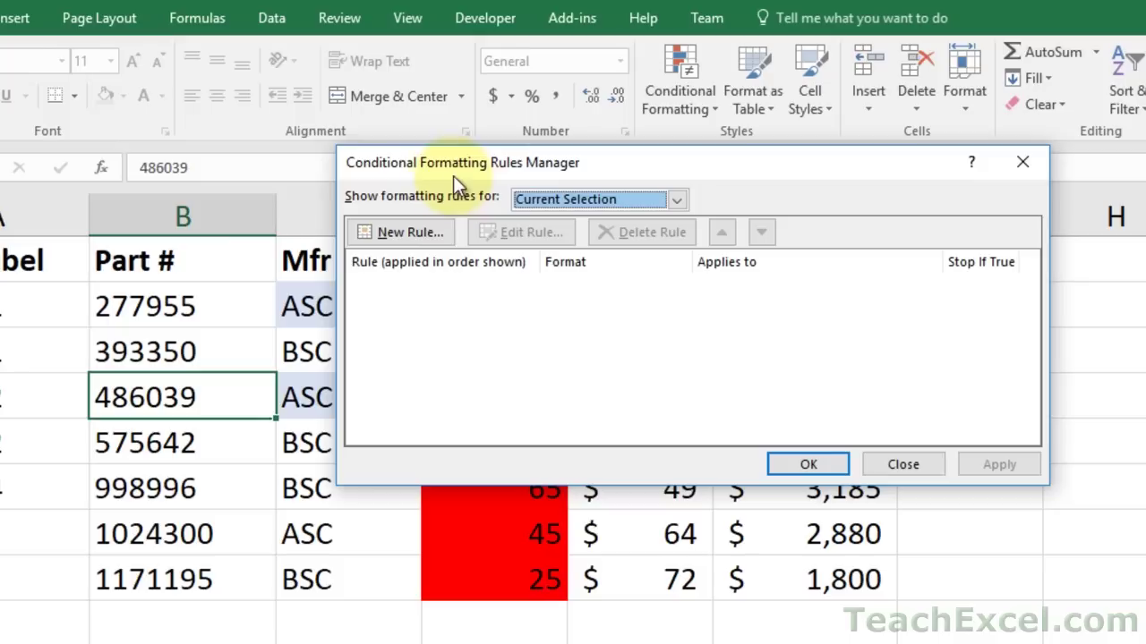
click(679, 202)
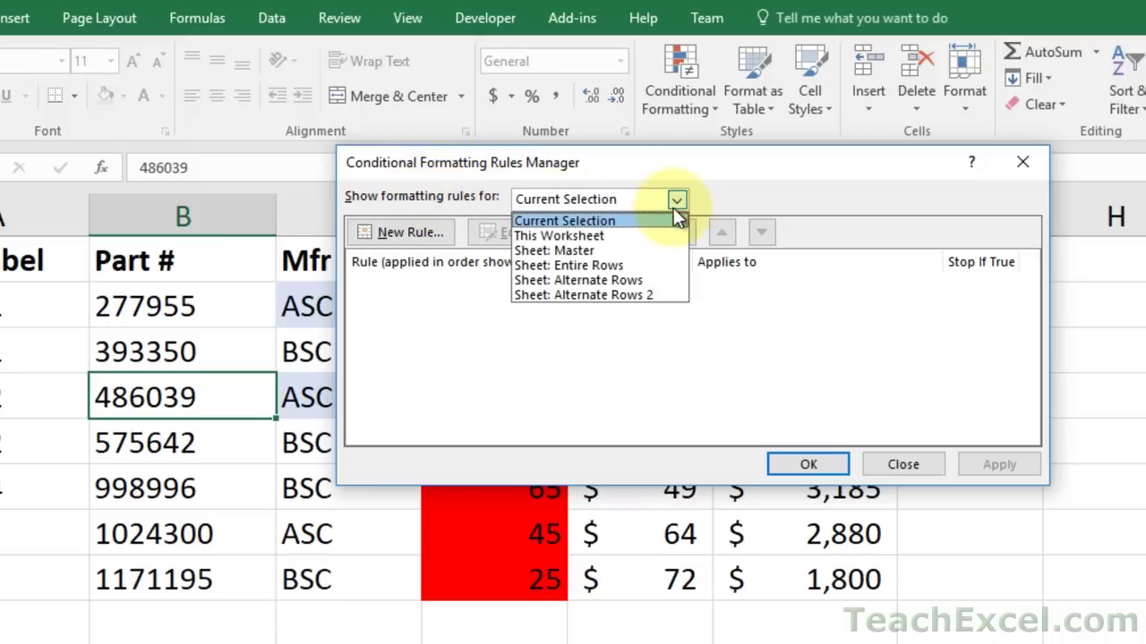
click(579, 235)
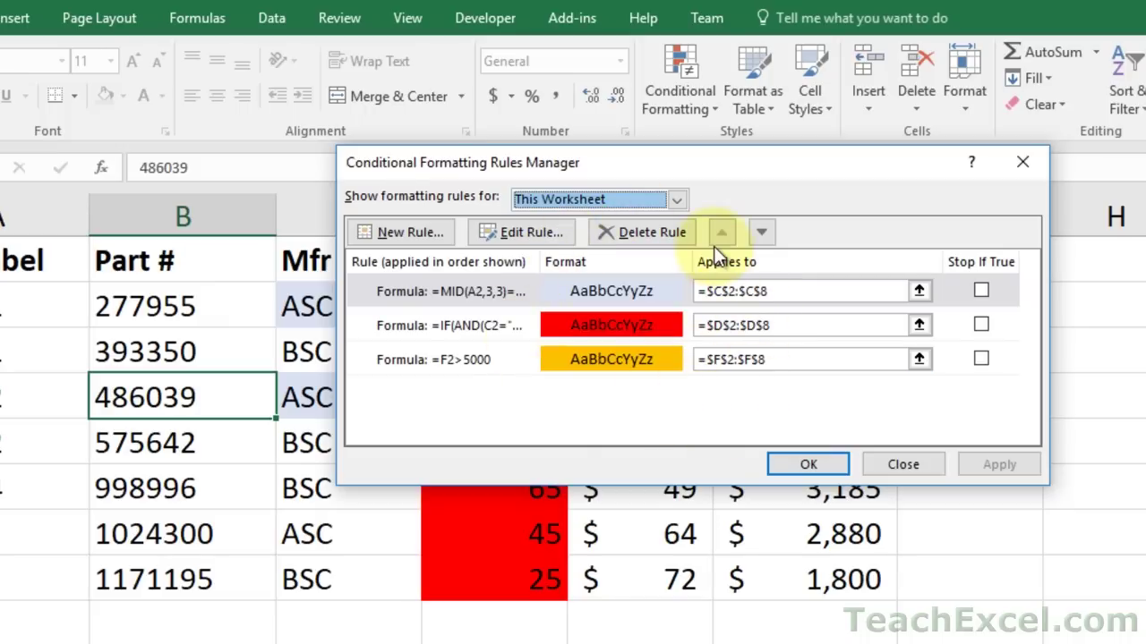
- Examine the ranges of the Stock sheet's rules and the formula of the red D2:D8 rule, leaving it unedited
click(794, 290)
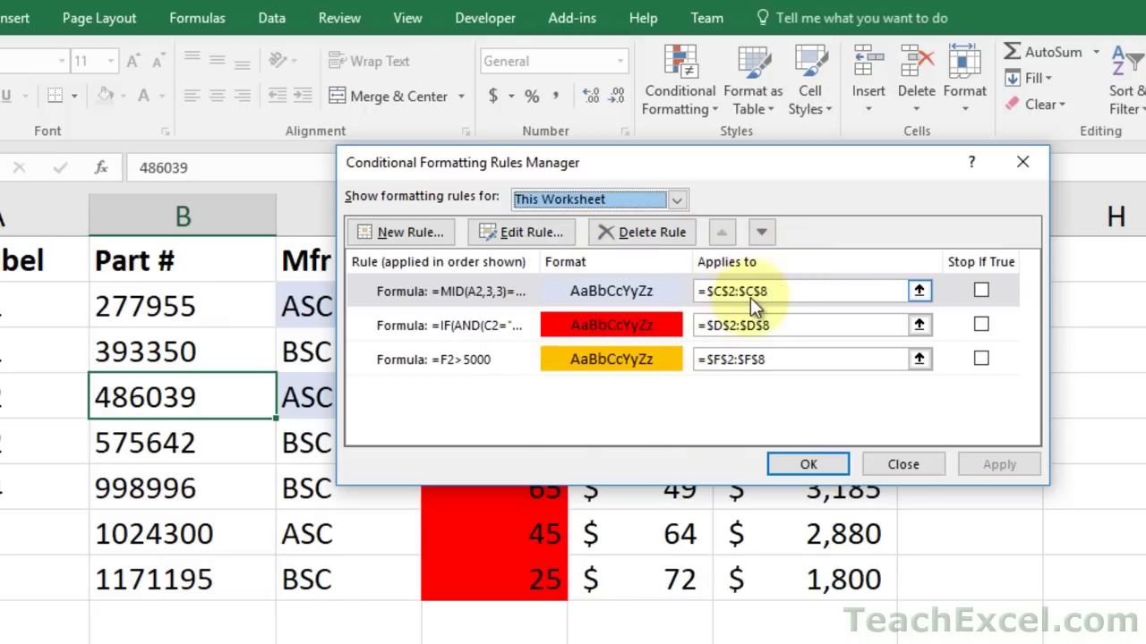
click(768, 359)
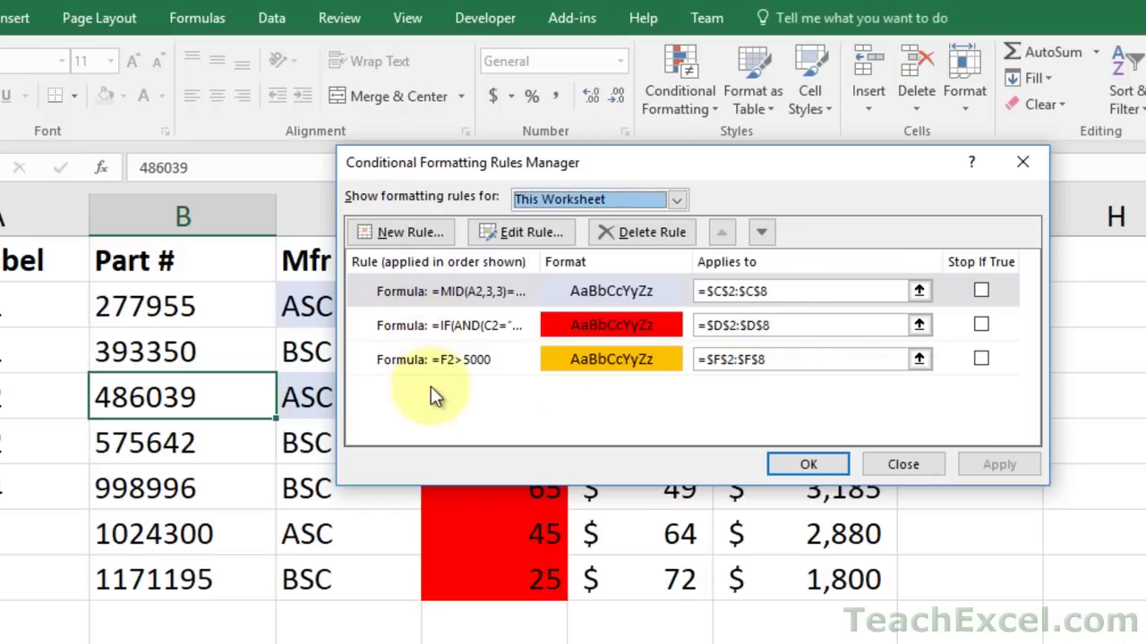
double_click(426, 325)
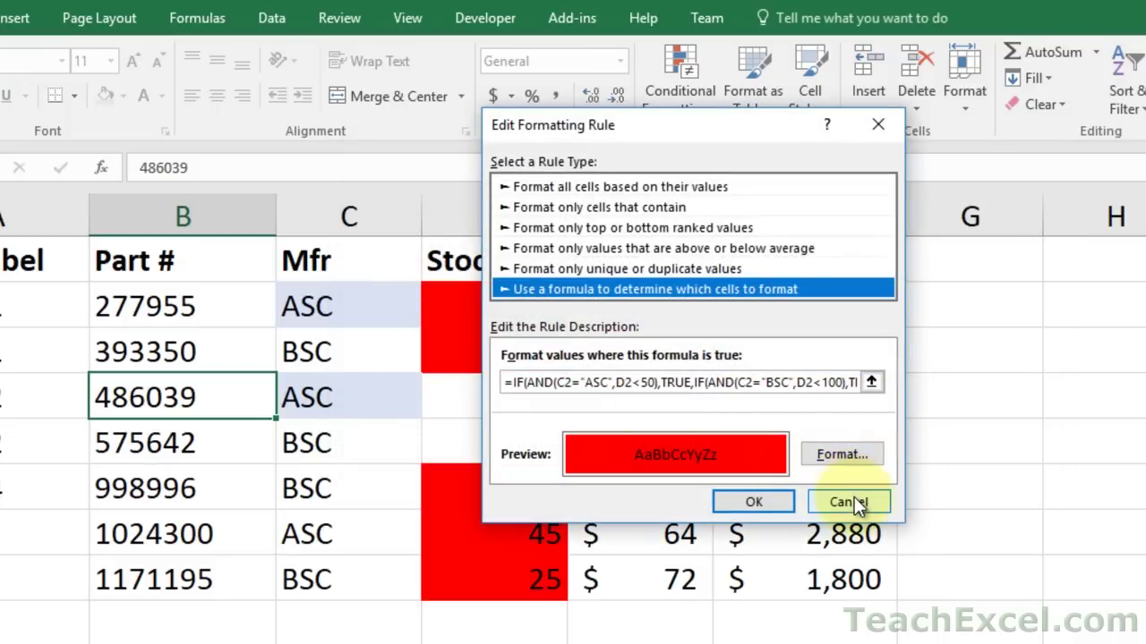
click(854, 502)
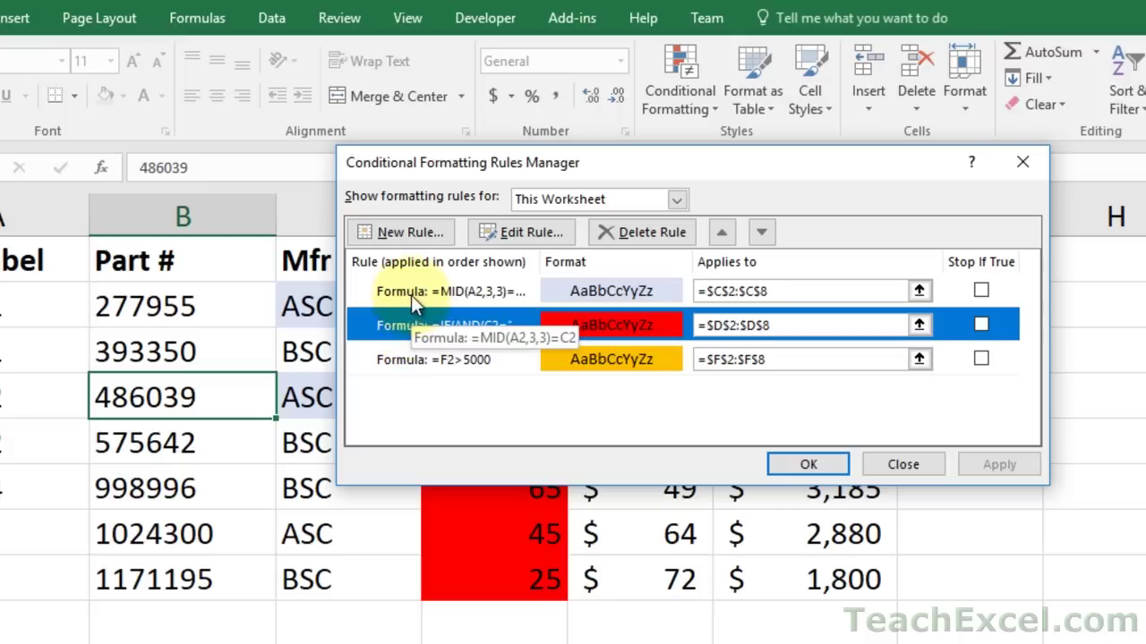
double_click(403, 326)
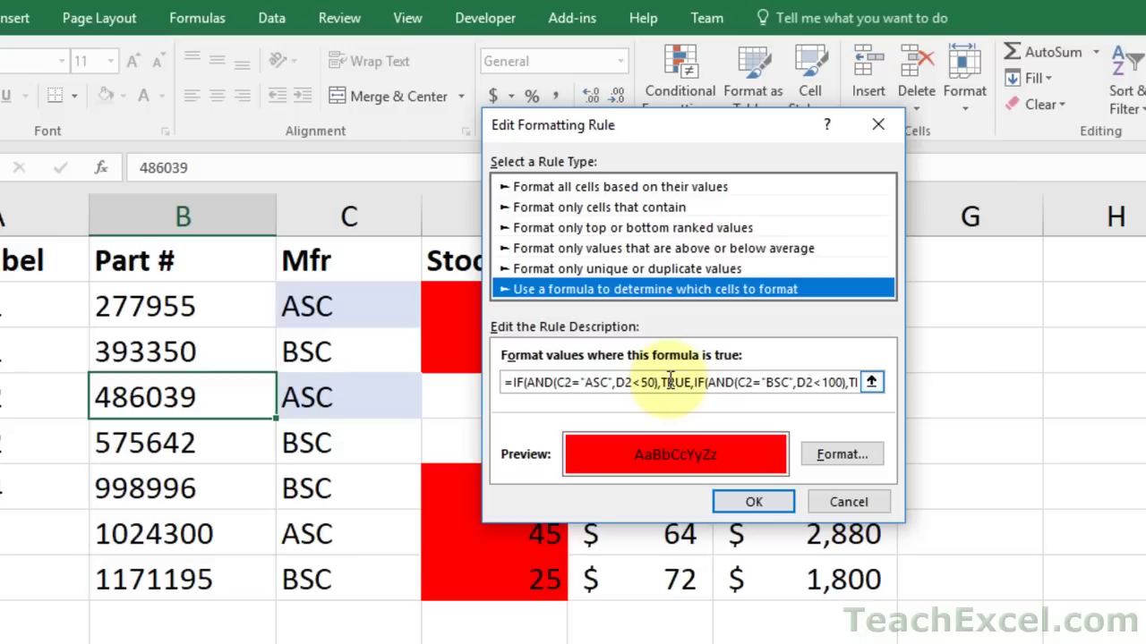
click(829, 500)
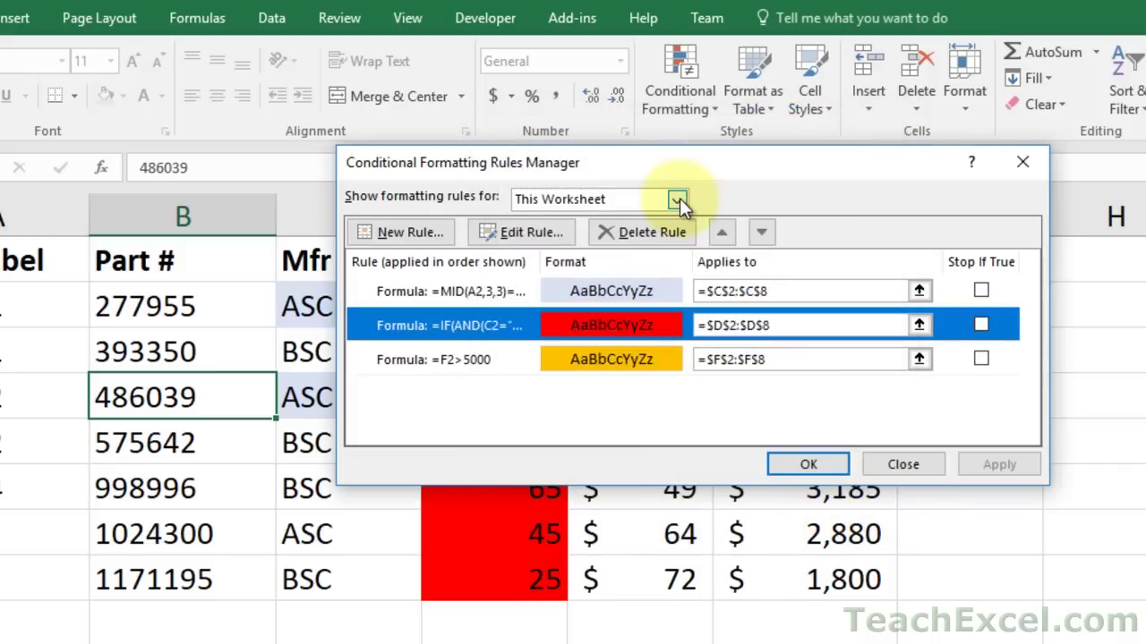
- View the rules of the Alternate Rows sheet, return to those of This Worksheet, and close the rules manager
click(677, 200)
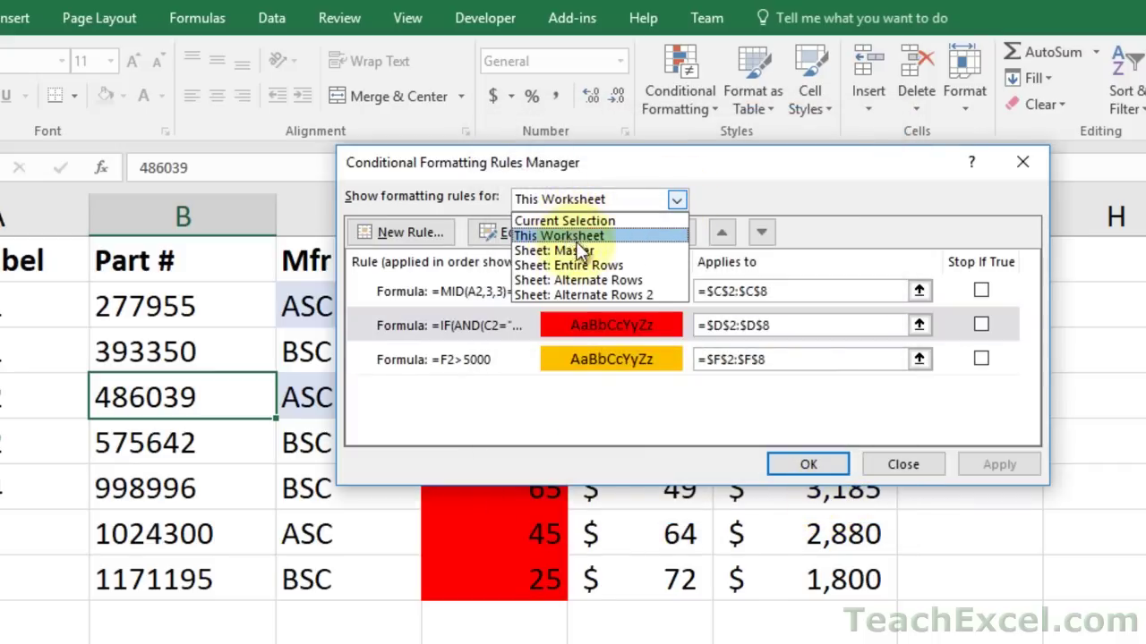
click(606, 281)
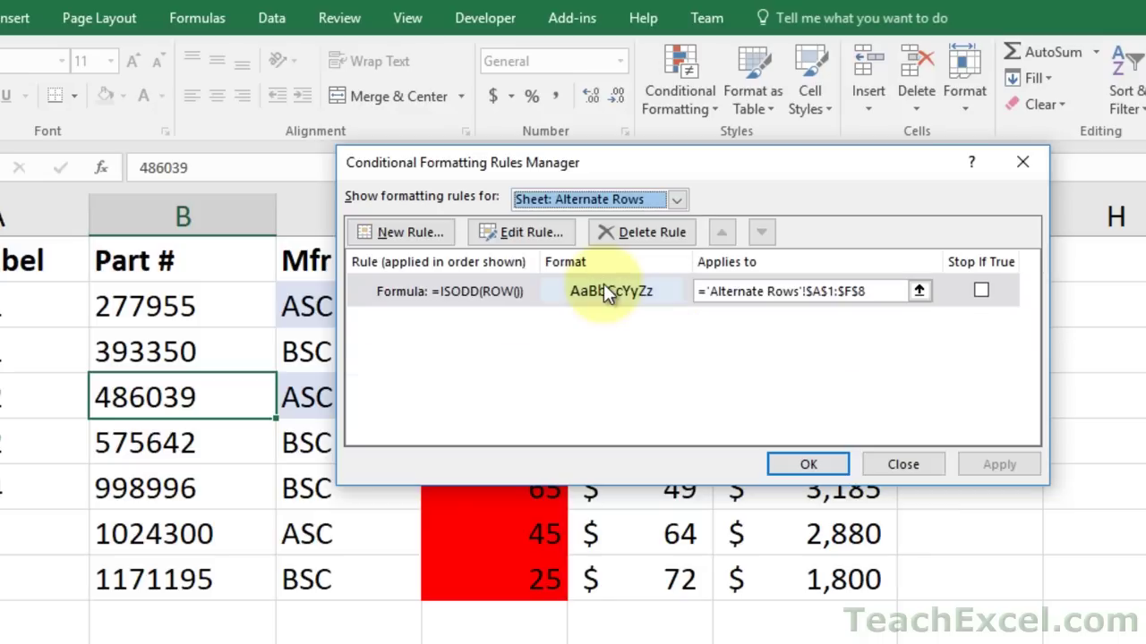
click(678, 198)
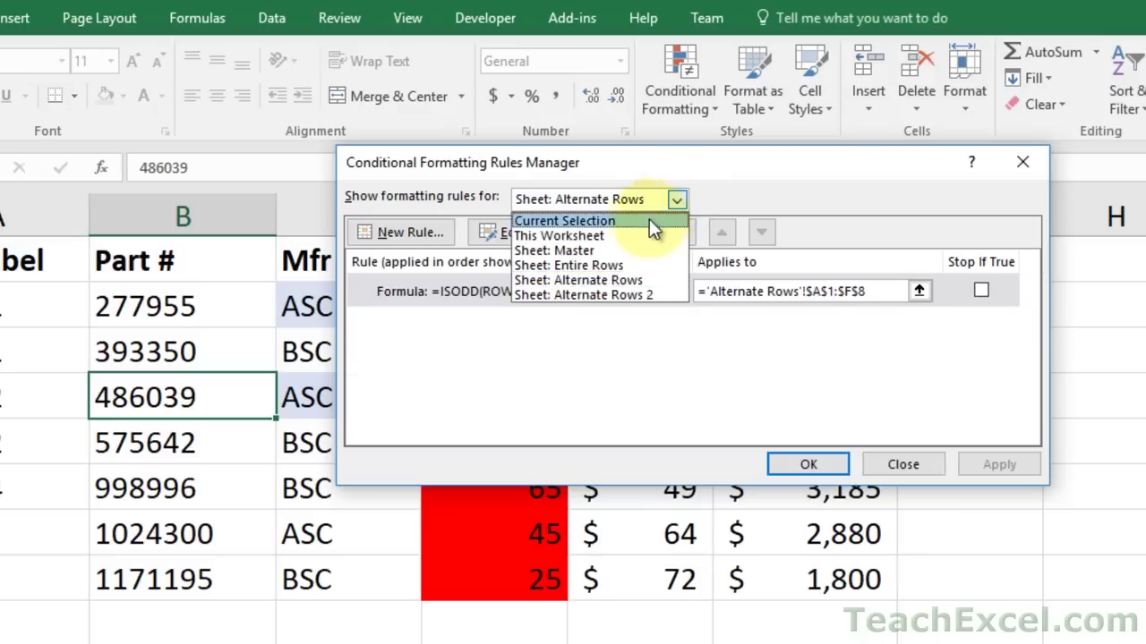
click(587, 235)
drag(651, 166, 447, 14)
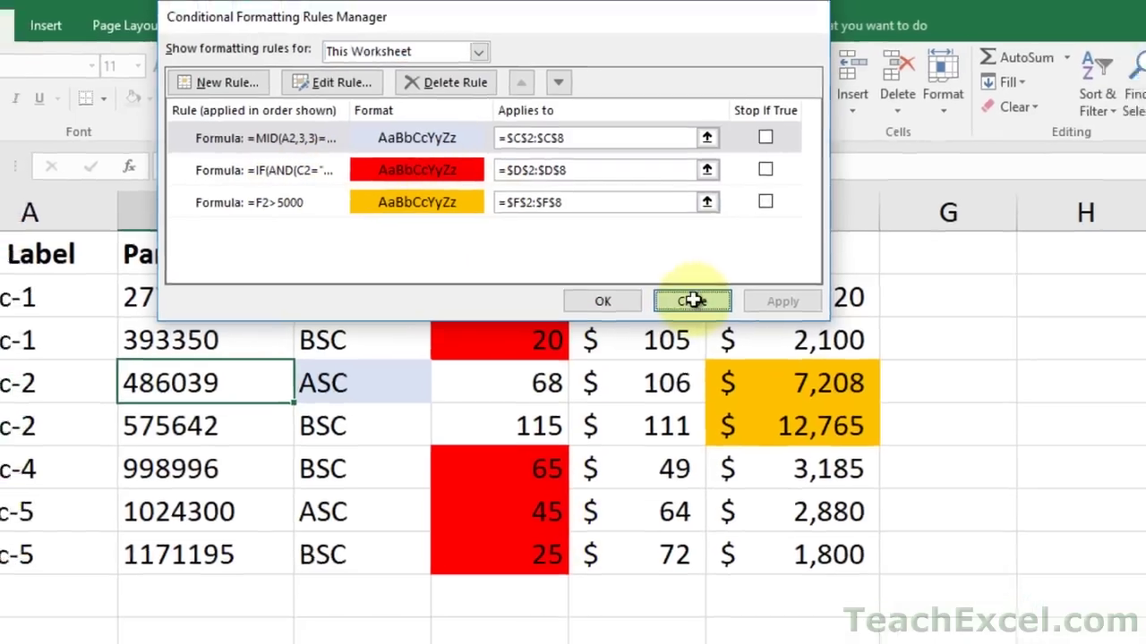
click(698, 311)
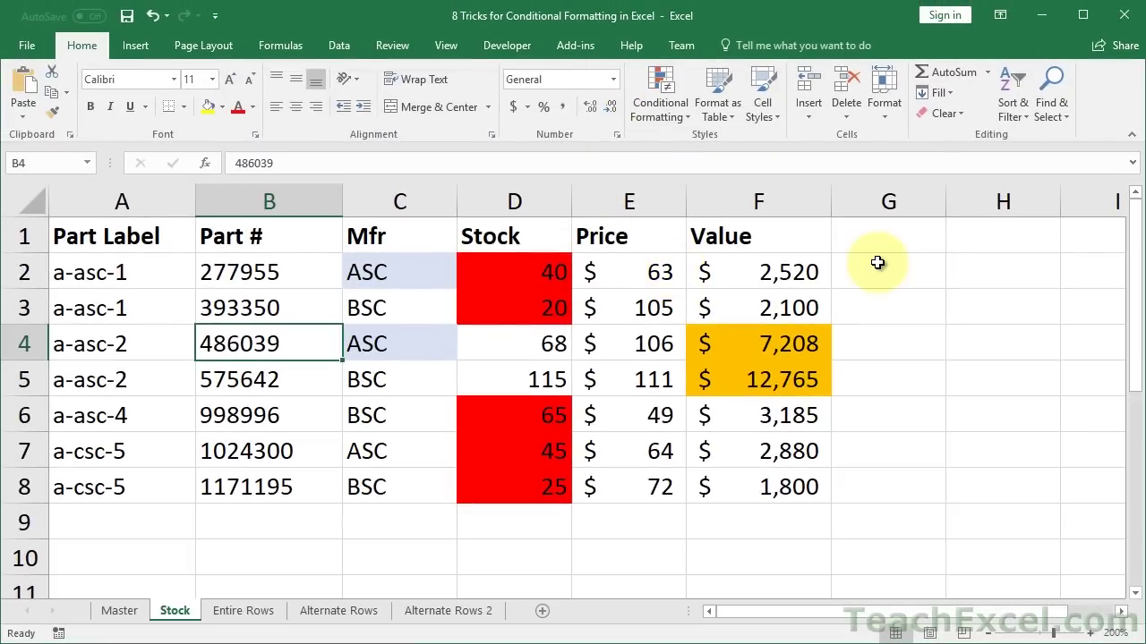
- Select all cells with conditional formats on the Stock sheet using Go To Special
click(1067, 108)
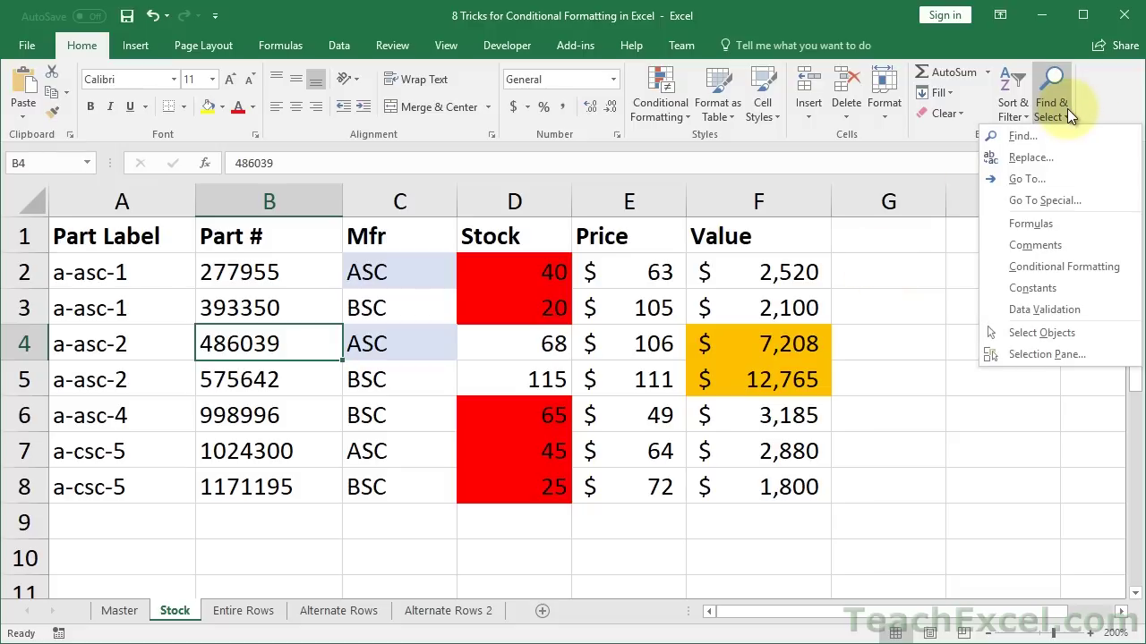
click(1031, 201)
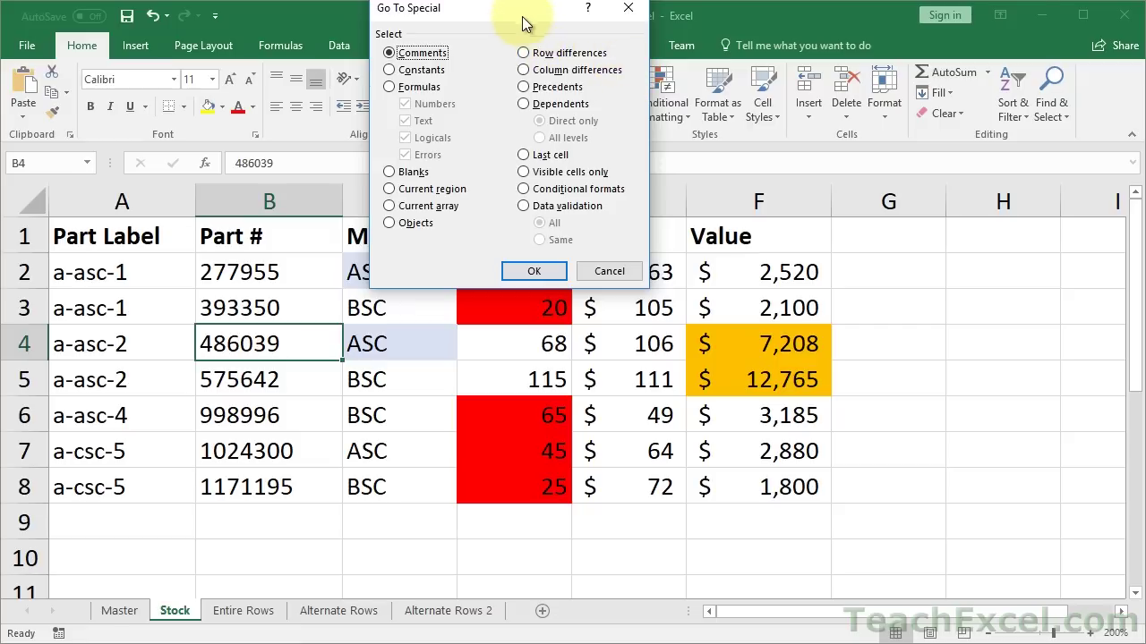
drag(514, 8, 521, 37)
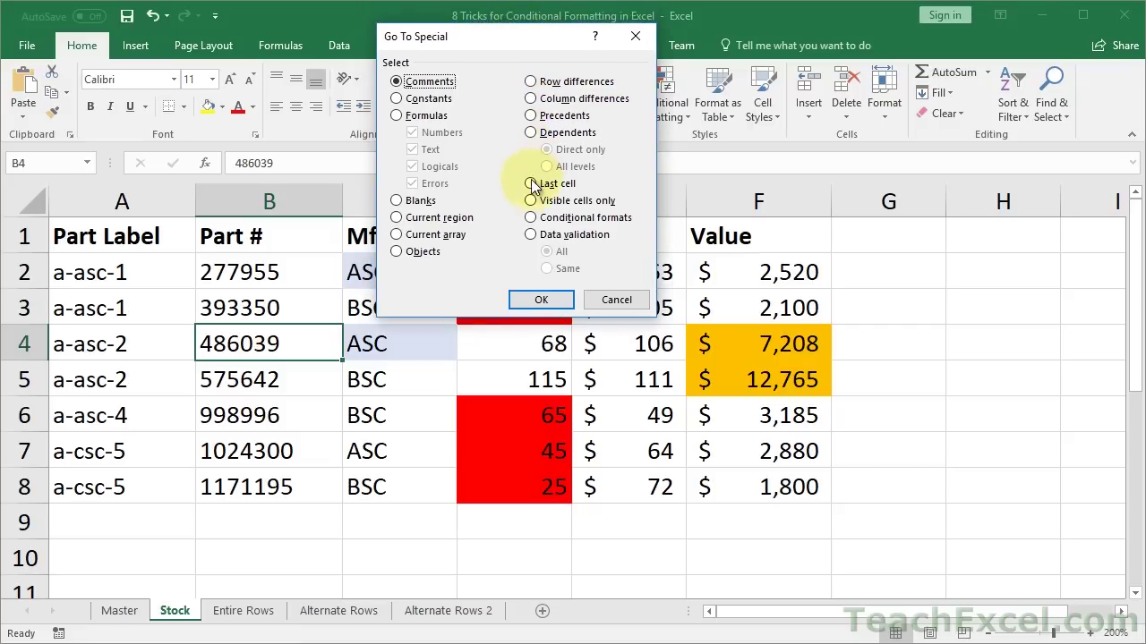
click(531, 217)
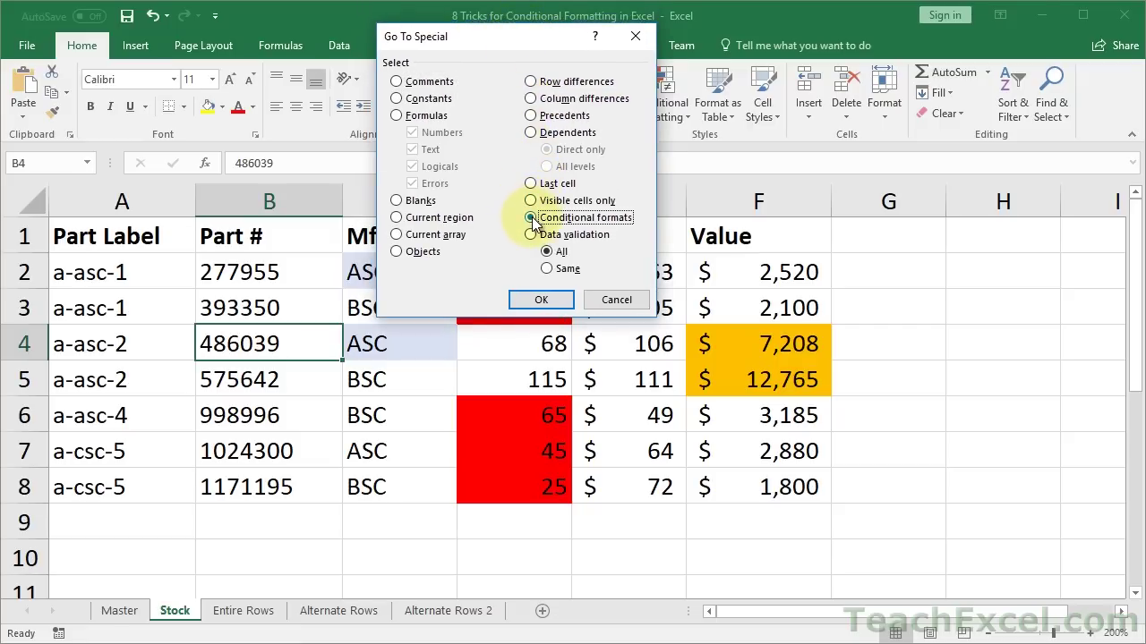
click(539, 300)
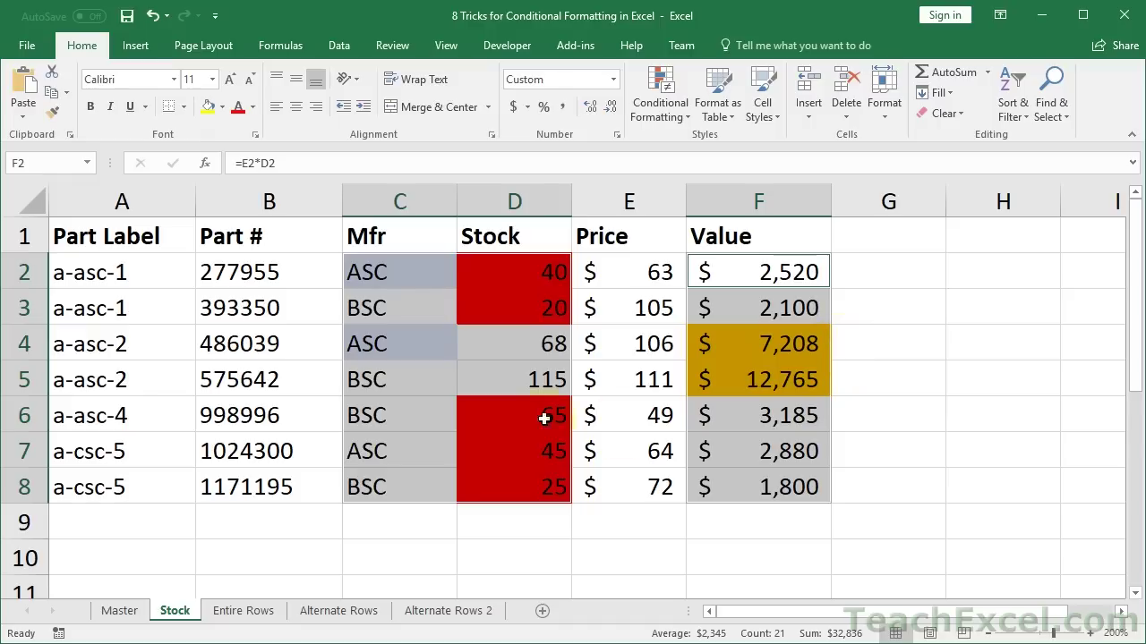
- Open the rules manager for the selected cells, switch its list to This Worksheet, and move it clear of the data
click(660, 85)
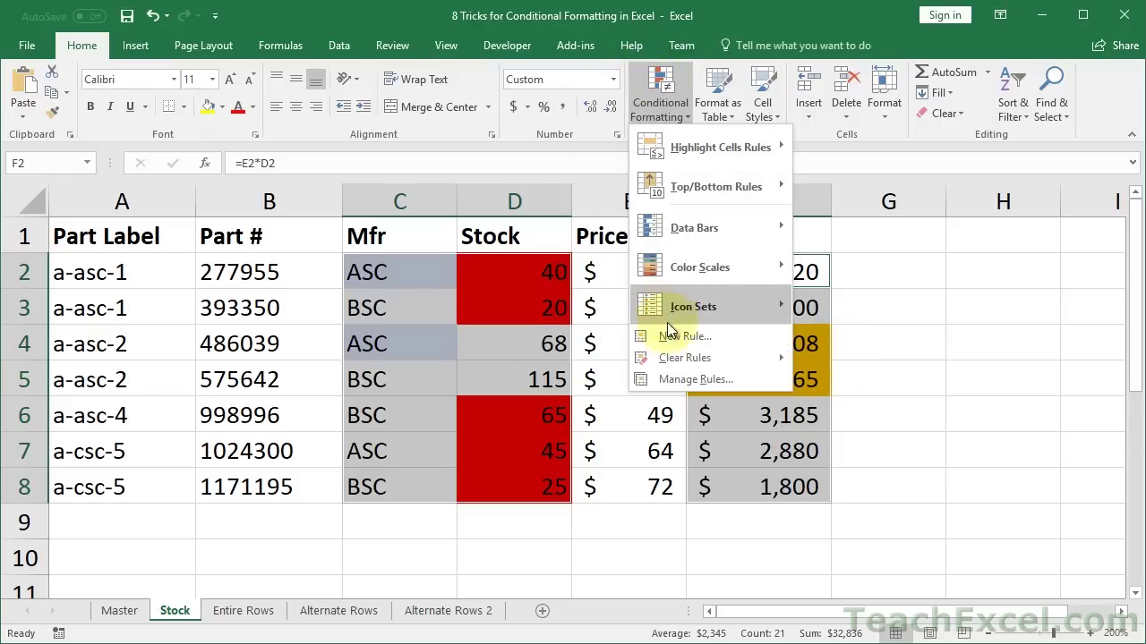
click(680, 380)
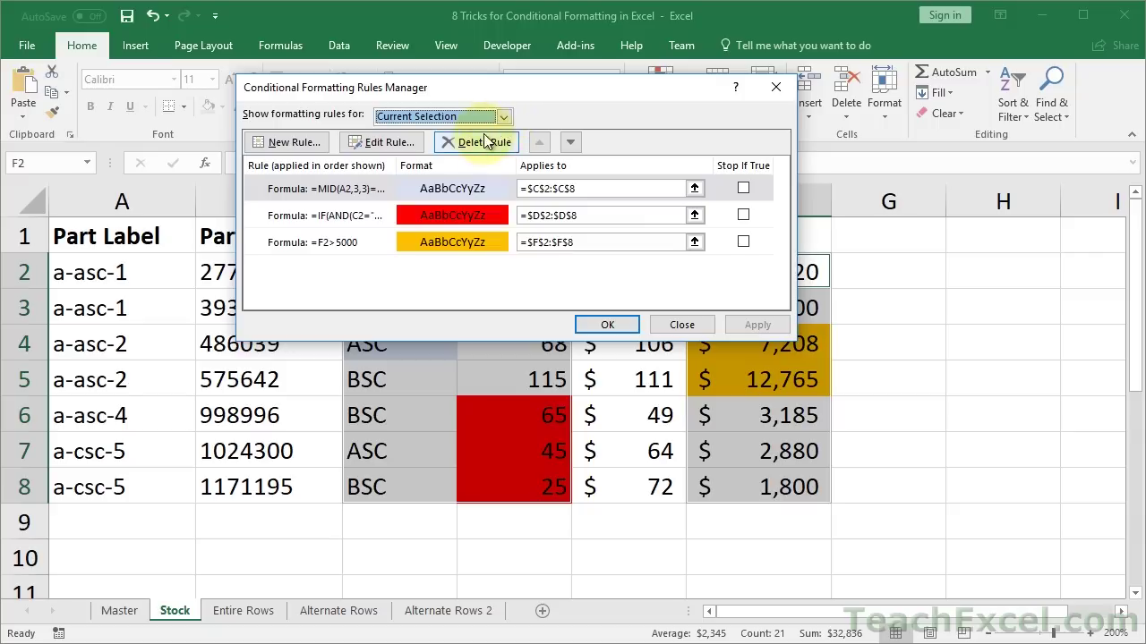
drag(545, 91, 389, 70)
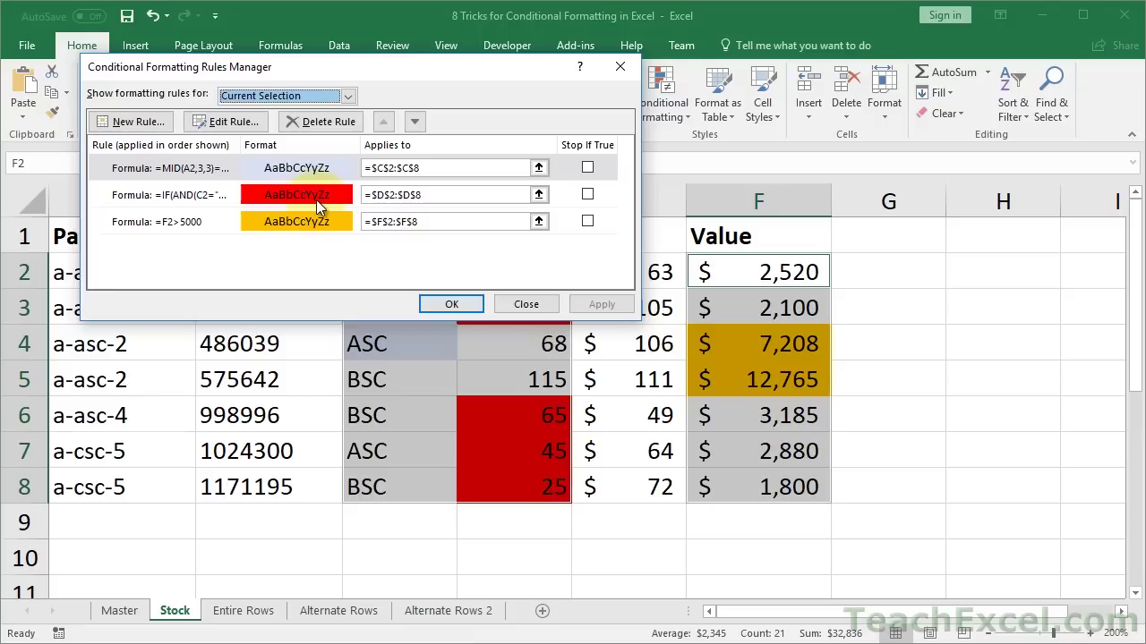
click(348, 96)
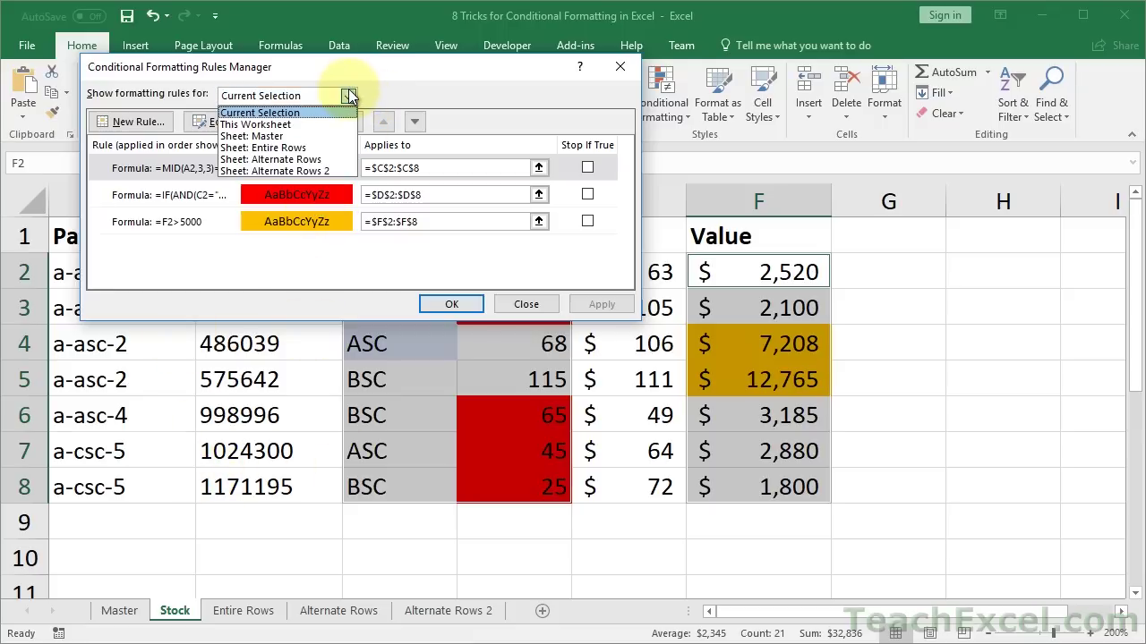
click(298, 124)
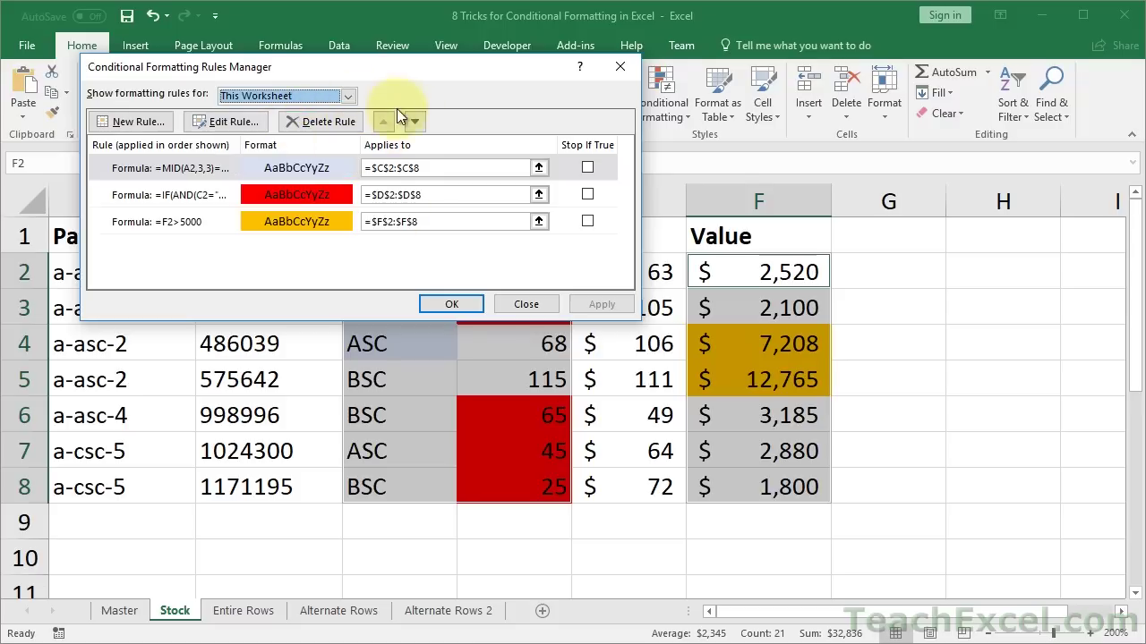
drag(430, 71, 353, 20)
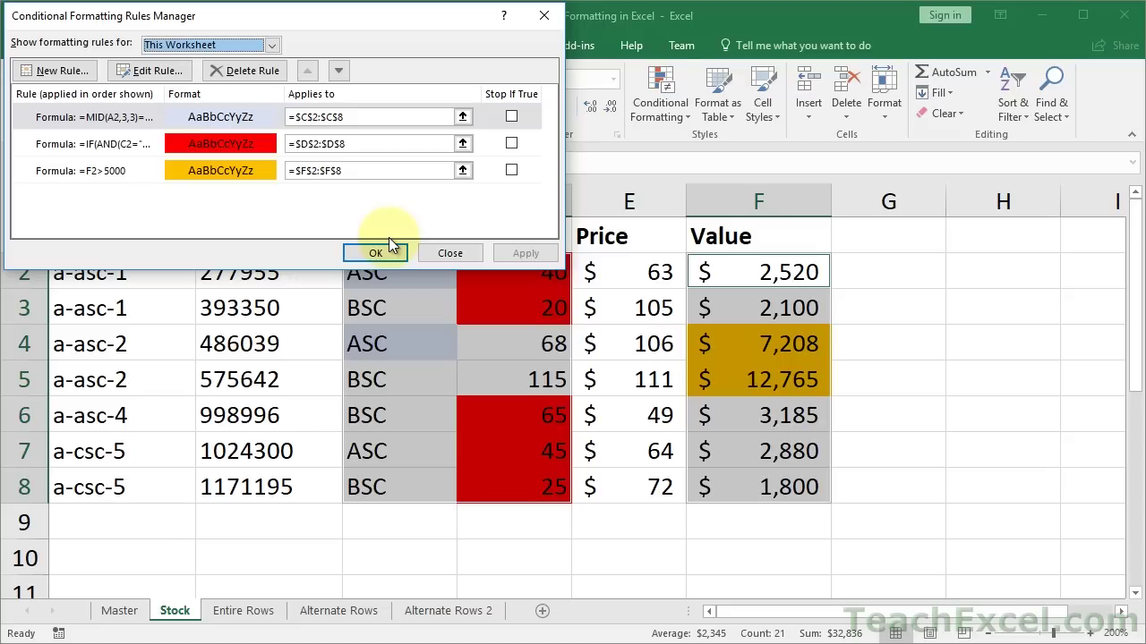
- Close the rules manager without changes and replace the multi-range selection with cell A1 on the Stock sheet
click(433, 247)
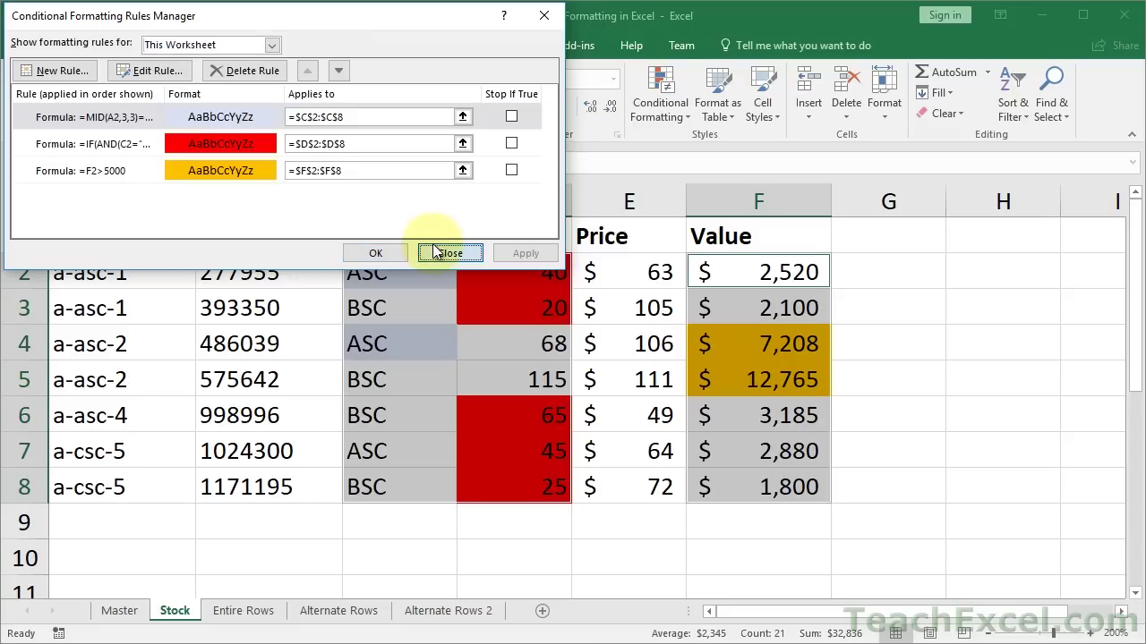
click(158, 234)
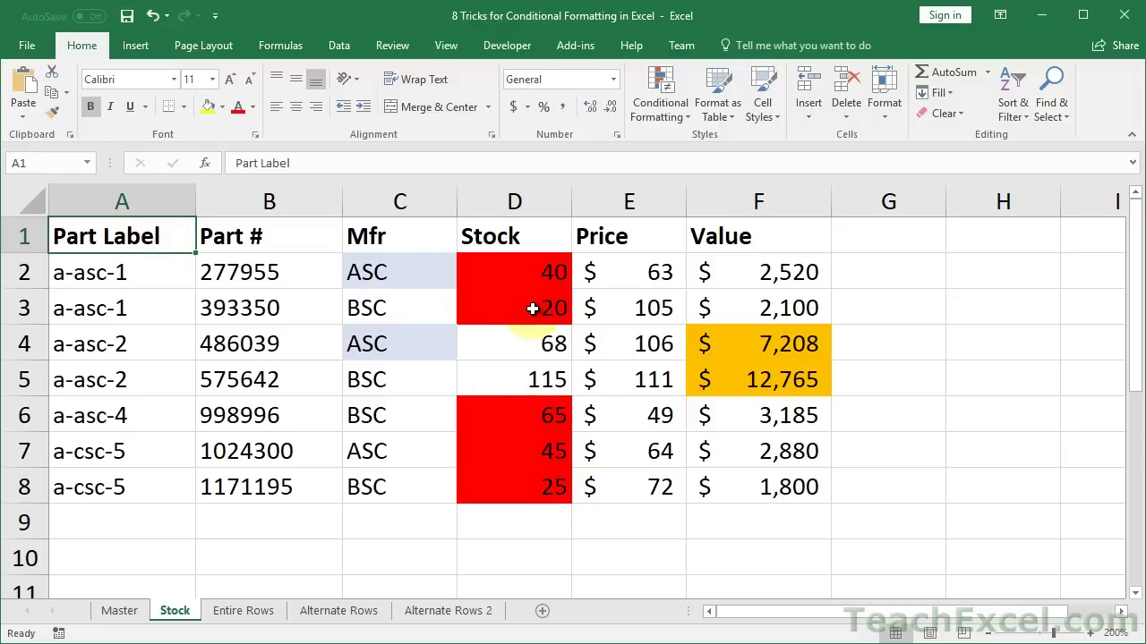
- Look through the Entire Rows, Alternate Rows, Master and Alternate Rows 2 sheets for conditional formatting, and return to the Stock sheet
click(237, 612)
click(341, 609)
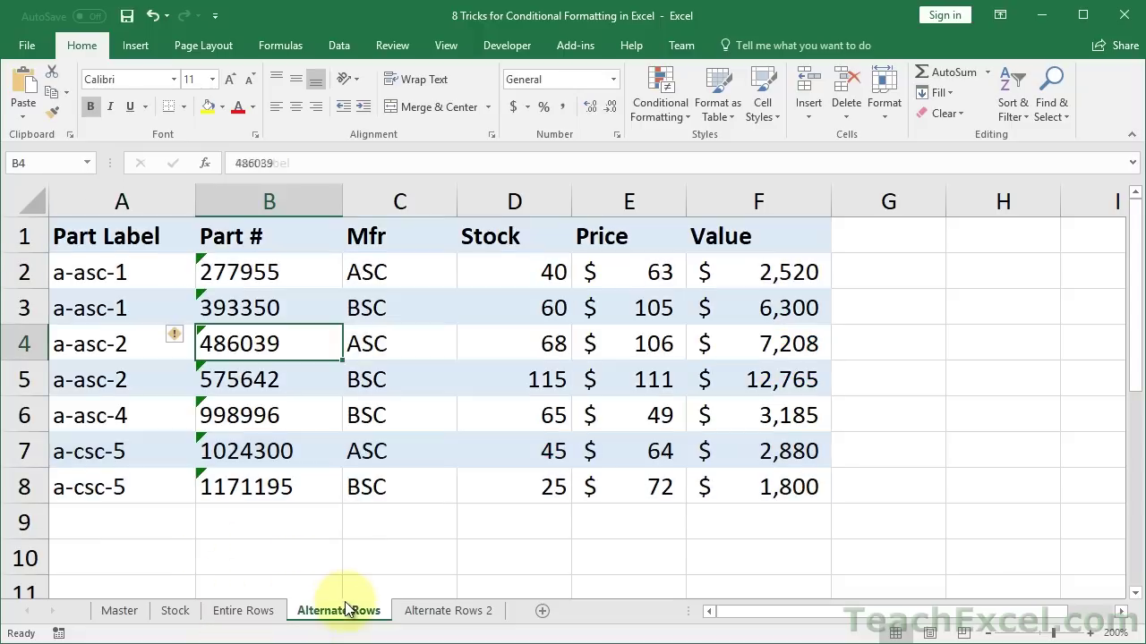
click(117, 612)
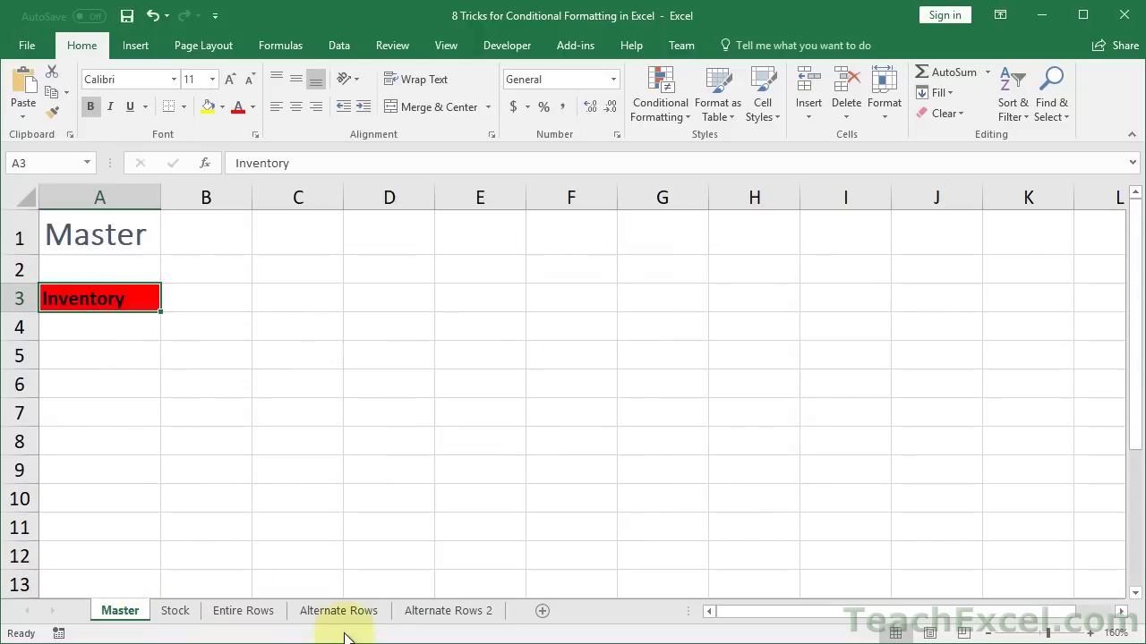
click(417, 612)
click(174, 612)
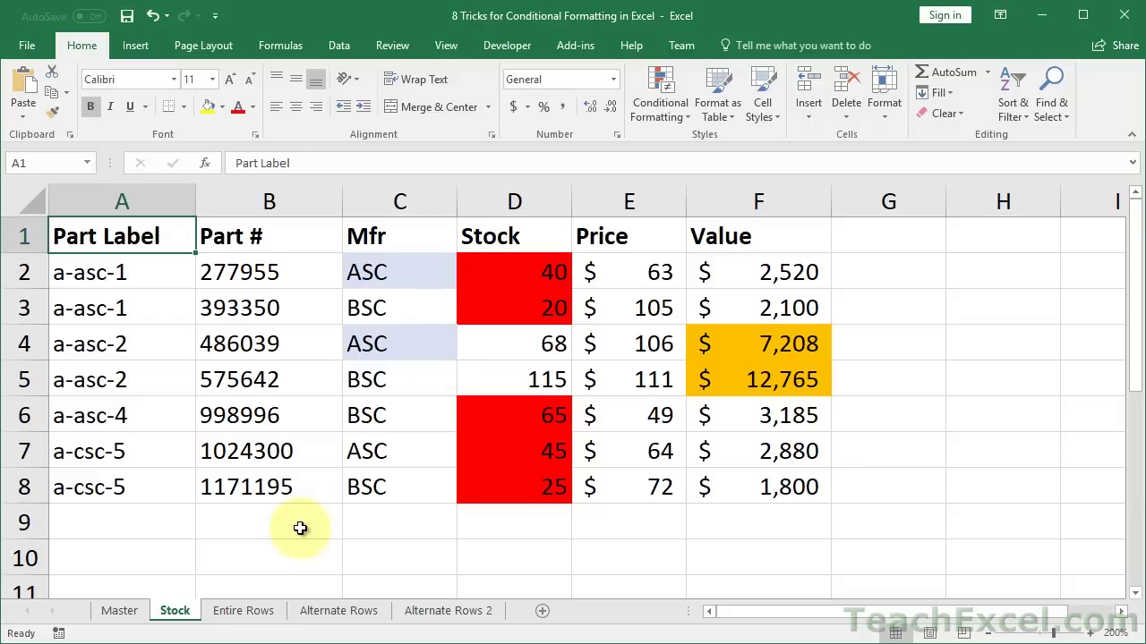
click(245, 557)
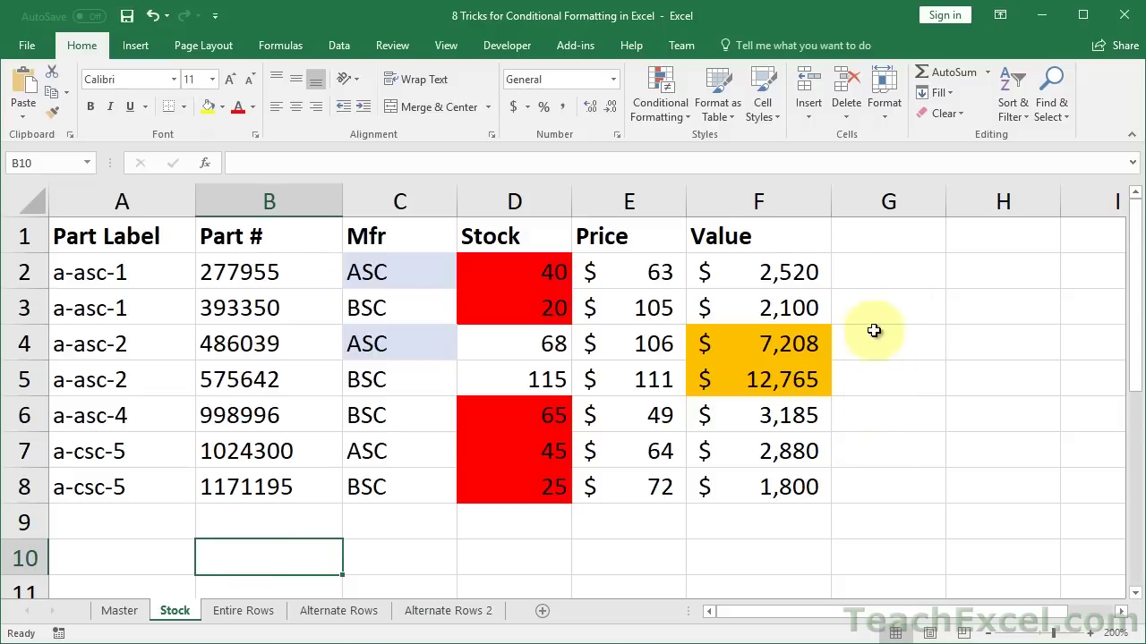
click(869, 281)
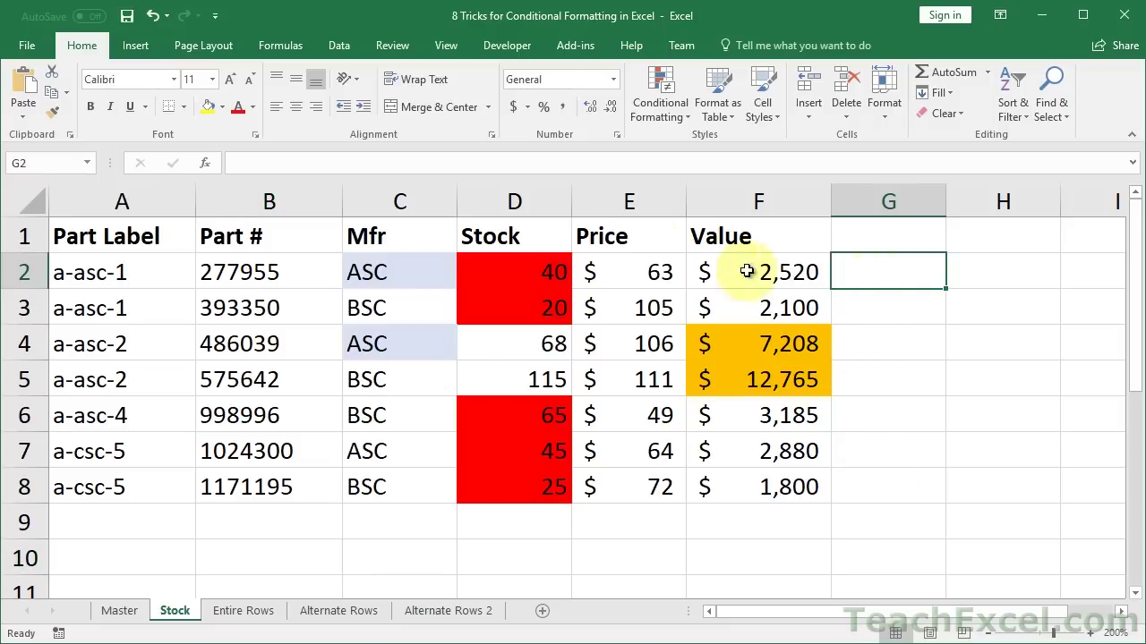